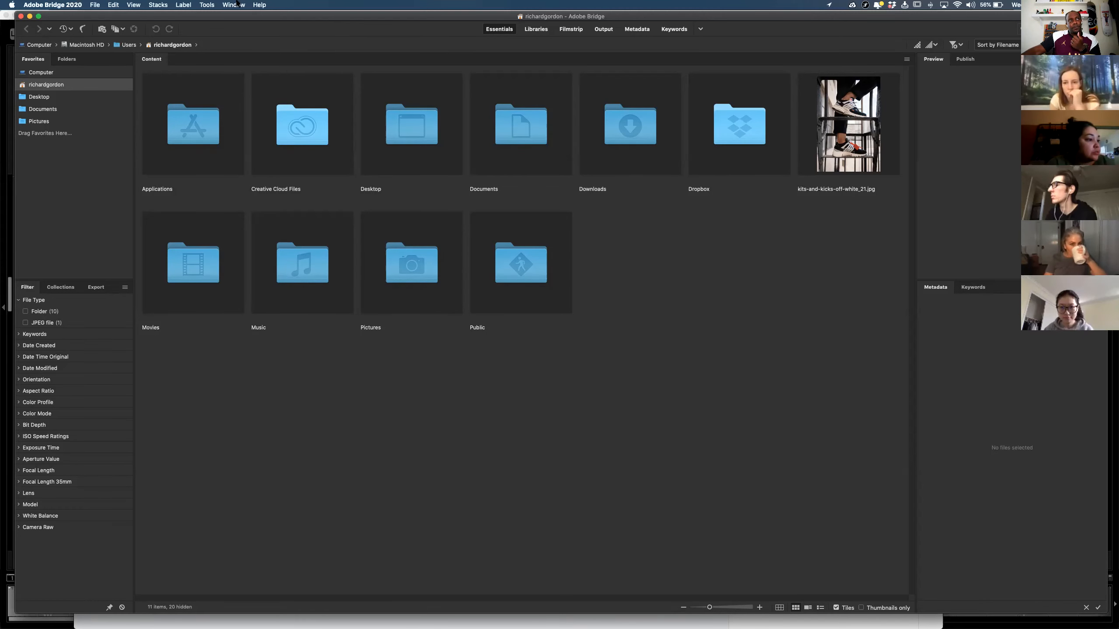
key("ctrl+Up")
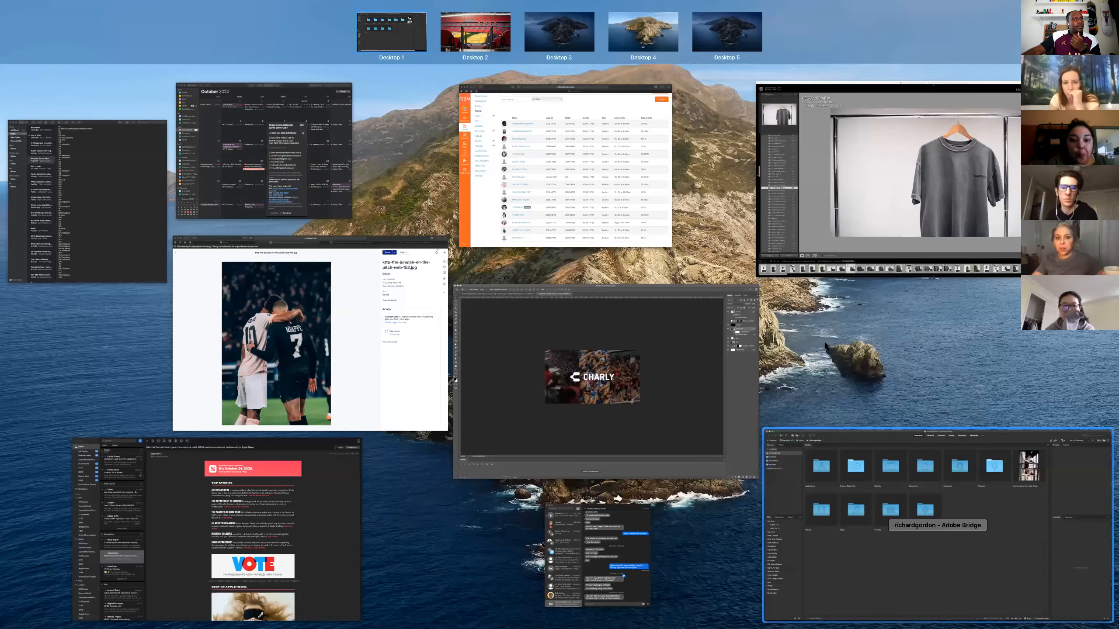
left_click(500, 552)
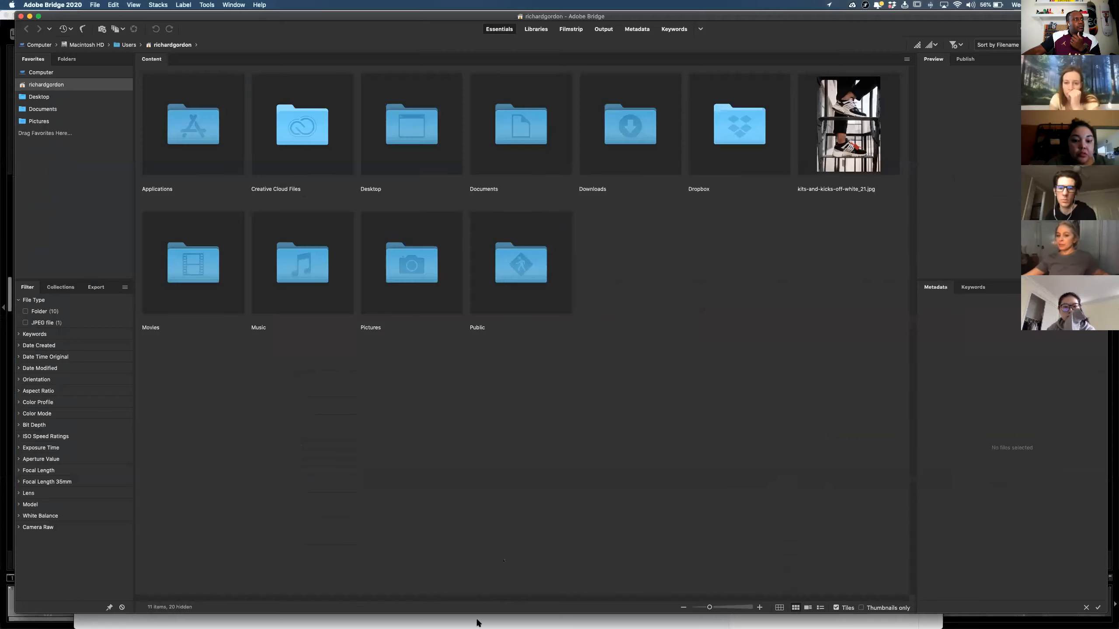
Show the computer's connected drives and look over them one by one, from Macintosh HD to 1TB-SSD-Rich
left_click(53, 72)
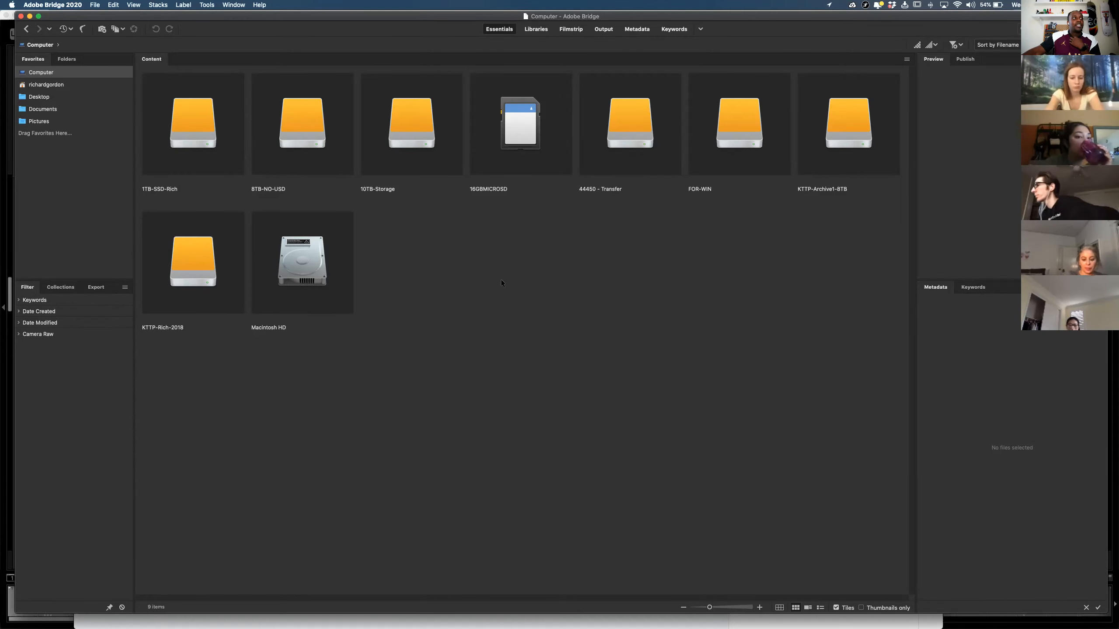
left_click_drag(466, 179, 101, 149)
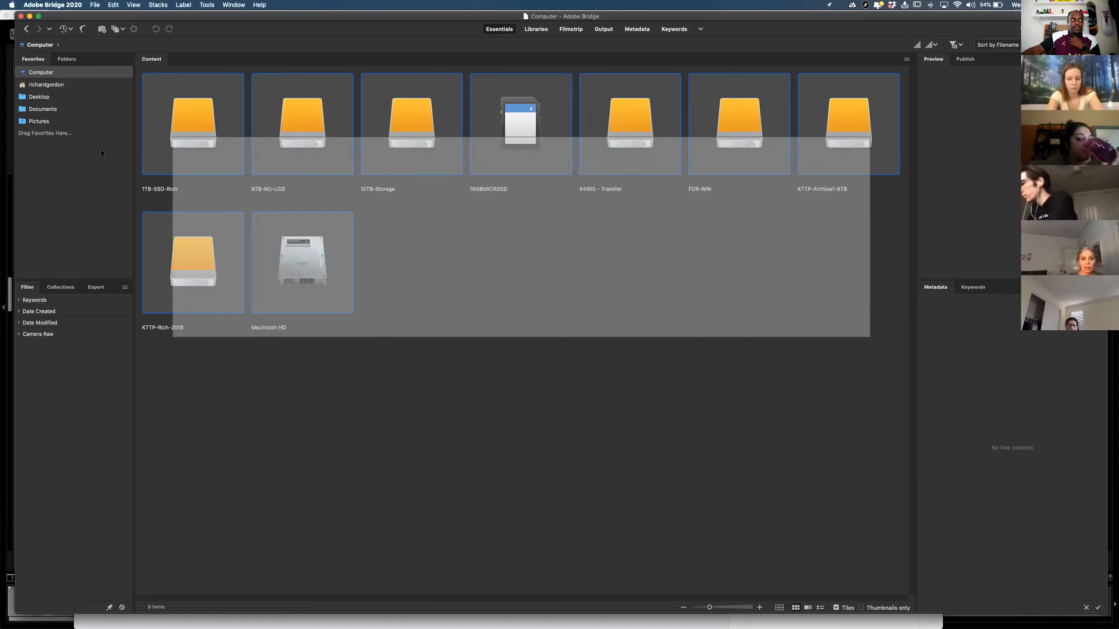
left_click(521, 368)
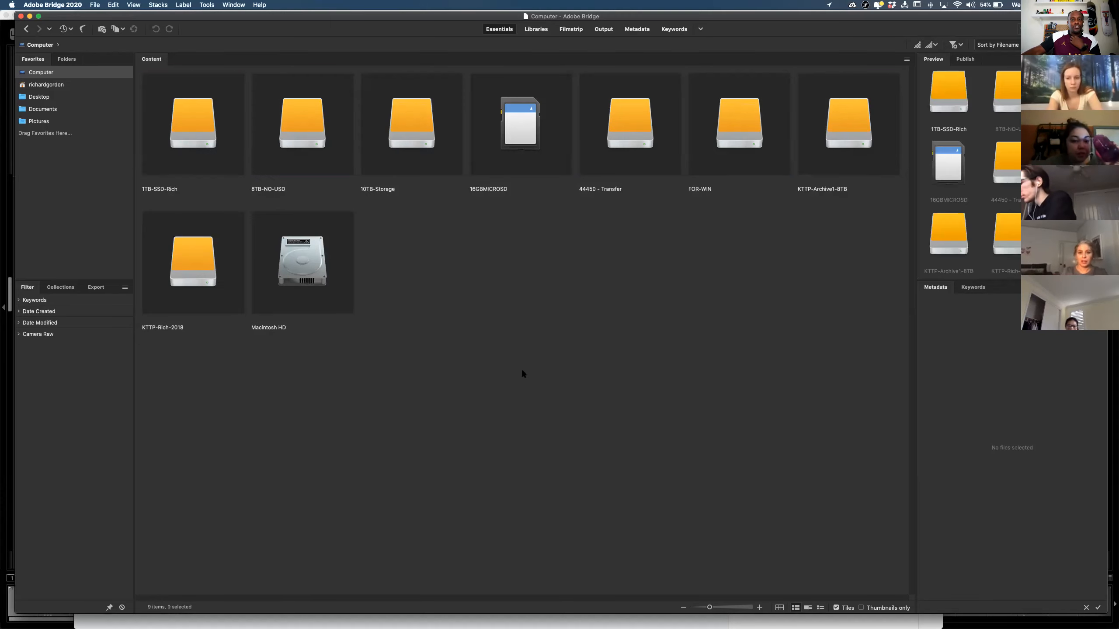
left_click(270, 241)
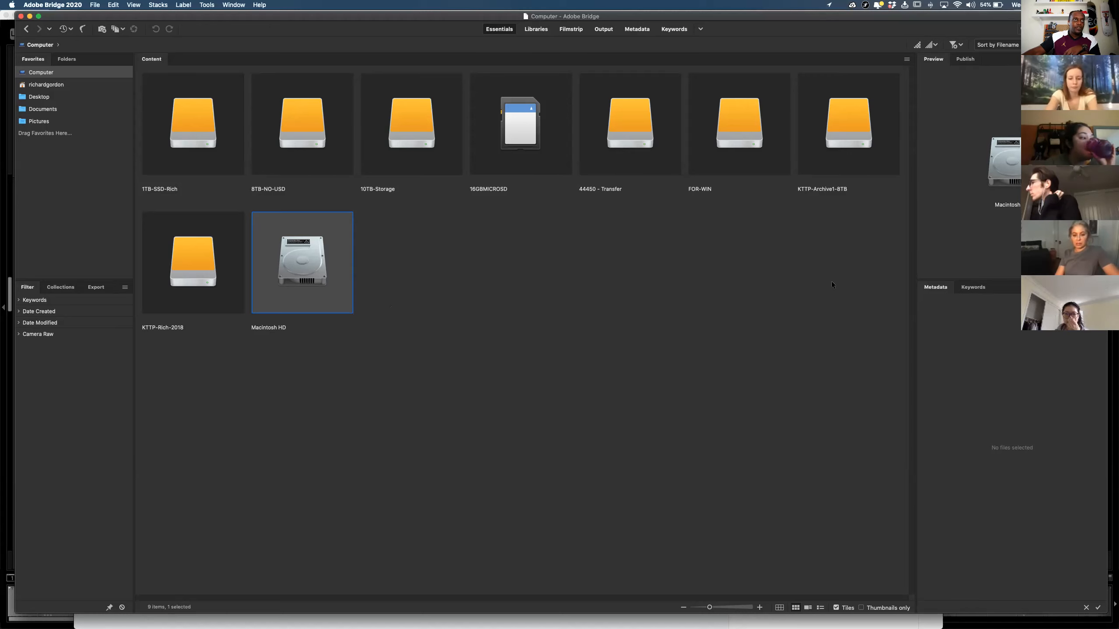
left_click(832, 163)
left_click(744, 150)
left_click(665, 144)
left_click(409, 123)
left_click(306, 125)
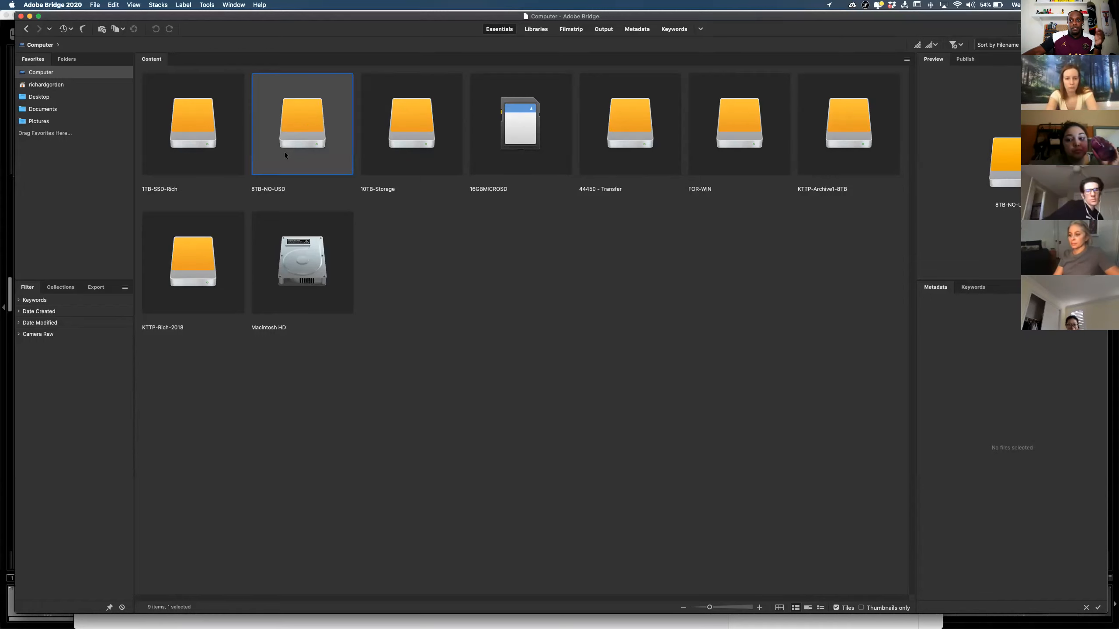
left_click(204, 143)
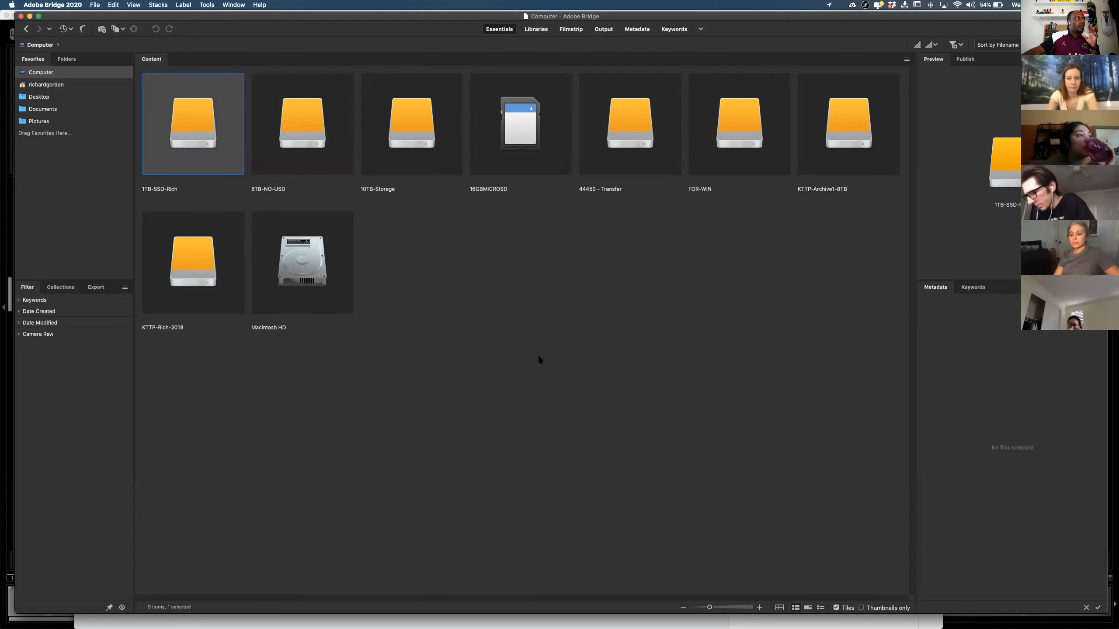
left_click(632, 363)
Open the home folder in Favorites and look over its subfolders, including Downloads, Pictures and Music
left_click(61, 85)
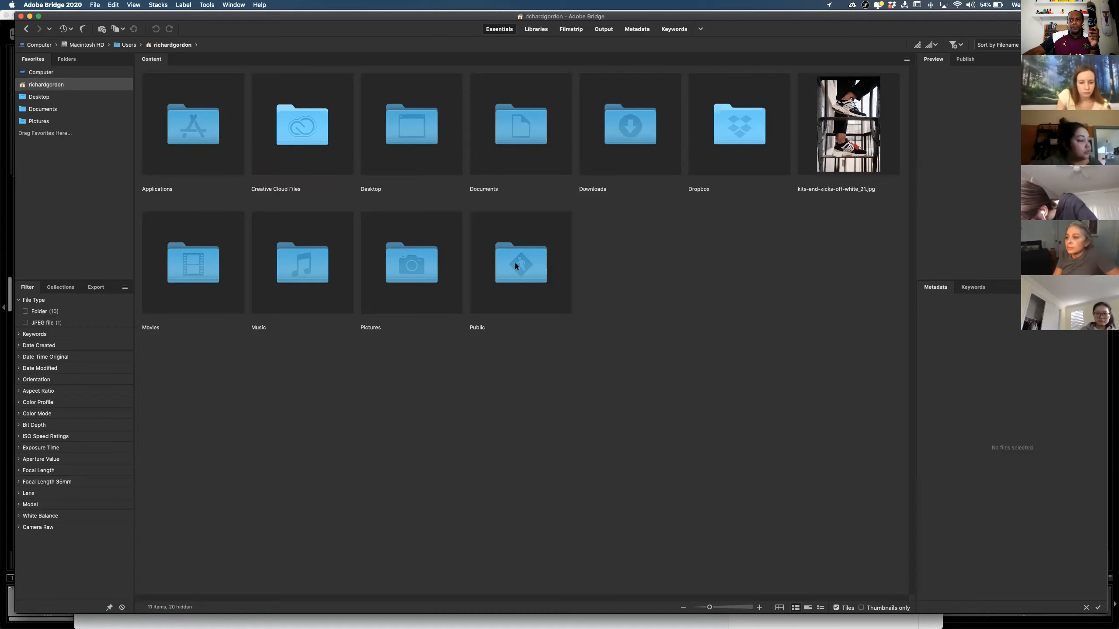
left_click(424, 116)
left_click(496, 128)
left_click(627, 133)
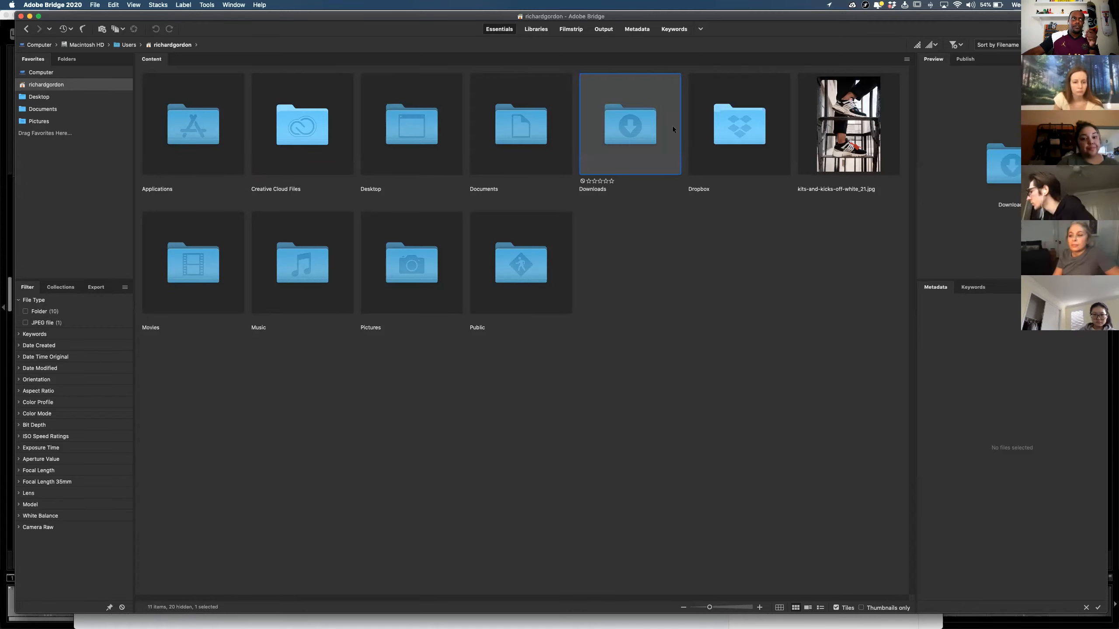
left_click(466, 229)
left_click(423, 234)
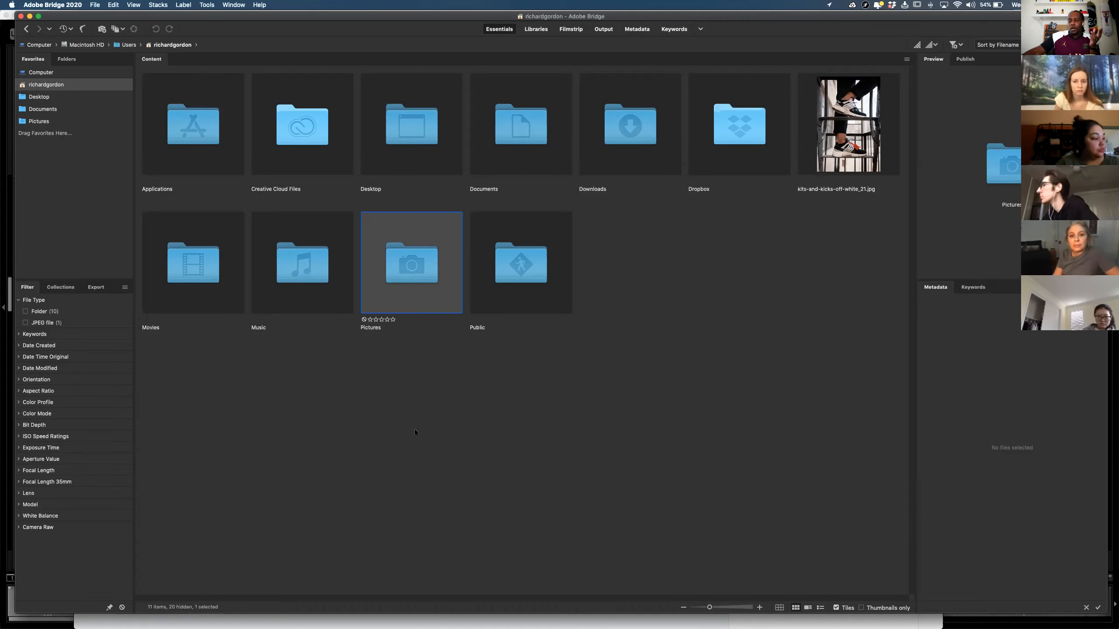
left_click(333, 298)
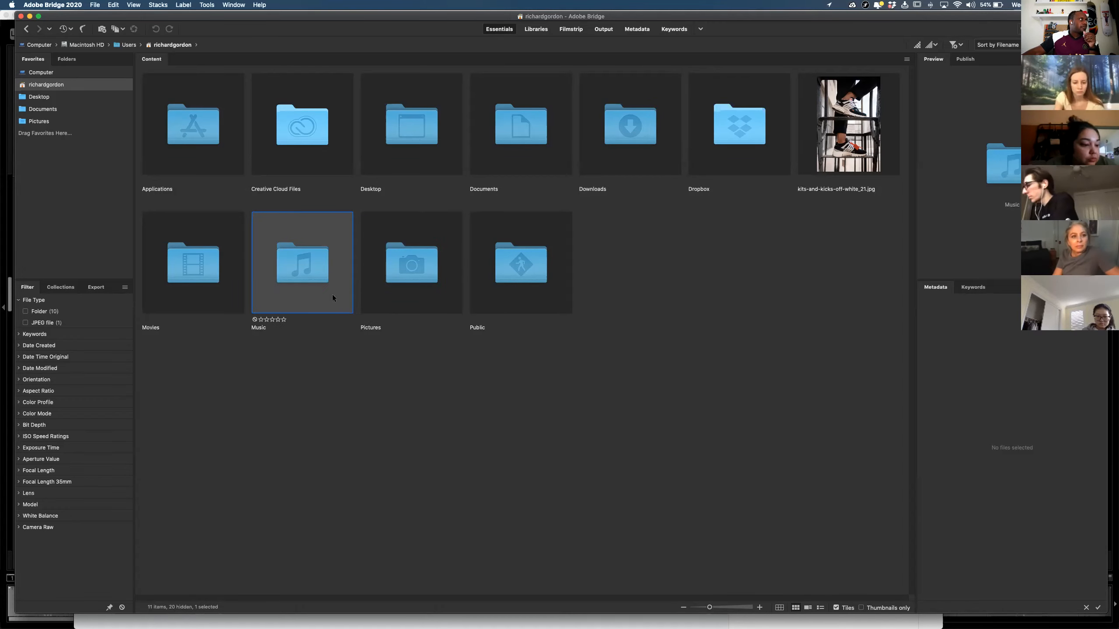
Browse the Desktop, Documents and Pictures favorites, return to the home folder and allow Photoshop access to the Desktop folder
left_click(53, 96)
left_click(53, 109)
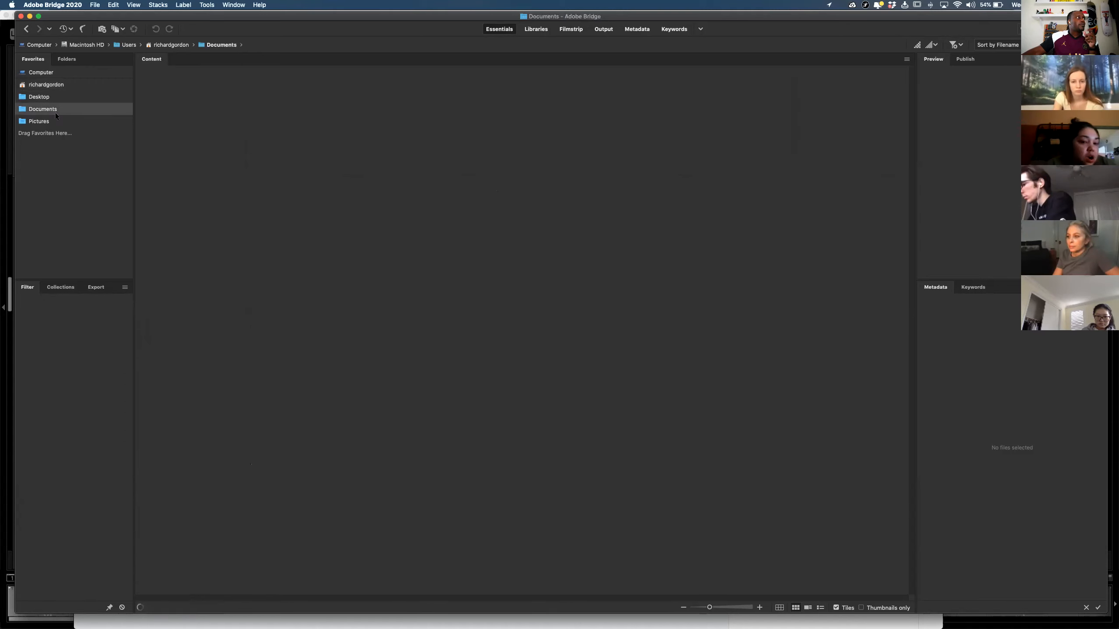
left_click(55, 120)
left_click(62, 81)
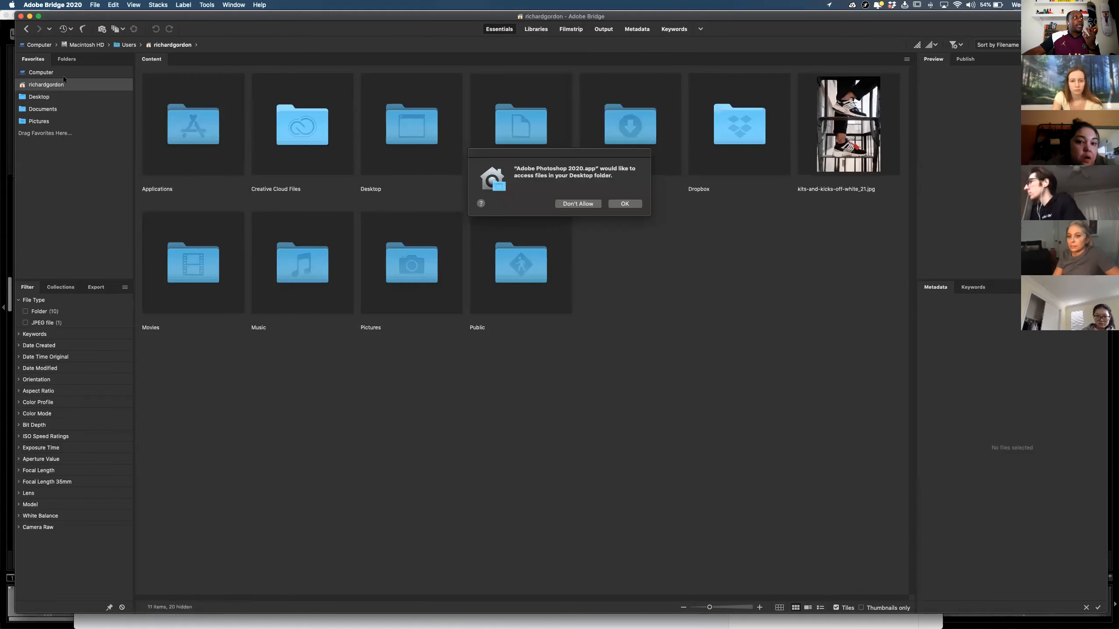
left_click(623, 204)
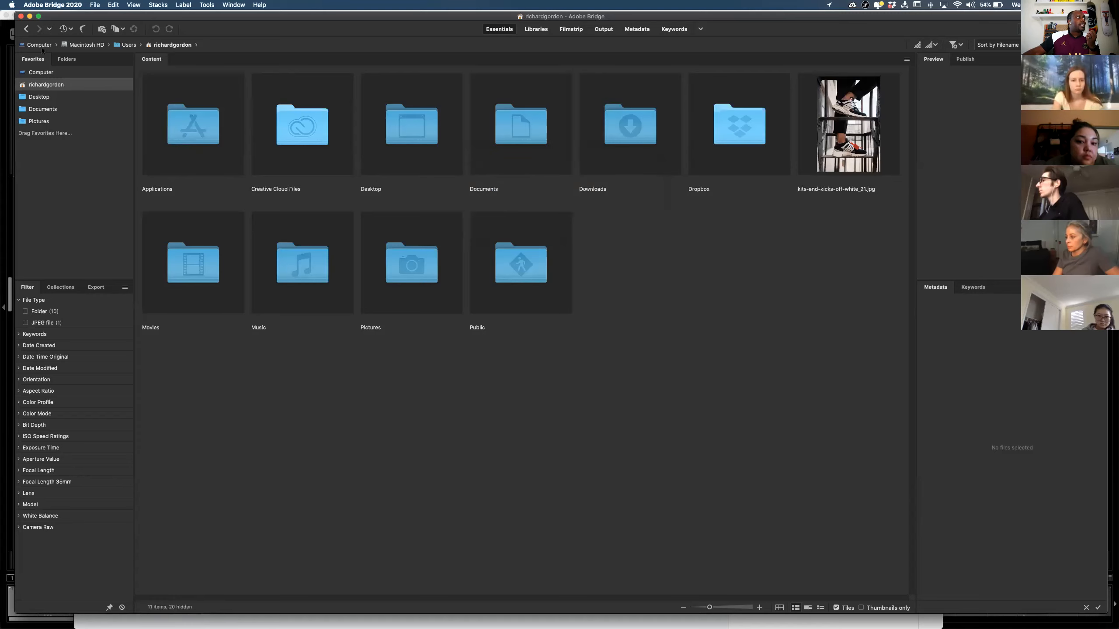
Look inside the 16GBMICROSD card from the Computer location and return to the drive overview
left_click(71, 72)
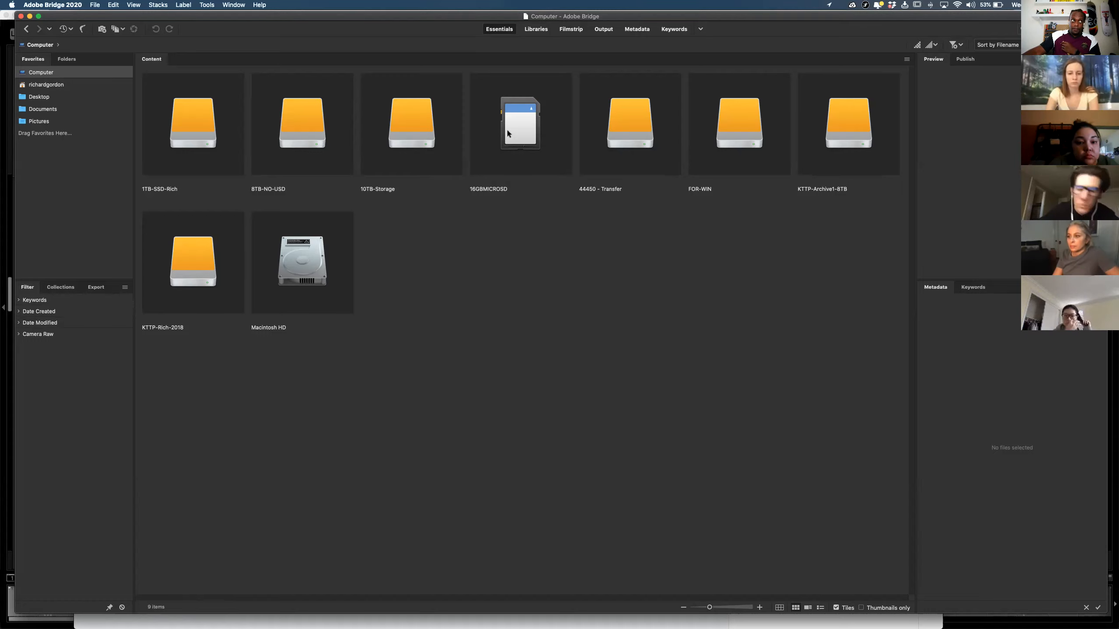
double_click(519, 122)
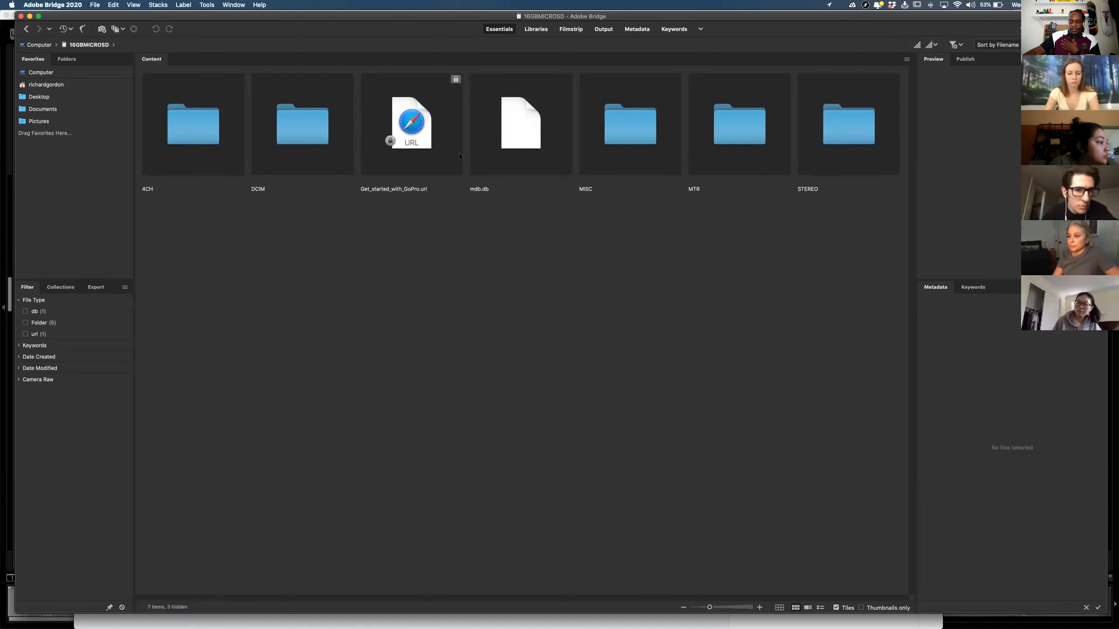
left_click(25, 29)
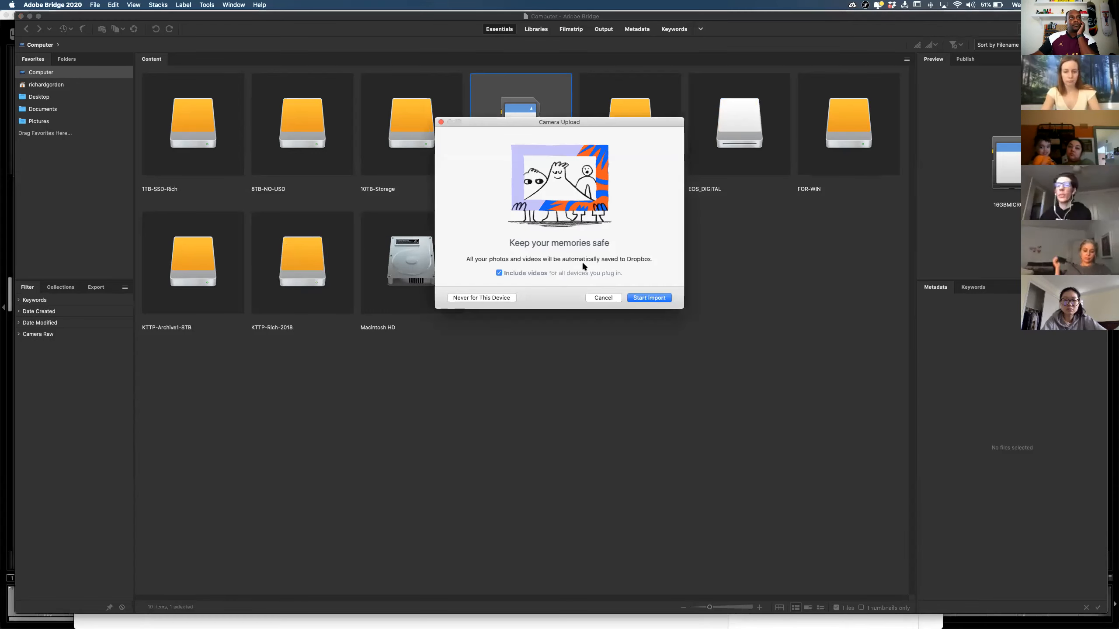
Cancel the Dropbox camera upload and the Lightroom Classic import for the EOS_DIGITAL card
left_click(603, 298)
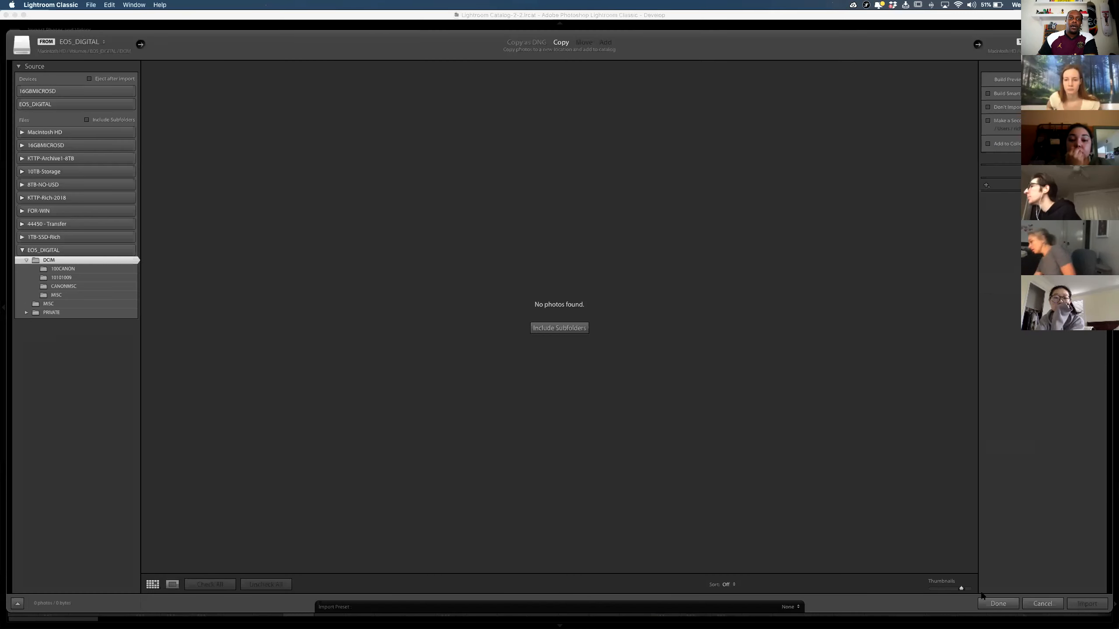
left_click(1041, 604)
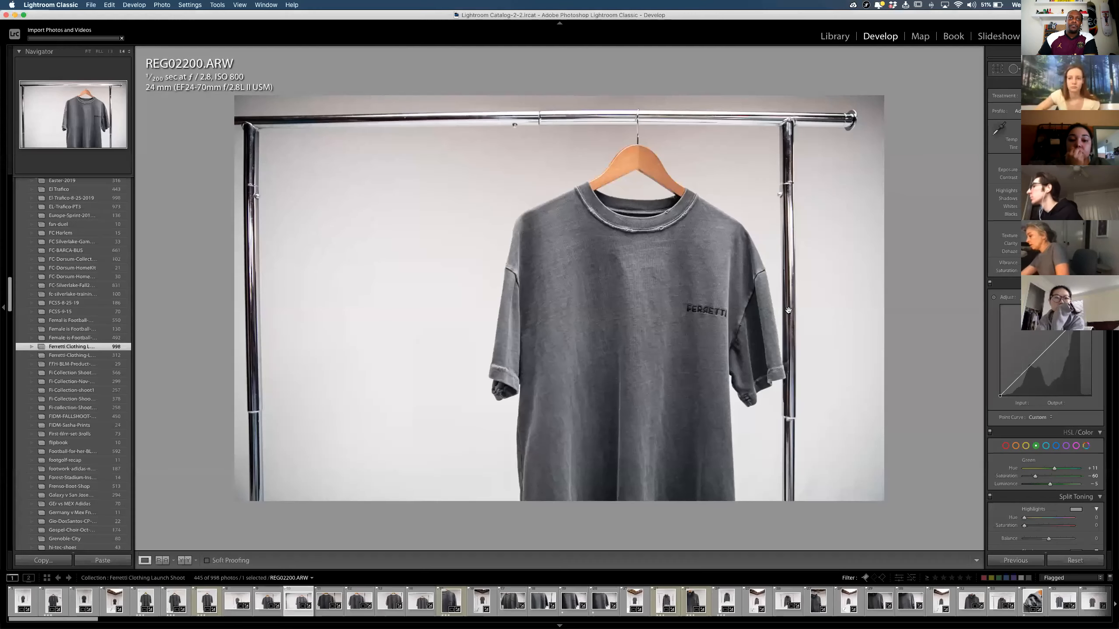
Switch from Lightroom Classic back to Adobe Bridge
key("ctrl+Right")
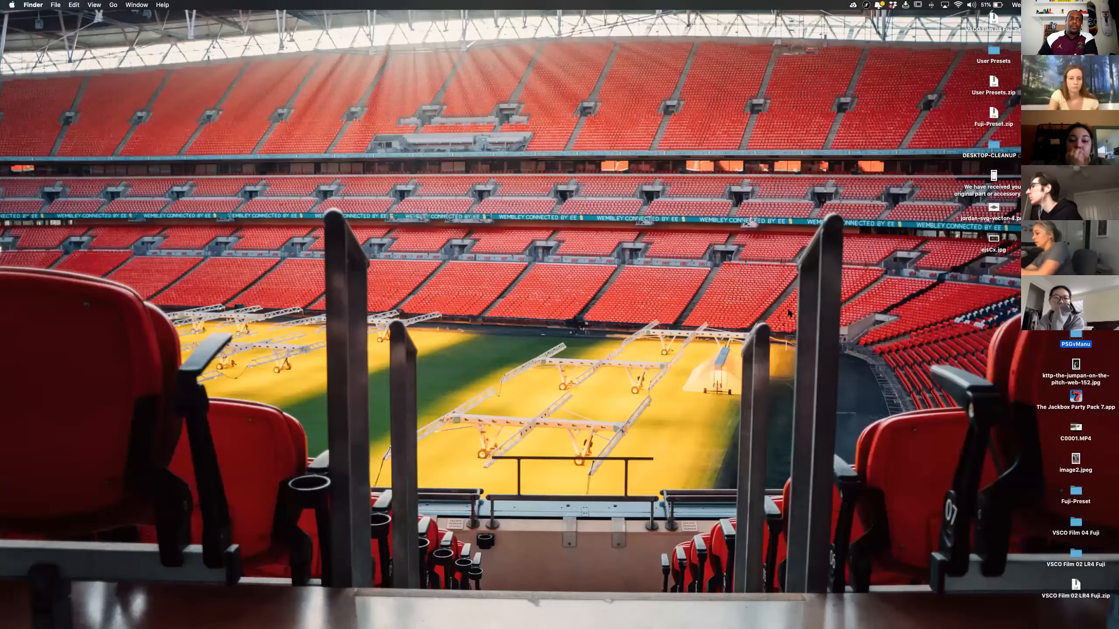
key("ctrl+Left")
mouse_move(312, 622)
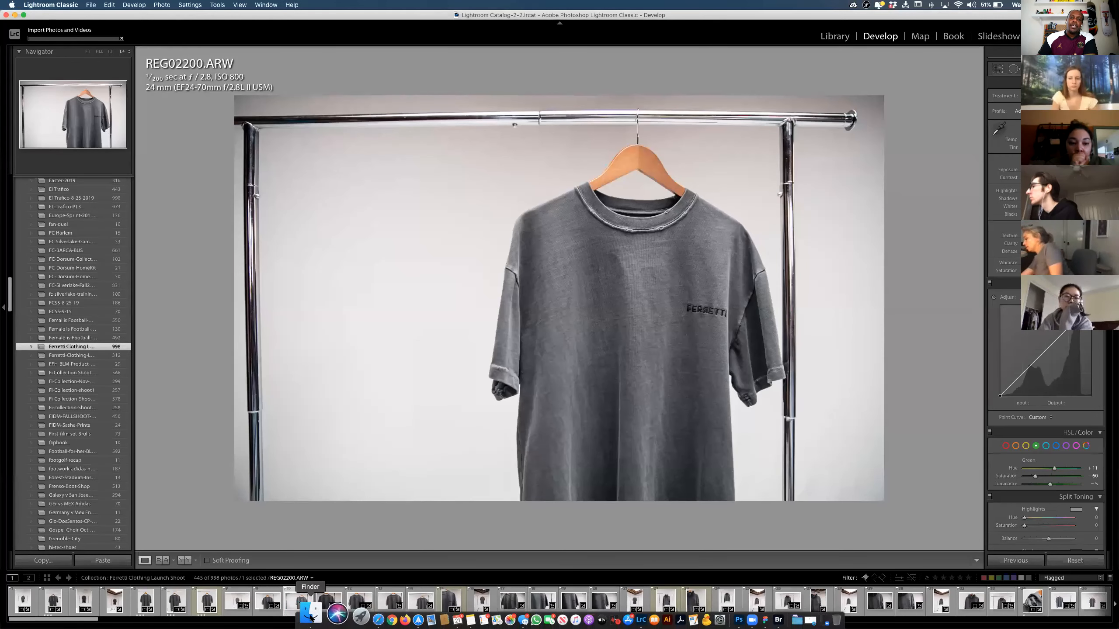
left_click(748, 612)
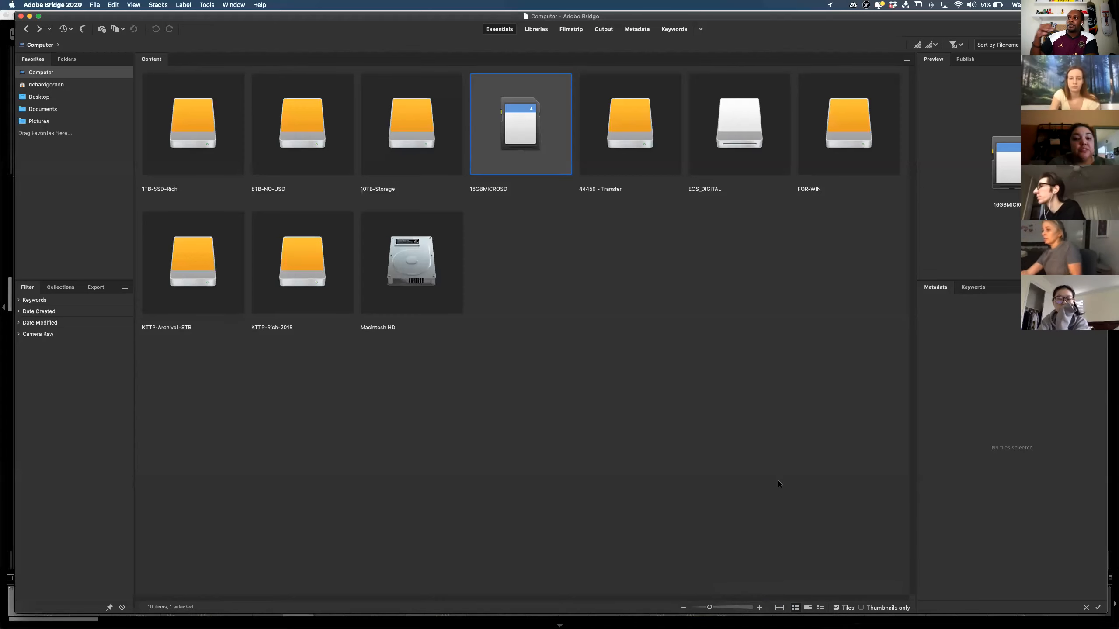
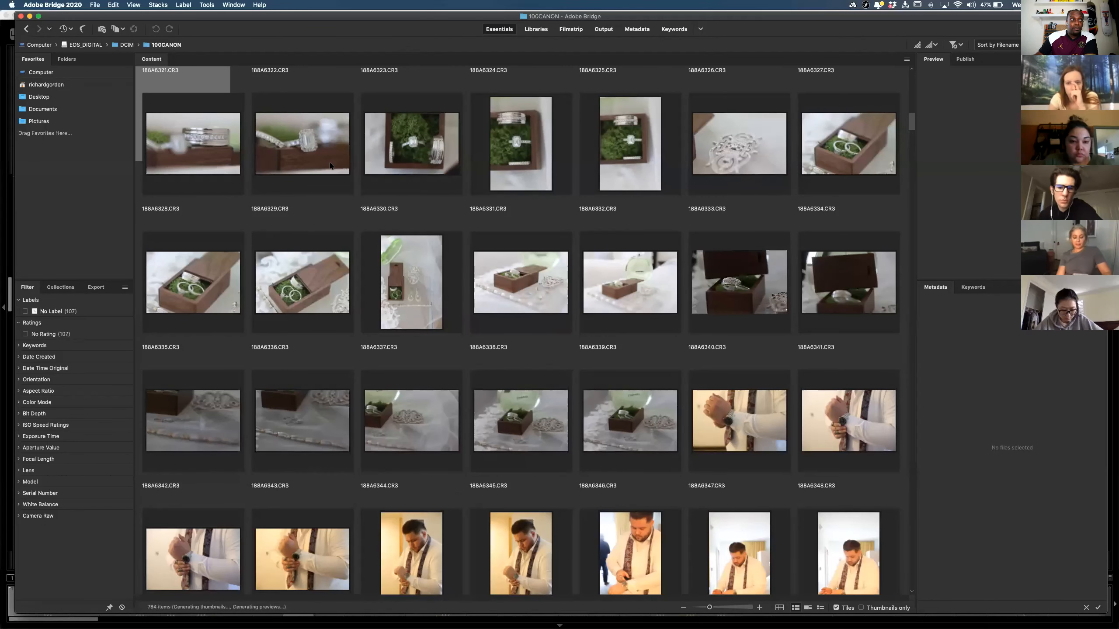
Look through the photo thumbnails in the card's 100CANON folder and return to the first photo
scroll(329, 163, "down", 10)
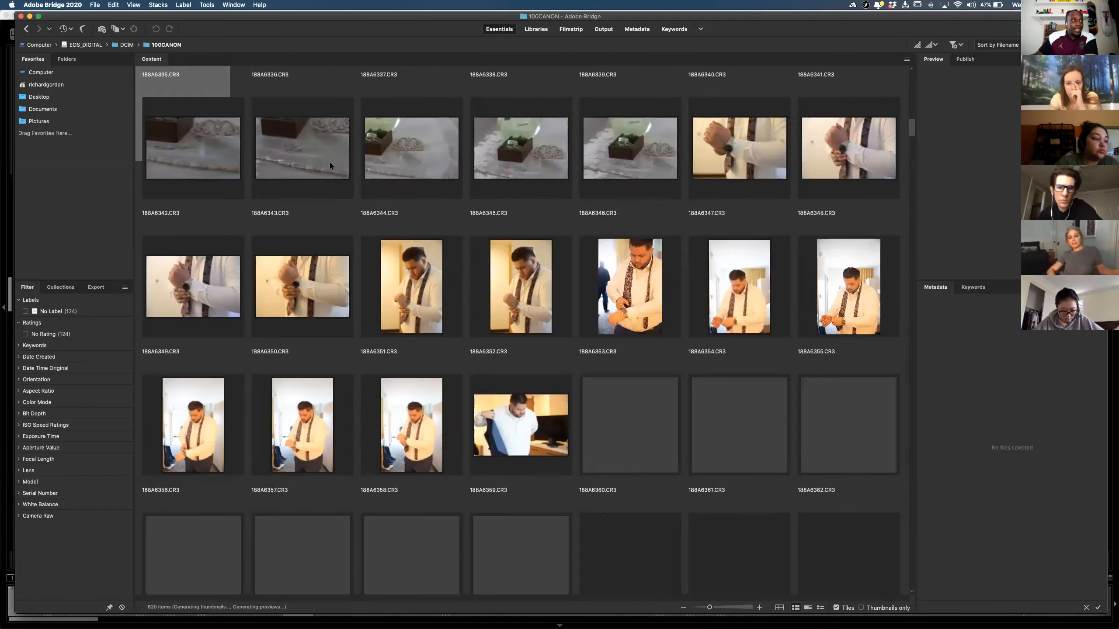
scroll(330, 162, "down", 10)
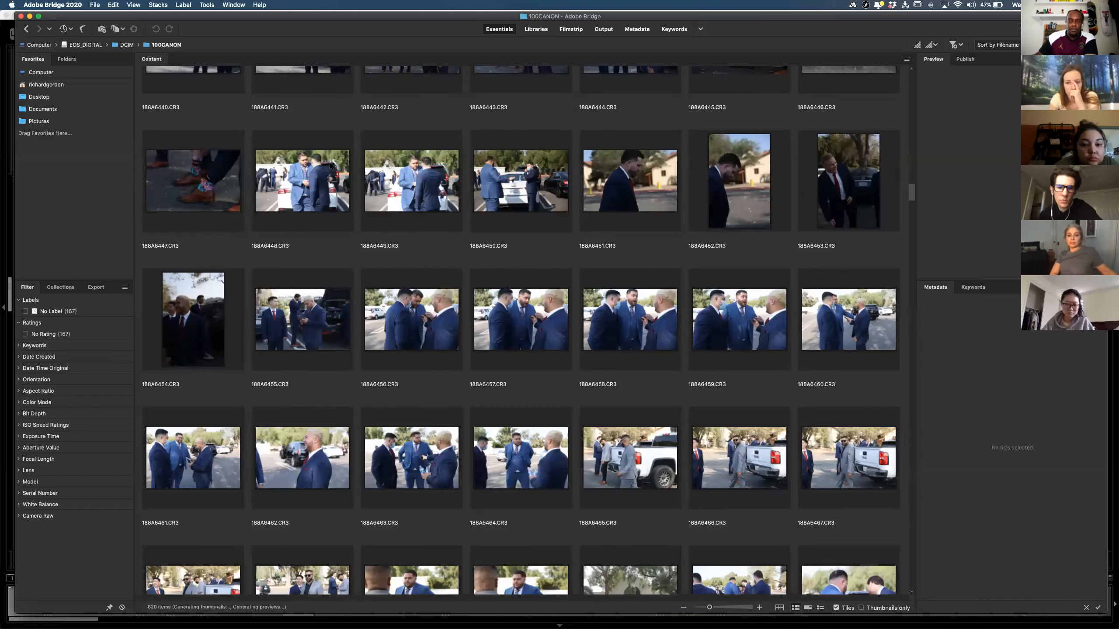
scroll(330, 166, "down", 10)
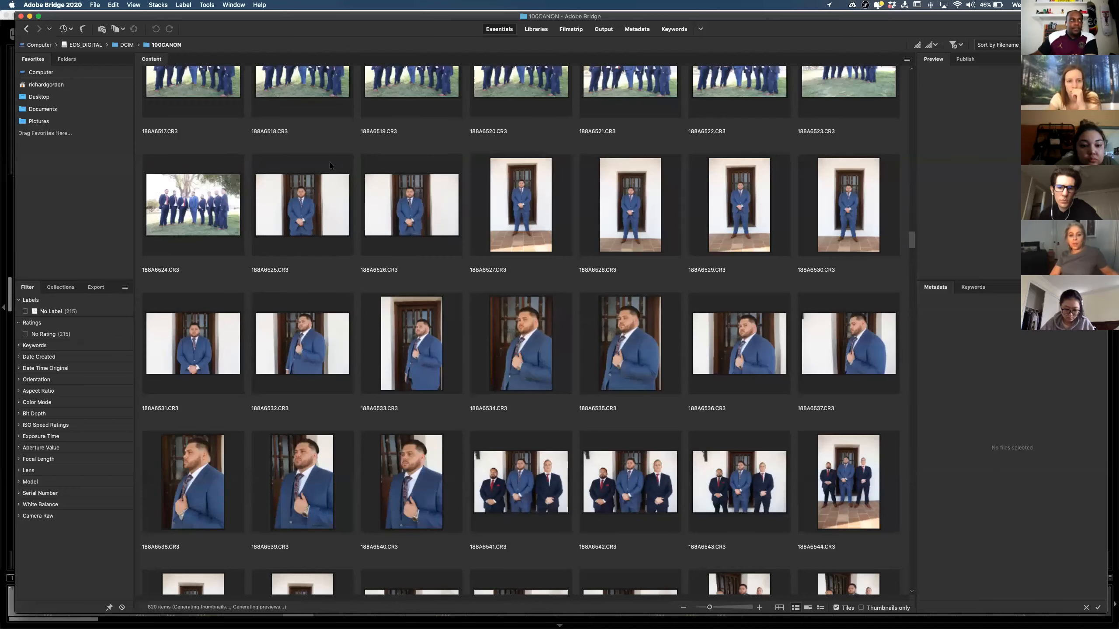
scroll(330, 164, "up", 20)
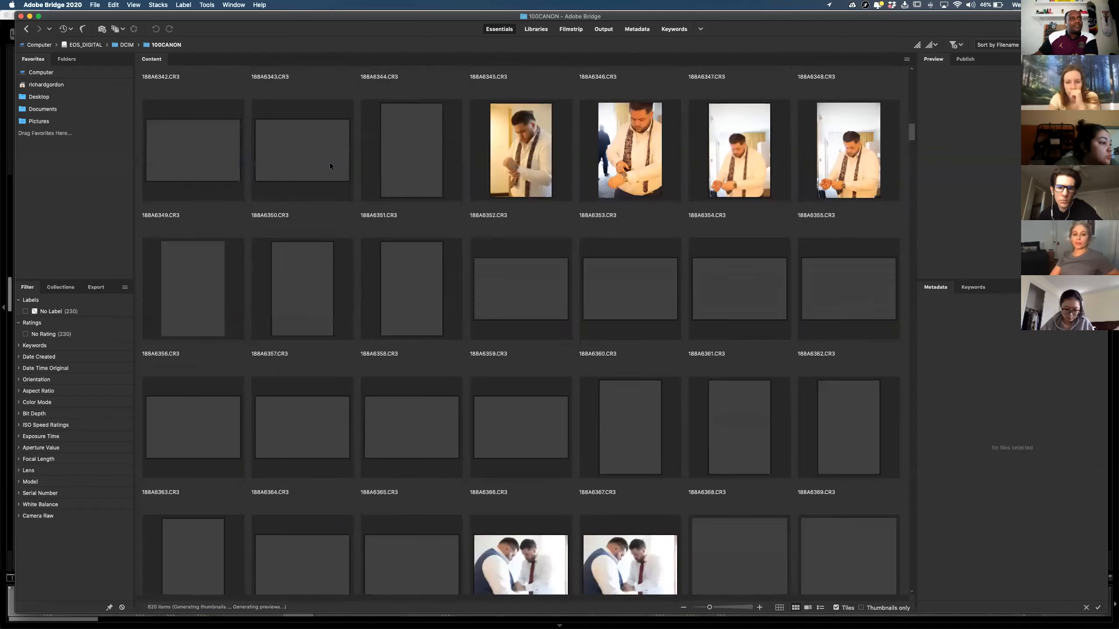
scroll(329, 164, "up", 4)
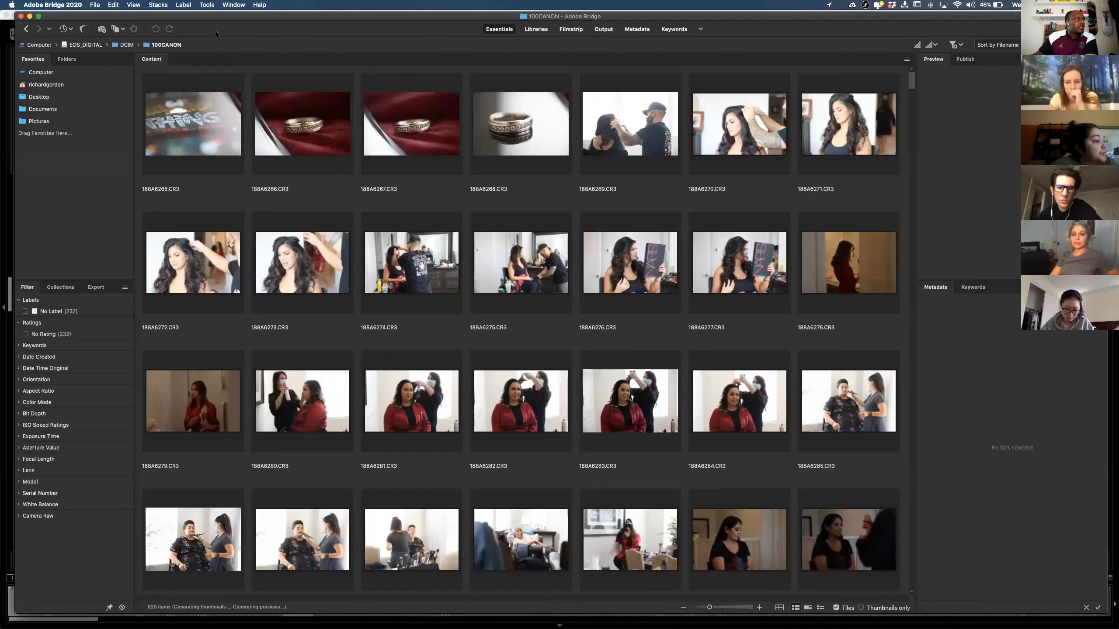
Select the range of photos from 188A6265.CR3 through 188A6334.CR3 and review the selected thumbnails
left_click(204, 117)
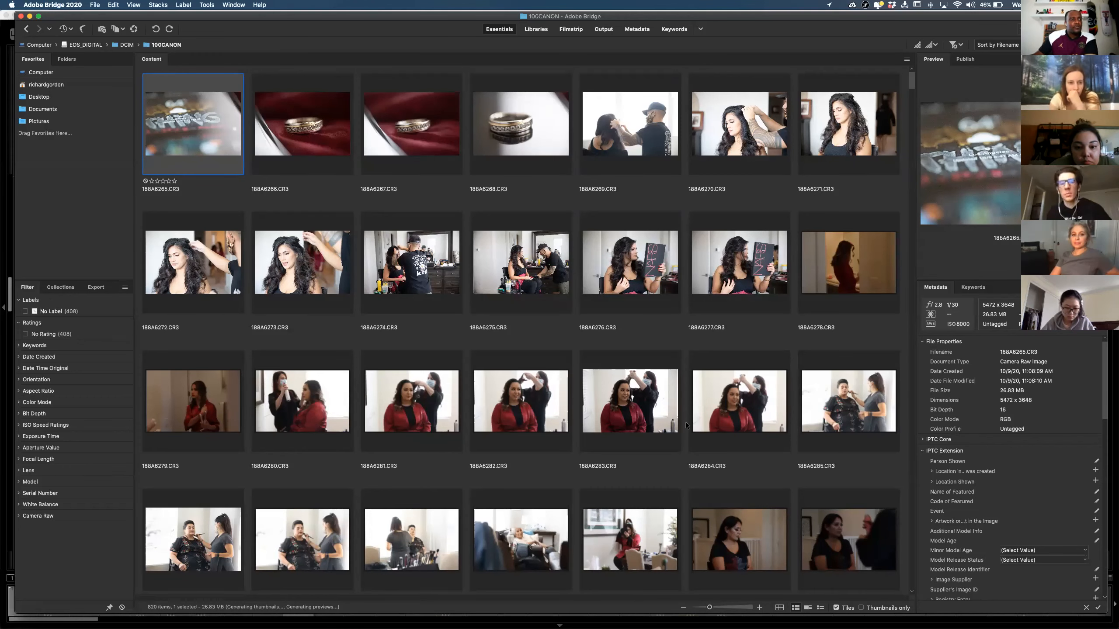
scroll(685, 421, "down", 10)
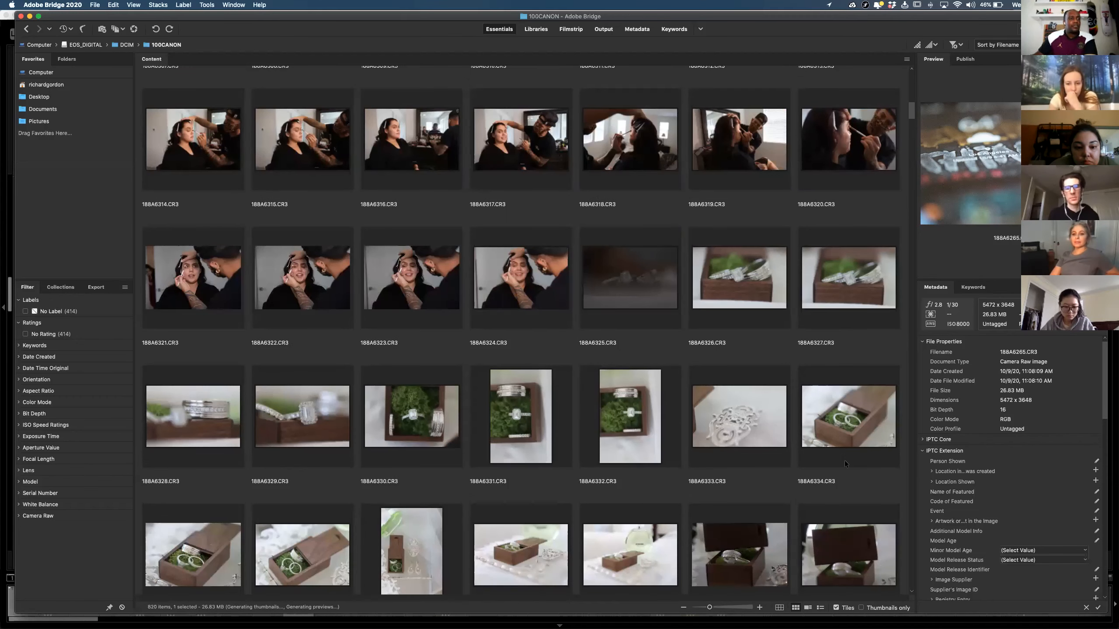
left_click(858, 441, "shift")
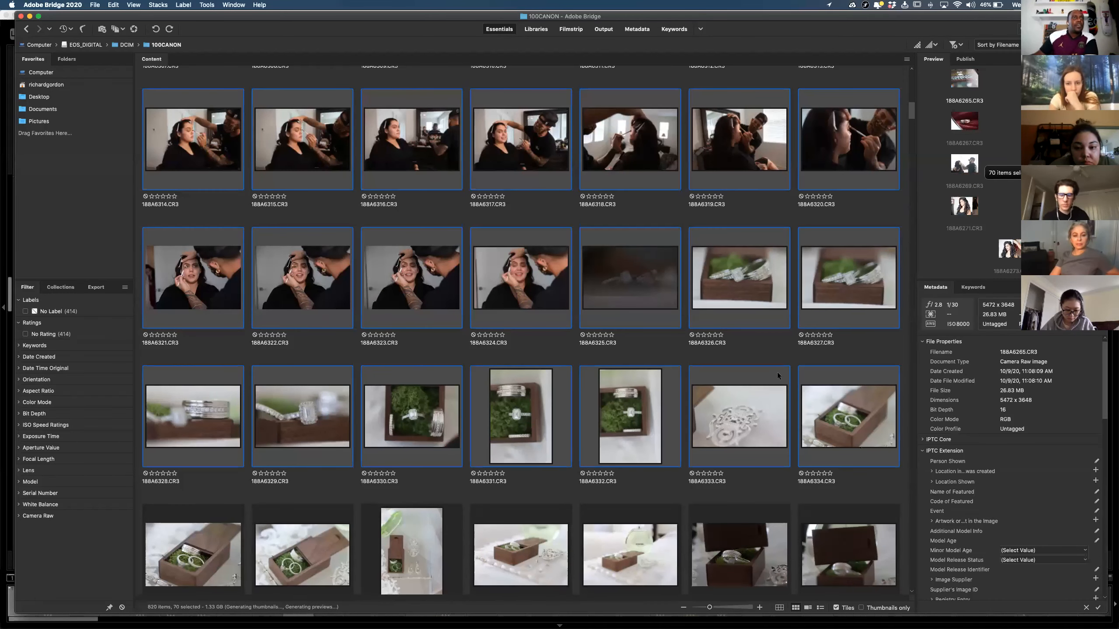
scroll(776, 372, "up", 10)
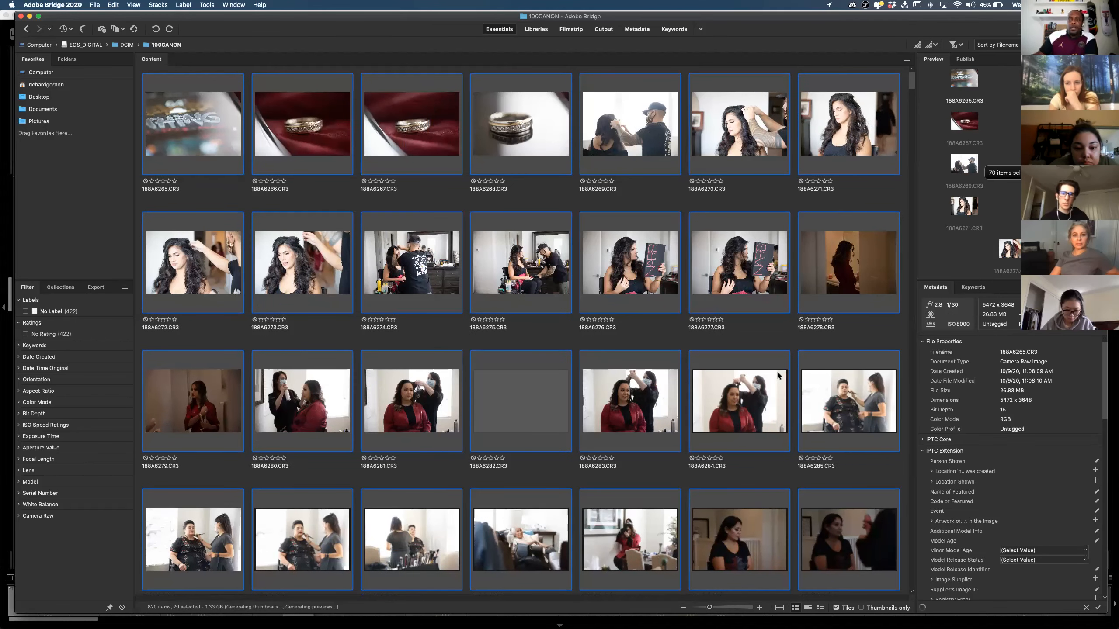
scroll(777, 372, "down", 7)
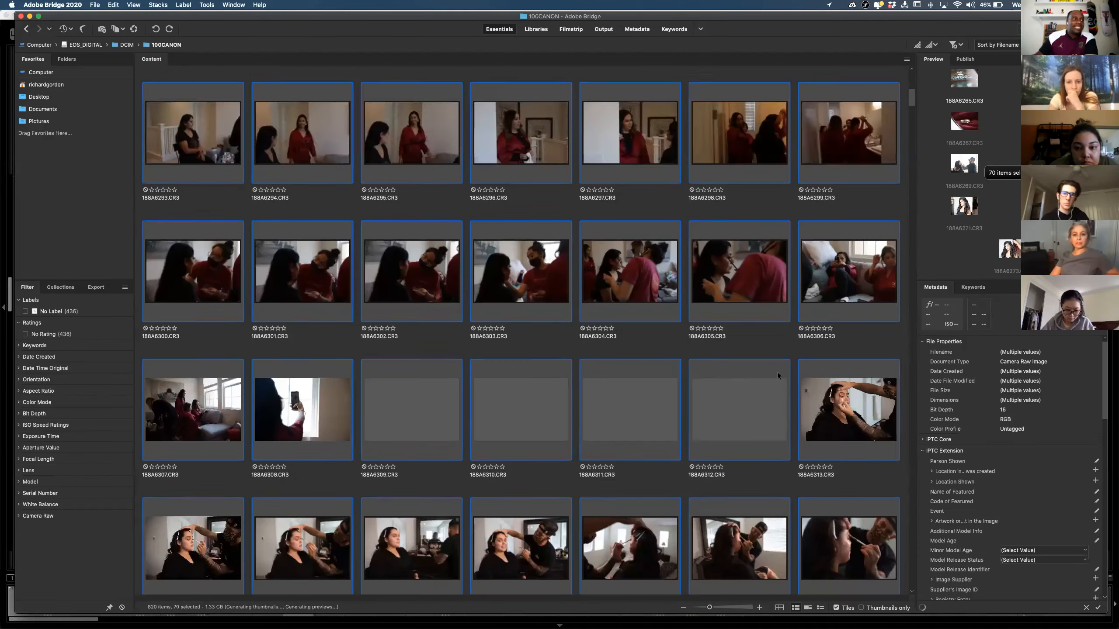
scroll(777, 372, "down", 3)
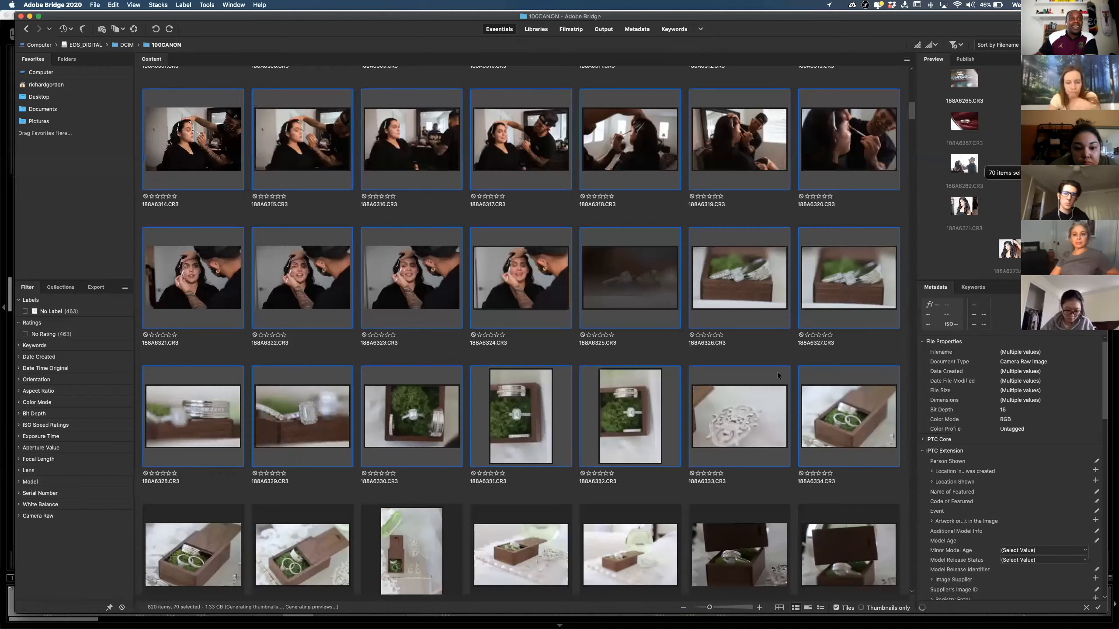
Start copying the selected CR3 photos from the card to a folder of choice
scroll(777, 372, "down", 2)
scroll(777, 373, "up", 2)
scroll(777, 376, "up", 2)
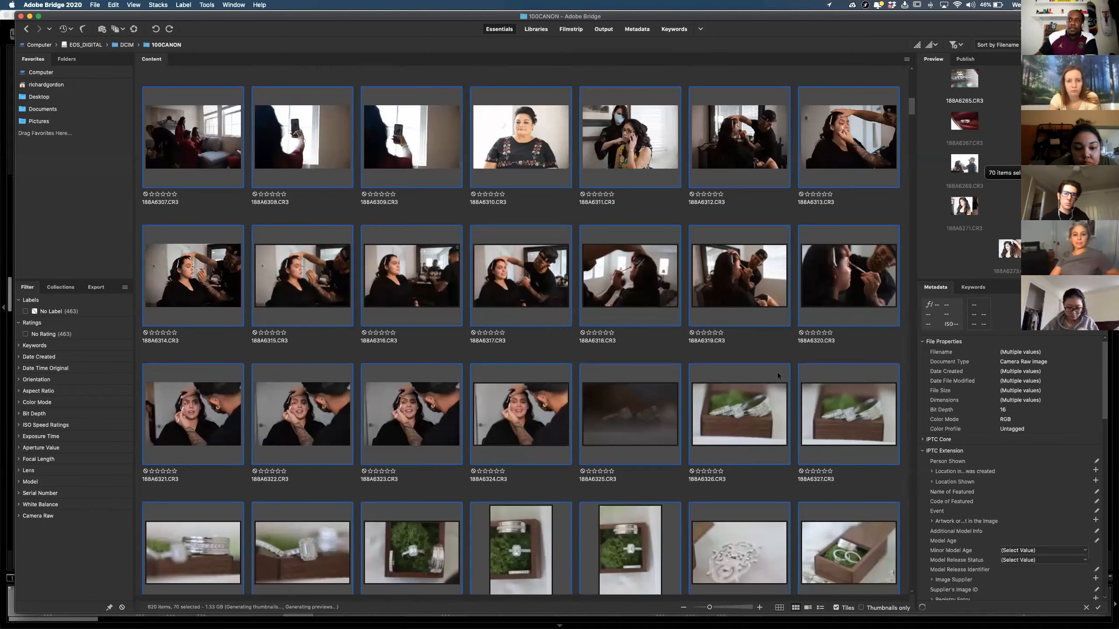
scroll(777, 375, "up", 5)
scroll(778, 376, "up", 5)
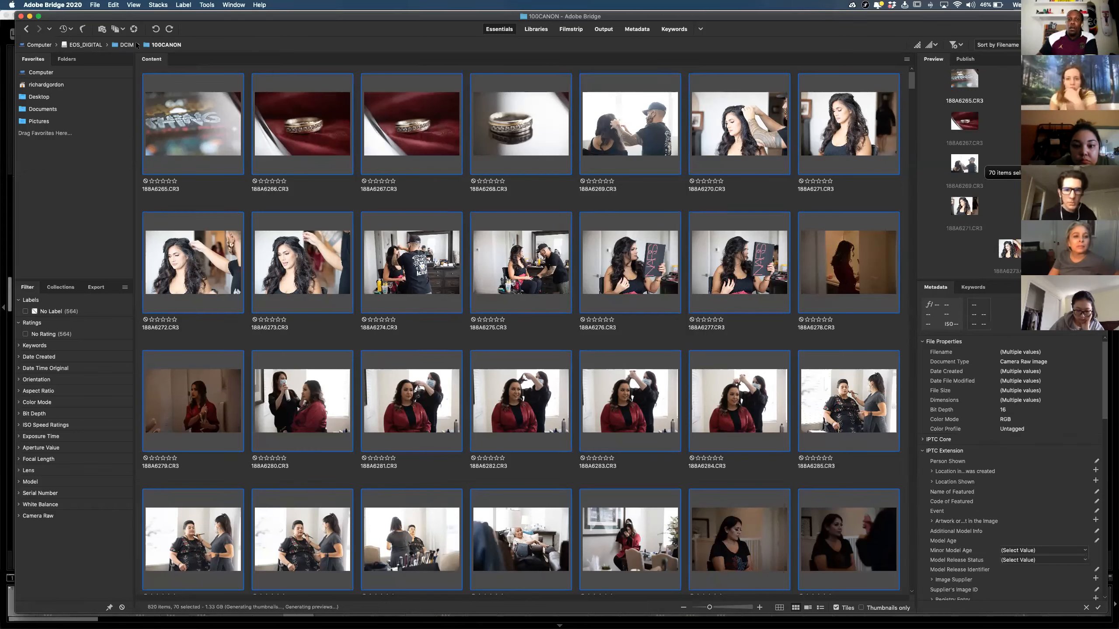
right_click(556, 139)
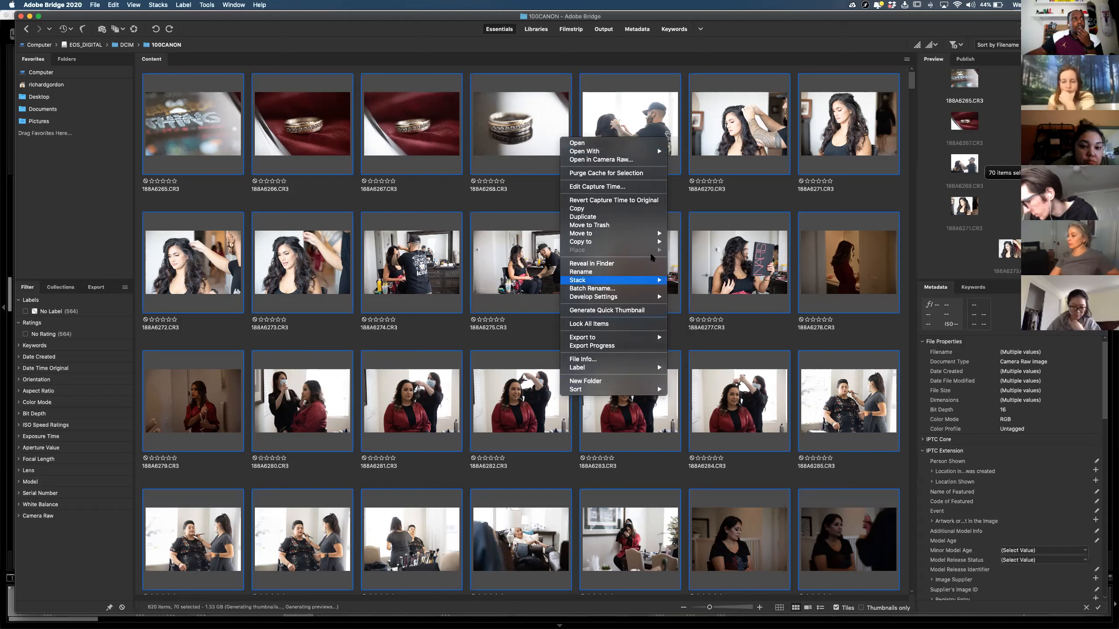
mouse_move(656, 245)
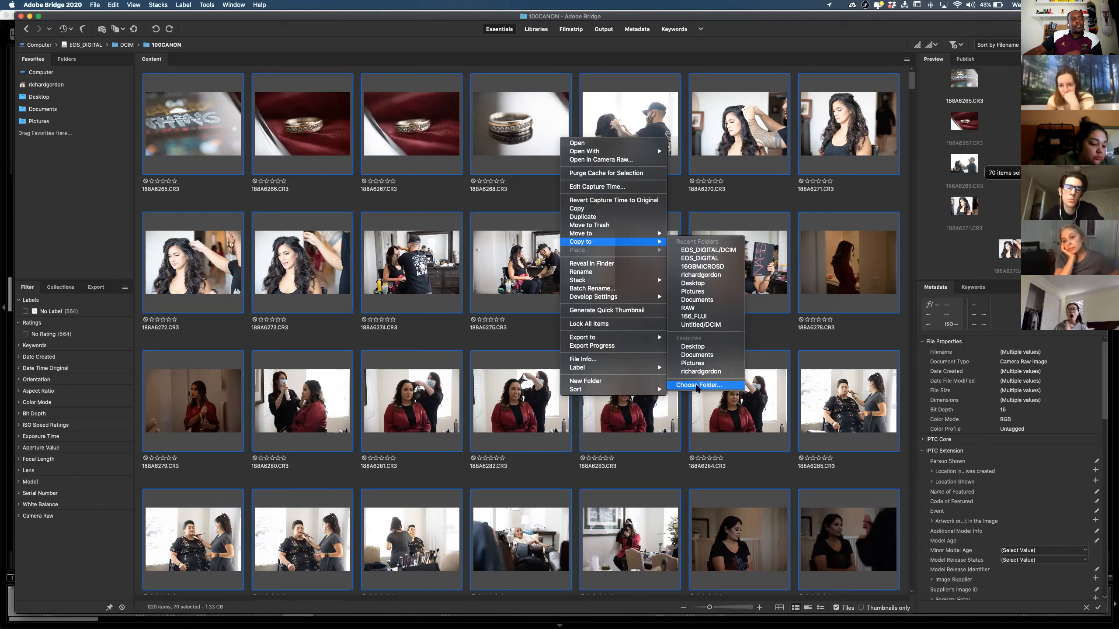
left_click(696, 385)
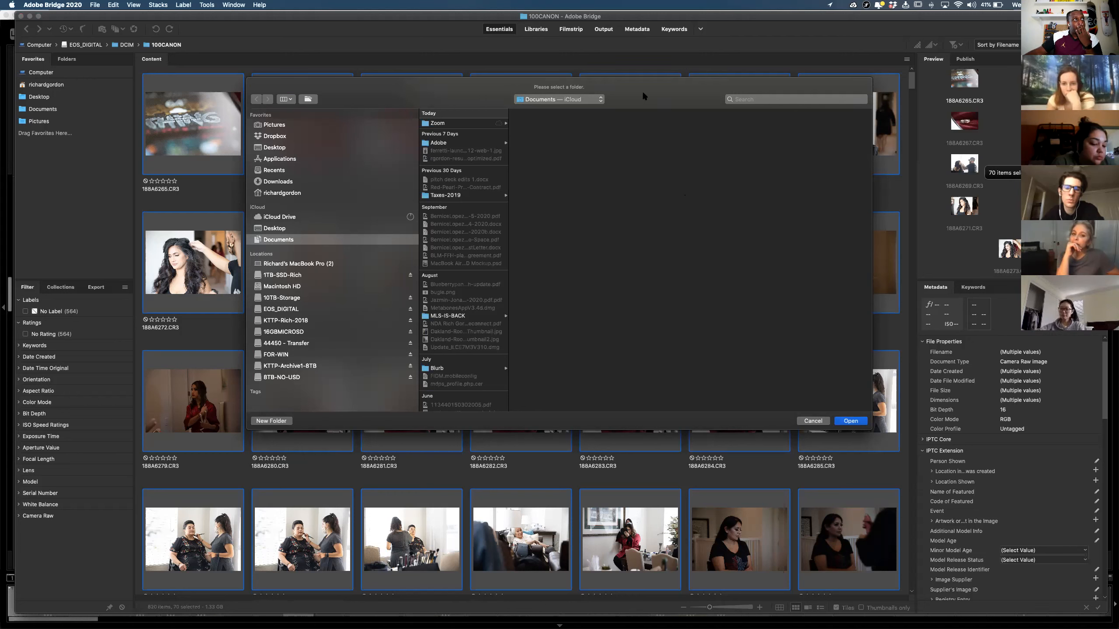
Set the copy destination to the FA2020 folder, inside 2020 and FIDM on the 8TB-NO-USD drive
left_click(292, 100)
left_click(406, 106)
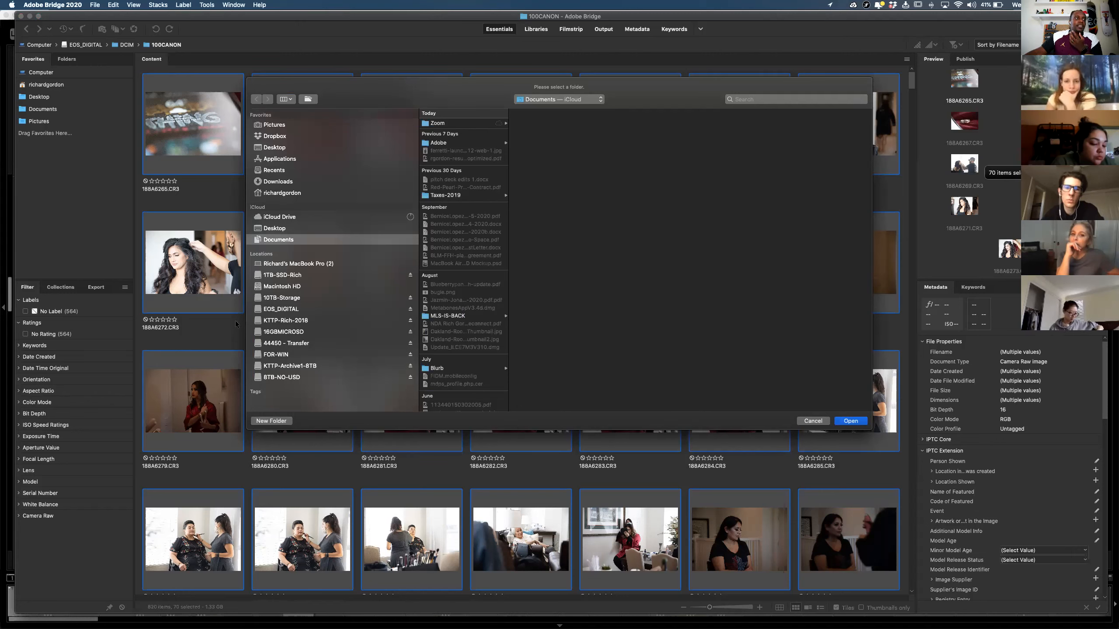
left_click(302, 373)
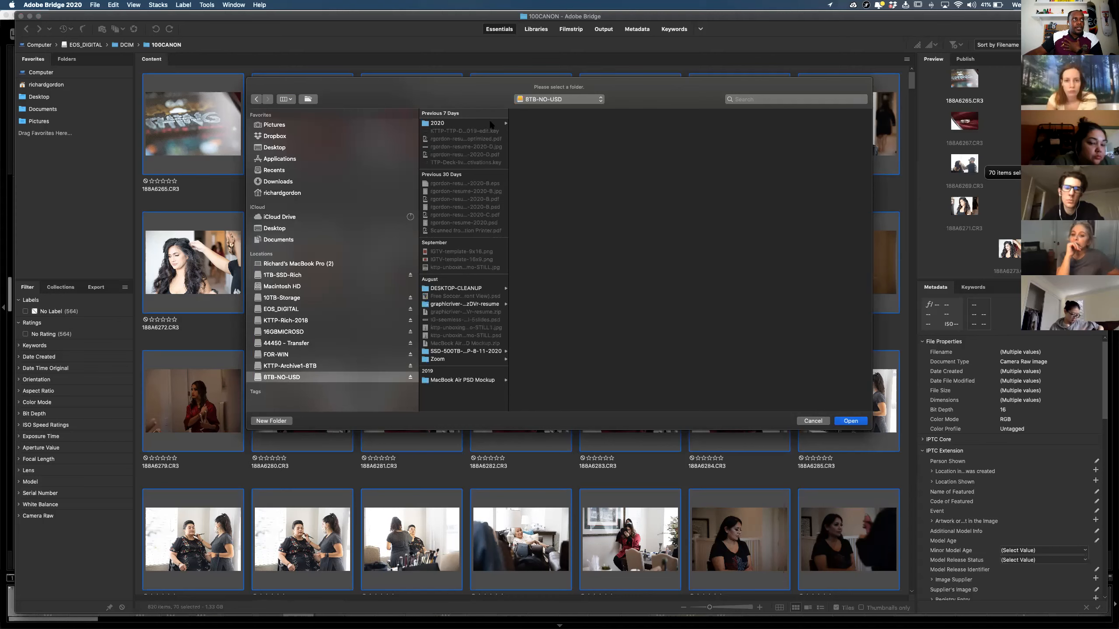
left_click(491, 124)
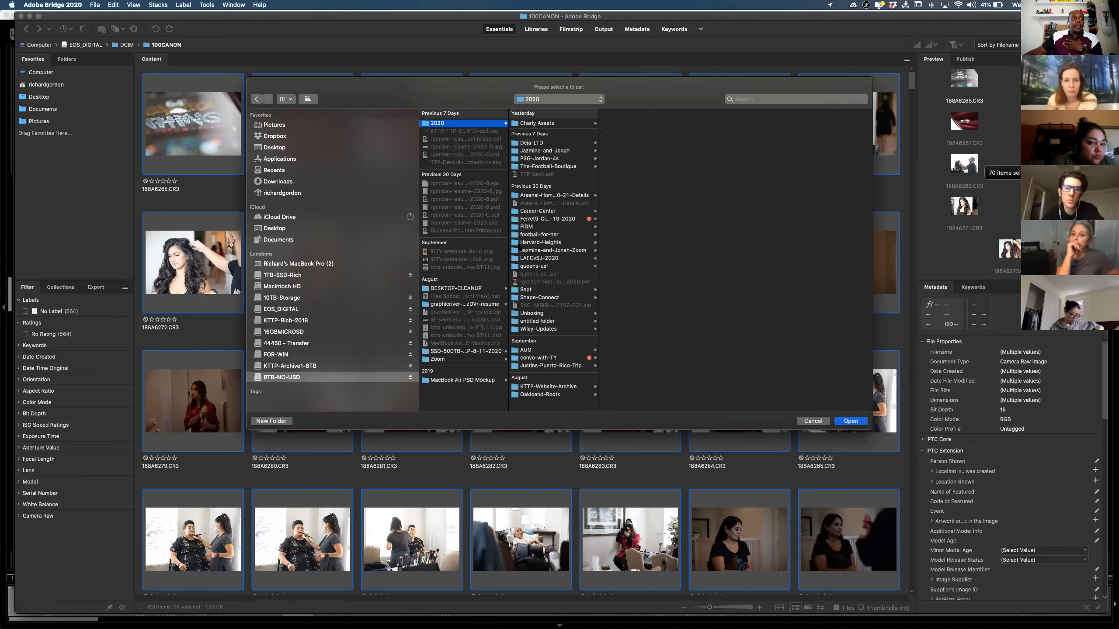
left_click(530, 228)
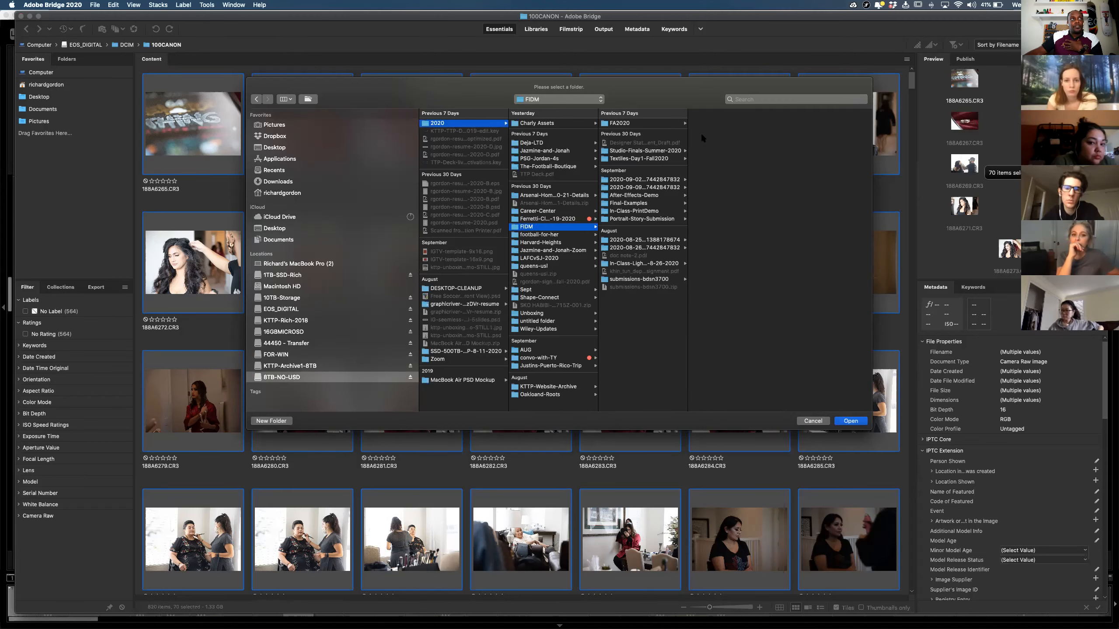
left_click(621, 123)
left_click_drag(701, 90, 588, 100)
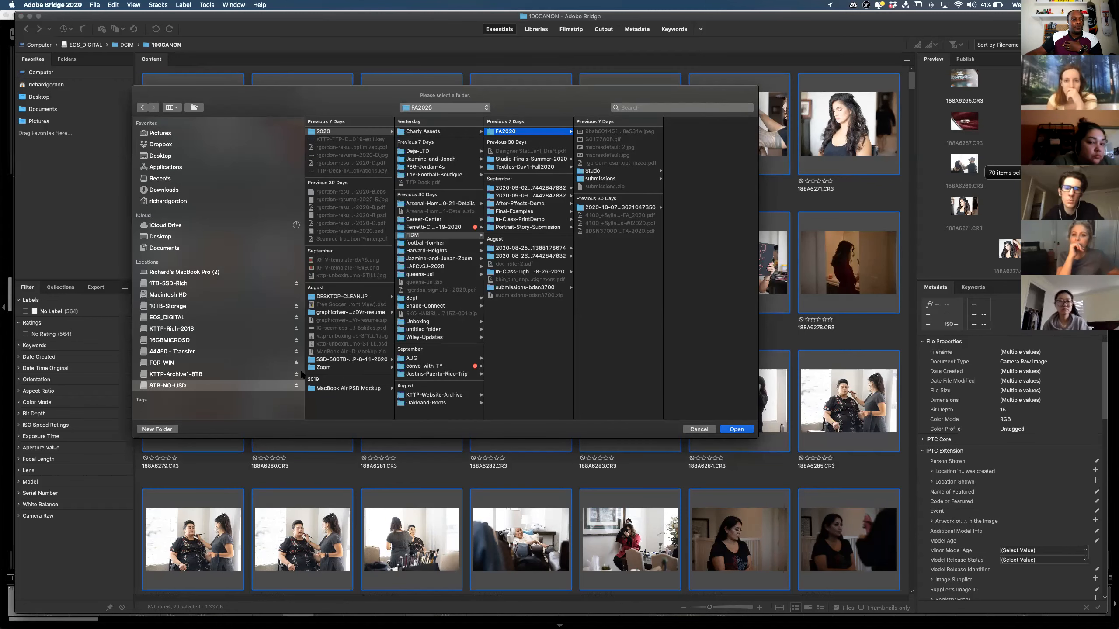
Create a new folder named BDSN-3700-FA2020 inside the FA2020 folder
left_click(158, 429)
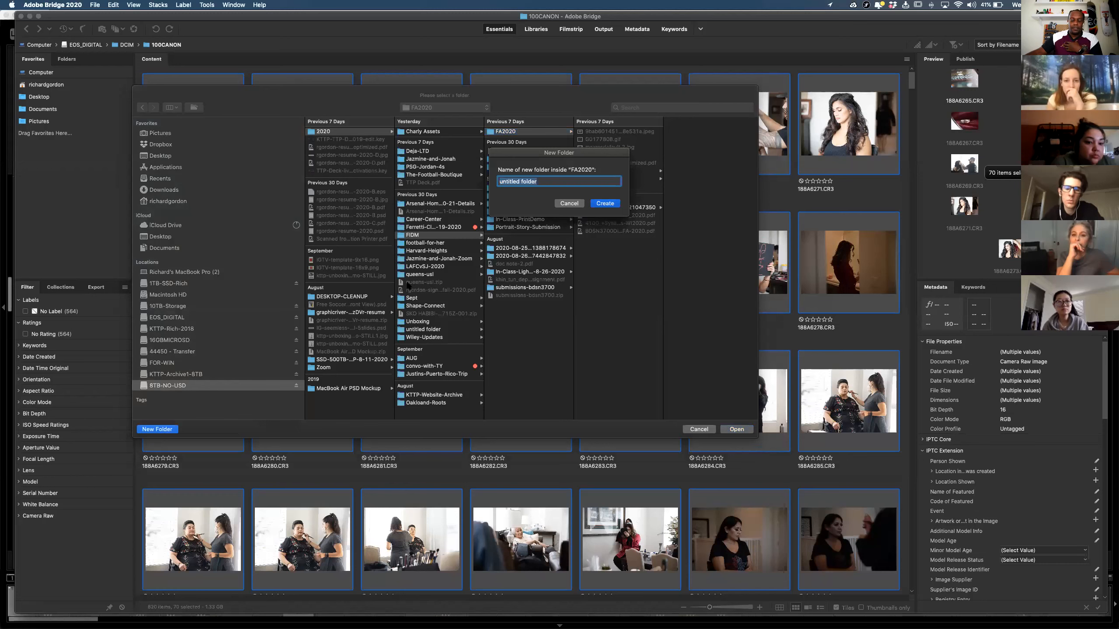
type("BDSN")
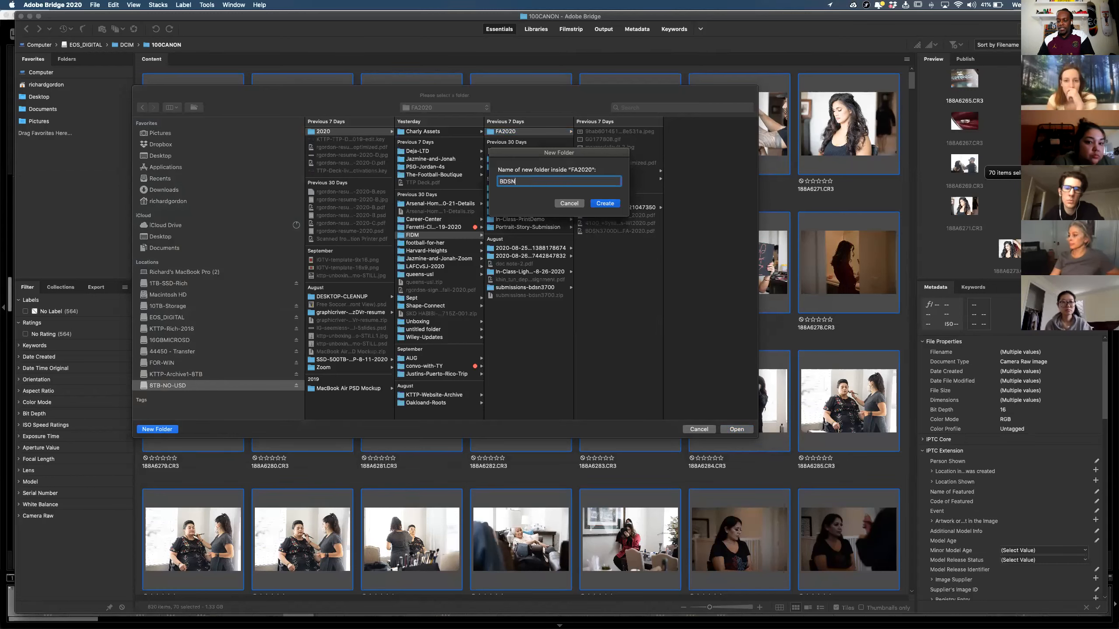
type("-370")
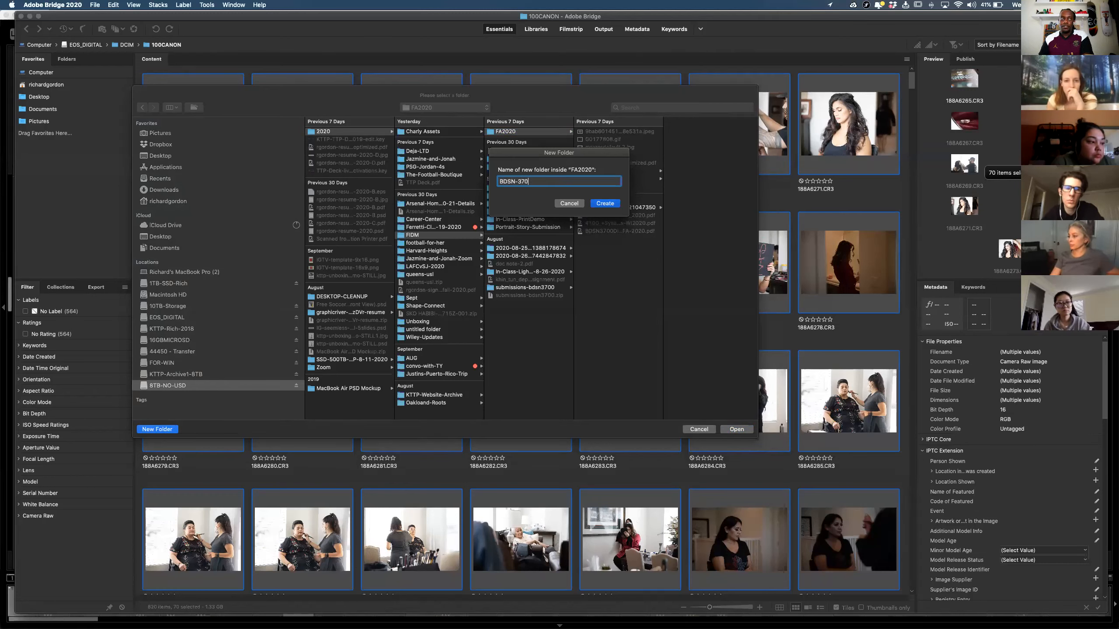
type("0-FA2020")
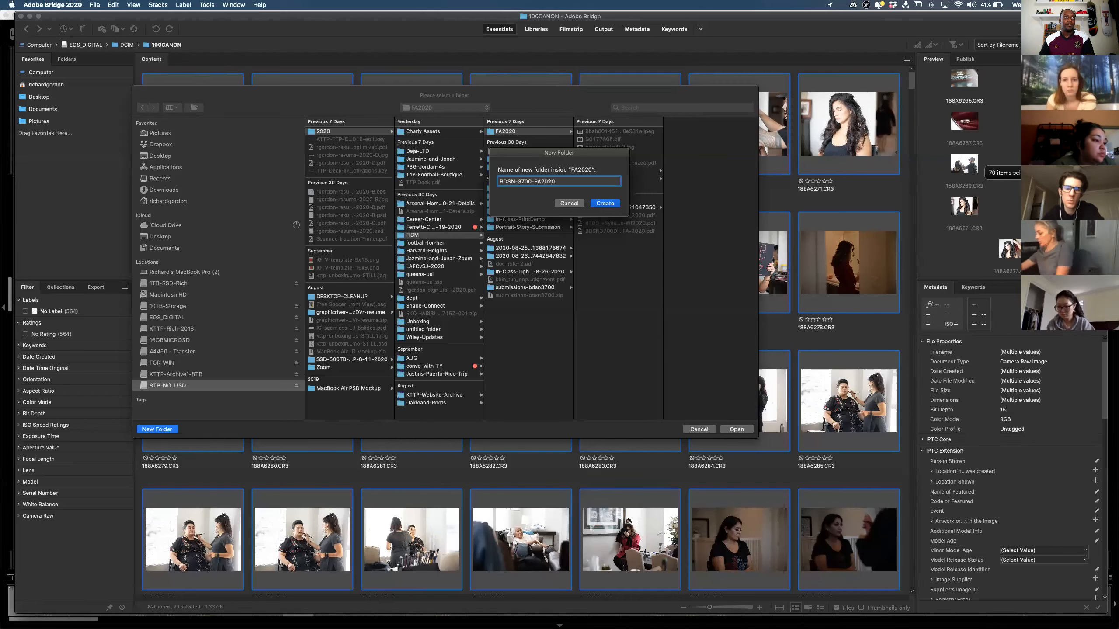
key("Return")
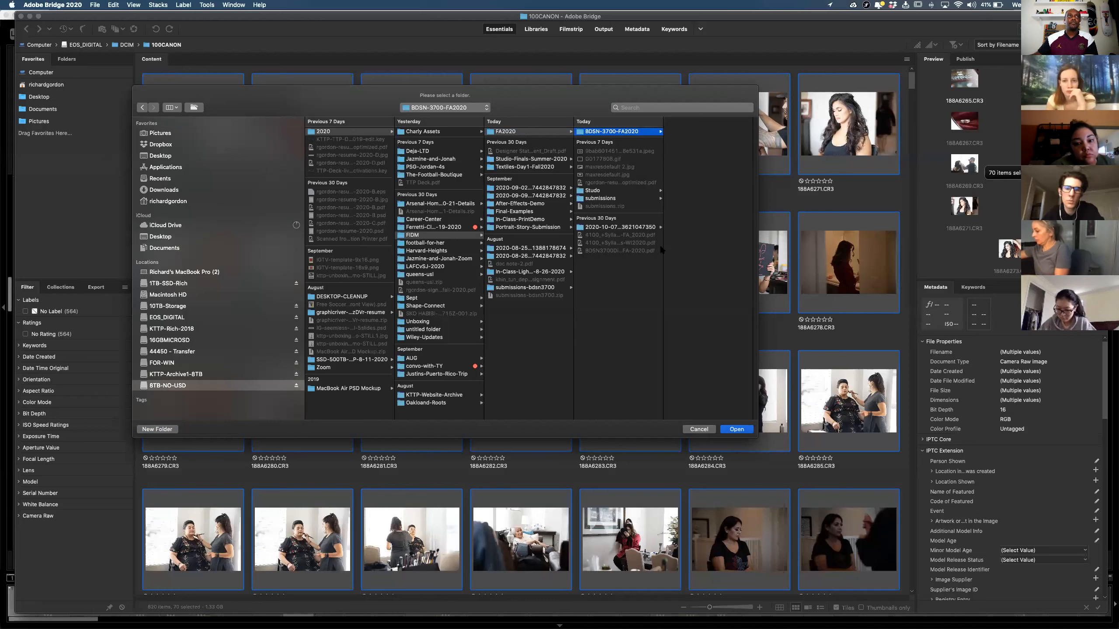
key("Tab")
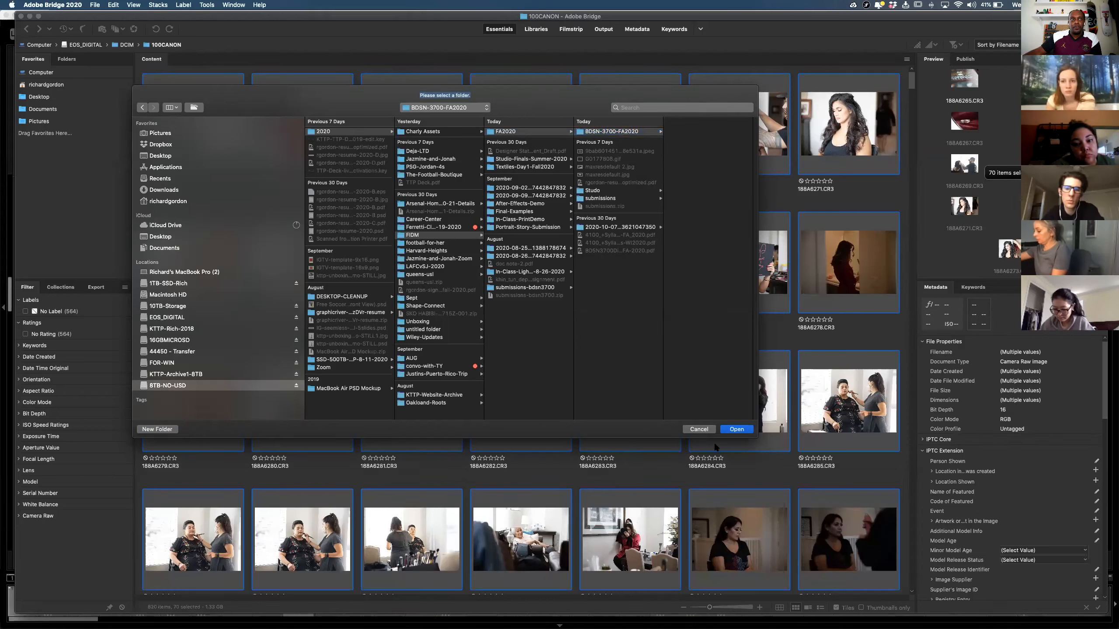
Enlarge the folder selection dialog and create a Light-Study-Demo folder inside BDSN-3700-FA2020
left_click_drag(757, 437, 839, 483)
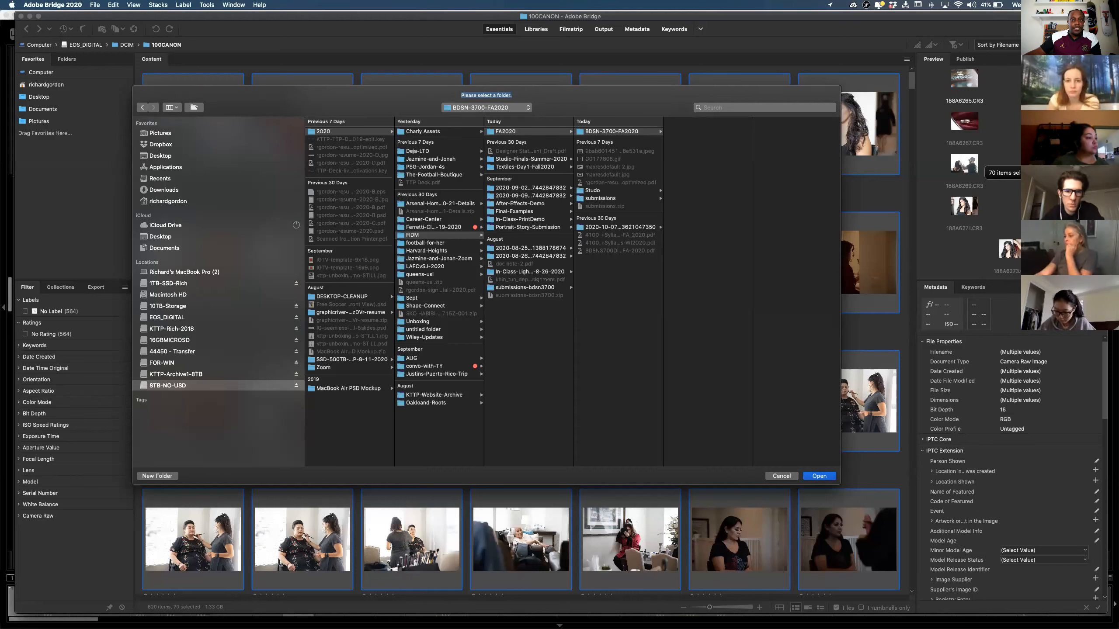
left_click(158, 475)
type("L")
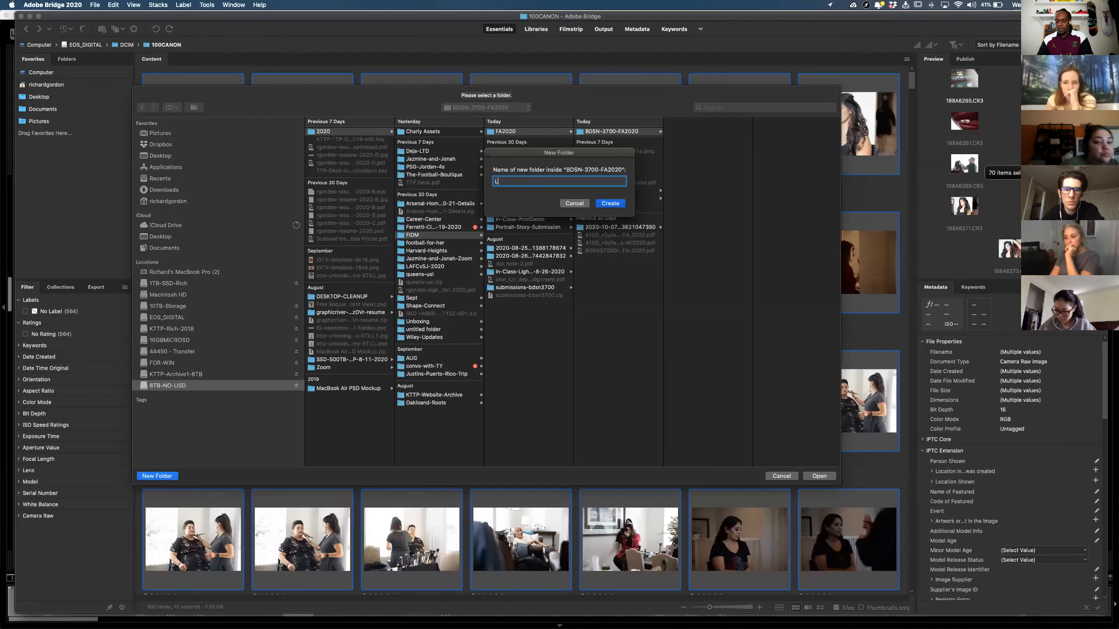
type("ight-Stud")
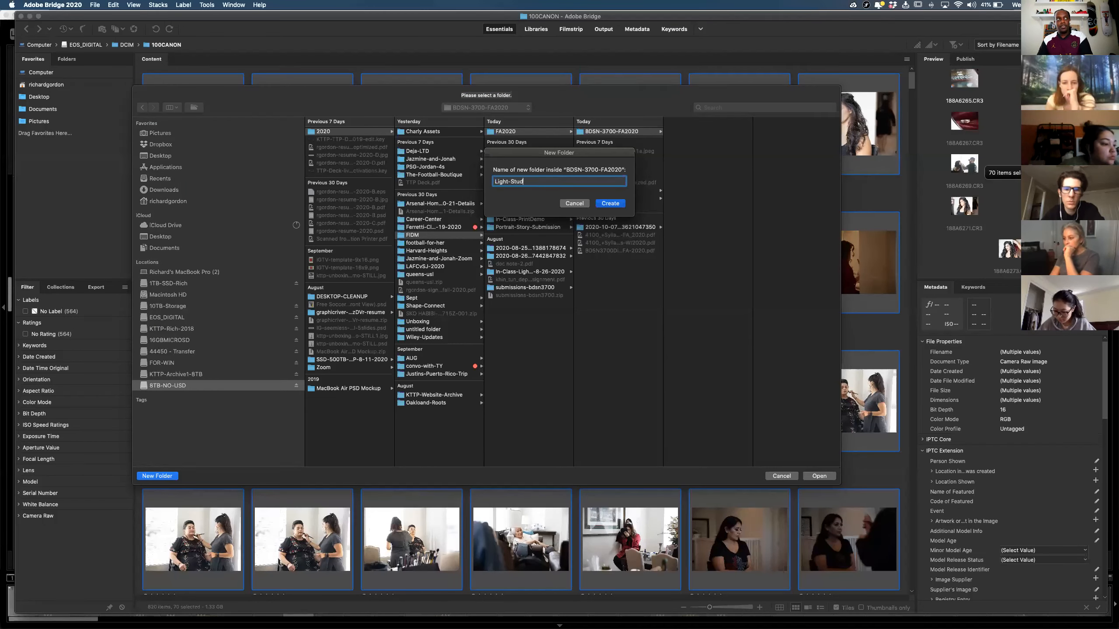
type("y-Demo")
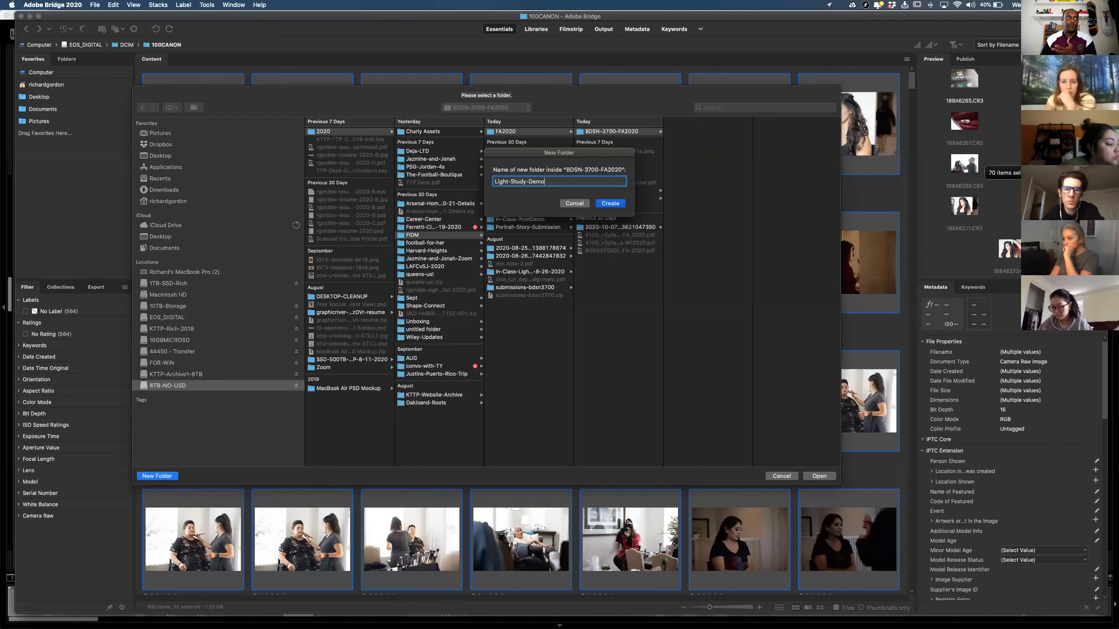
key("Return")
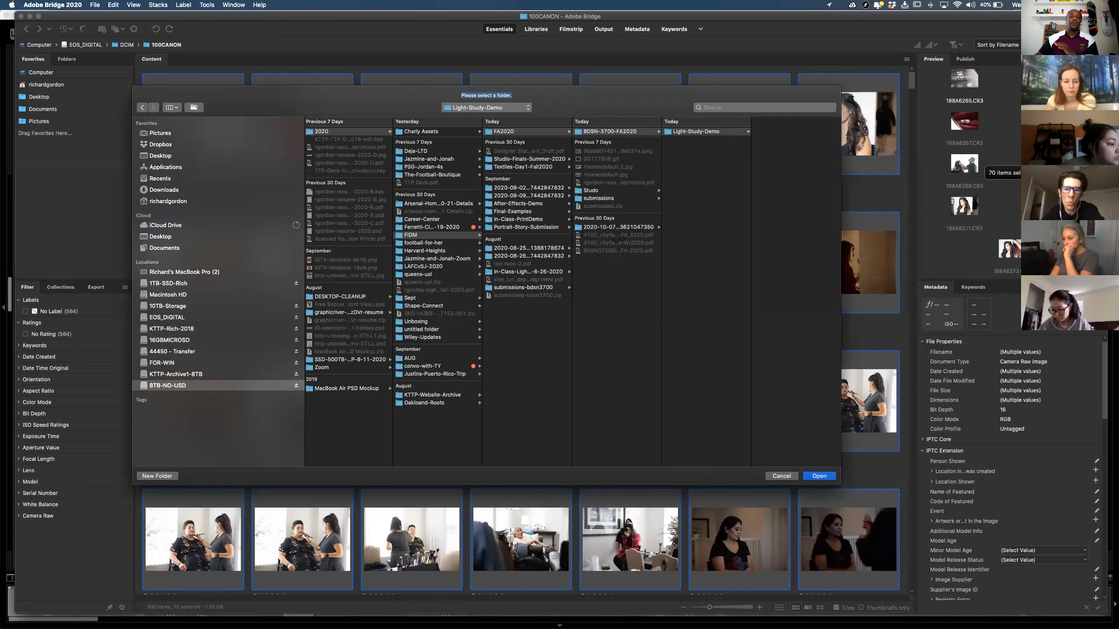
Create a RAW folder inside Light-Study-Demo and copy the selected photos into it
left_click(771, 93)
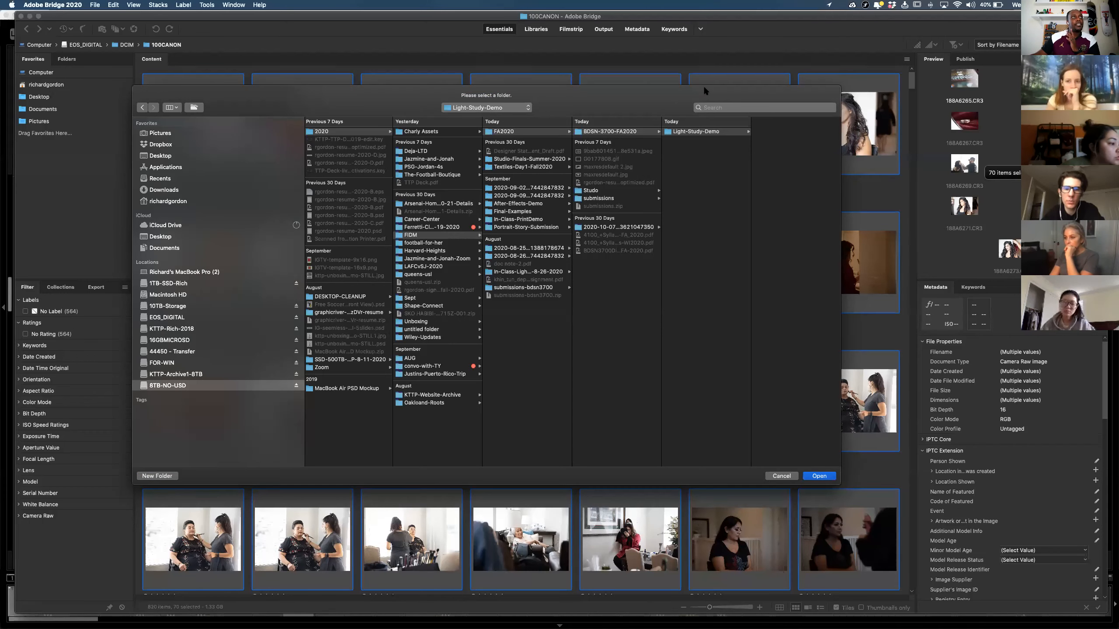
left_click_drag(700, 91, 641, 83)
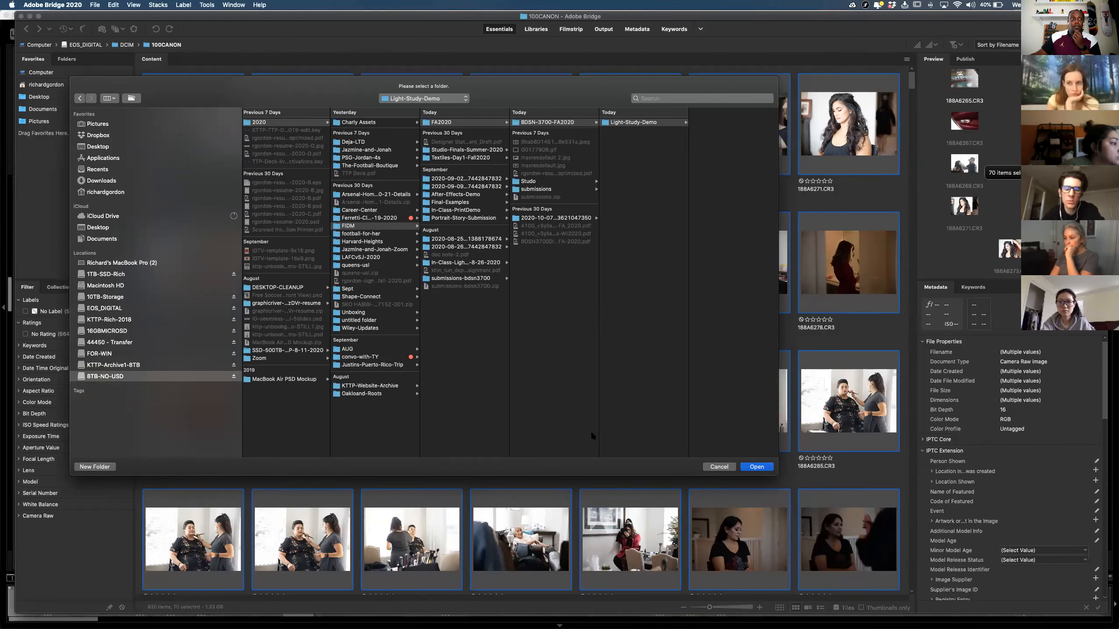
left_click(109, 467)
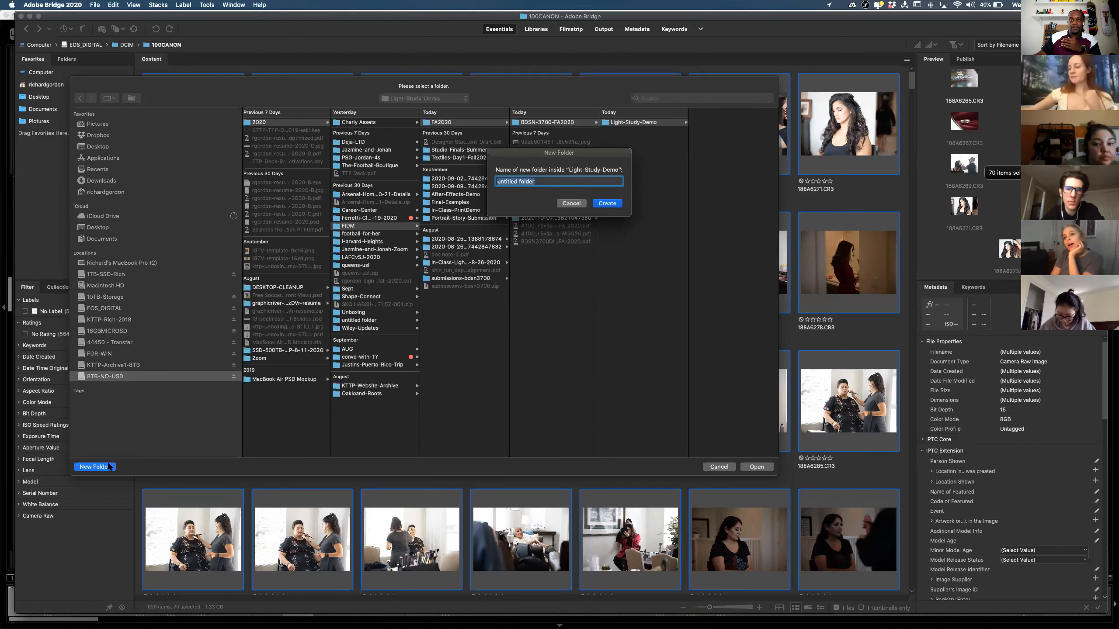
type("RAW")
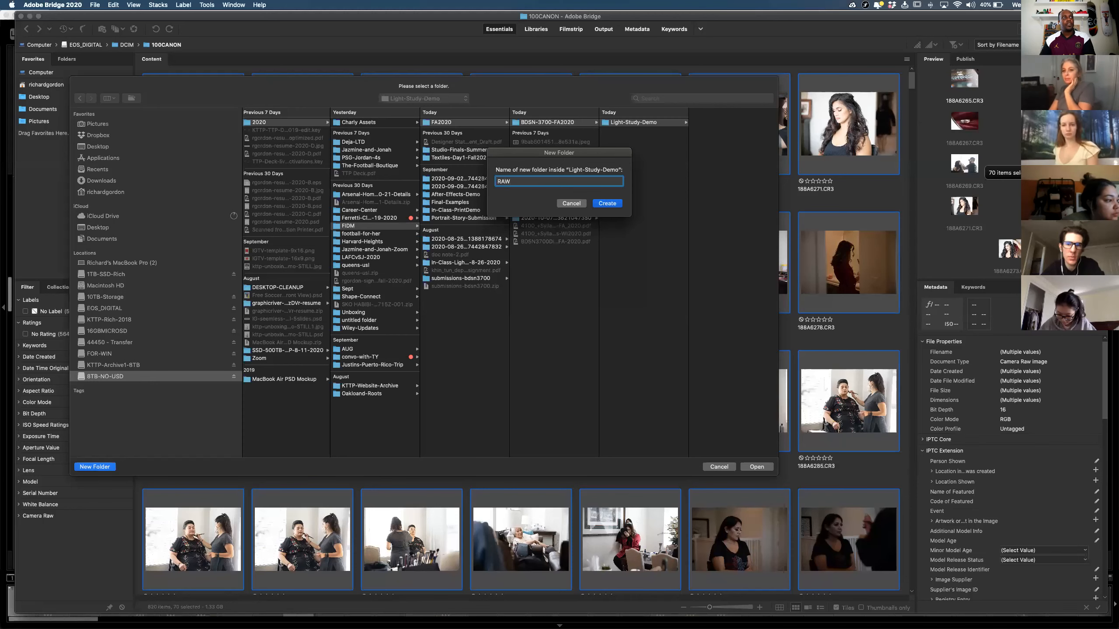
key("Return")
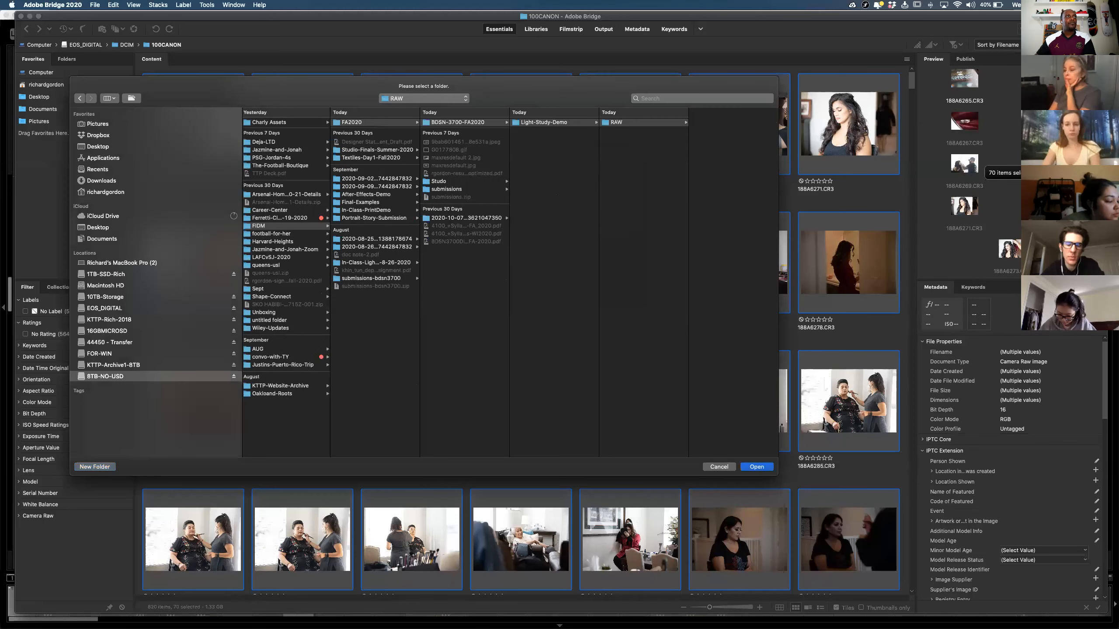
left_click(768, 468)
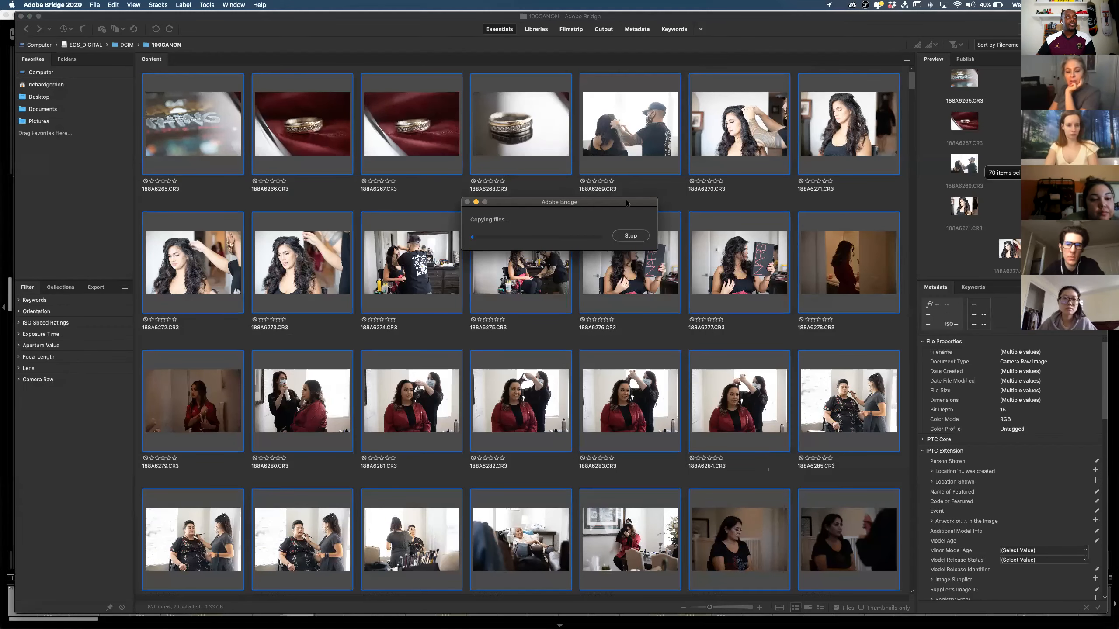
left_click_drag(619, 201, 634, 251)
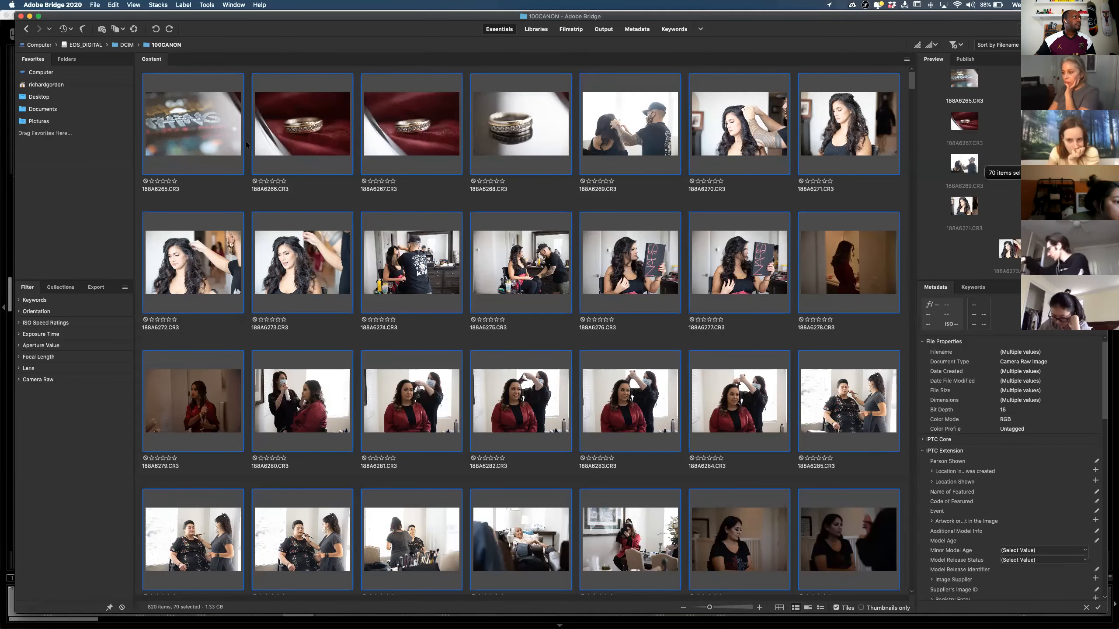
Browse from the computer's drive list to the 2020 folder on the 8TB-NO-USD drive
left_click(41, 84)
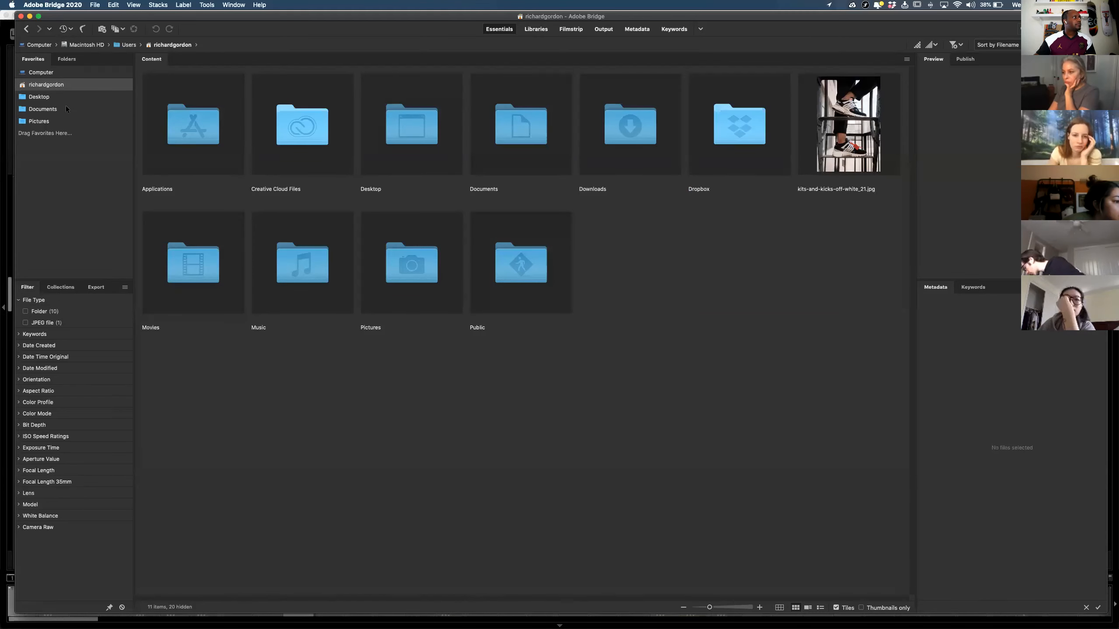
left_click(52, 74)
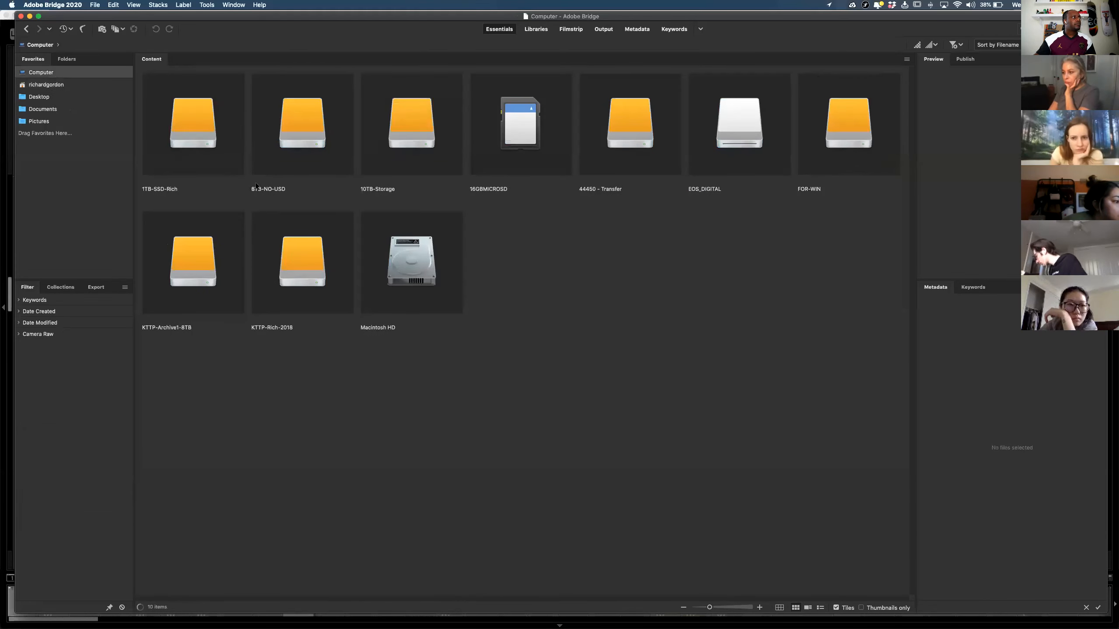
left_click(315, 151)
double_click(315, 151)
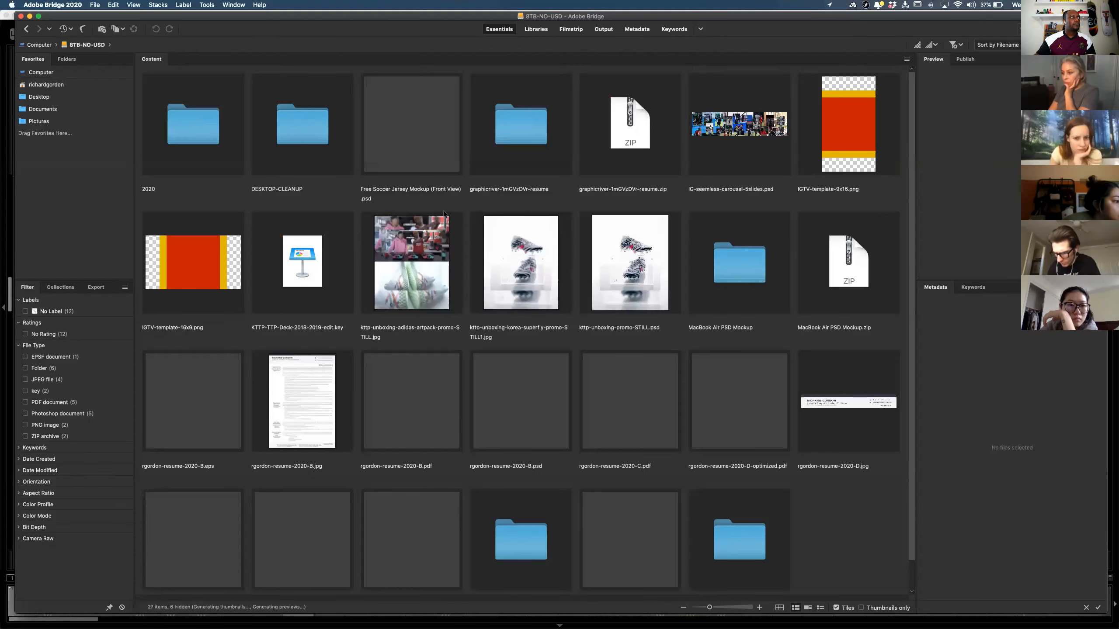
left_click(222, 122)
double_click(221, 120)
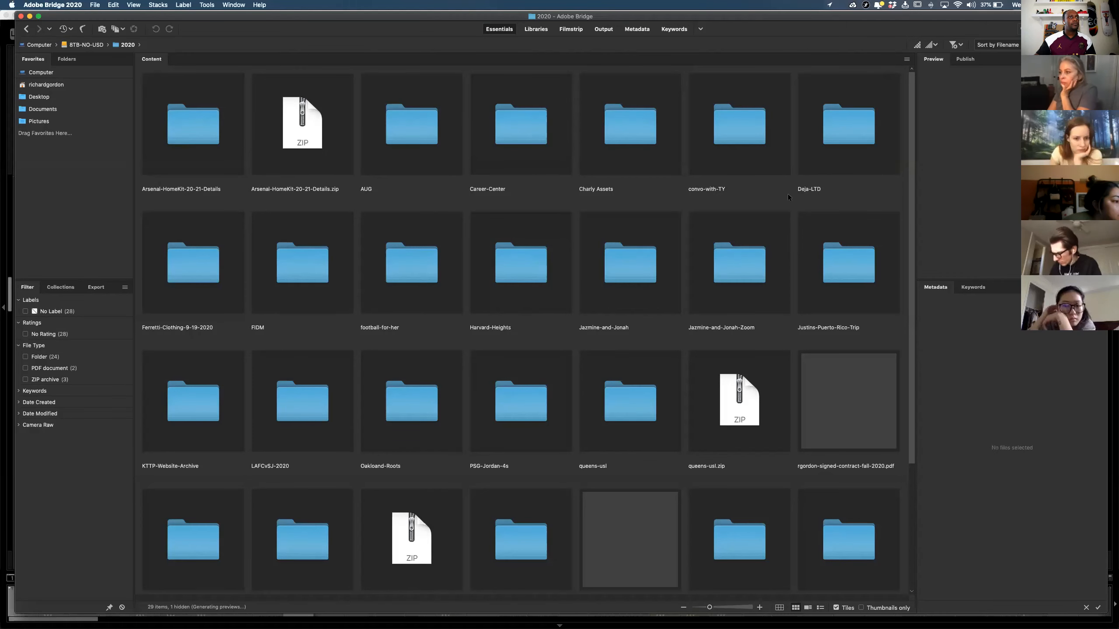
Open the BDSN-3700-FA2020 folder within FIDM and FA2020, and switch to the Metadata workspace
double_click(343, 269)
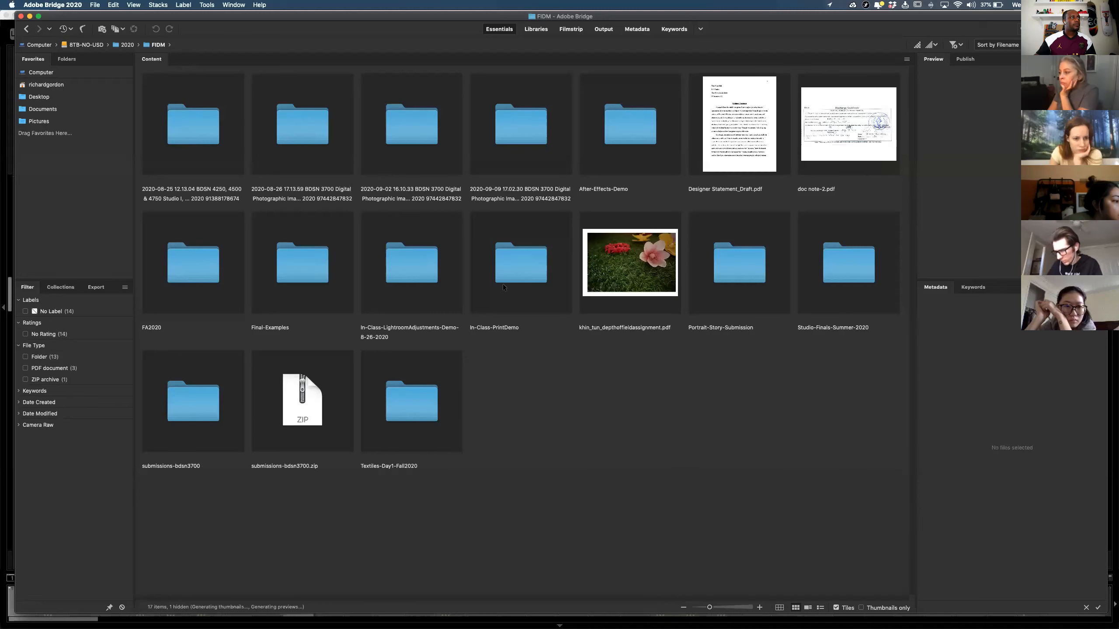
double_click(204, 250)
double_click(606, 147)
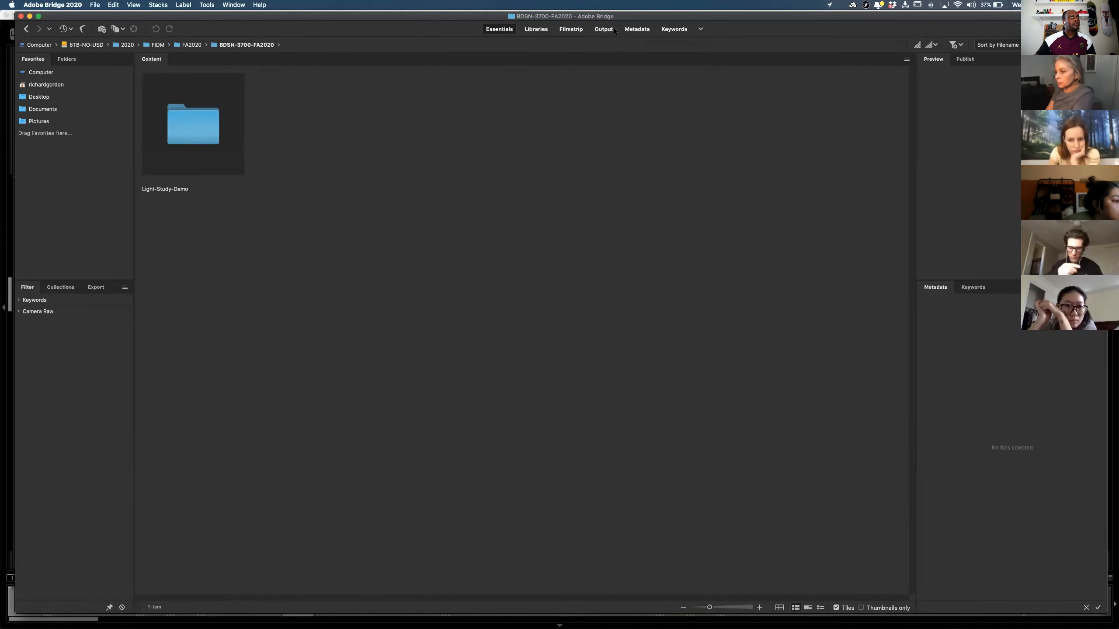
left_click(633, 29)
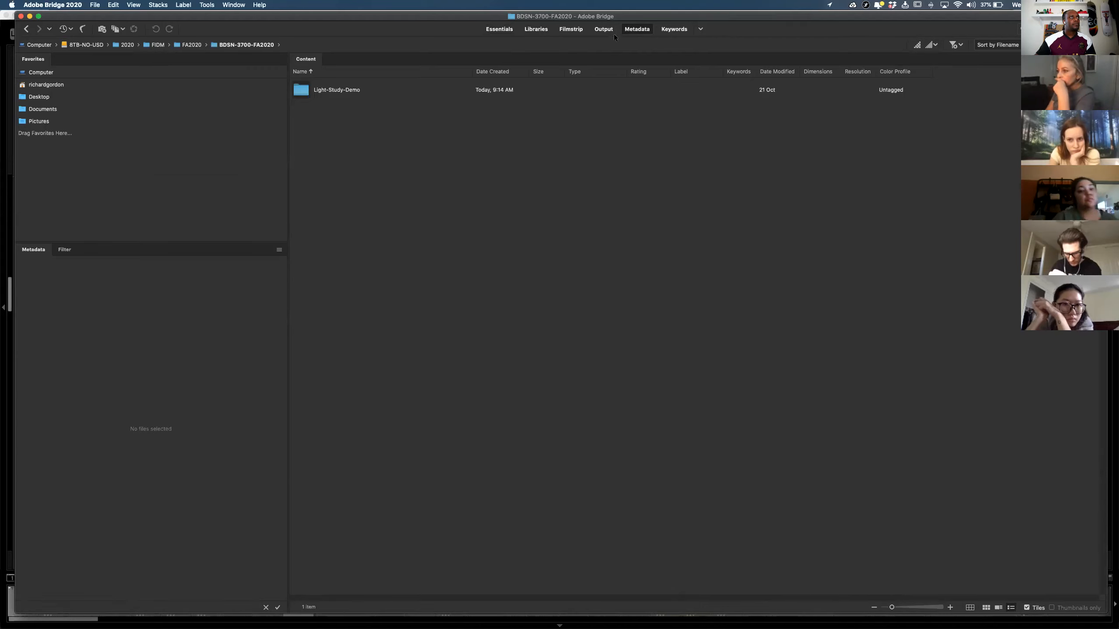
Compare the folder's layout in the Keywords, Libraries, Filmstrip, Output and Metadata workspaces, ending in the Essentials workspace
left_click(674, 30)
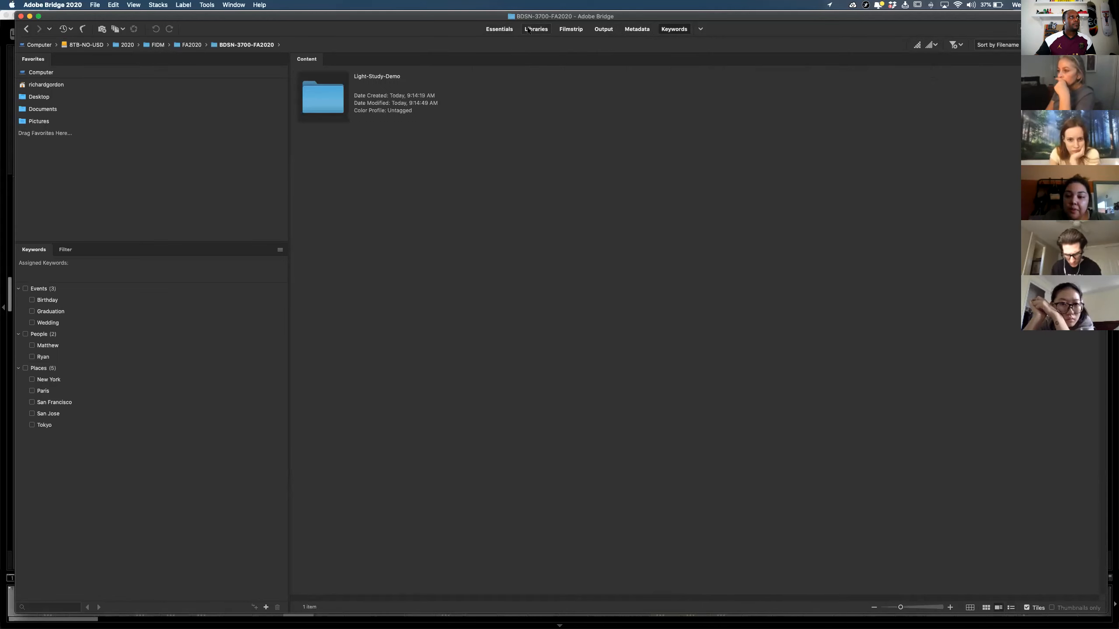
left_click(527, 29)
left_click(502, 29)
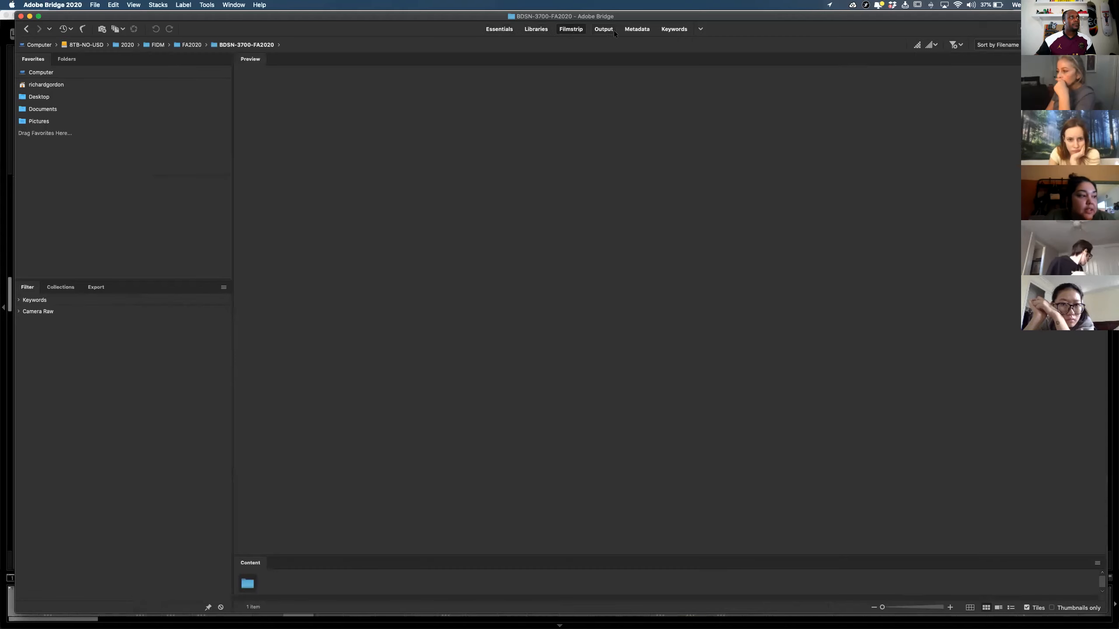
left_click(636, 30)
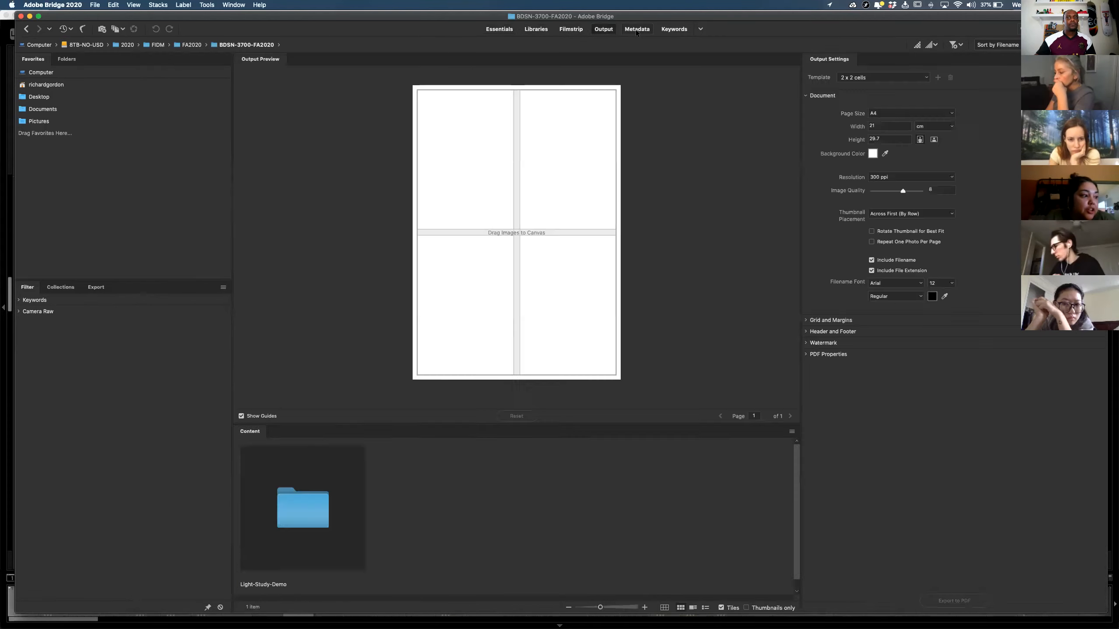
left_click(569, 30)
left_click(528, 30)
left_click(500, 30)
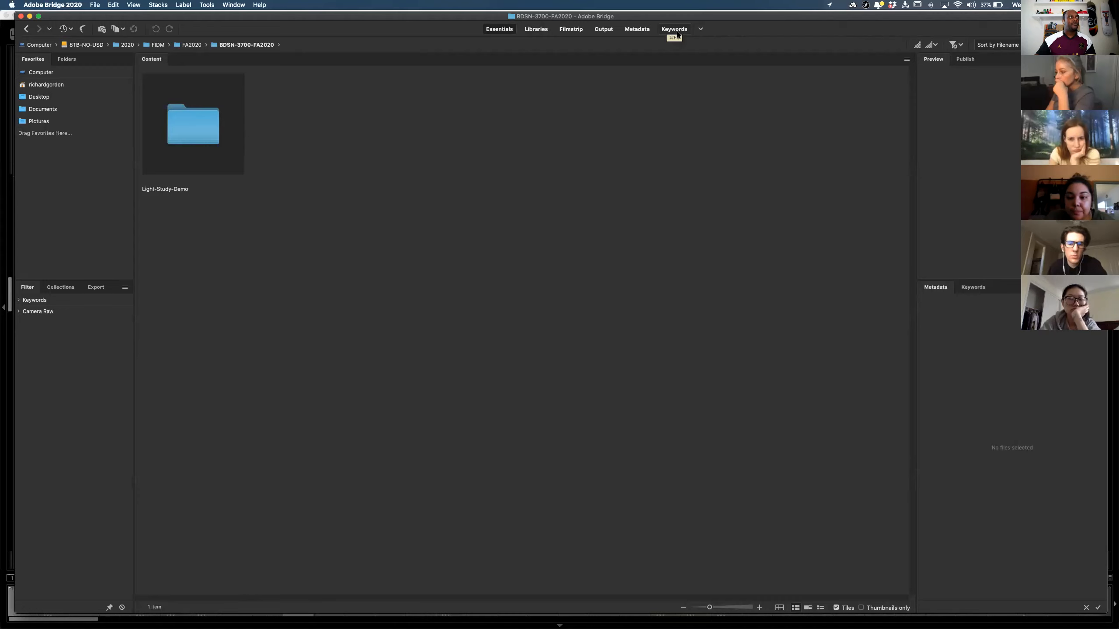
left_click(544, 30)
left_click(609, 31)
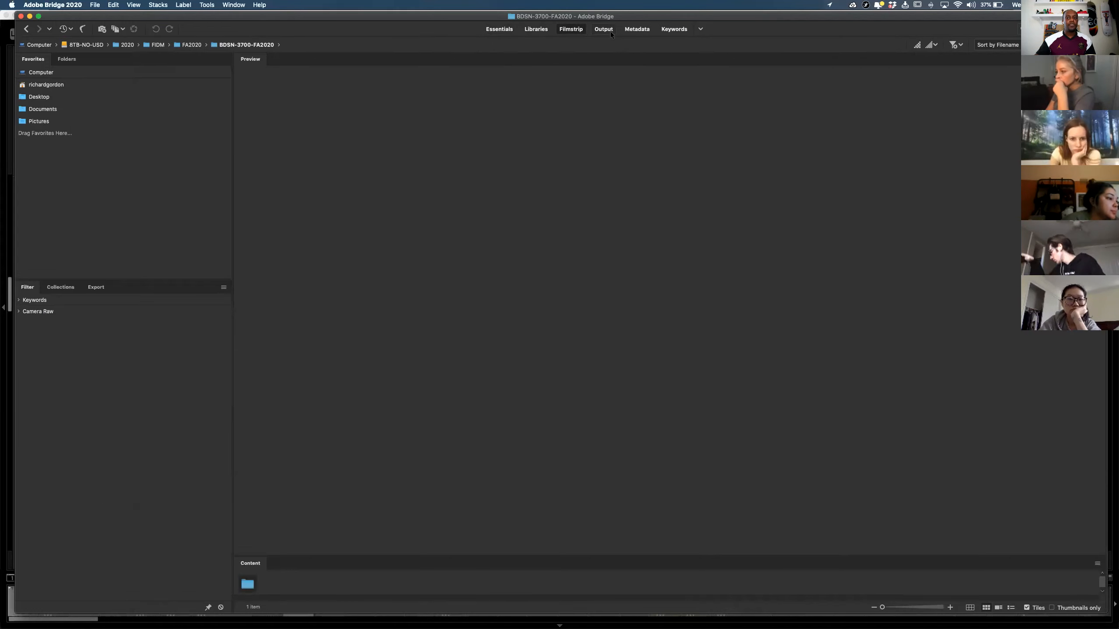
left_click(642, 32)
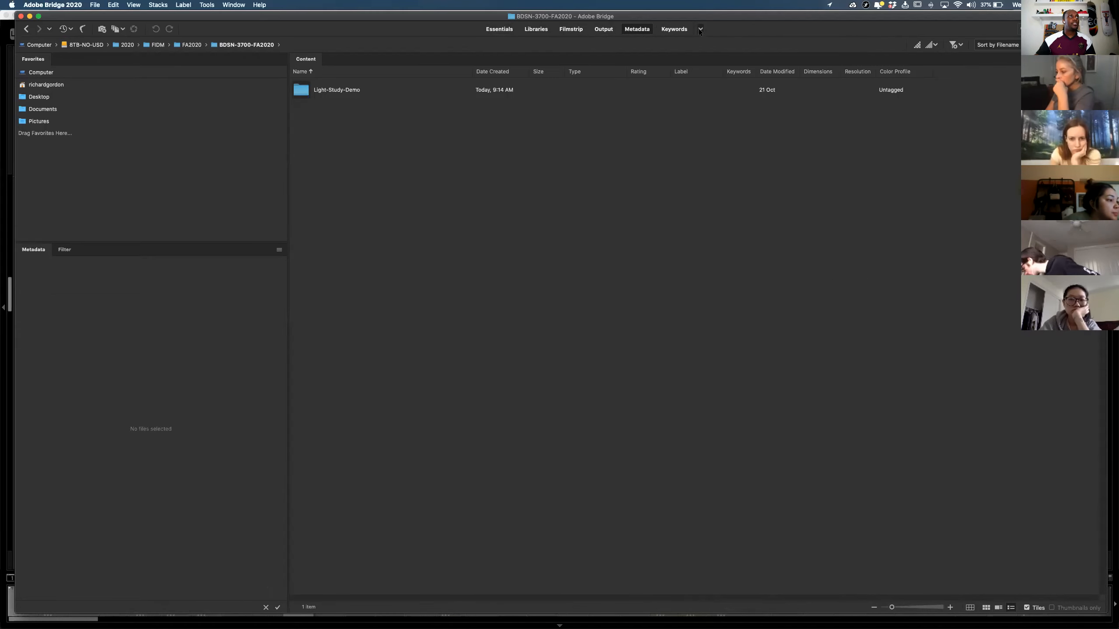
left_click(500, 30)
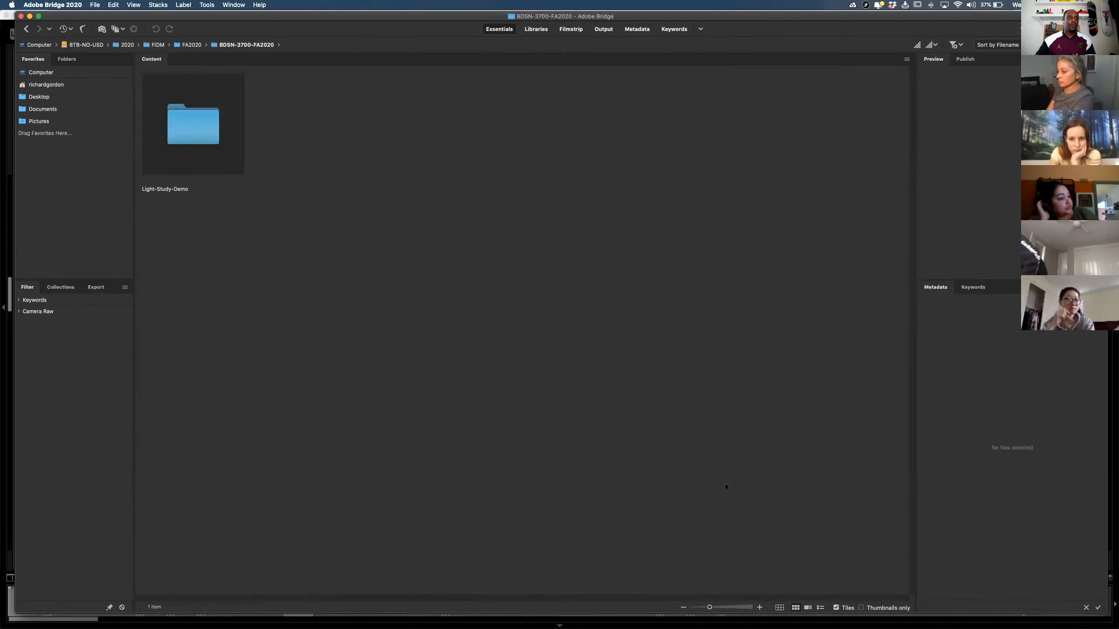
Show the Essentials workspace content as a list, compare it with the Libraries workspace, and end in Libraries
left_click(820, 607)
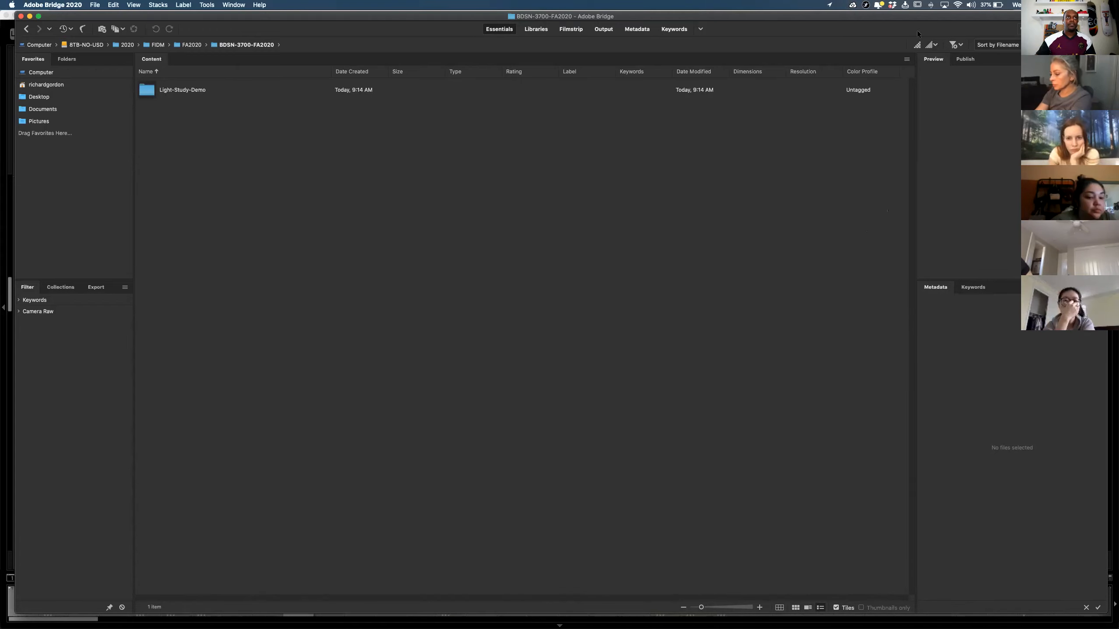
left_click(546, 30)
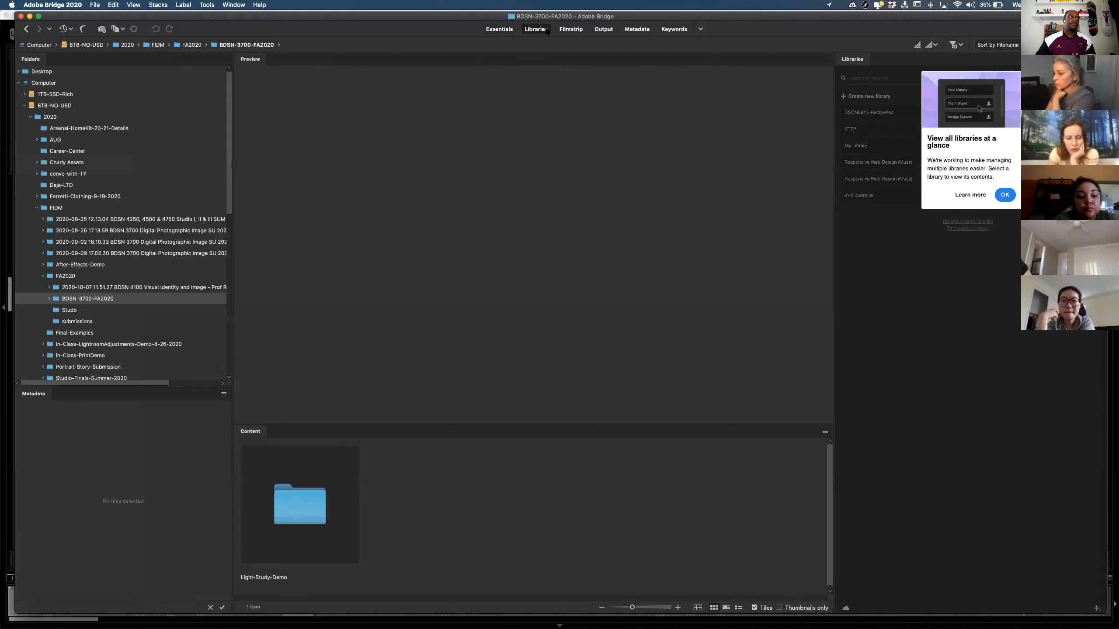
left_click(500, 29)
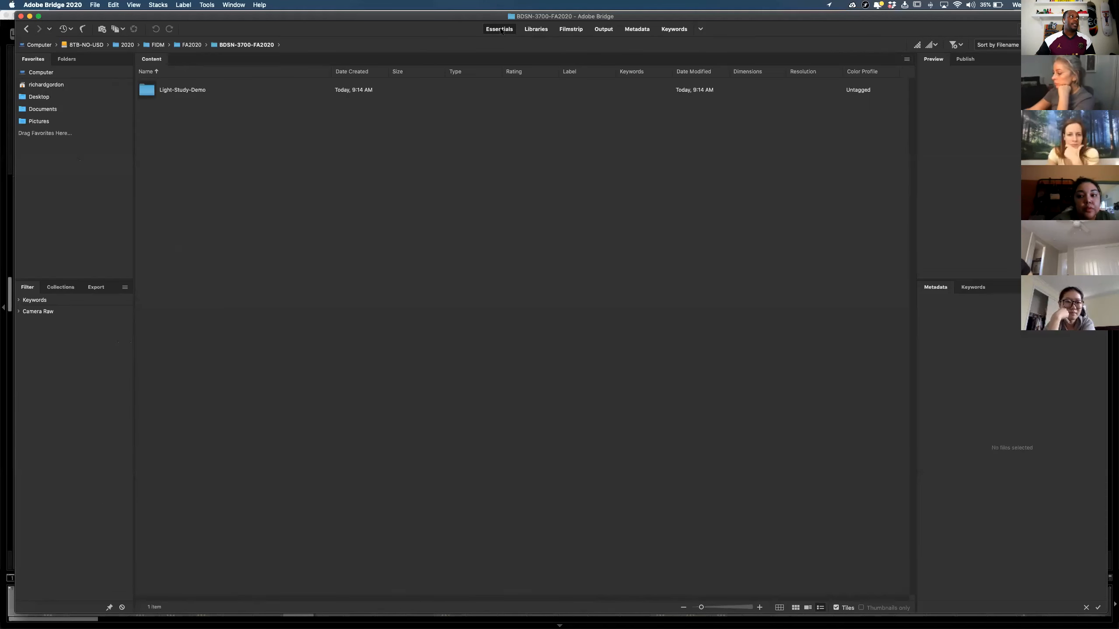
left_click(538, 30)
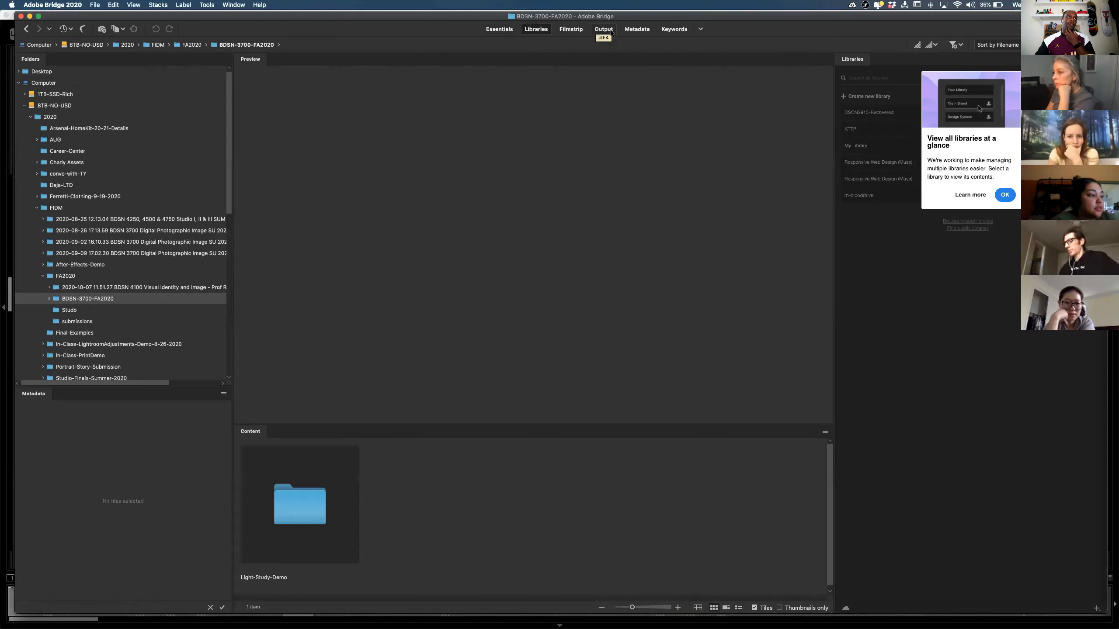
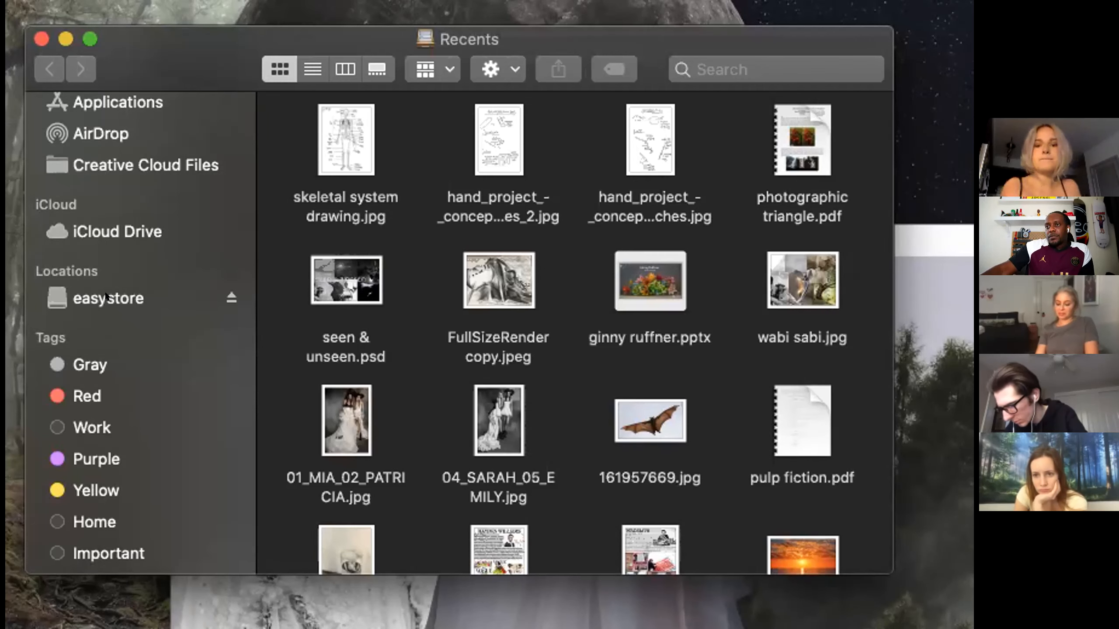
scroll(106, 296, "up", 5)
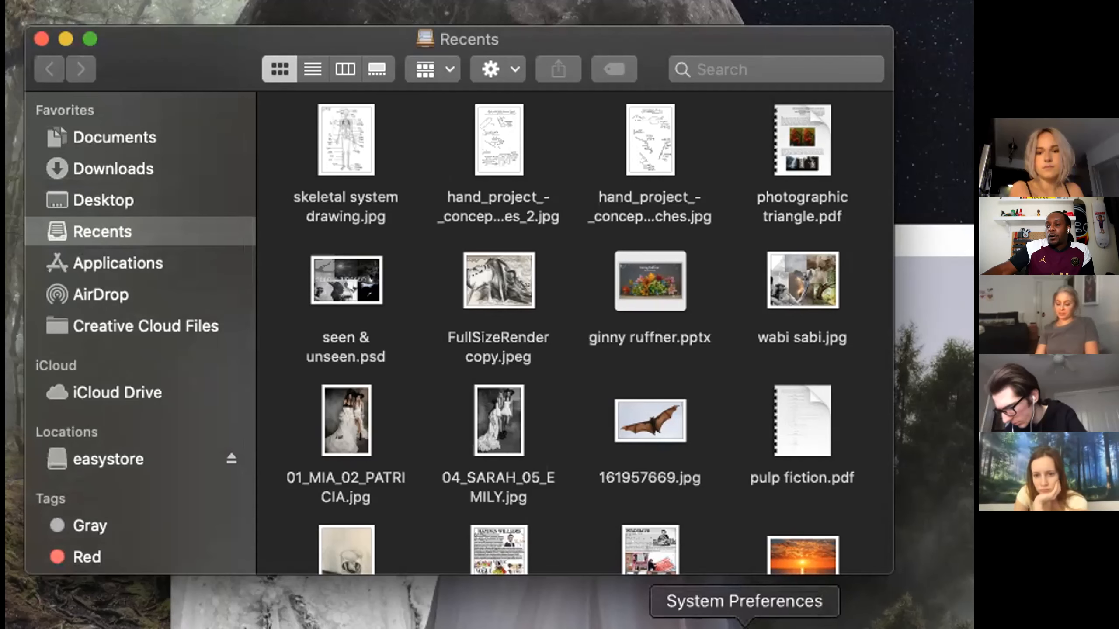
left_click(740, 624)
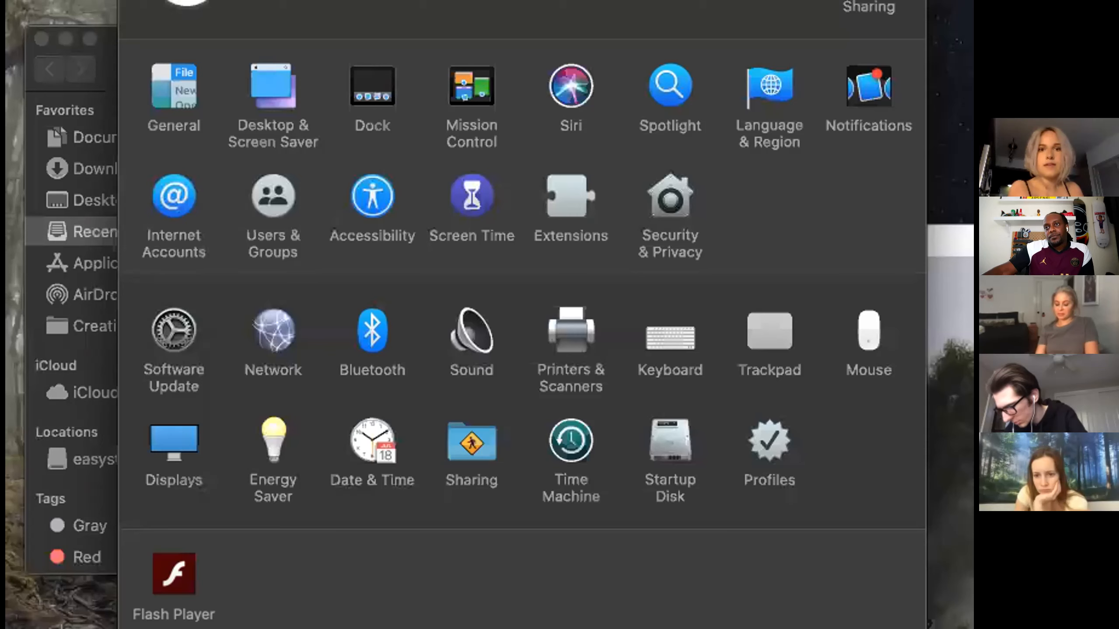
key("super+q")
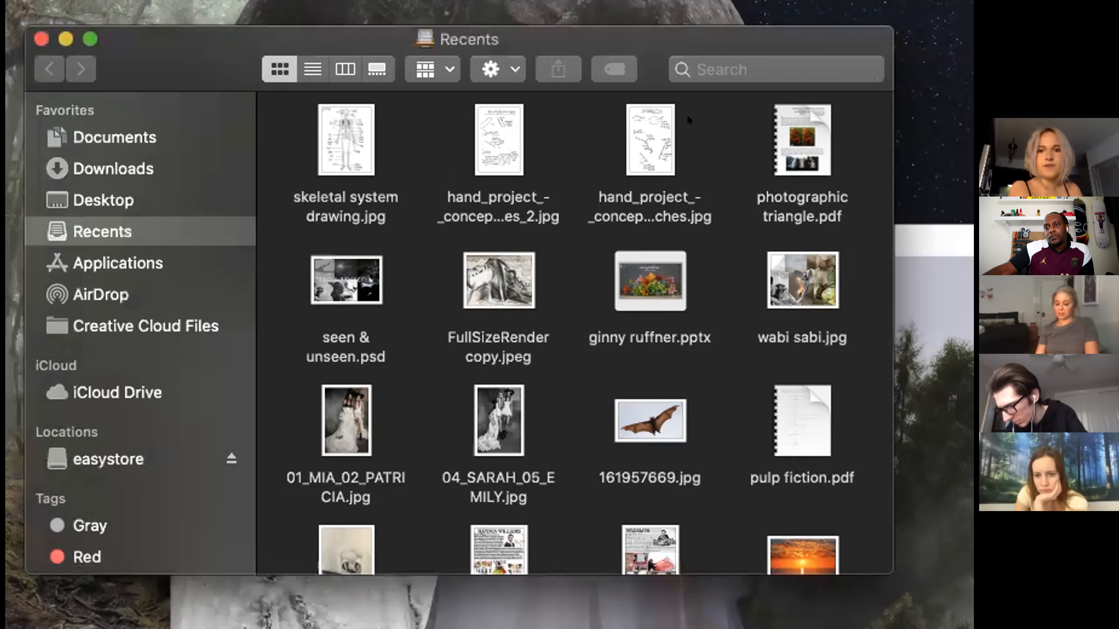
Search This Mac in Finder for names matching "disk utility" and open Disk Utility
left_click(726, 67)
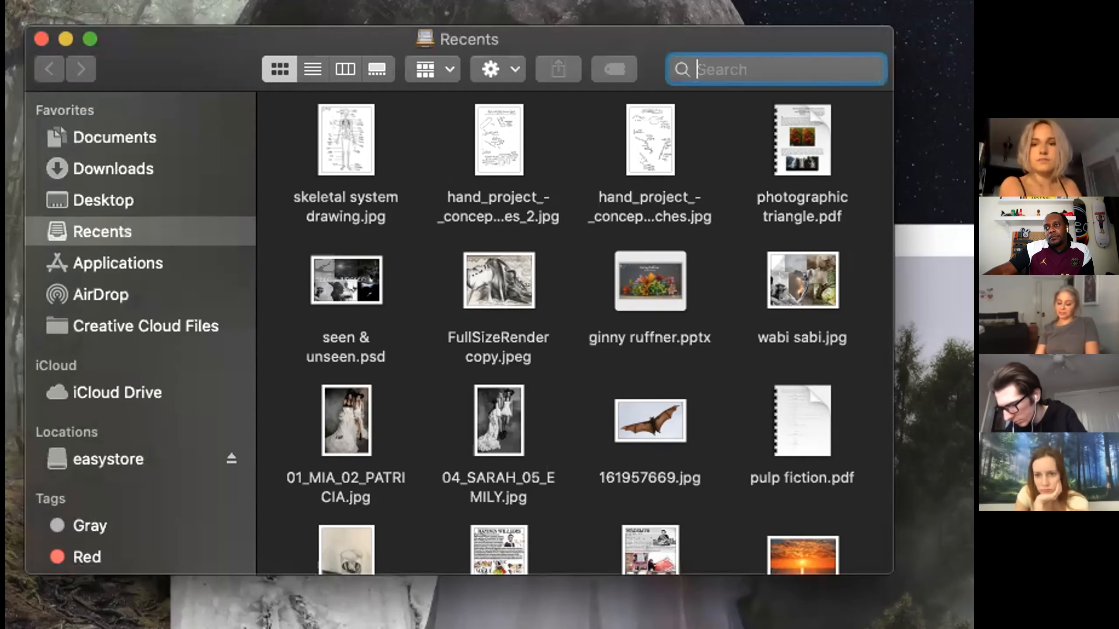
type("disk uti")
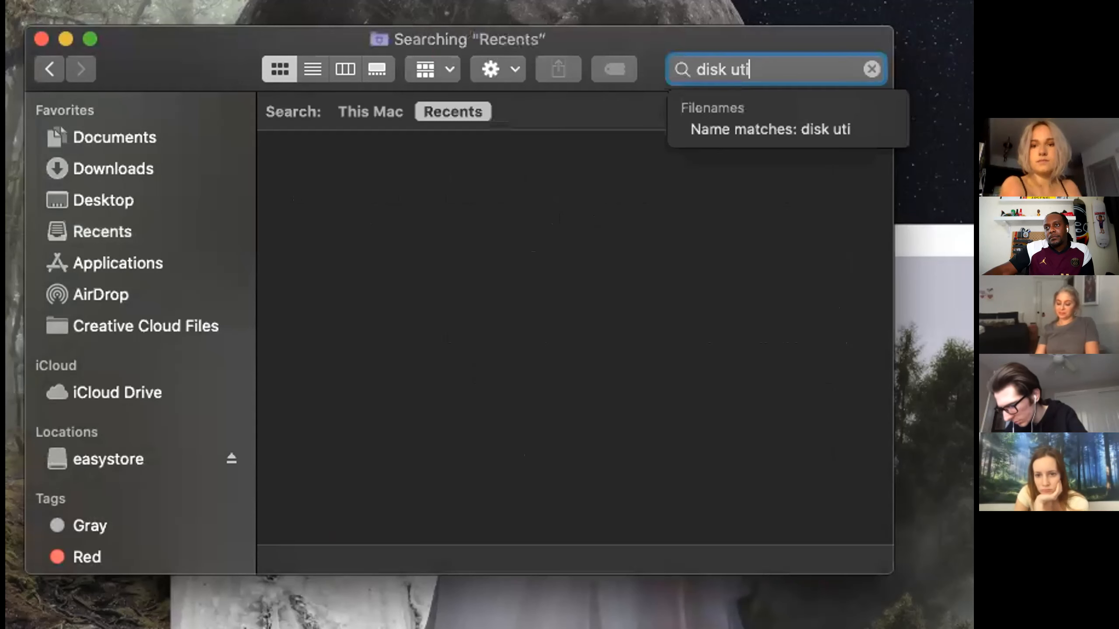
type("lity")
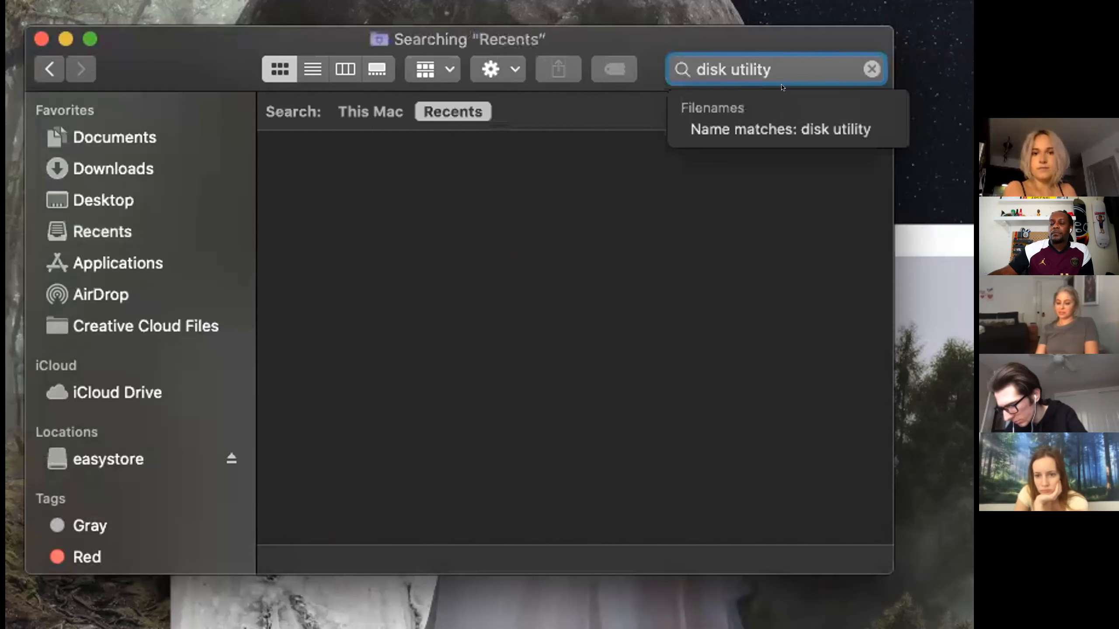
key("Down")
key("Return")
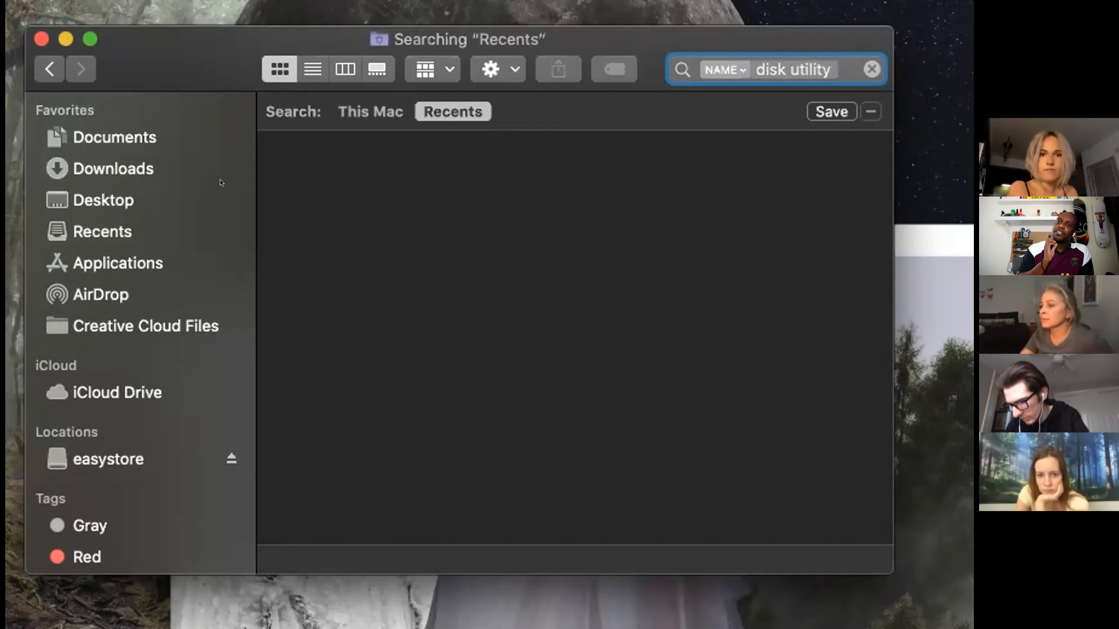
left_click(378, 106)
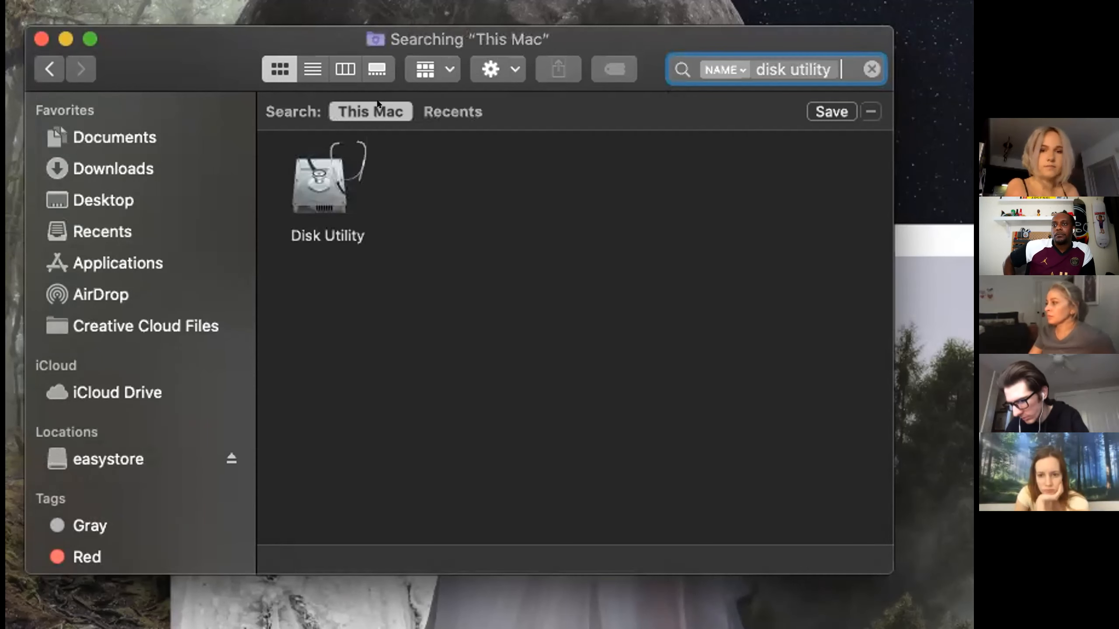
double_click(317, 178)
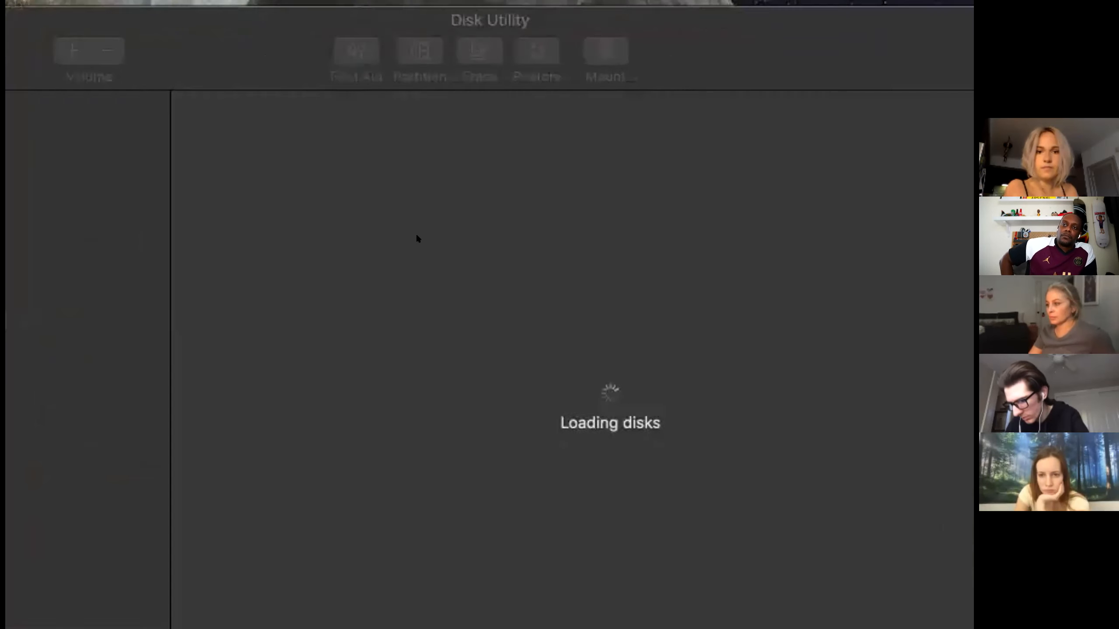
Start erasing the external easystore drive and choose the Mac OS Extended (Journaled) format
left_click_drag(706, 39, 626, 25)
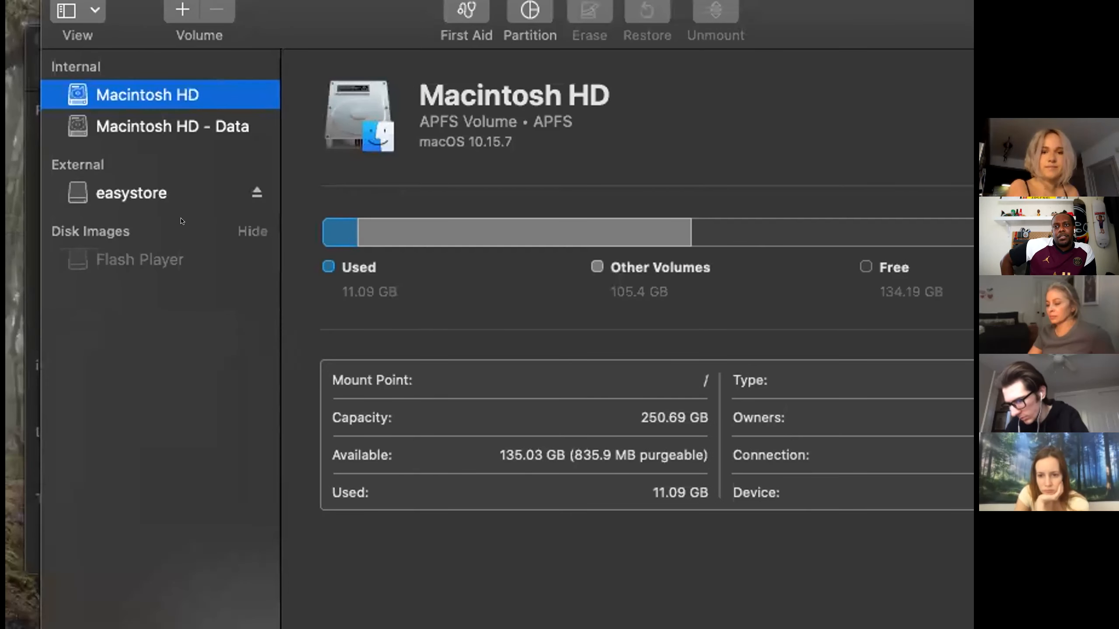
left_click(178, 196)
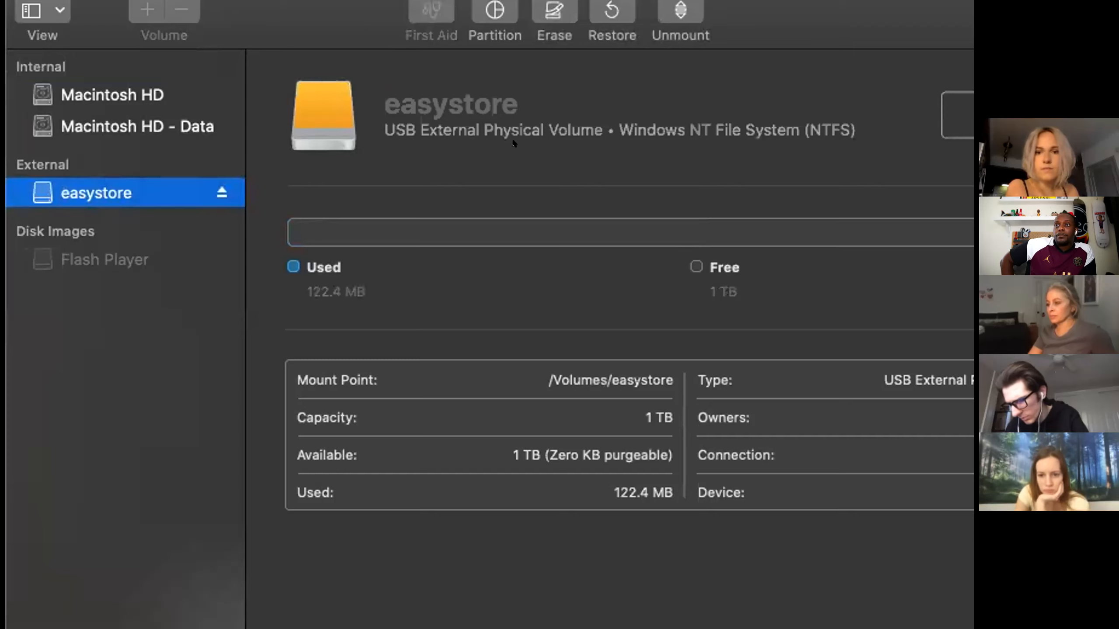
left_click(568, 15)
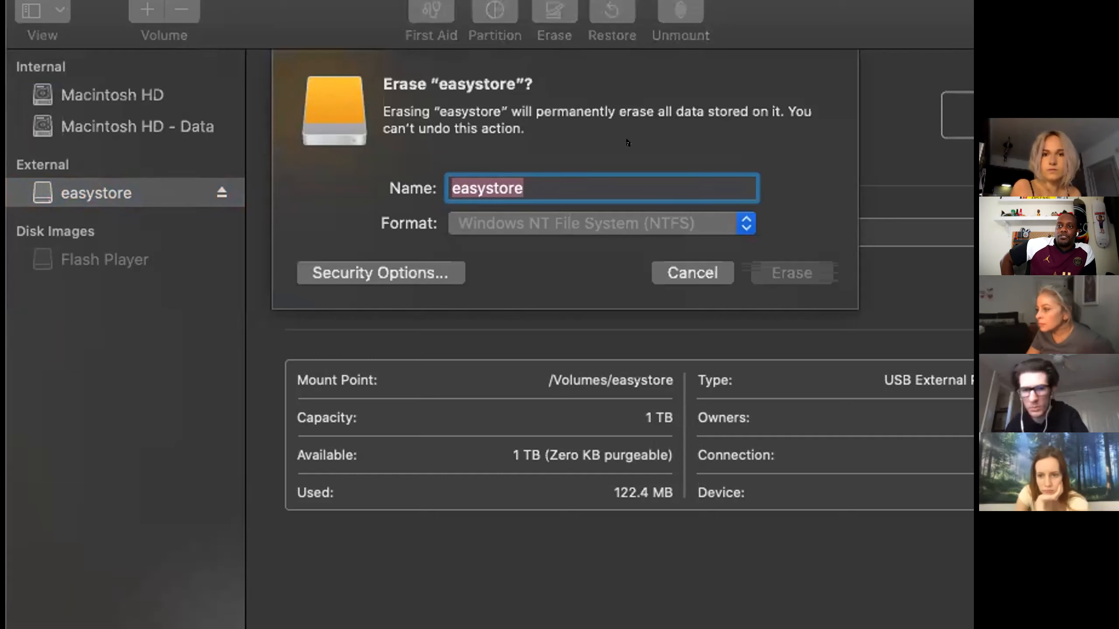
left_click(727, 211)
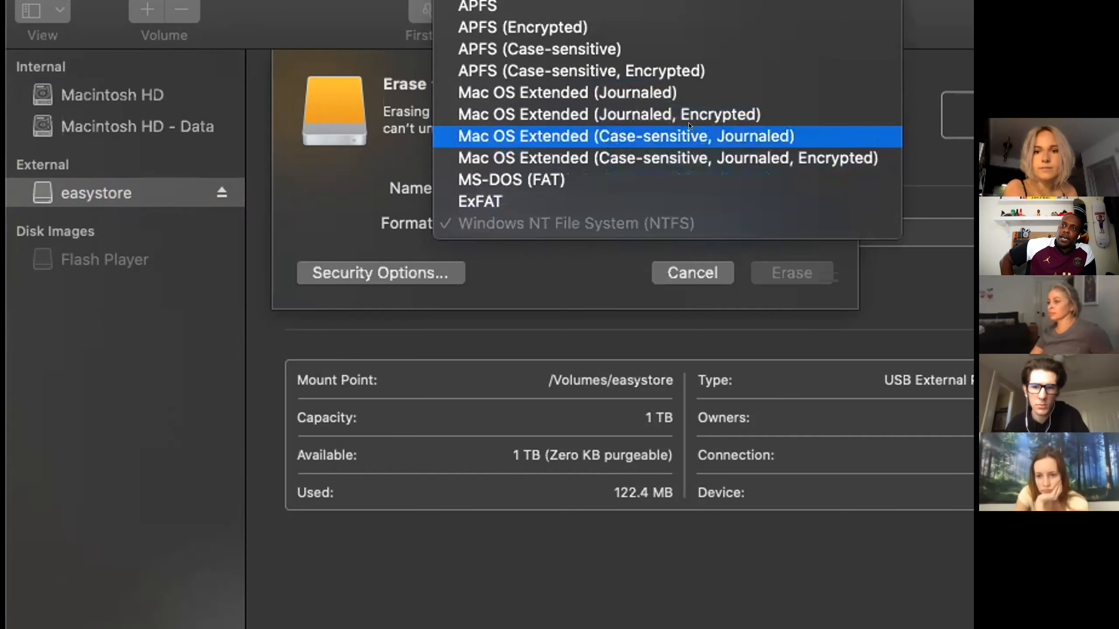
left_click(685, 90)
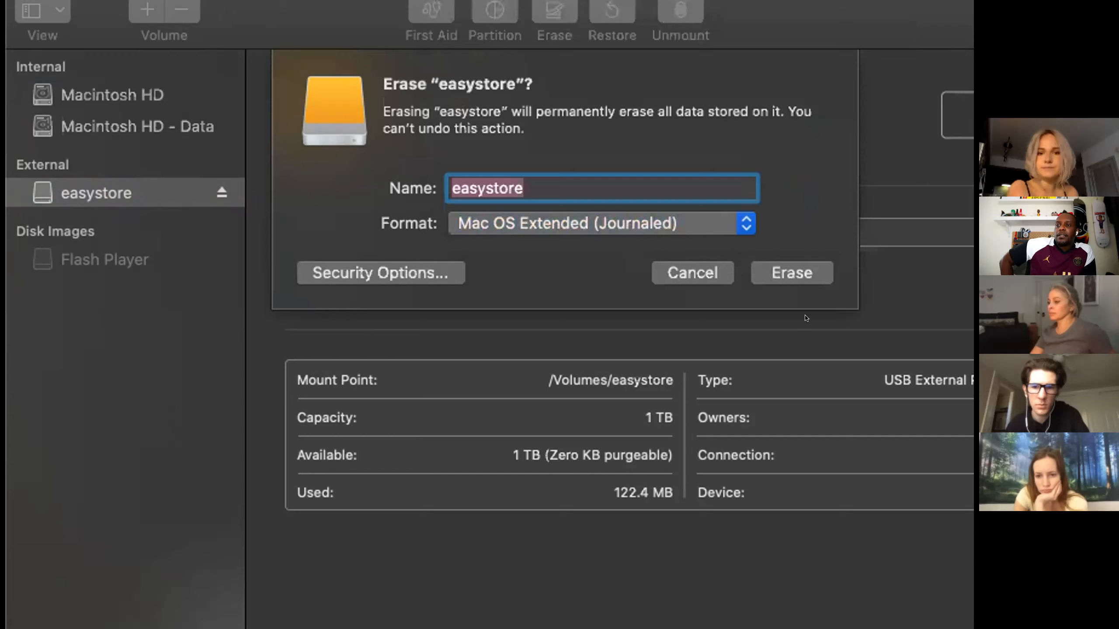
Name the drive with the owner's first name followed by "hard drive", erase it, and close the finished erase dialog
left_click(588, 180)
double_click(587, 180)
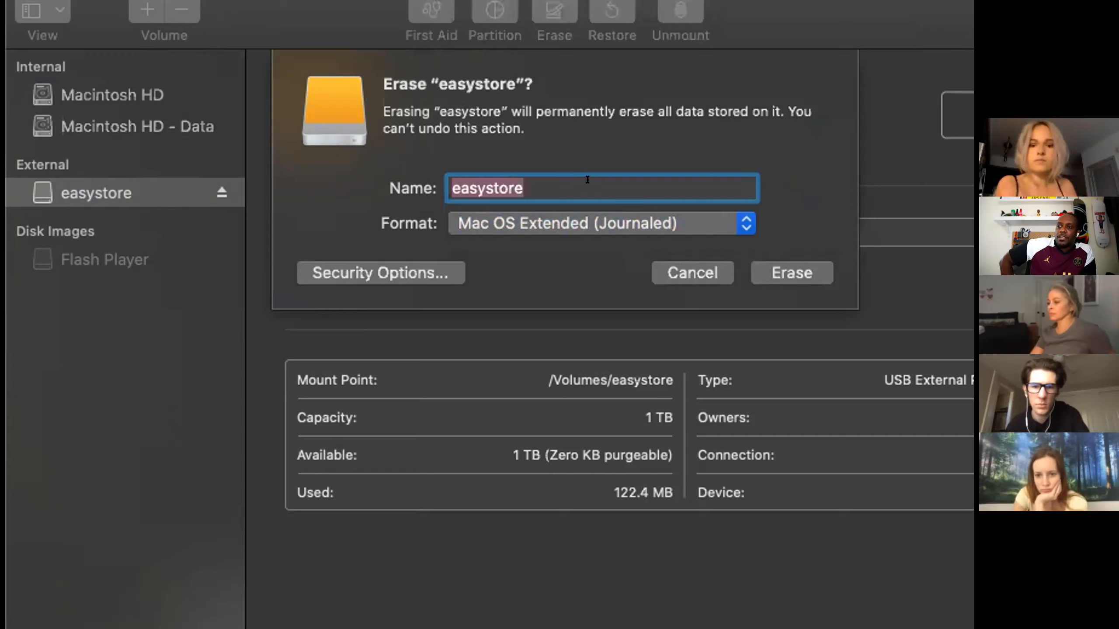
type("scar")
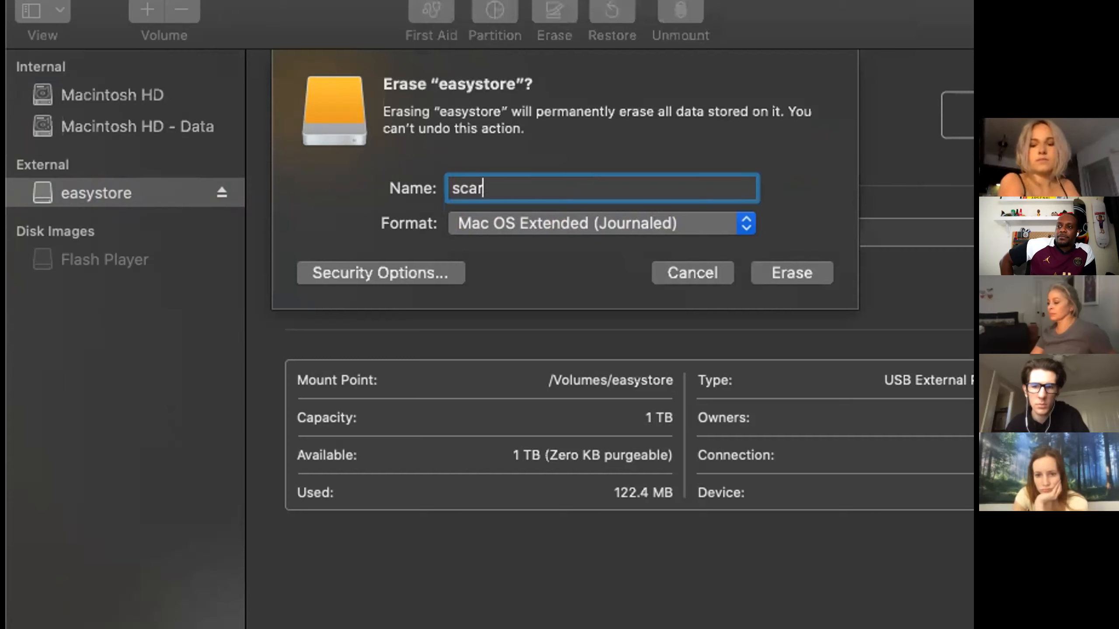
type("lett har")
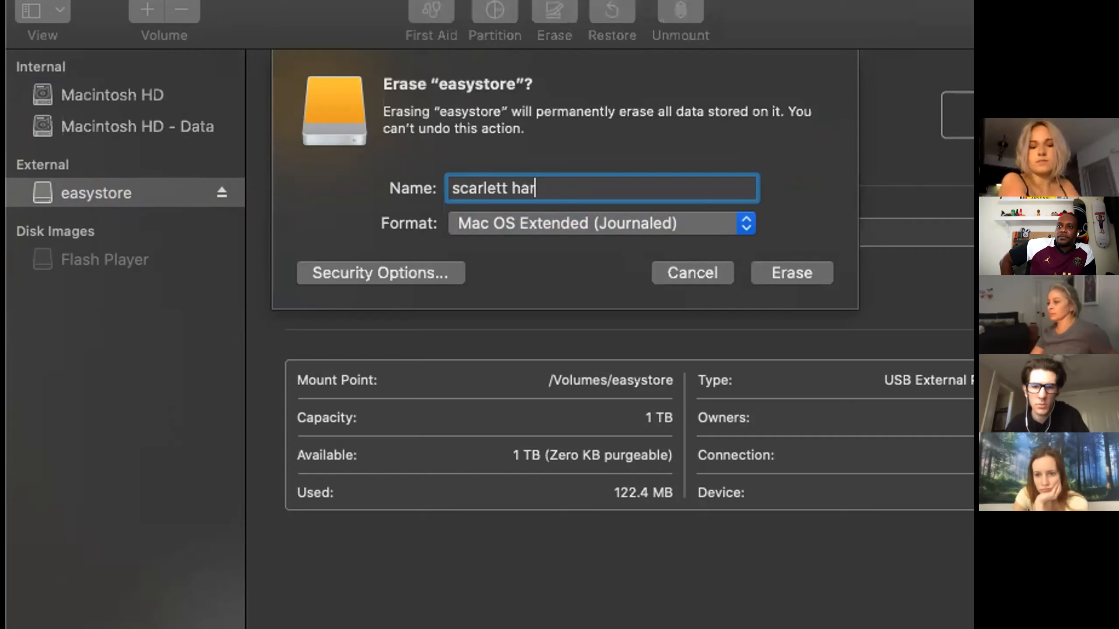
type("d drive")
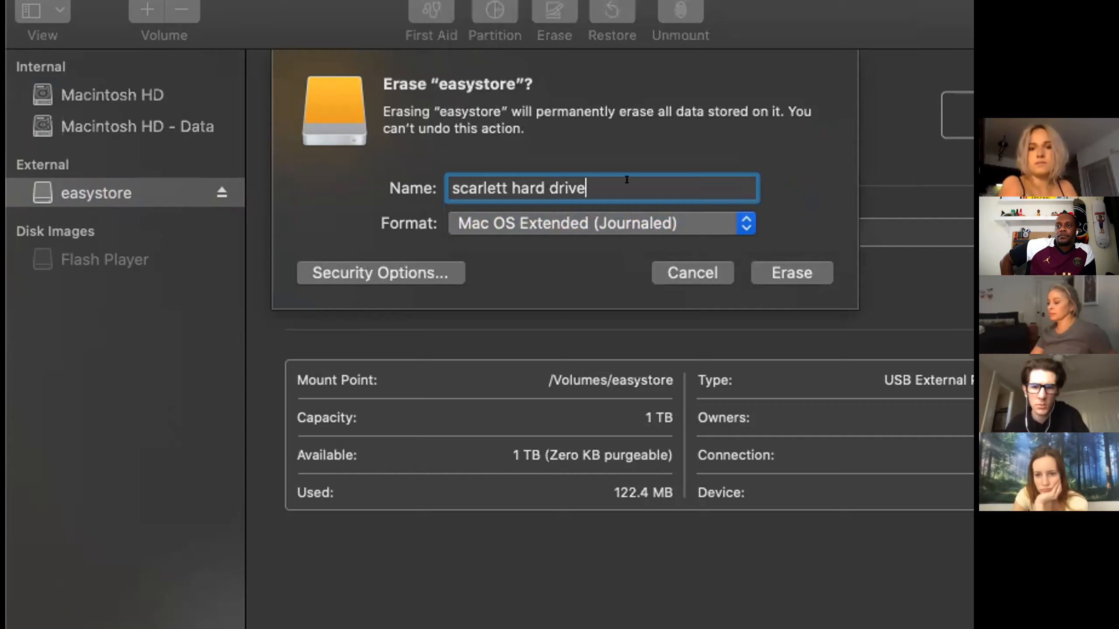
left_click(783, 276)
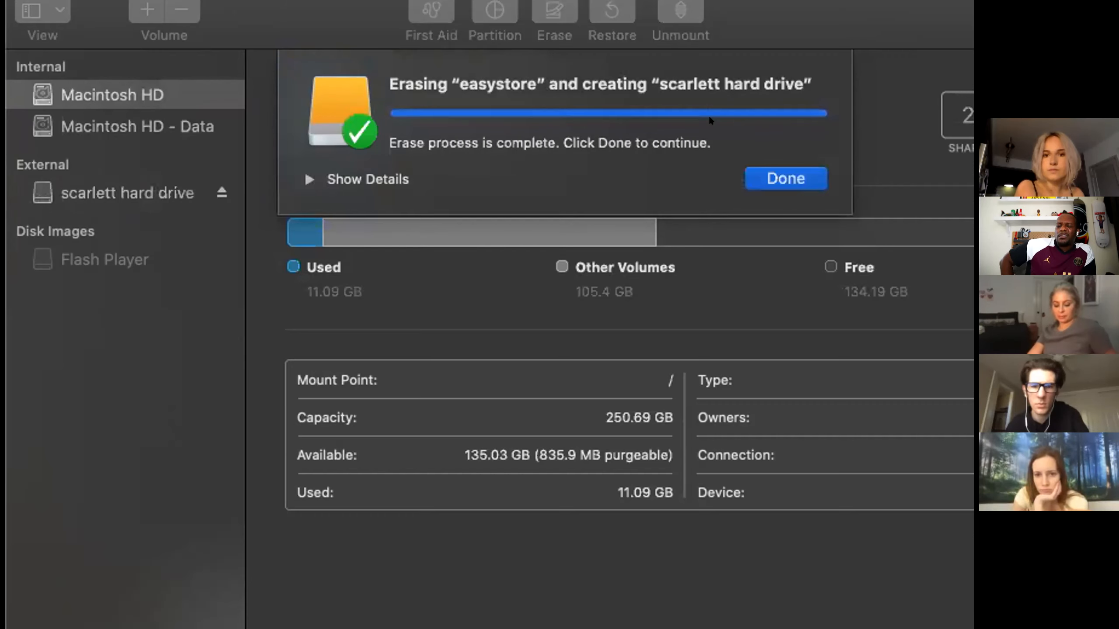
left_click(785, 172)
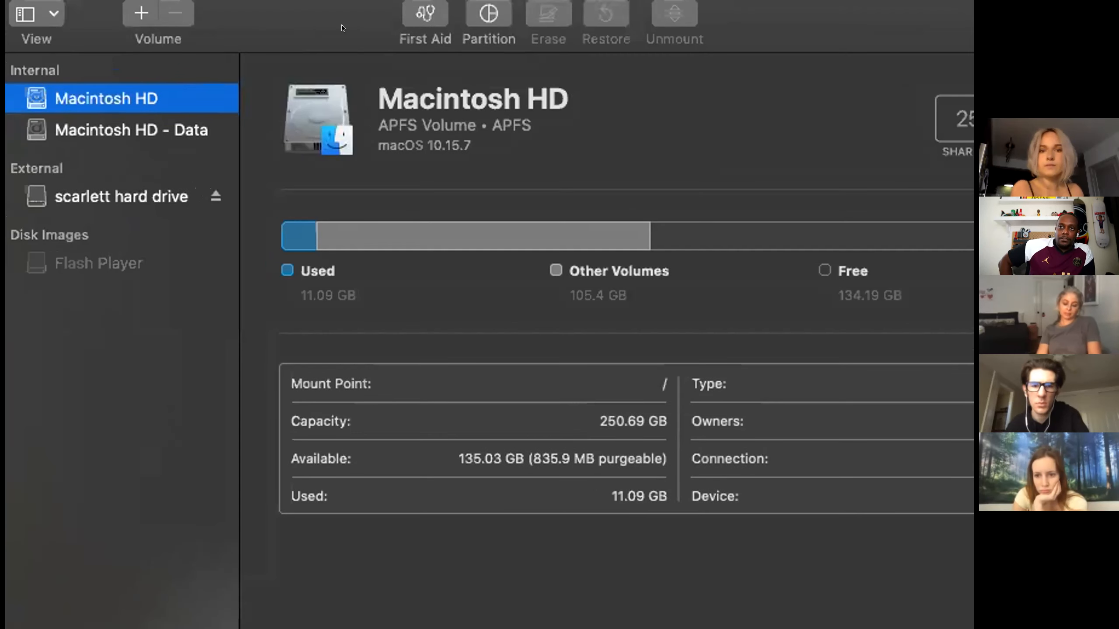
Cancel partitioning of the external hard drive, erase it with the ExFAT format instead, and close the finished erase dialog
left_click(109, 194)
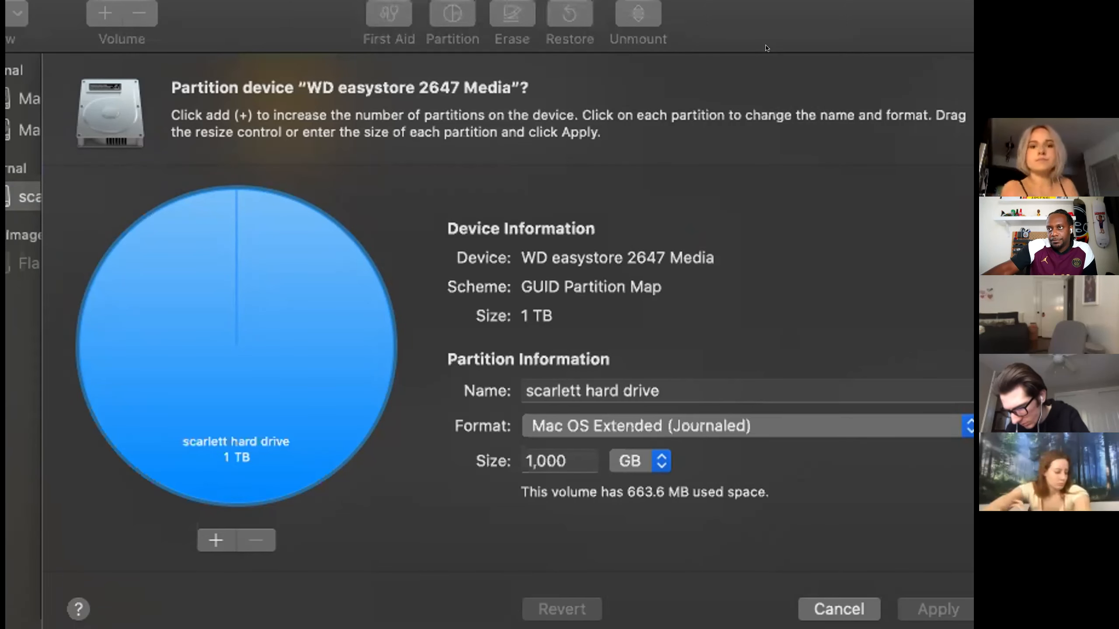
left_click(841, 607)
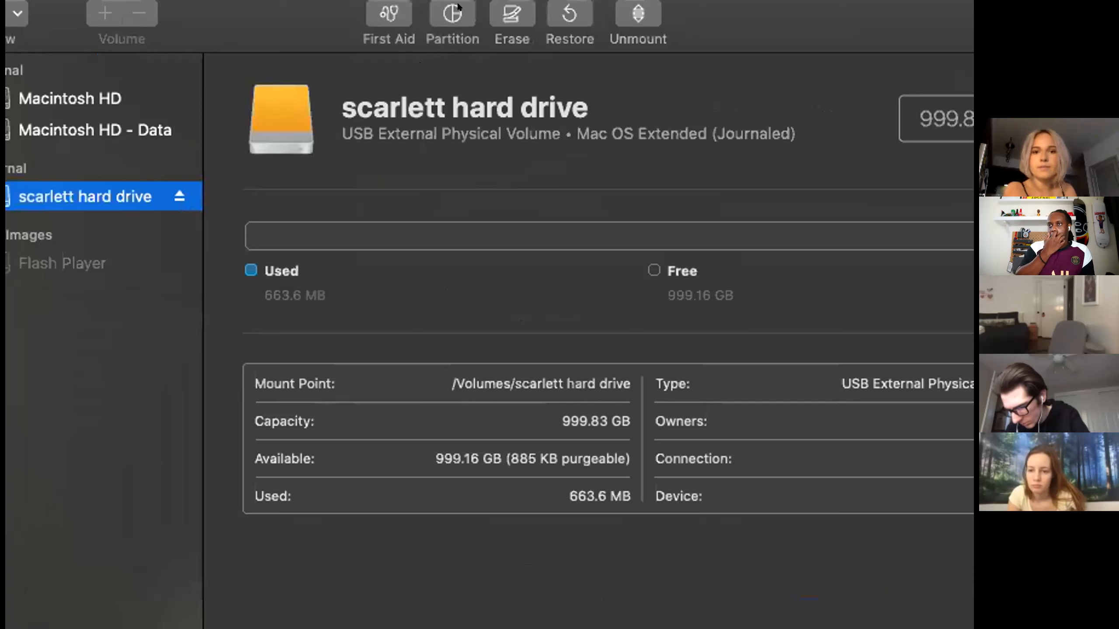
left_click(511, 12)
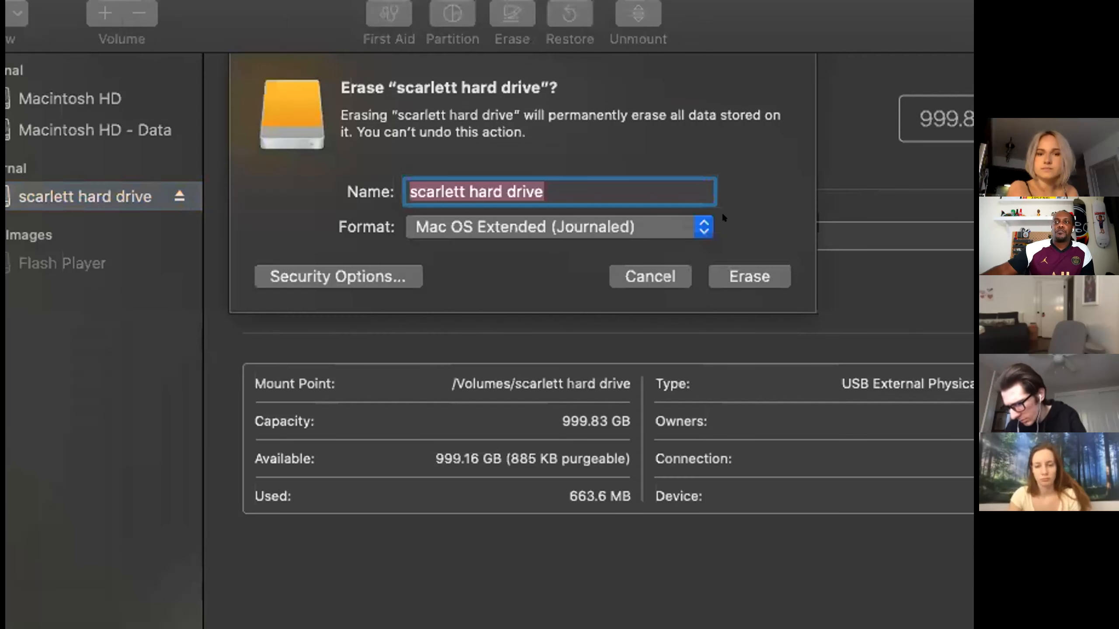
left_click(690, 218)
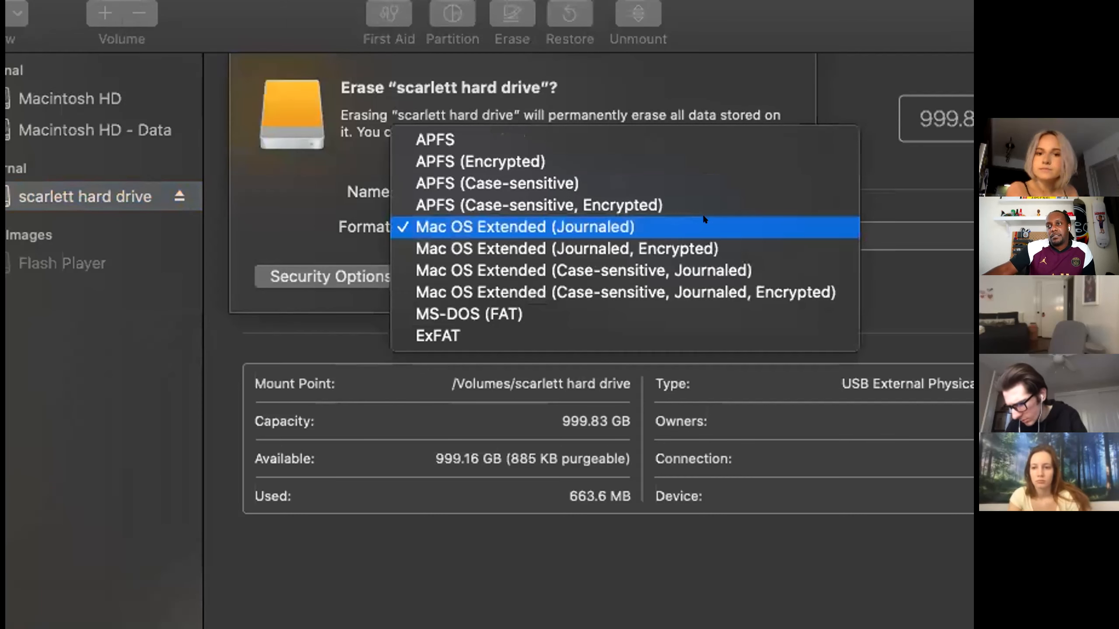
left_click(703, 329)
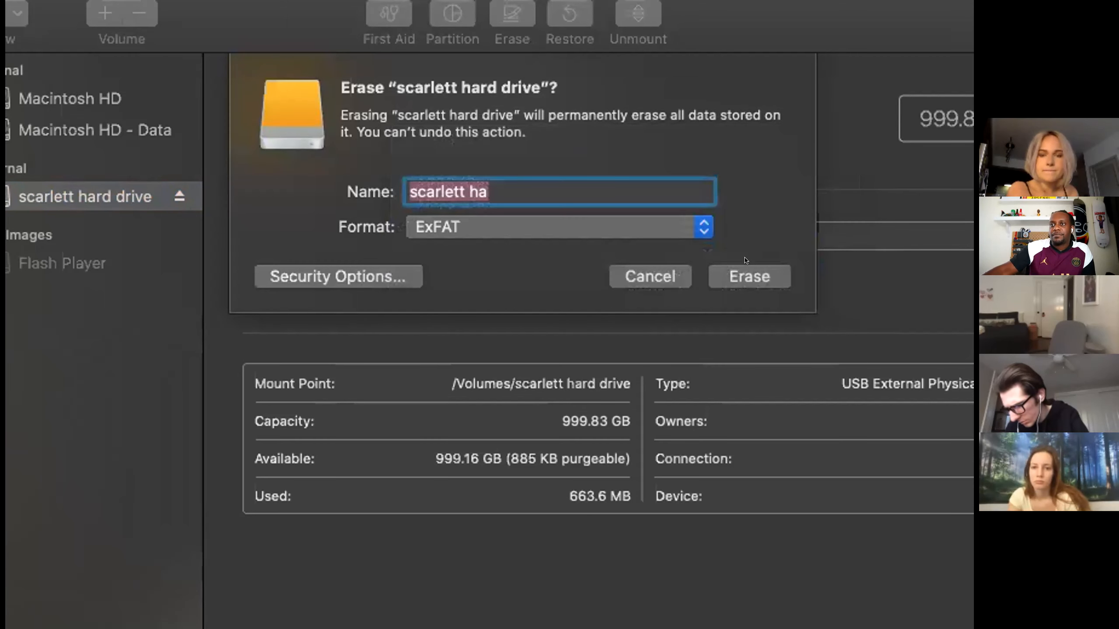
left_click(741, 271)
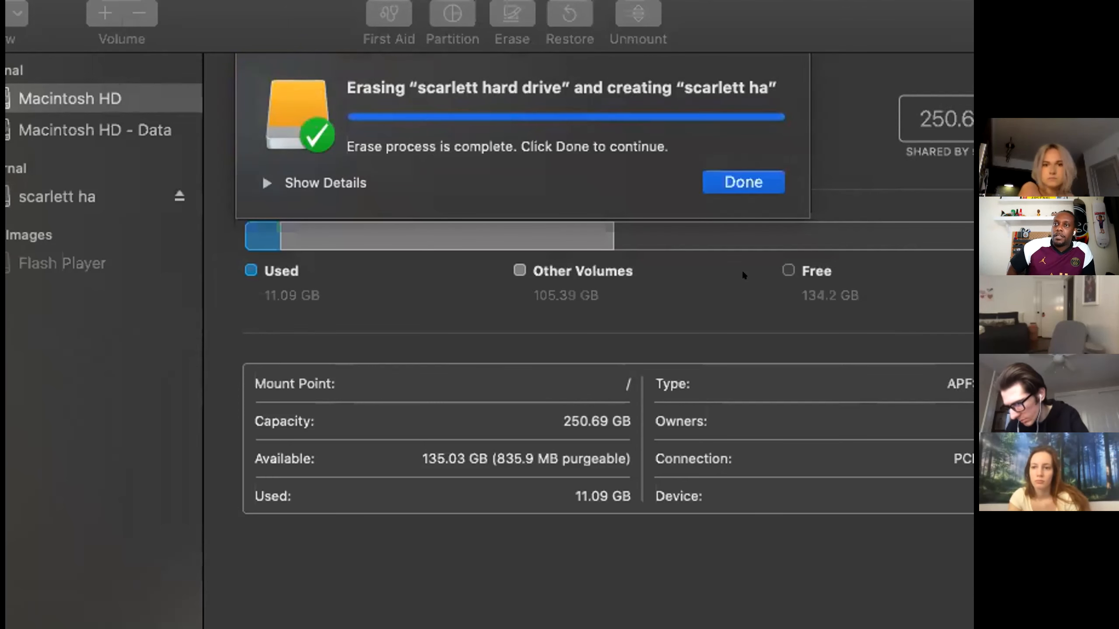
left_click(727, 184)
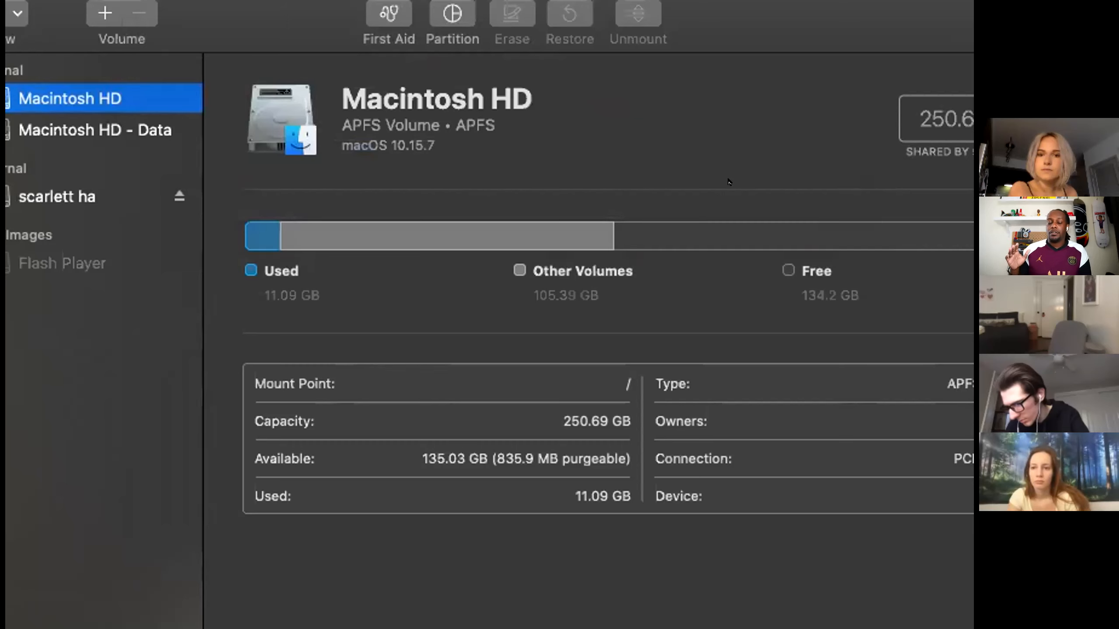
left_click_drag(707, 25, 742, 24)
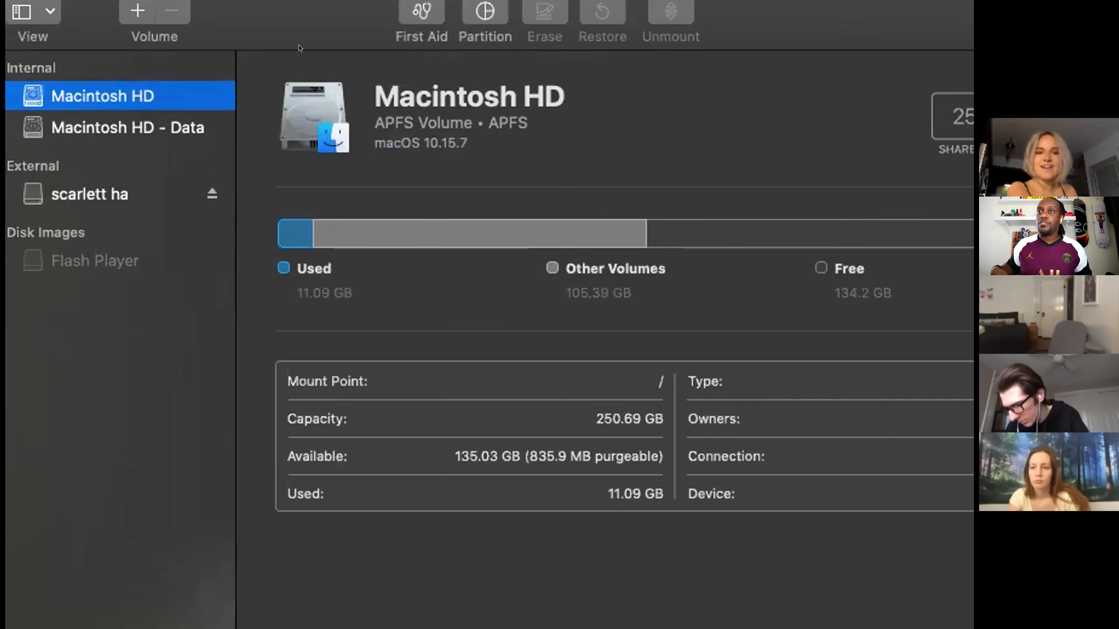
left_click_drag(280, 38, 300, 48)
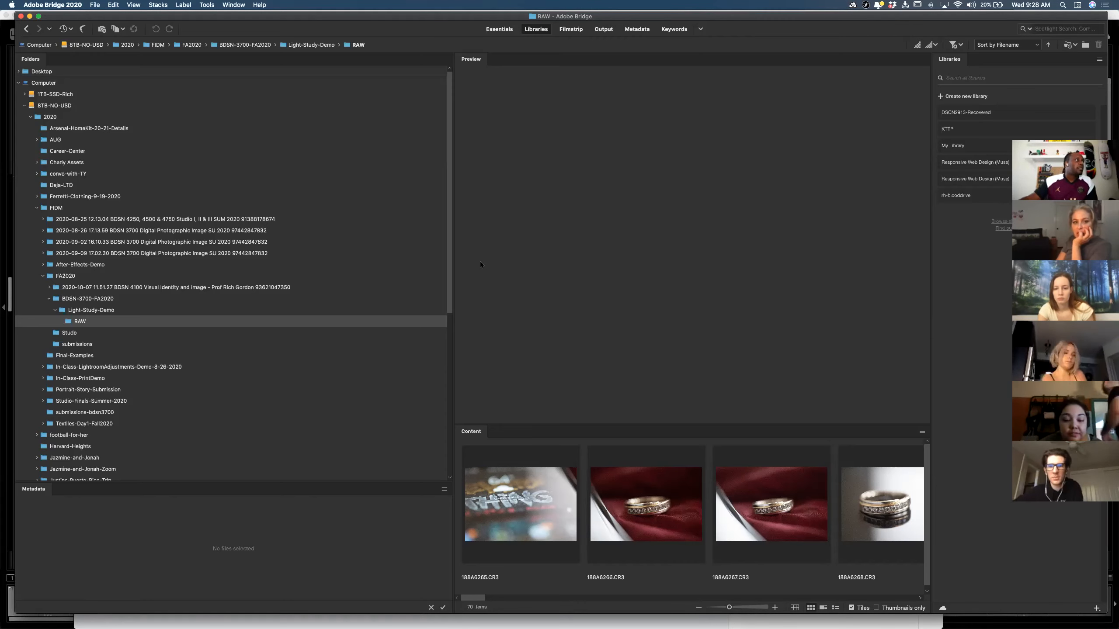
Minimize Bridge, switch to Lightroom Classic, and show the Ferretti Clothing Launch Shoot collection in the Library grid
left_click(31, 16)
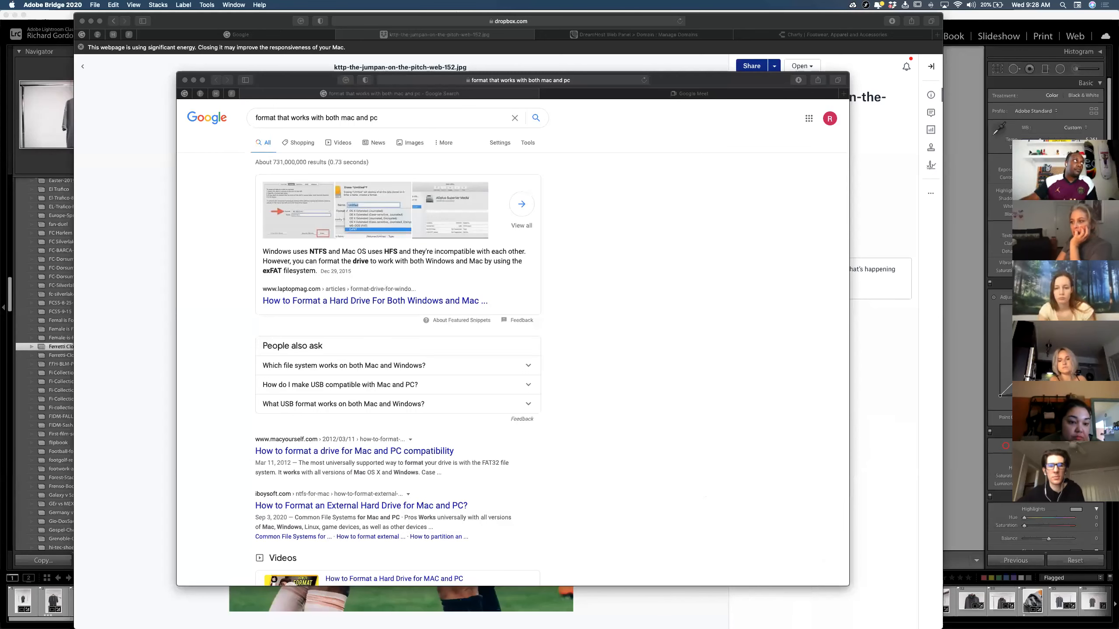
key("super+Tab")
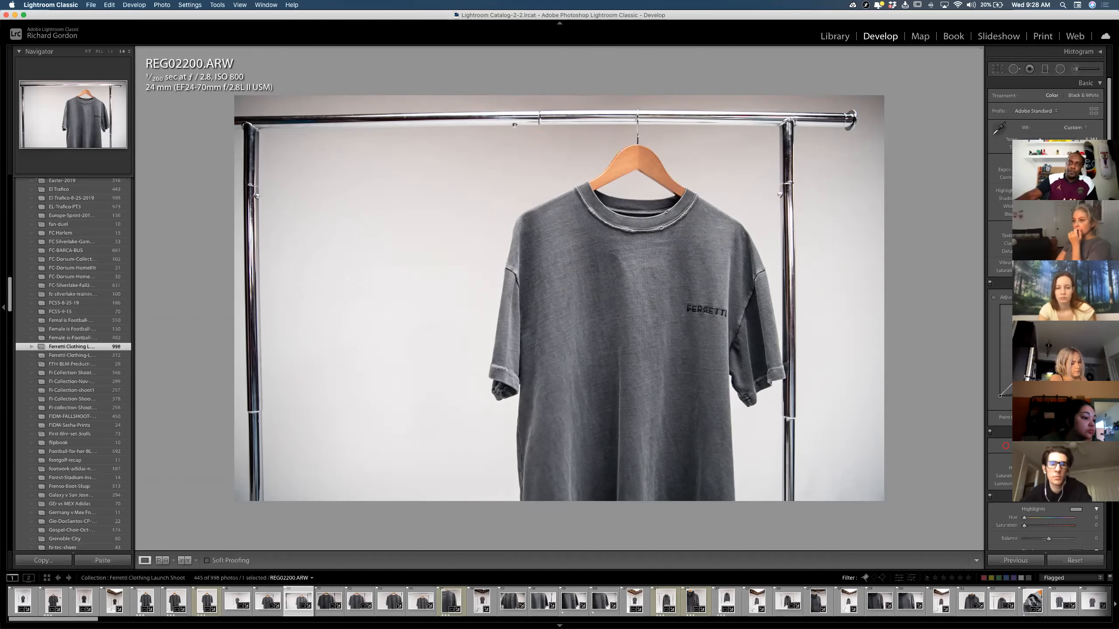
mouse_move(714, 622)
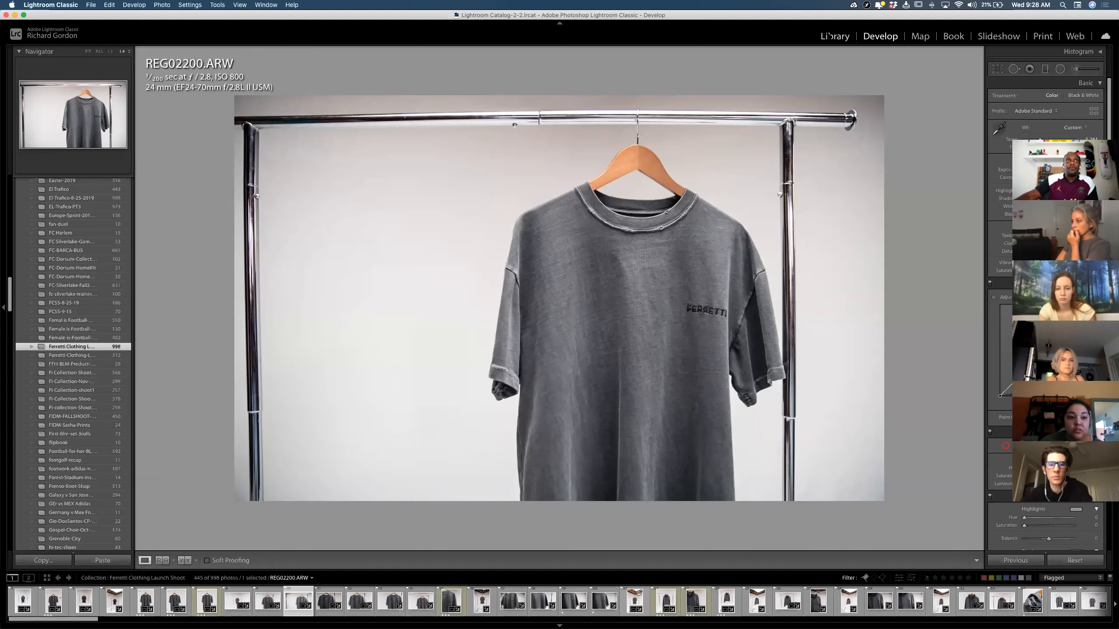
key("g")
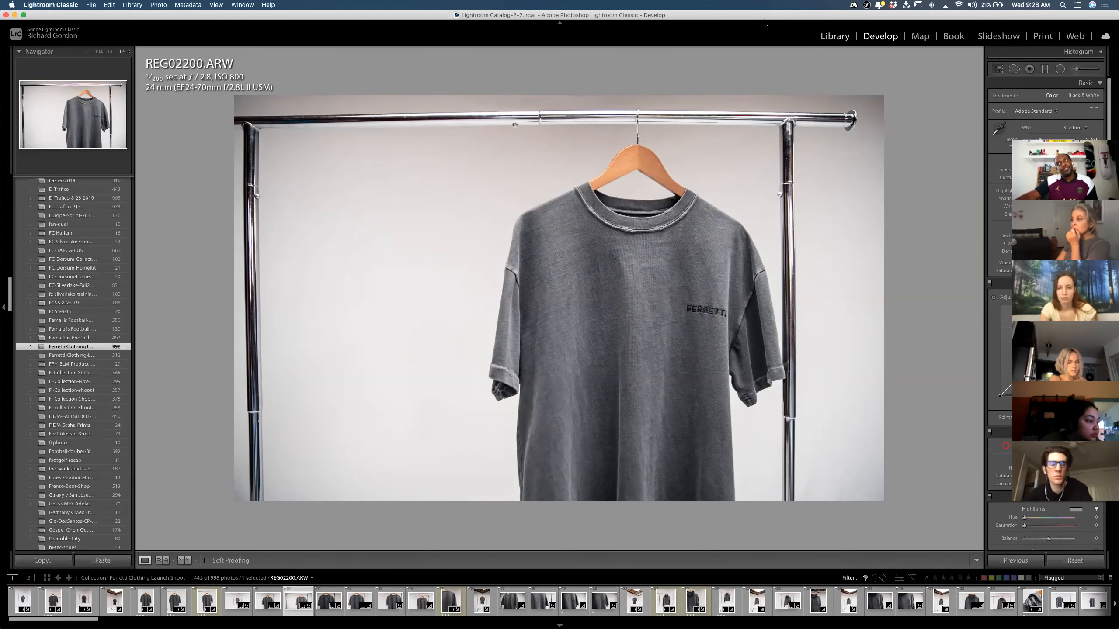
key("g")
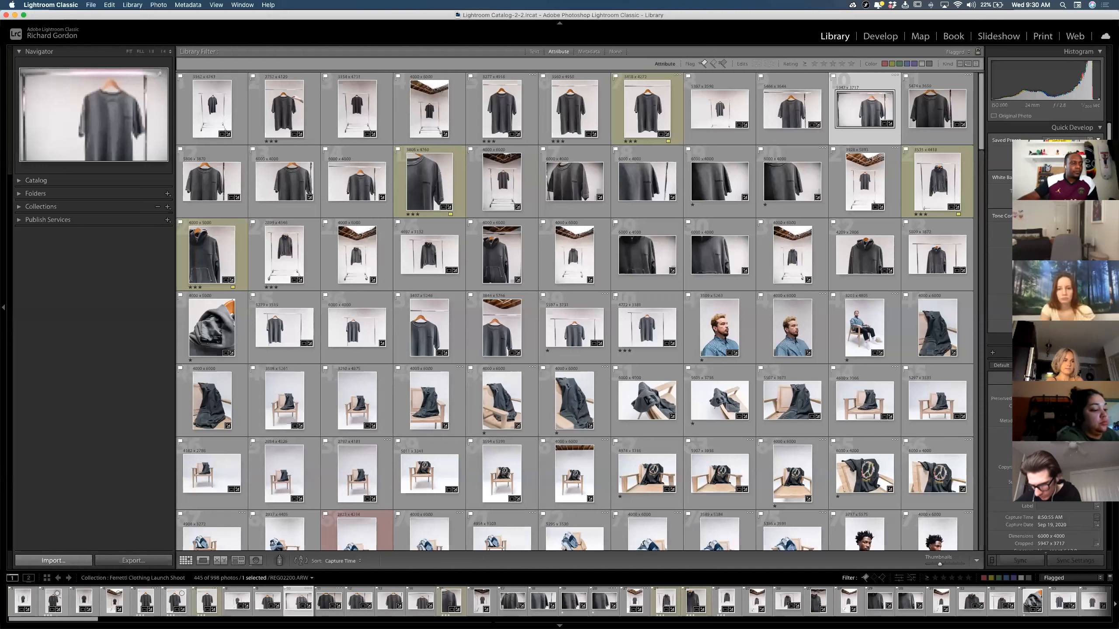
Open the import window on the RAW folder inside Light-Study-Demo with the Add option, and look through its photos
mouse_move(492, 620)
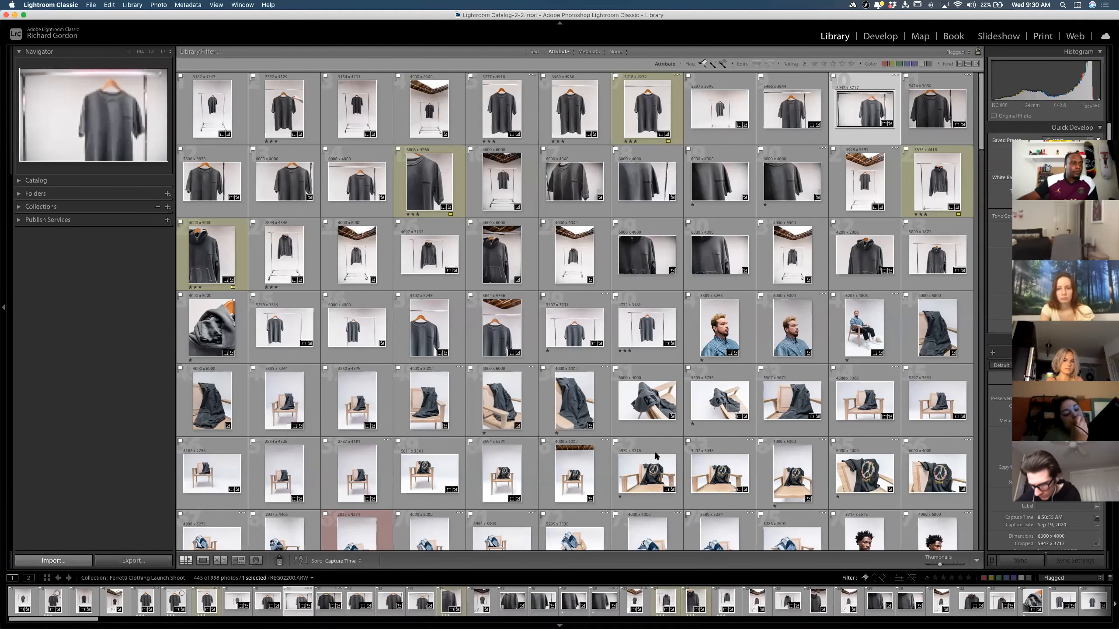
key("super+shift+e")
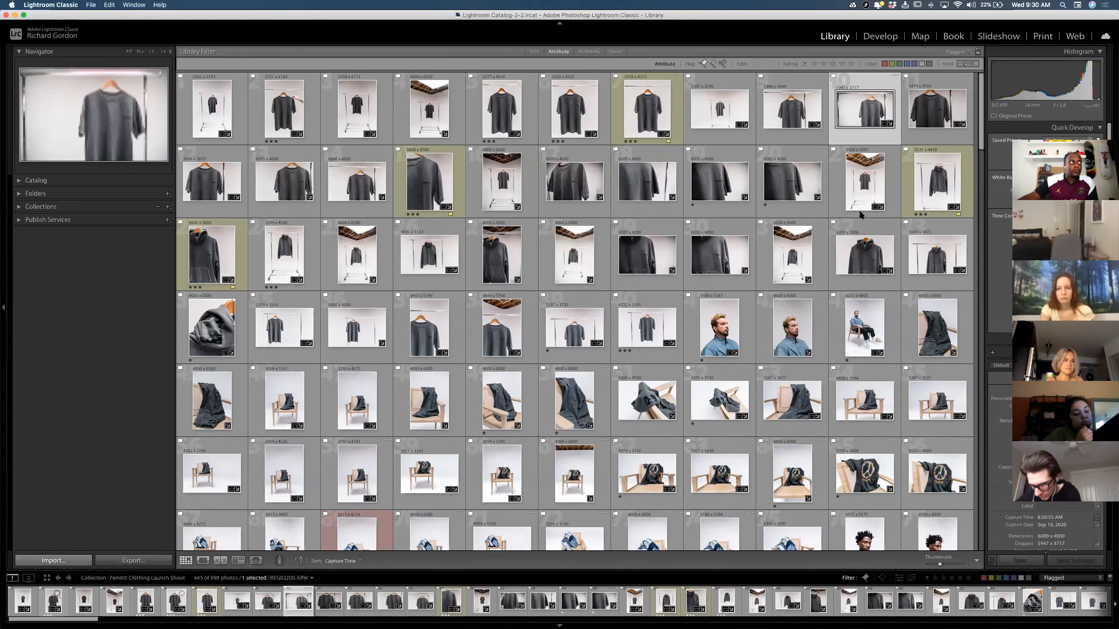
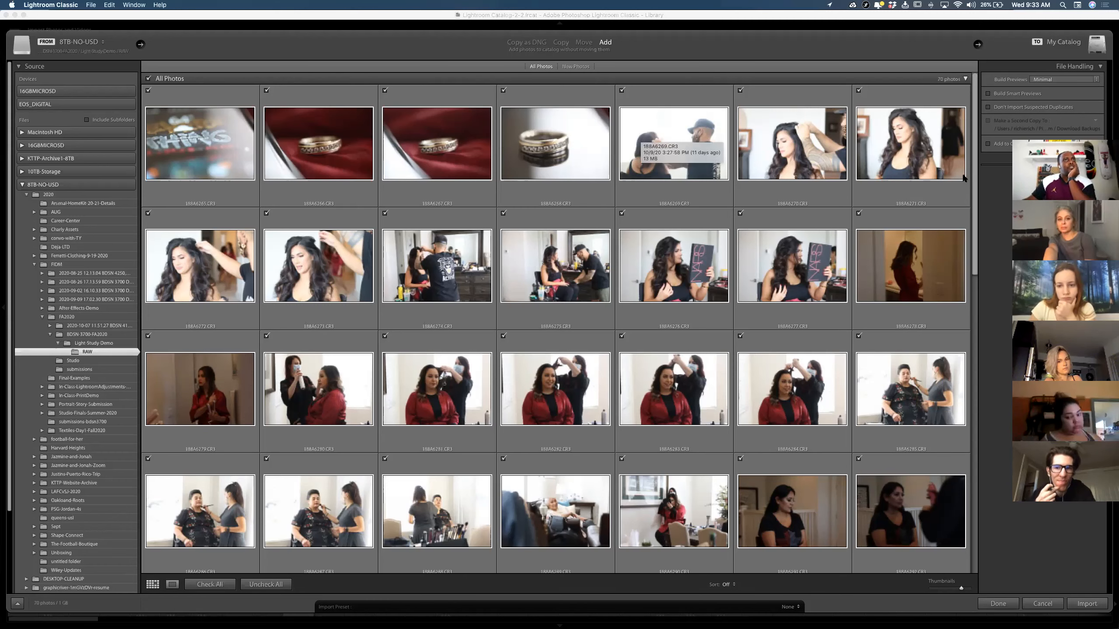
left_click_drag(974, 188, 954, 106)
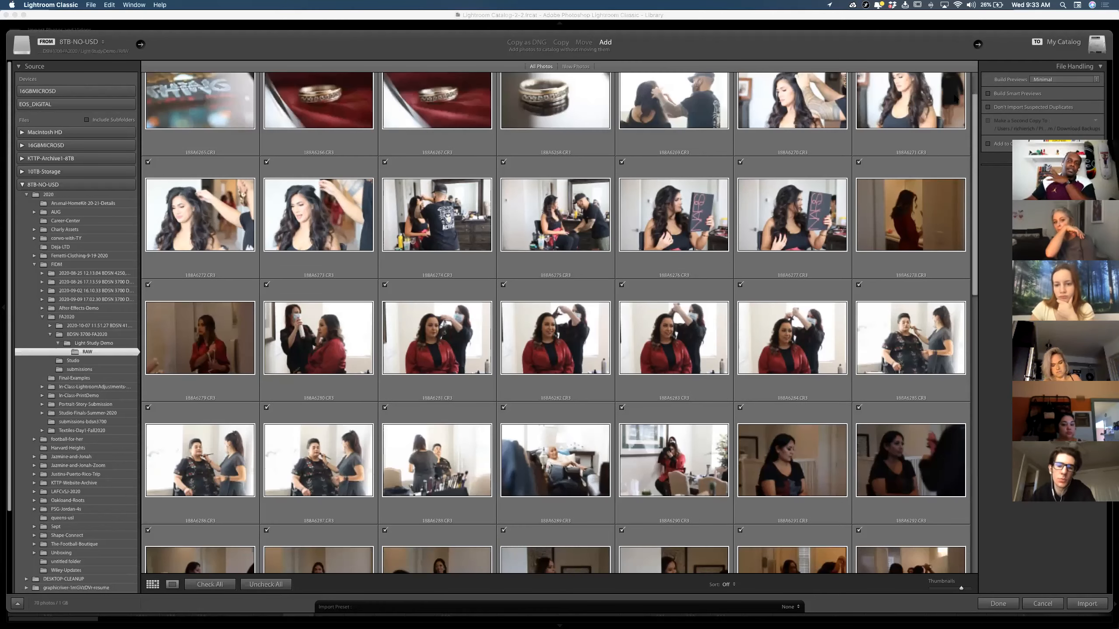
scroll(954, 98, "up", 2)
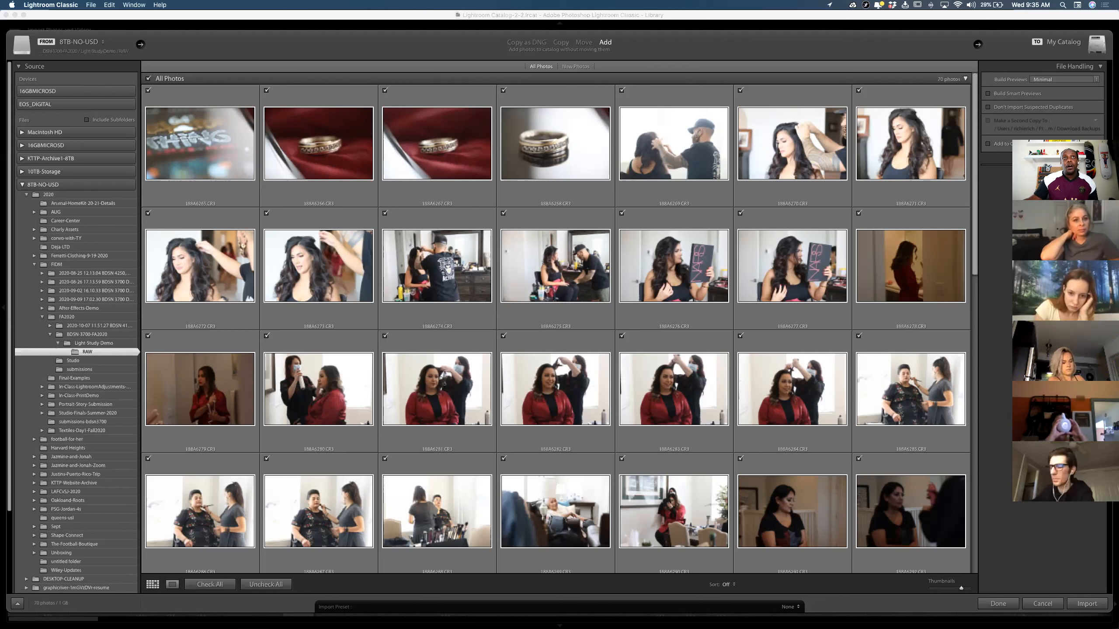
Expand the import's File Handling settings and enable adding the imported photos to a collection
left_click(1101, 67)
left_click(1100, 68)
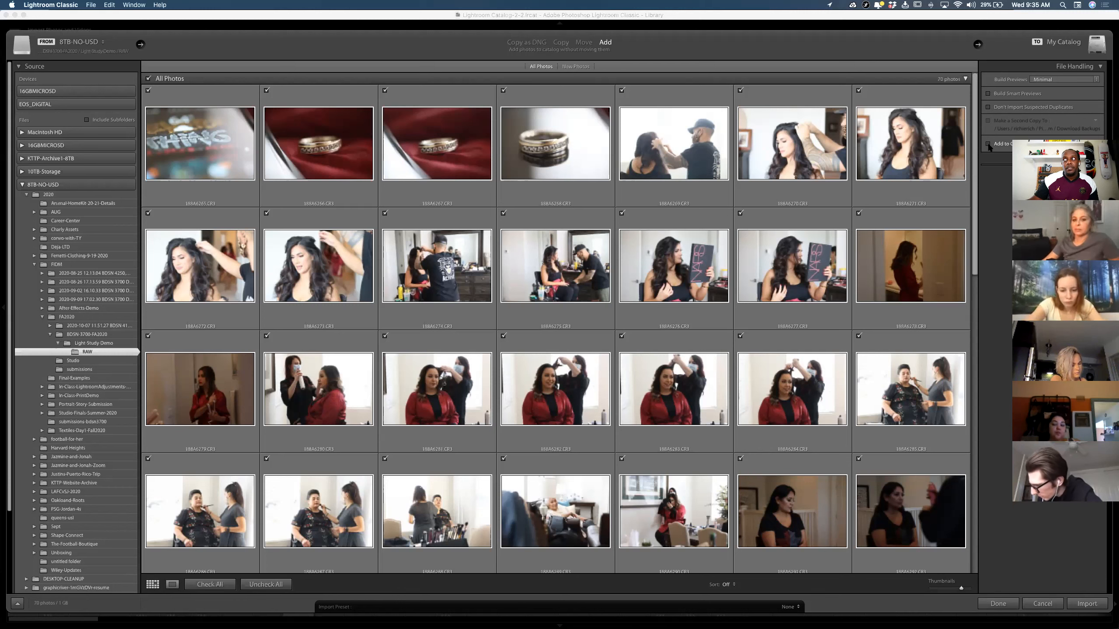
left_click(1093, 68)
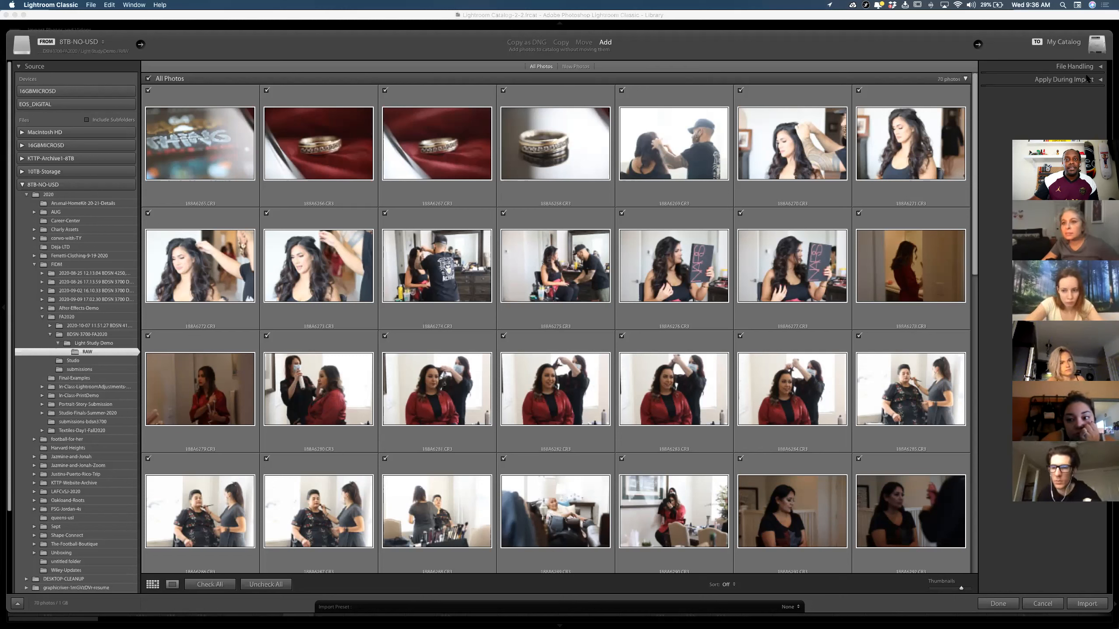
left_click(1105, 68)
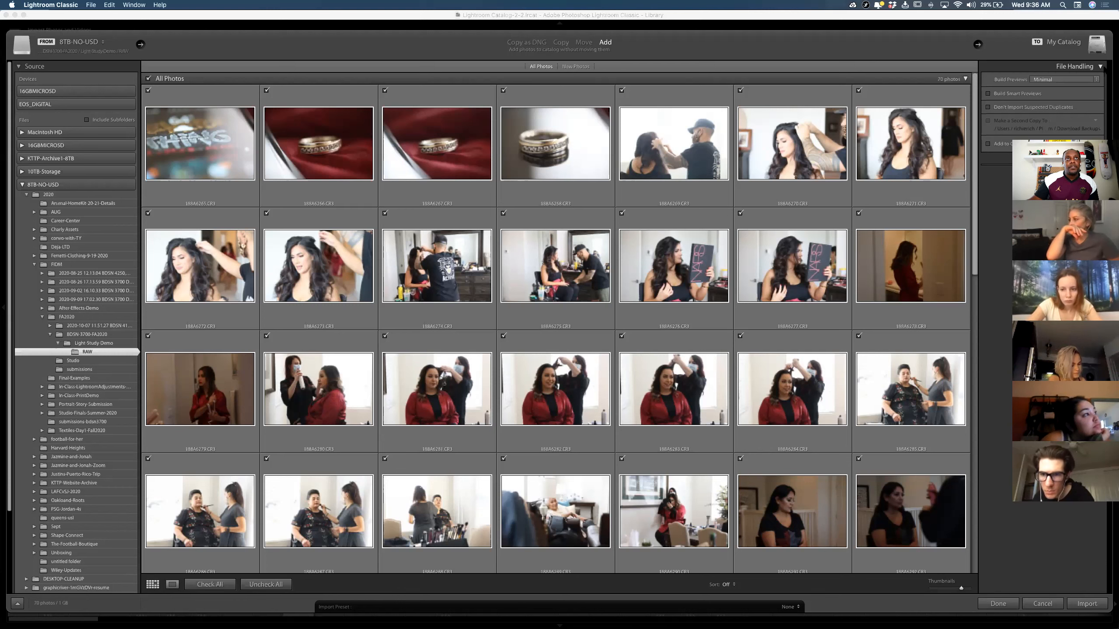
left_click(988, 144)
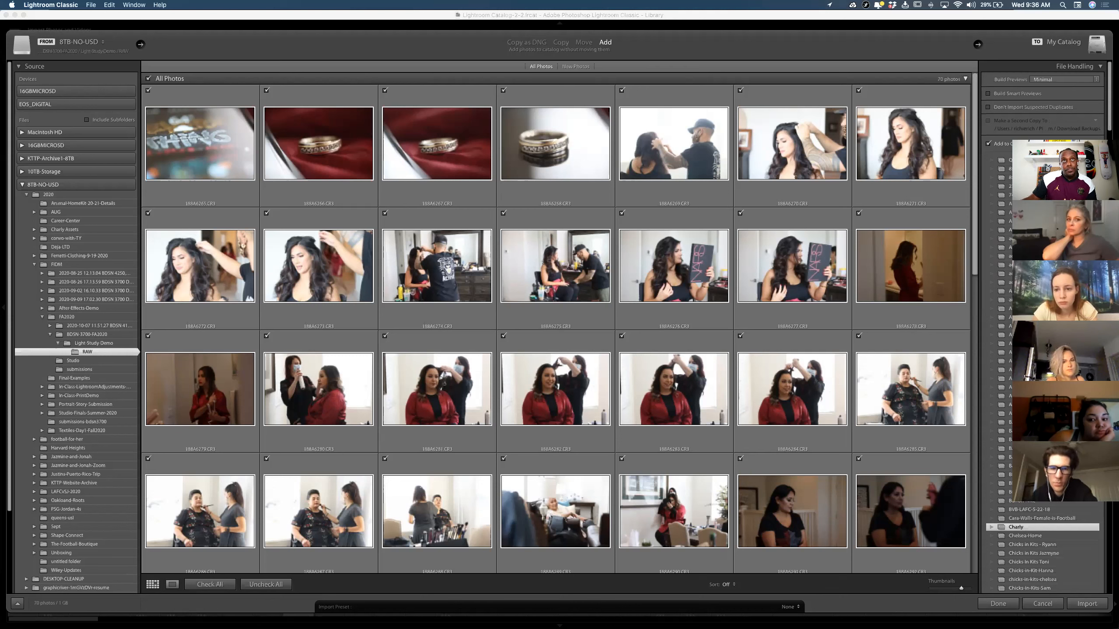
Create a collection named "Light study Demo - FA202" for the imported photos and import all the checked RAW files
left_click(1096, 144)
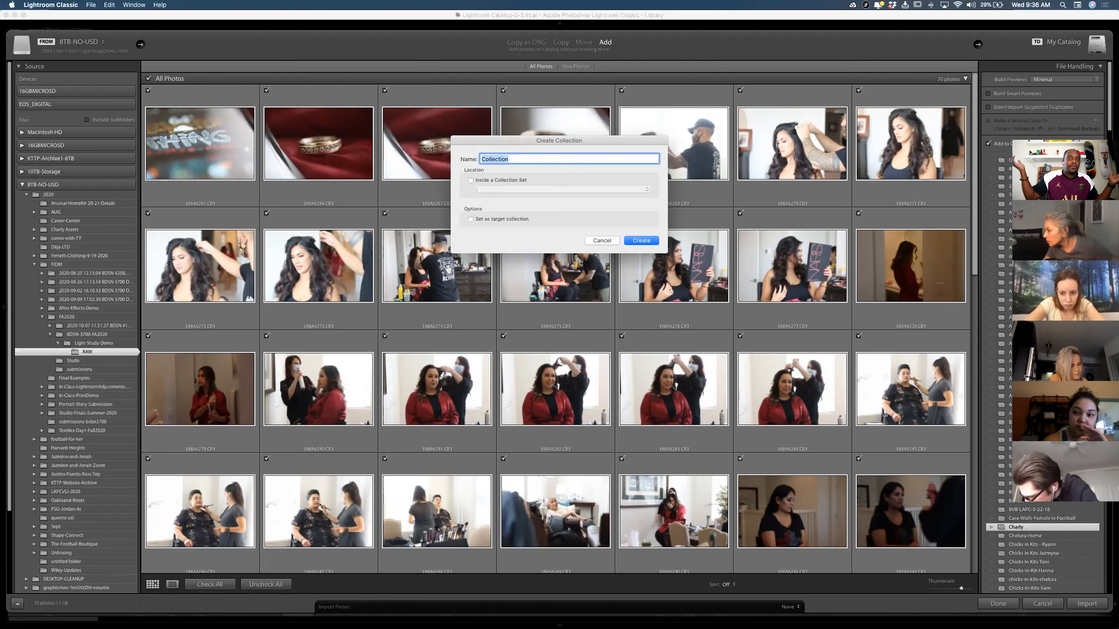
type("Light study ")
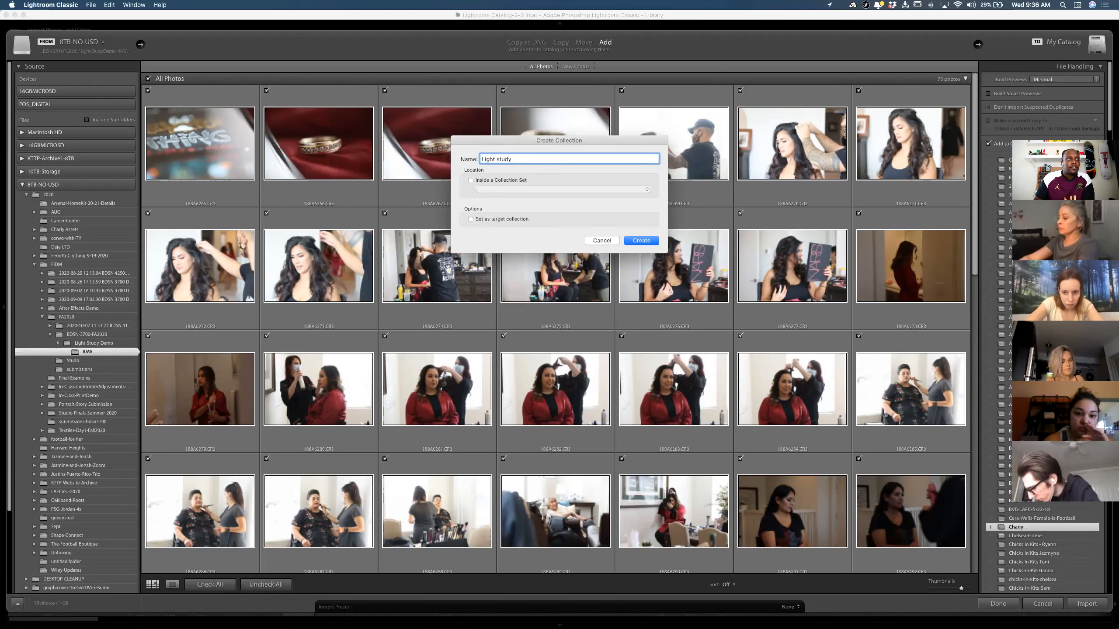
type("Demo ")
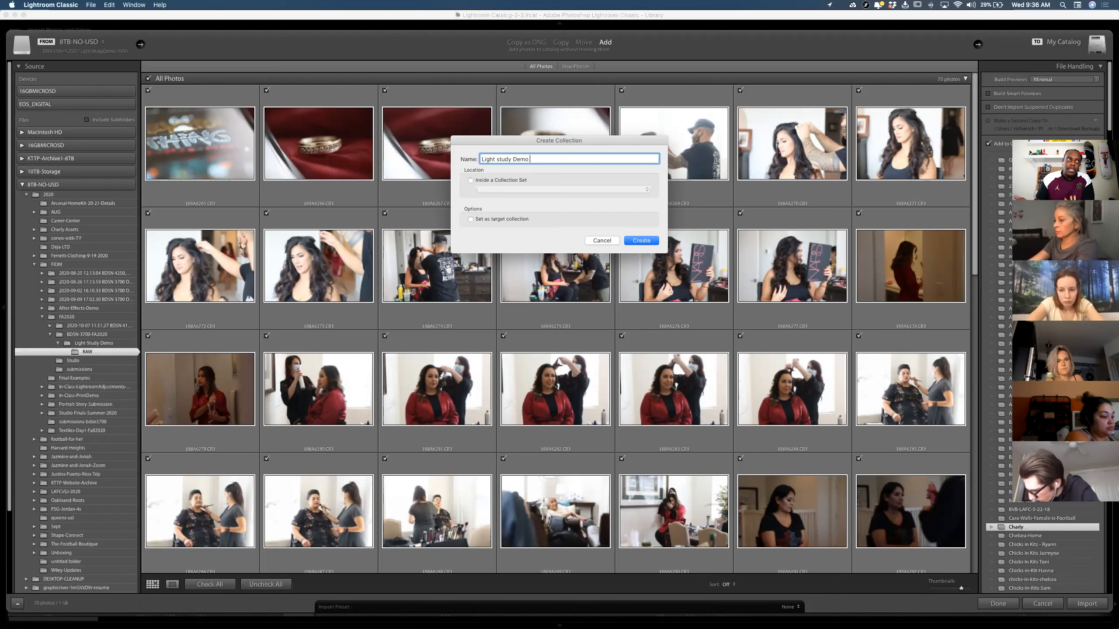
type("- FA202")
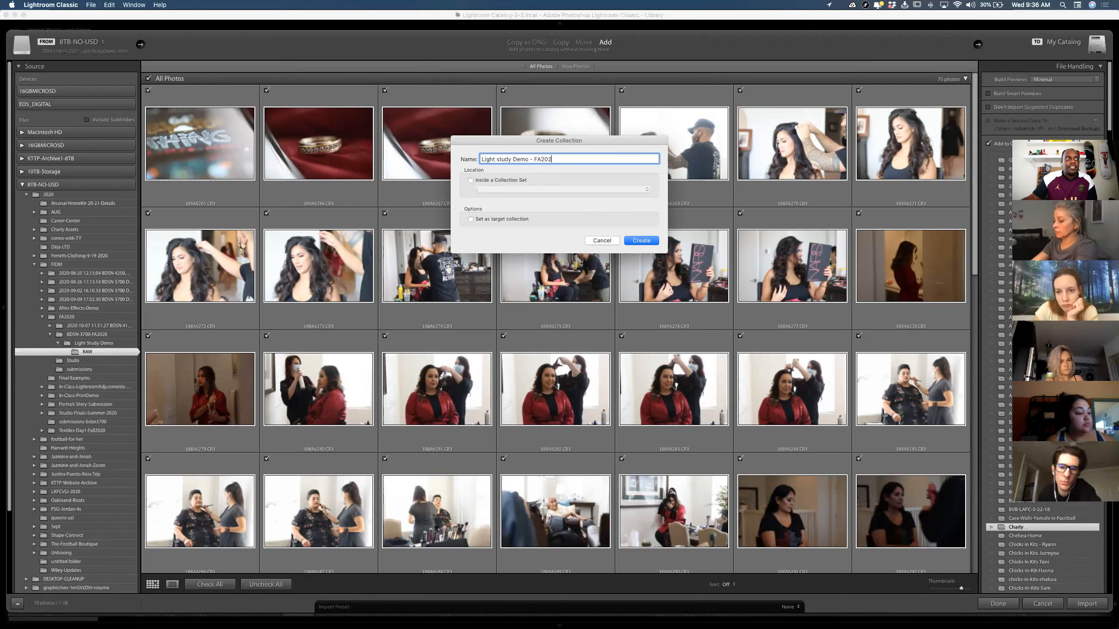
left_click(650, 241)
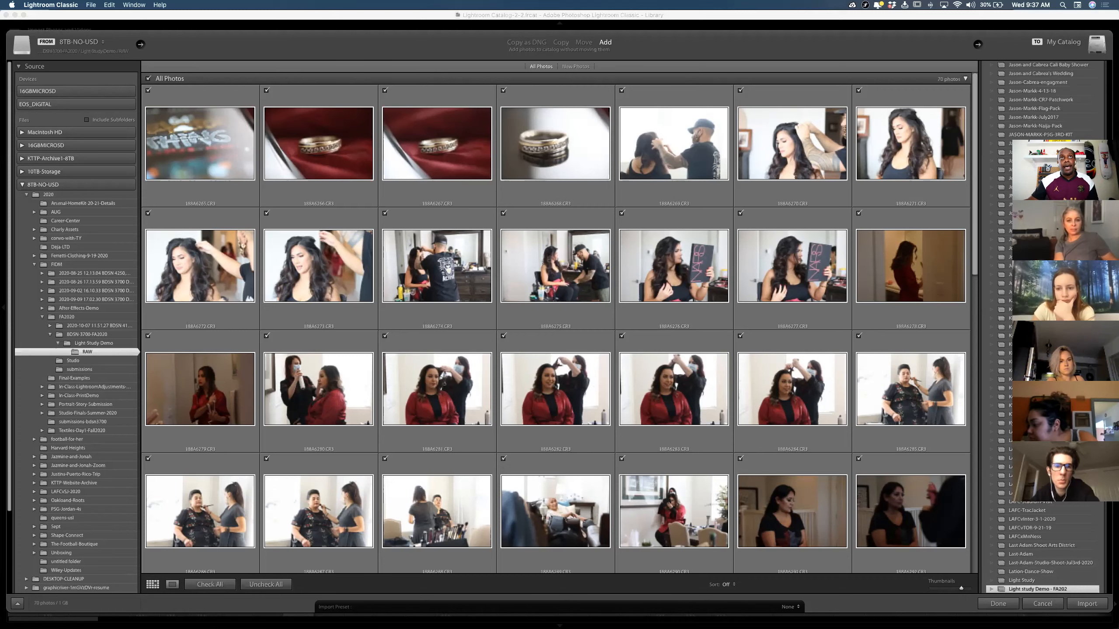
left_click(1086, 607)
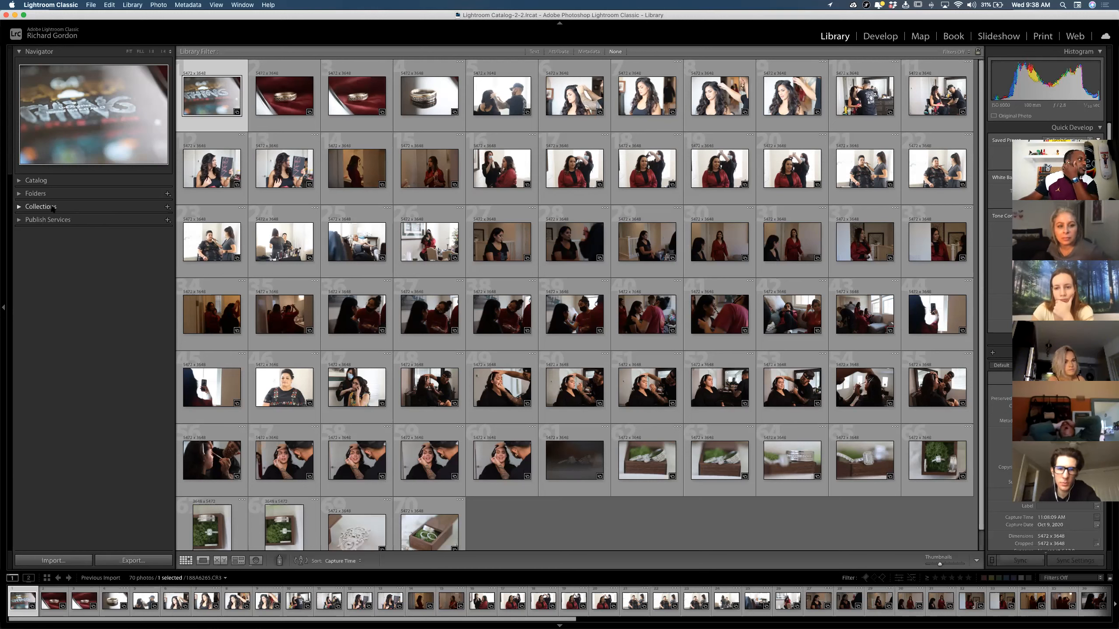
Expand the Collections list, look through its entries, and show All Photographs in the Library grid
left_click(85, 207)
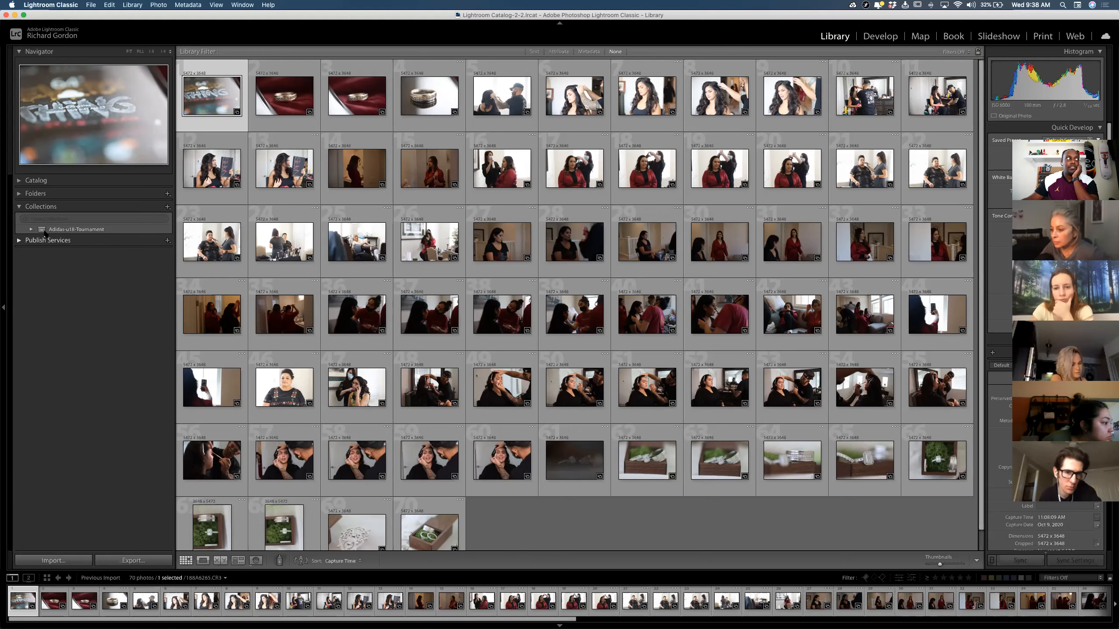
left_click(19, 208)
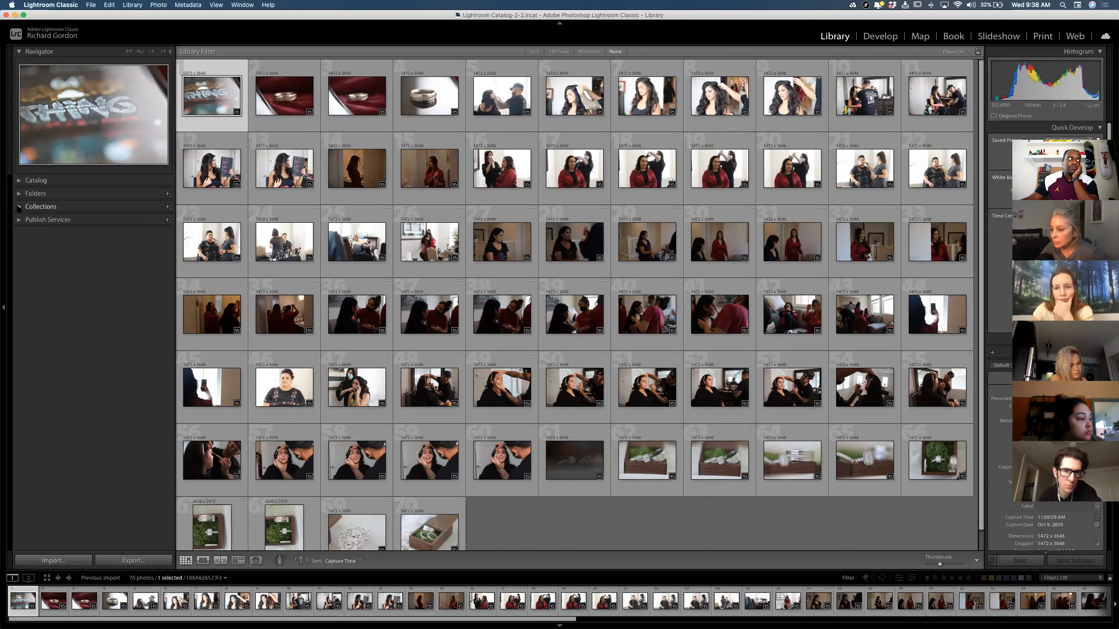
left_click(18, 207)
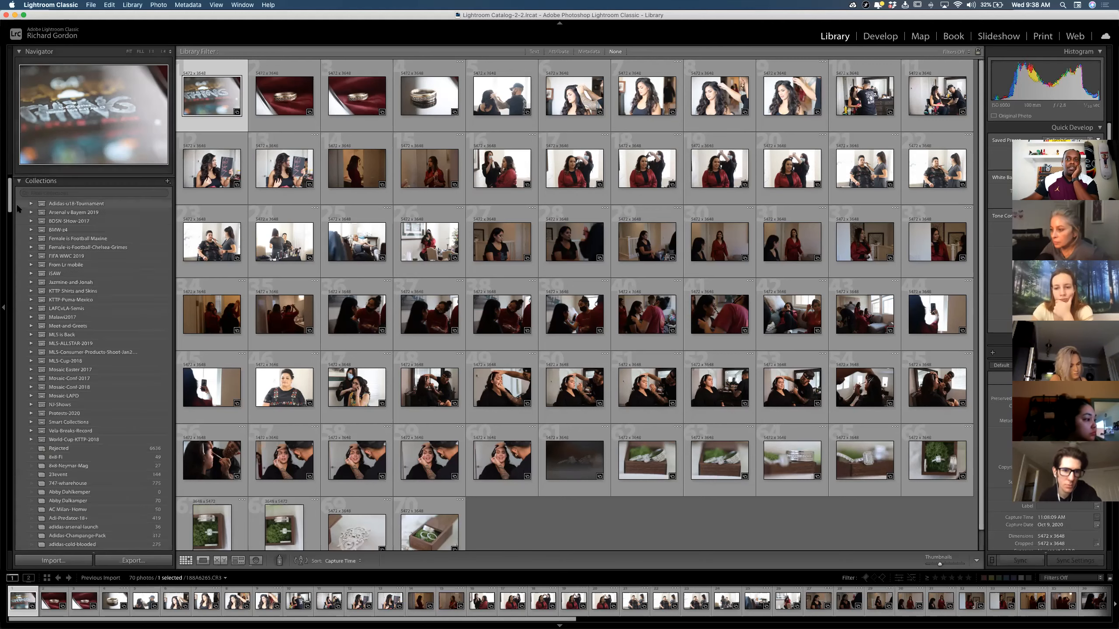
scroll(142, 287, "down", 2)
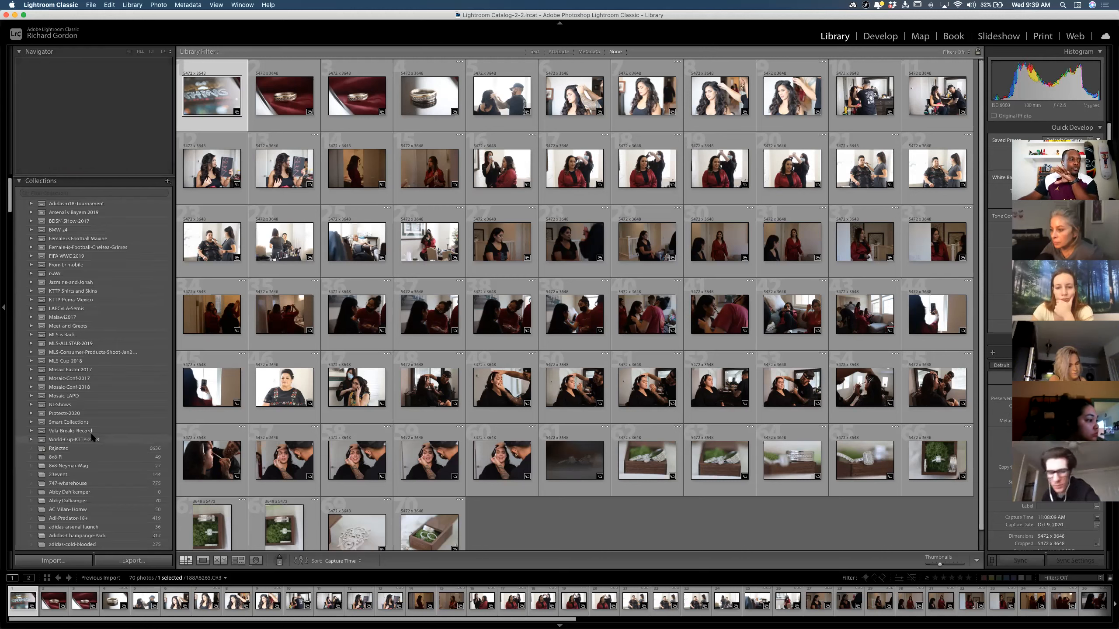
scroll(92, 436, "up", 1)
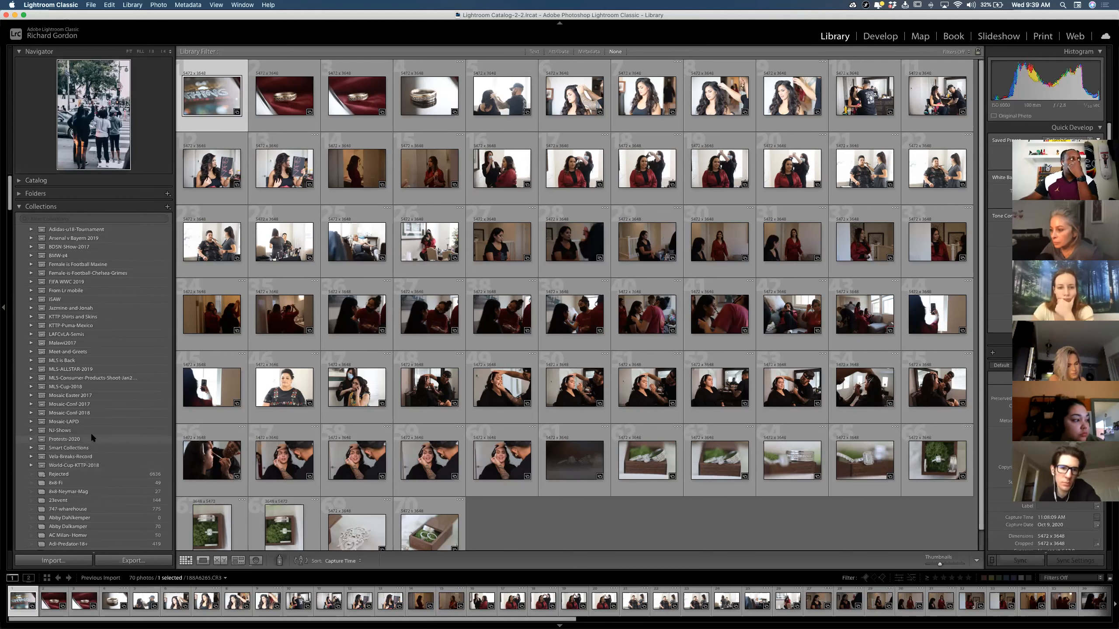
scroll(92, 436, "down", 1)
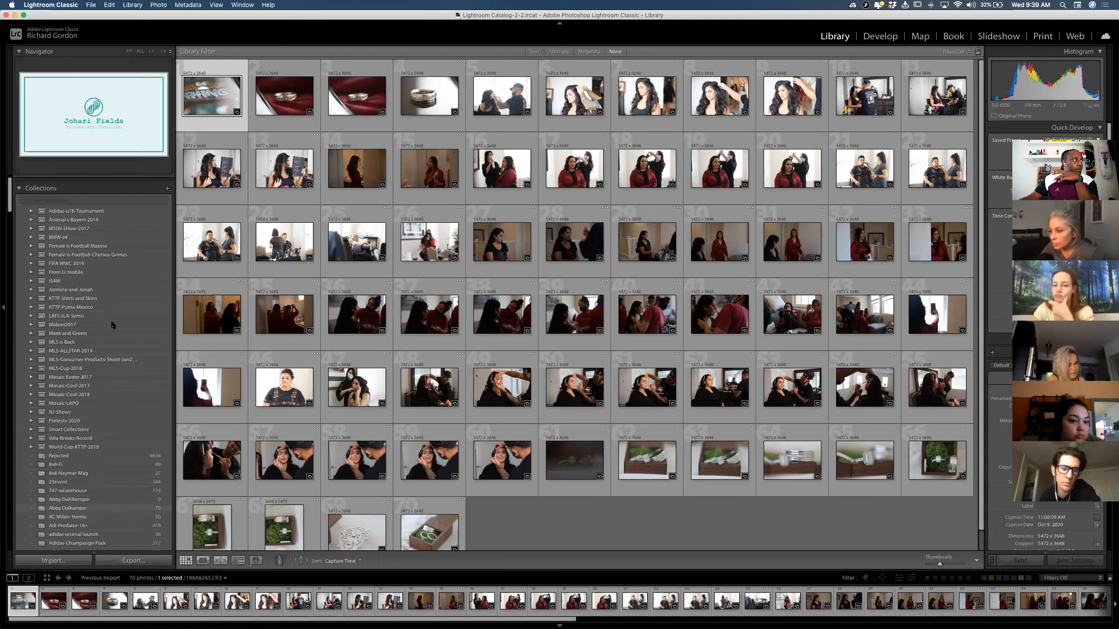
scroll(127, 453, "up", 1)
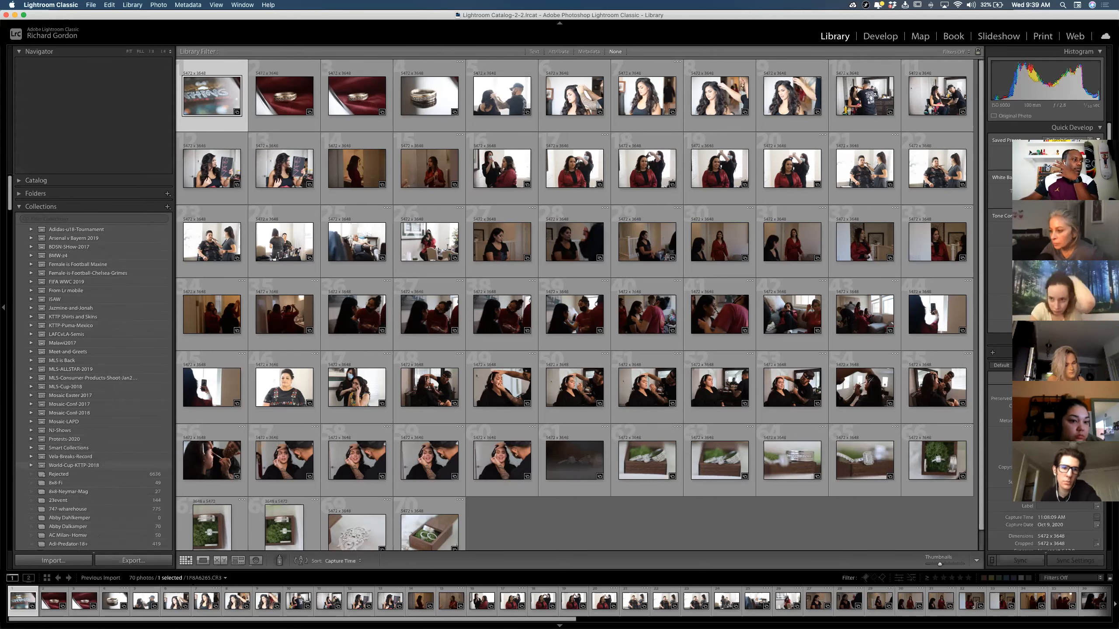
left_click(220, 578)
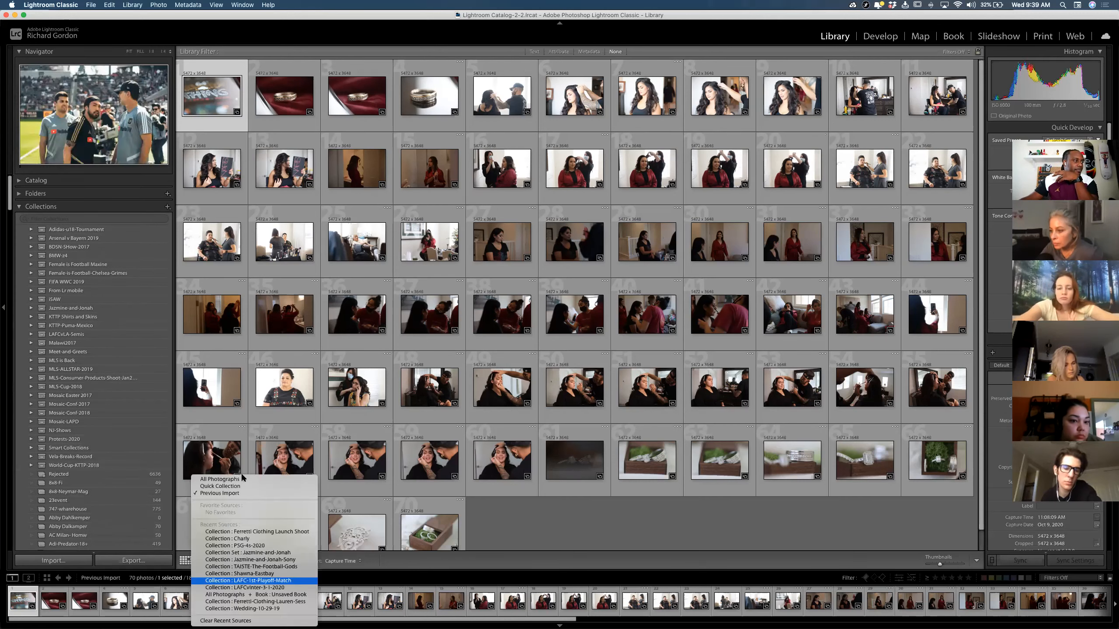
left_click(240, 479)
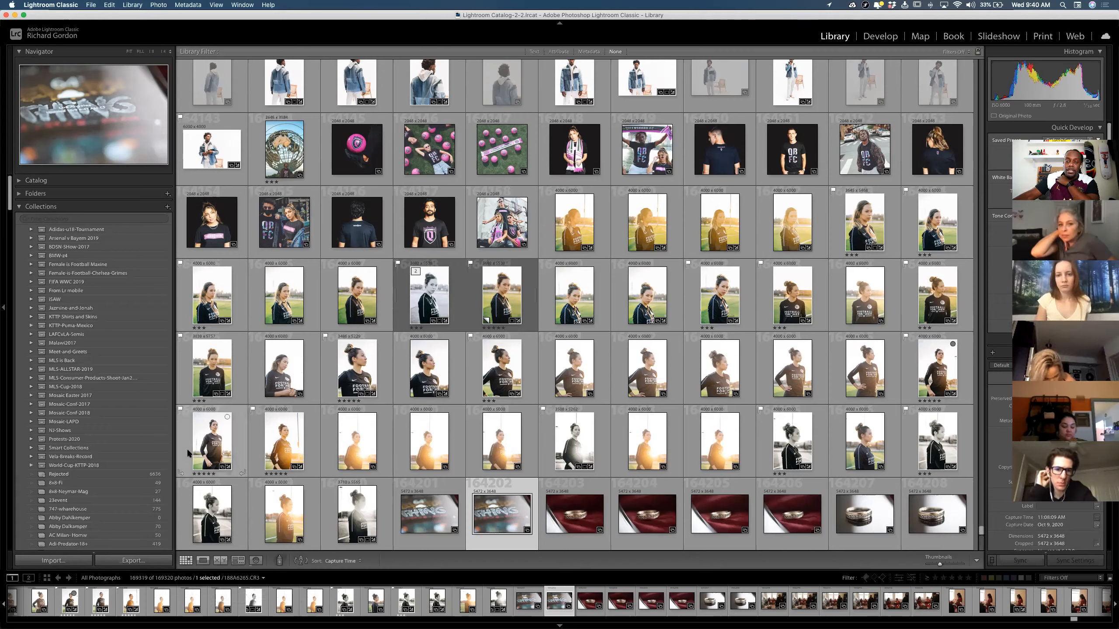
Find the "Light study Demo - FA202" collection in the Collections list and show its photos in the grid
scroll(35, 414, "down", 5)
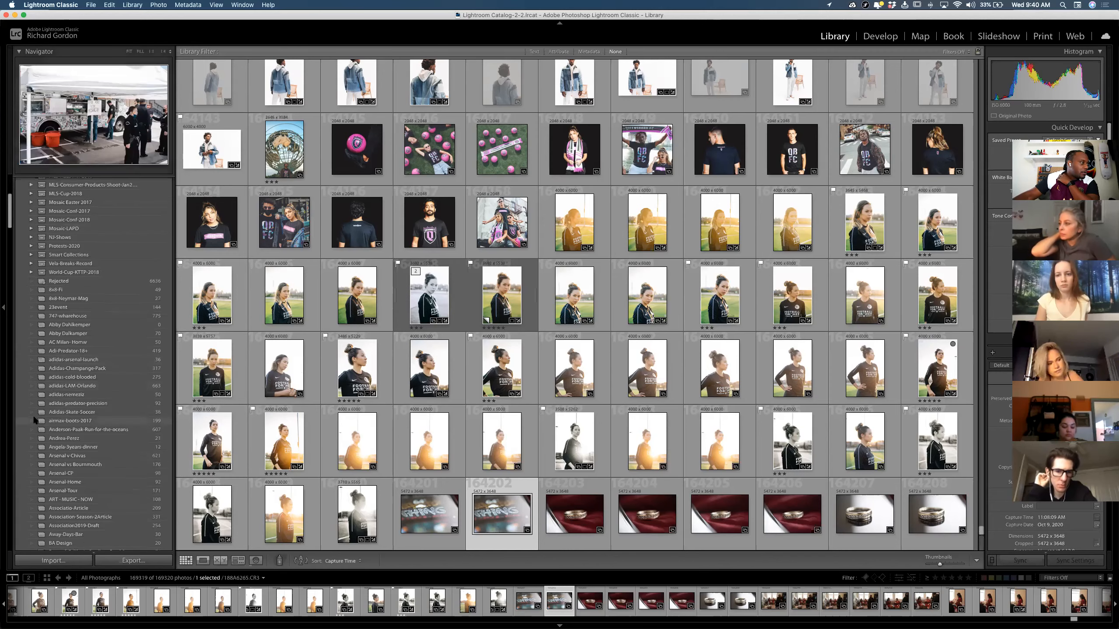
scroll(34, 420, "down", 9)
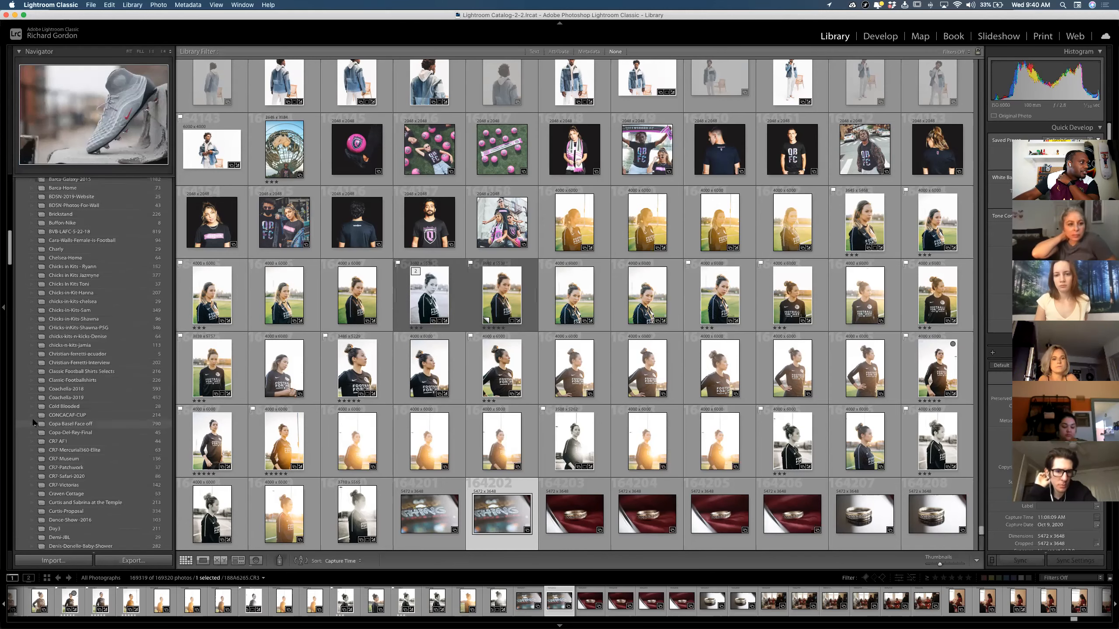
scroll(34, 422, "down", 10)
scroll(34, 422, "down", 15)
scroll(35, 422, "down", 10)
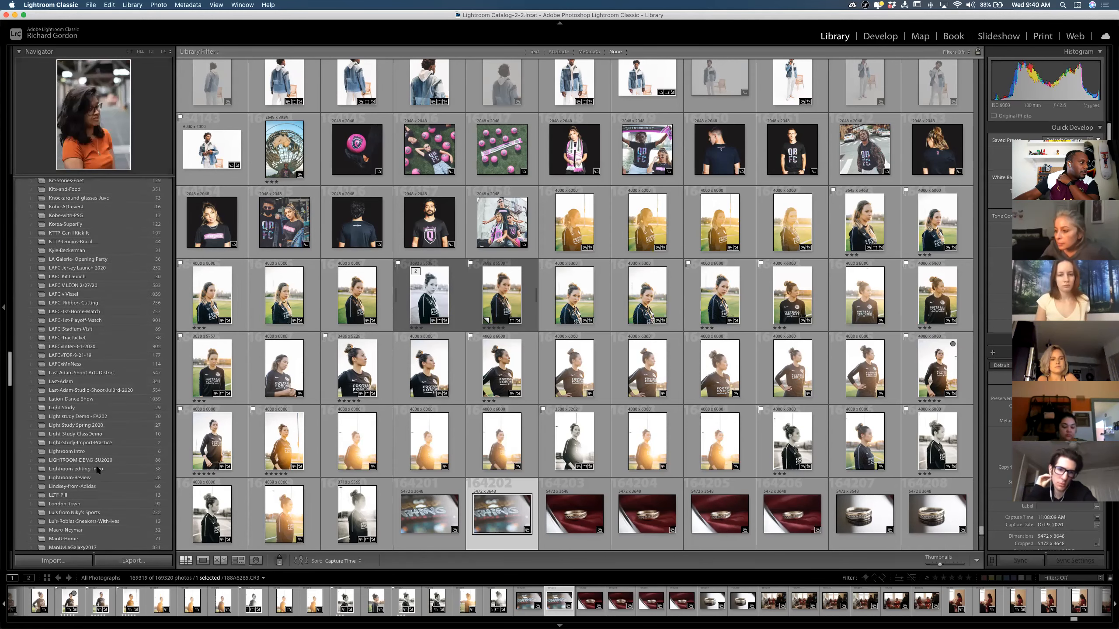
scroll(104, 448, "down", 1)
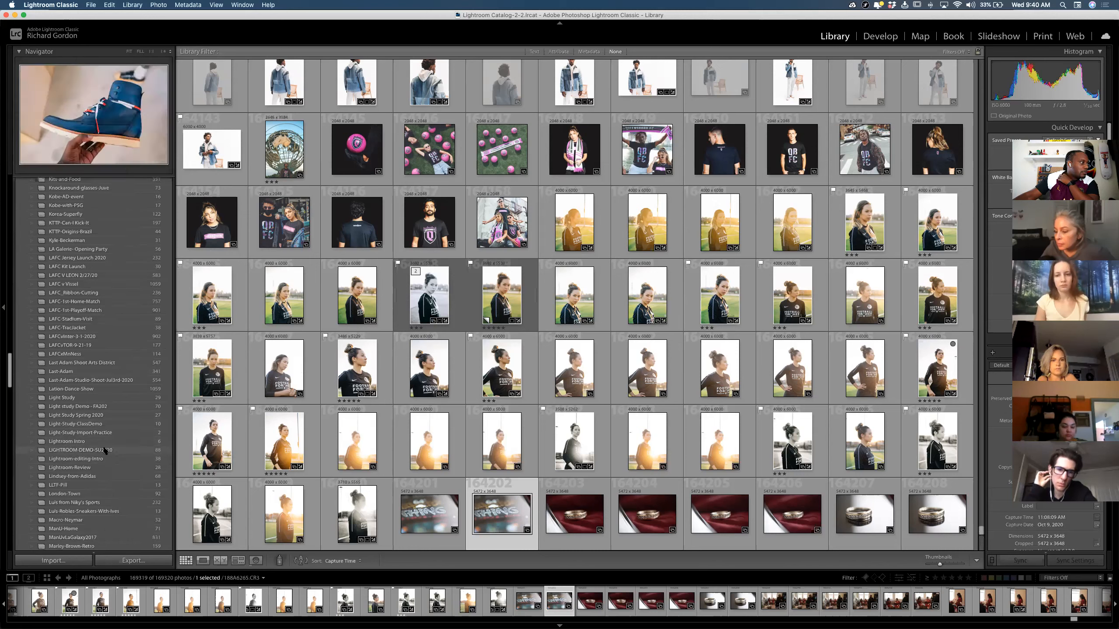
left_click(105, 408)
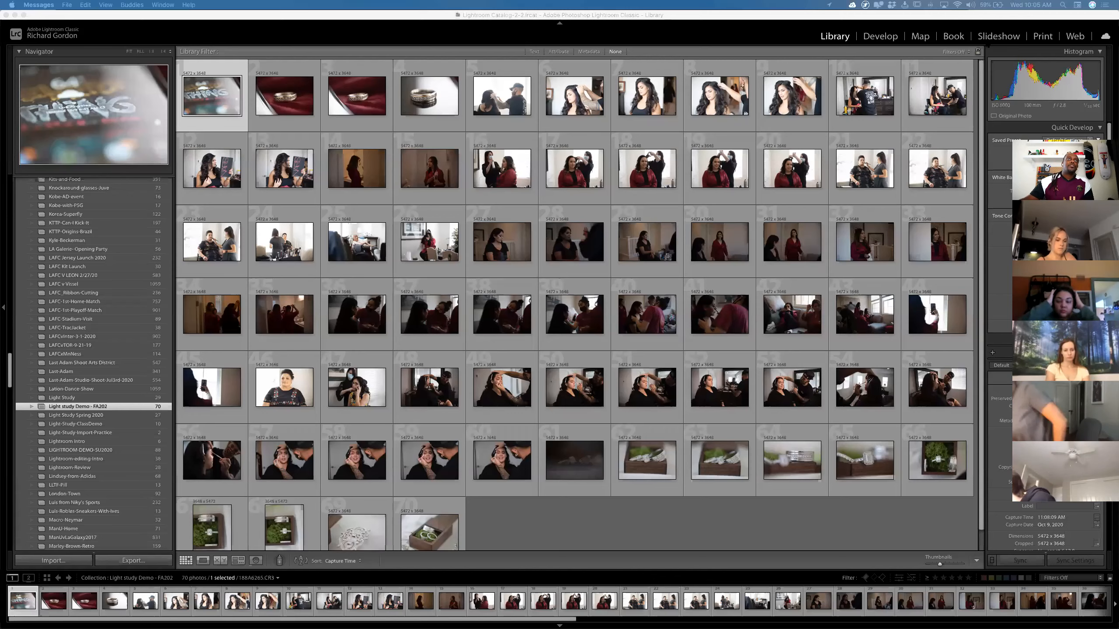
Open the collection's first photo in the Develop module and step through the photos that follow it one by one
left_click(881, 38)
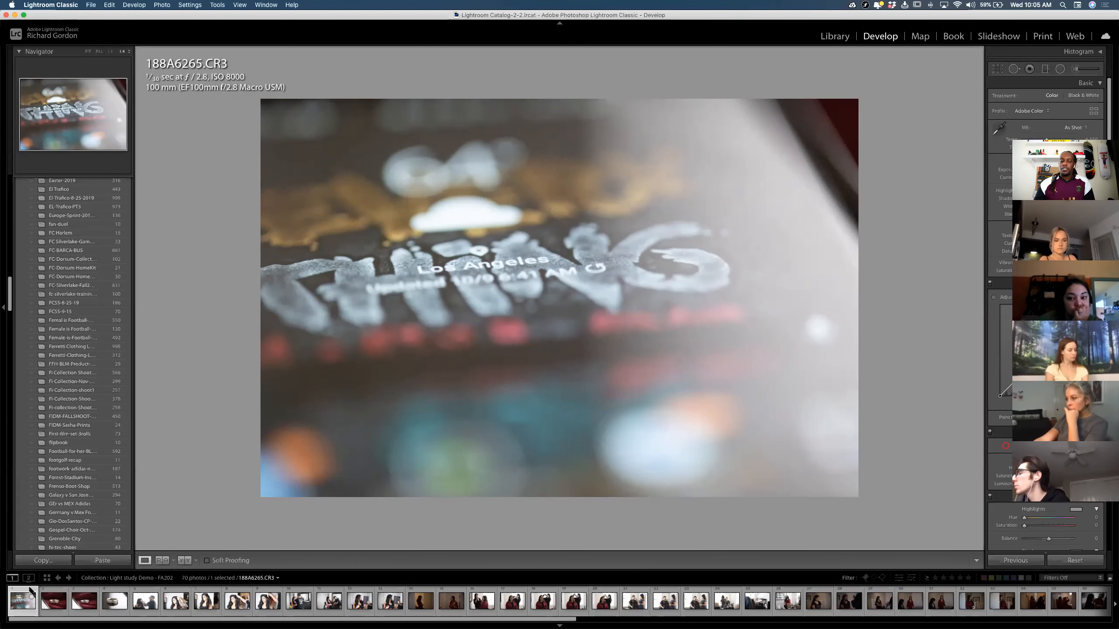
key("Right")
key("Right")
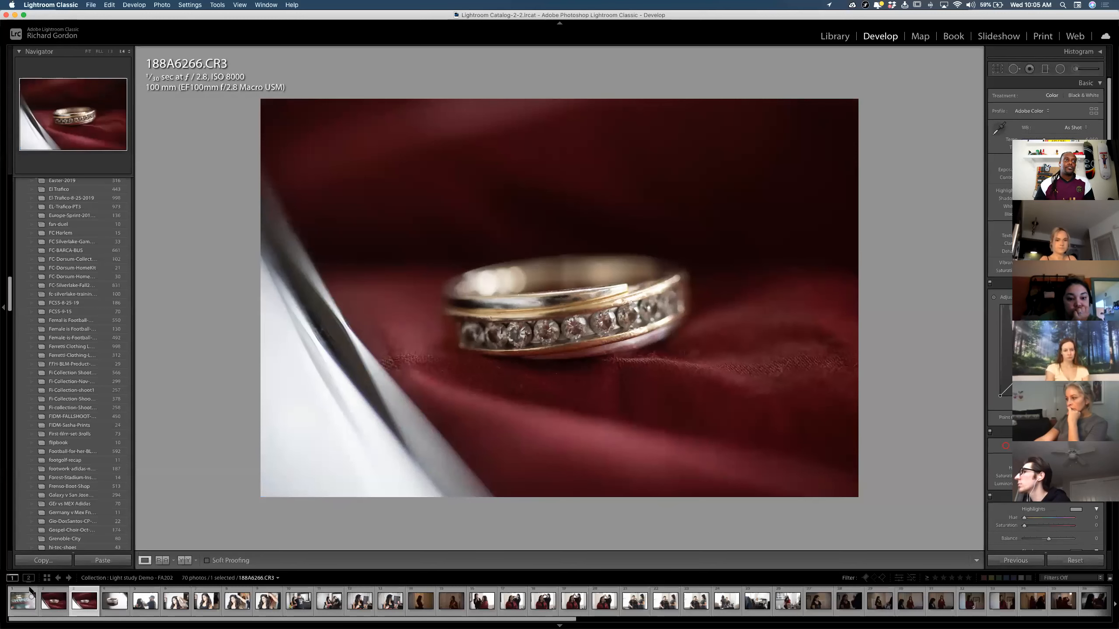
key("Right")
key("Right")
key("Right")
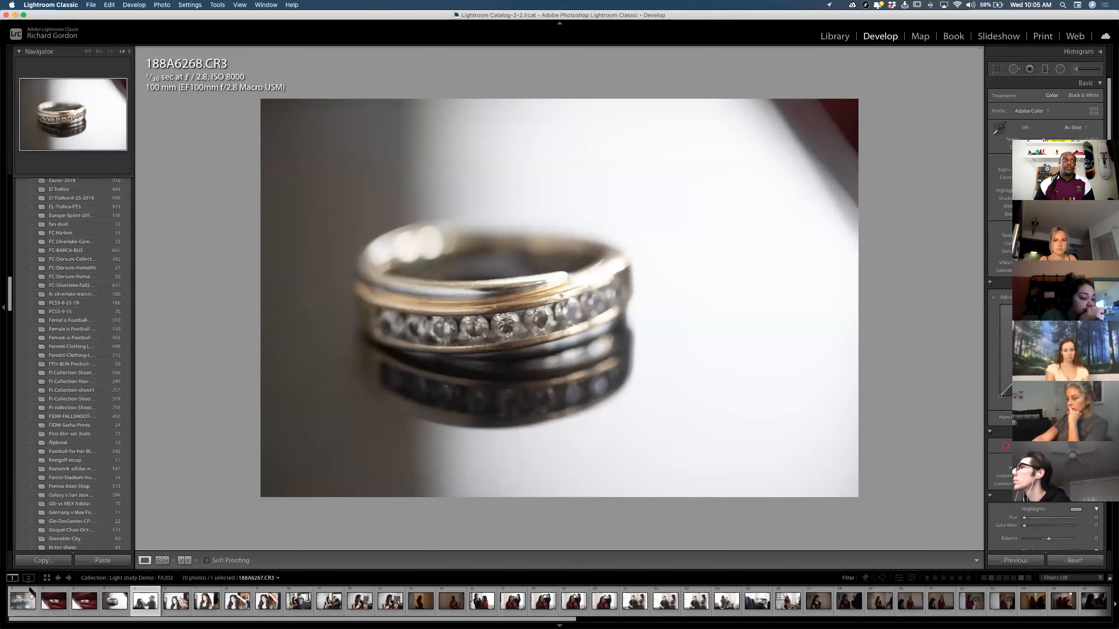
key("Right")
key("Right")
key("Right")
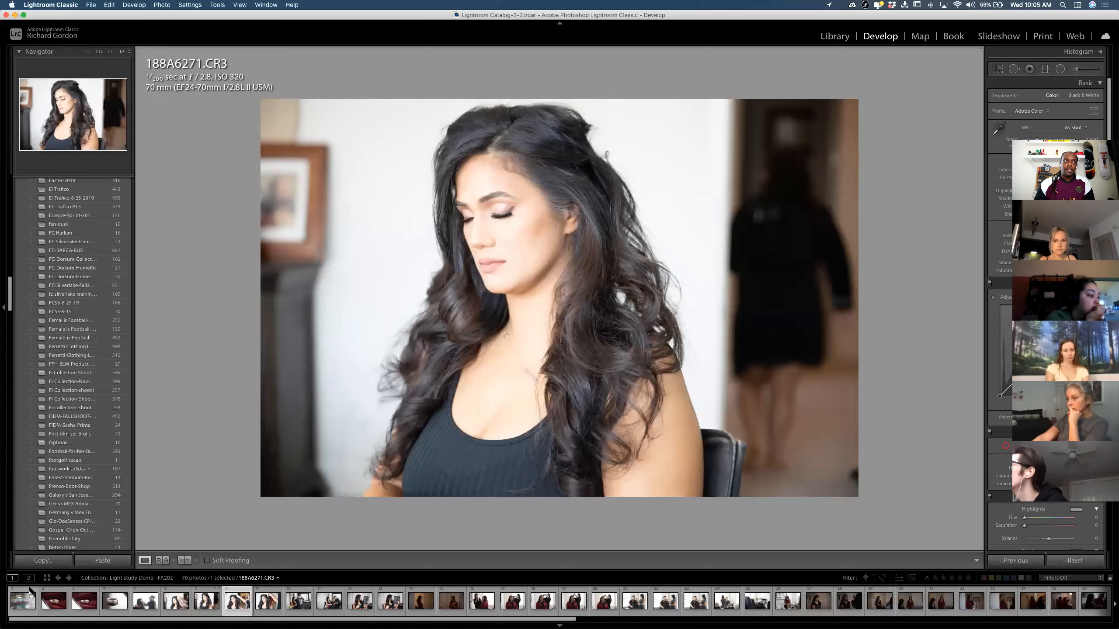
key("Right")
key("Right")
key("Right")
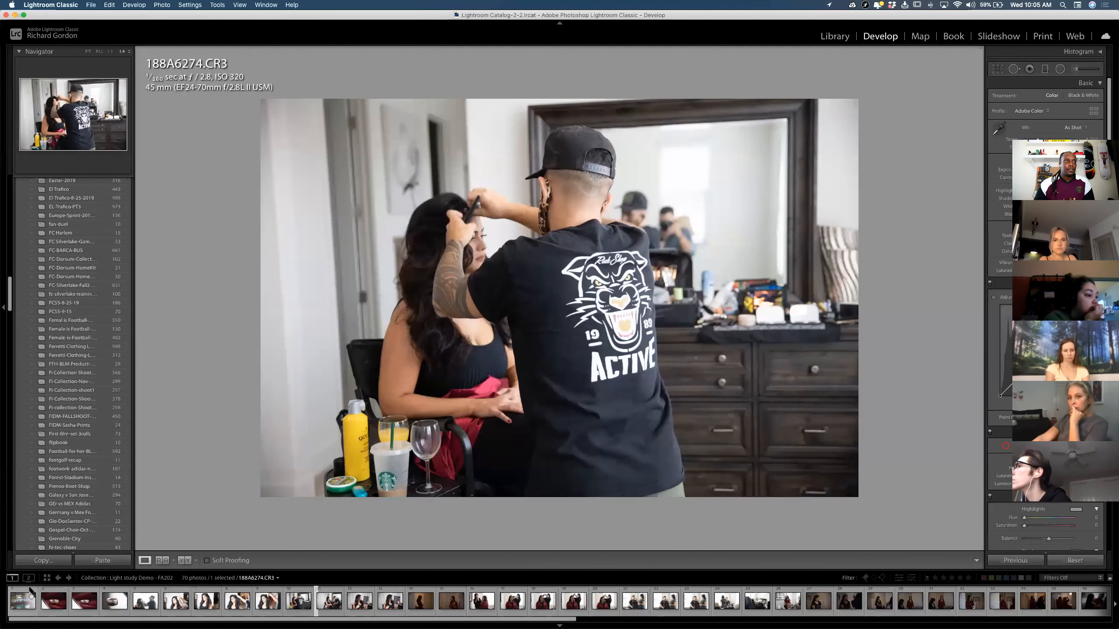
key("Right")
key("Right")
key("Right")
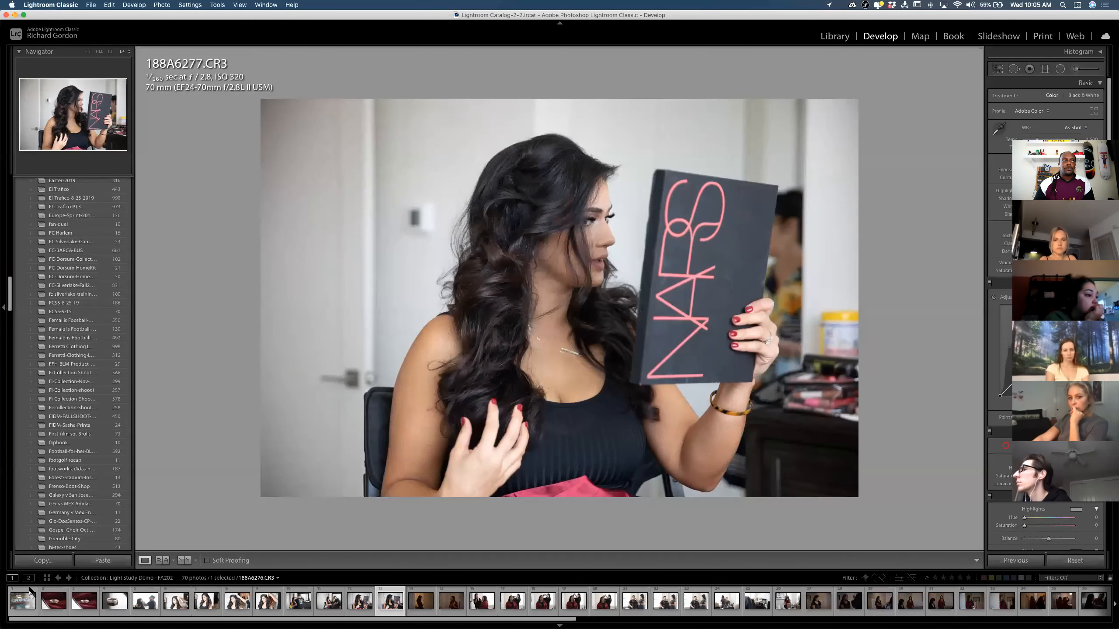
key("Right")
key("Right")
key("Right")
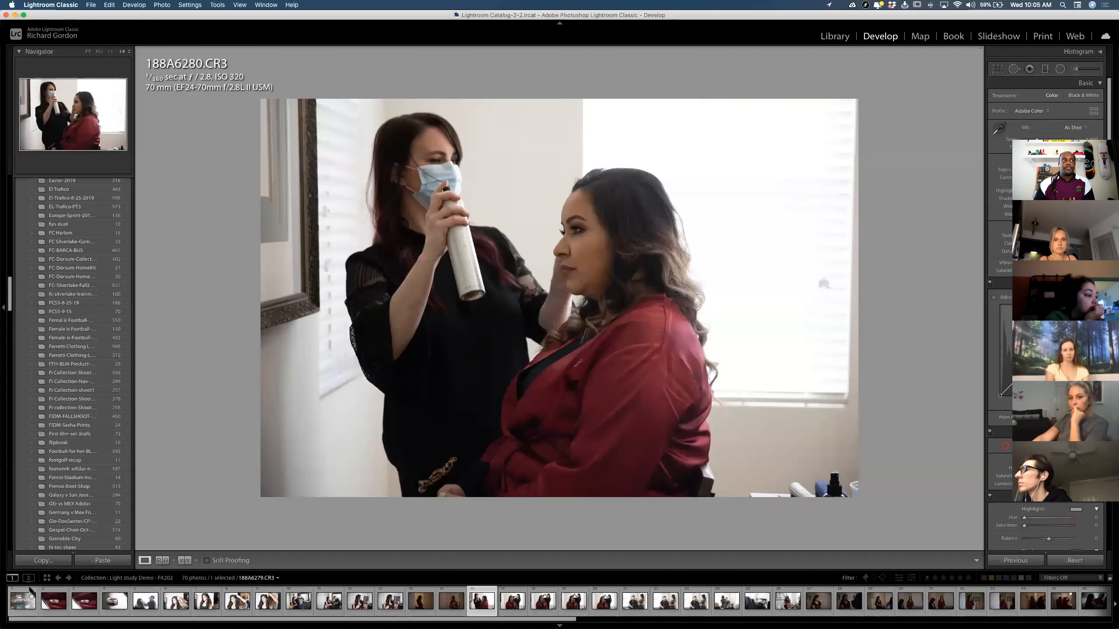
key("Right")
key("Right")
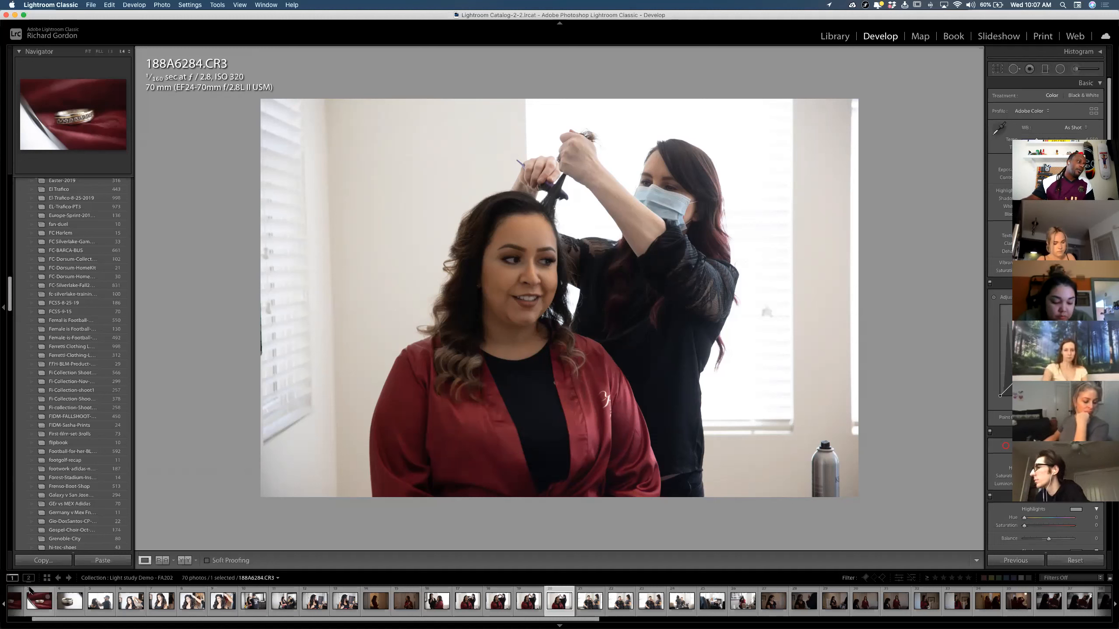
Return to the collection's first photo, 188A6265.CR3, and flag it as a pick
scroll(26, 591, "up", 1)
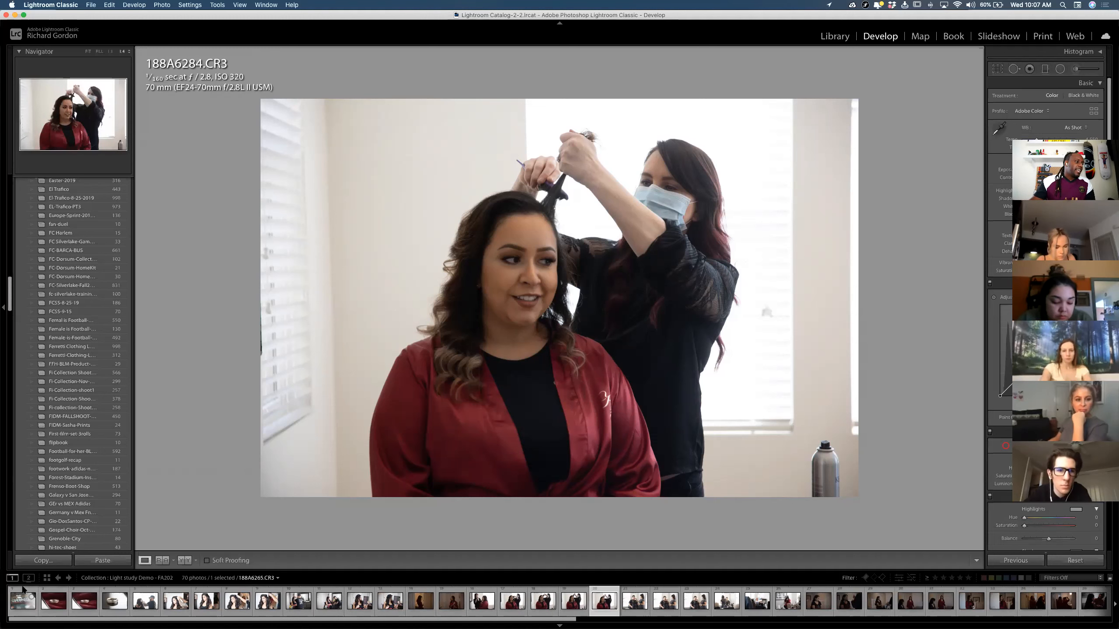
left_click(23, 599)
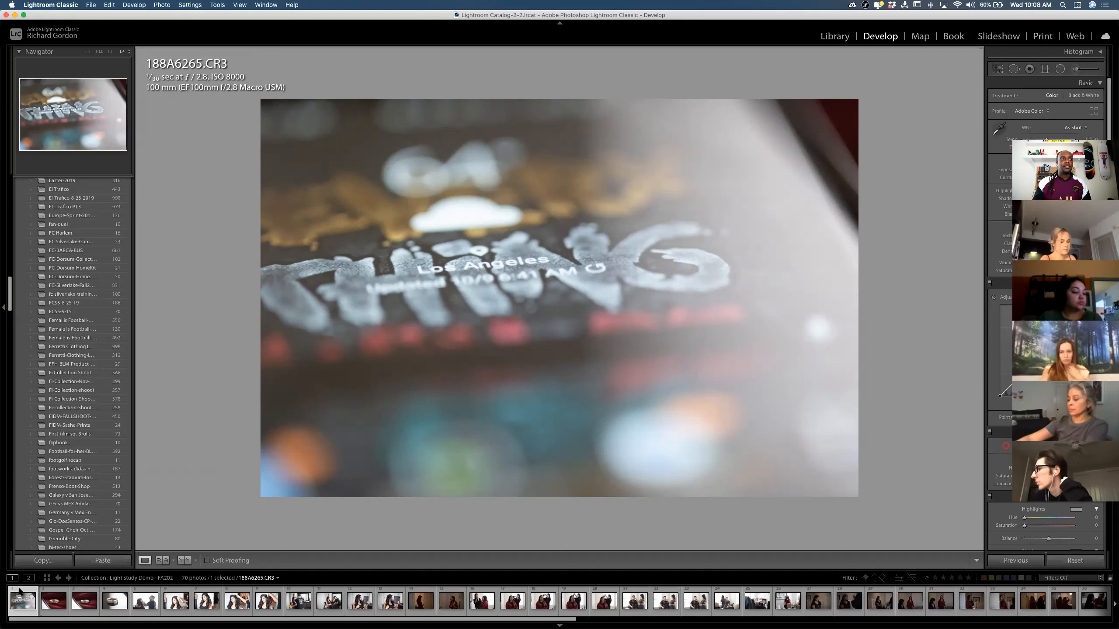
key("p")
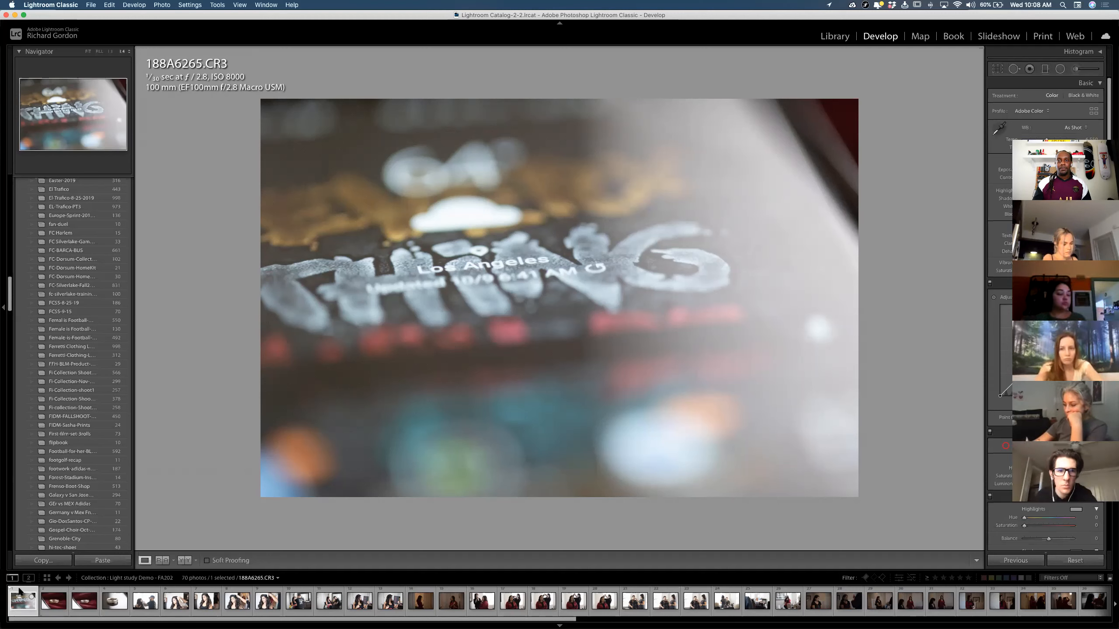
key("p")
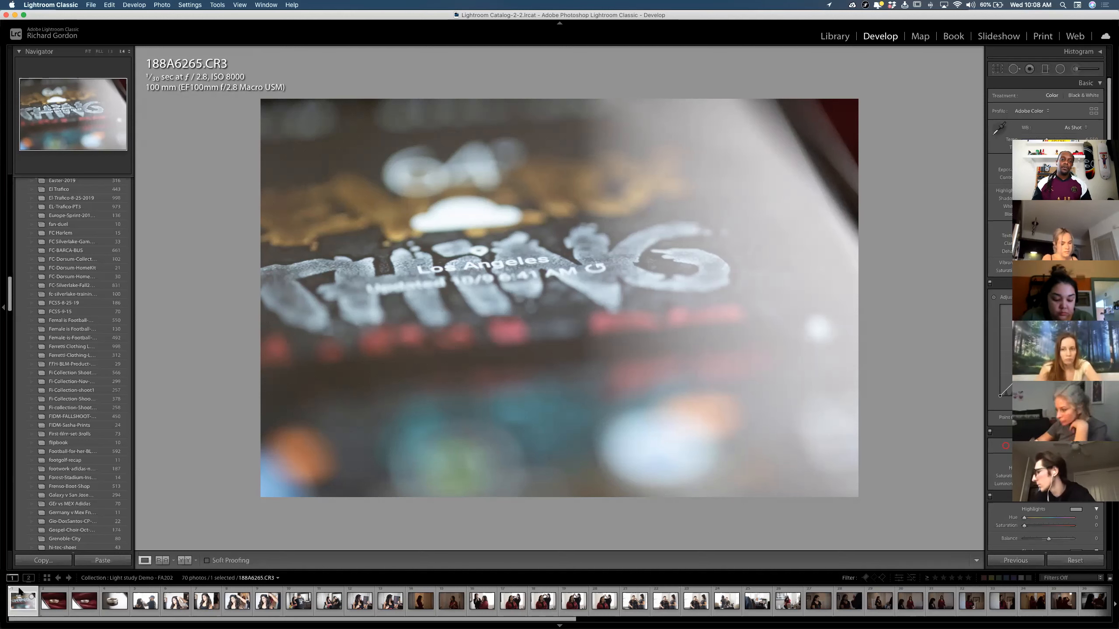
key("p")
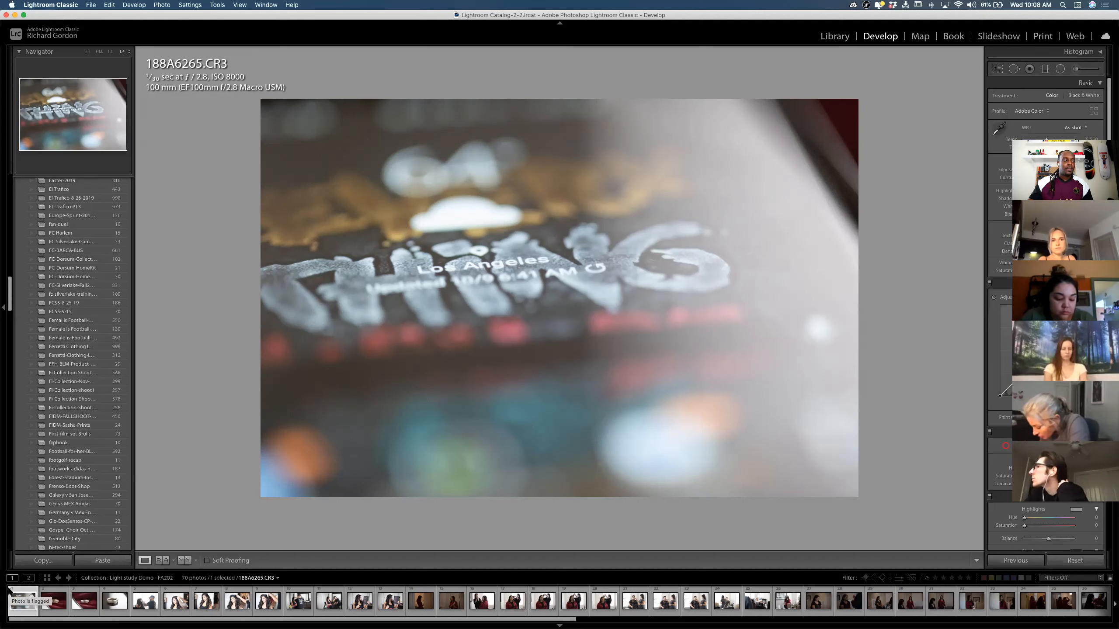
Flag the ring photo 188A6266.CR3 as rejected and compare it with the first photo
left_click(55, 602)
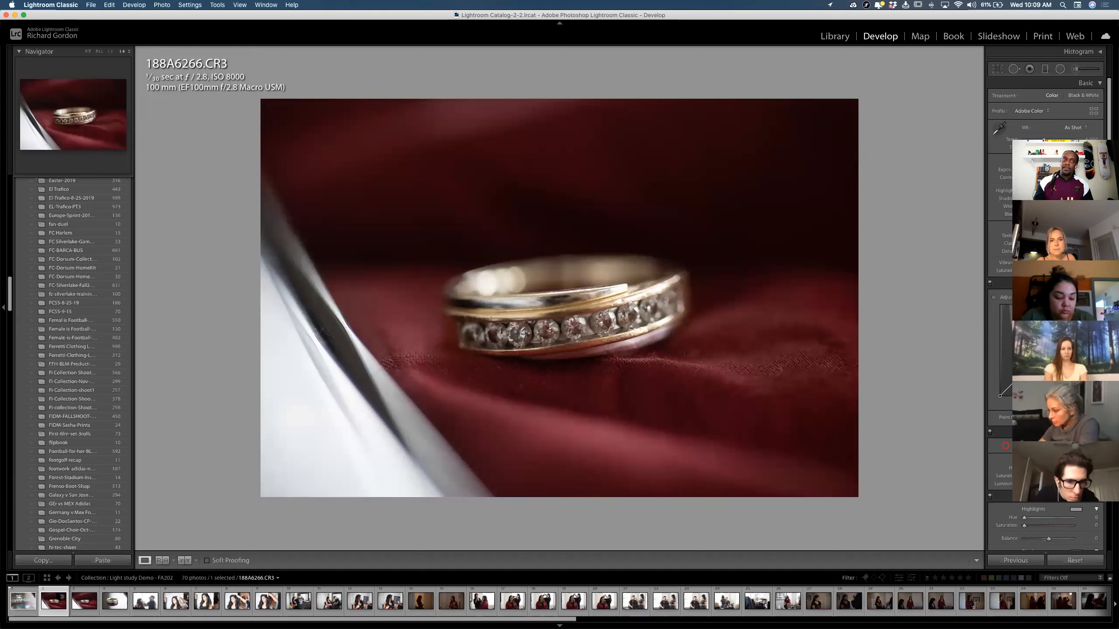
key("x")
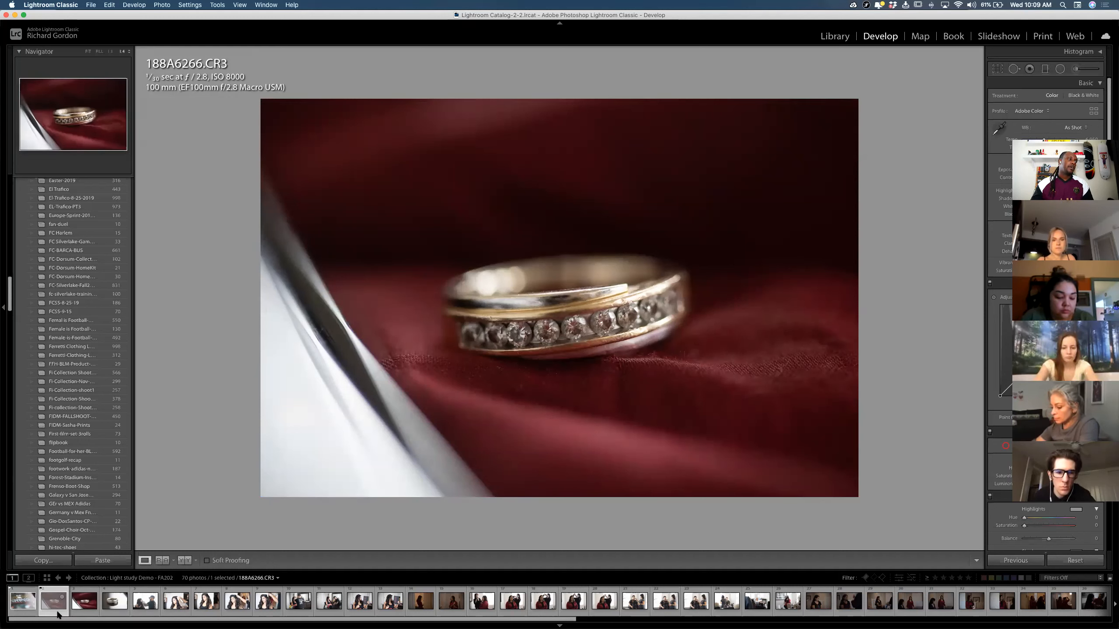
left_click(23, 600)
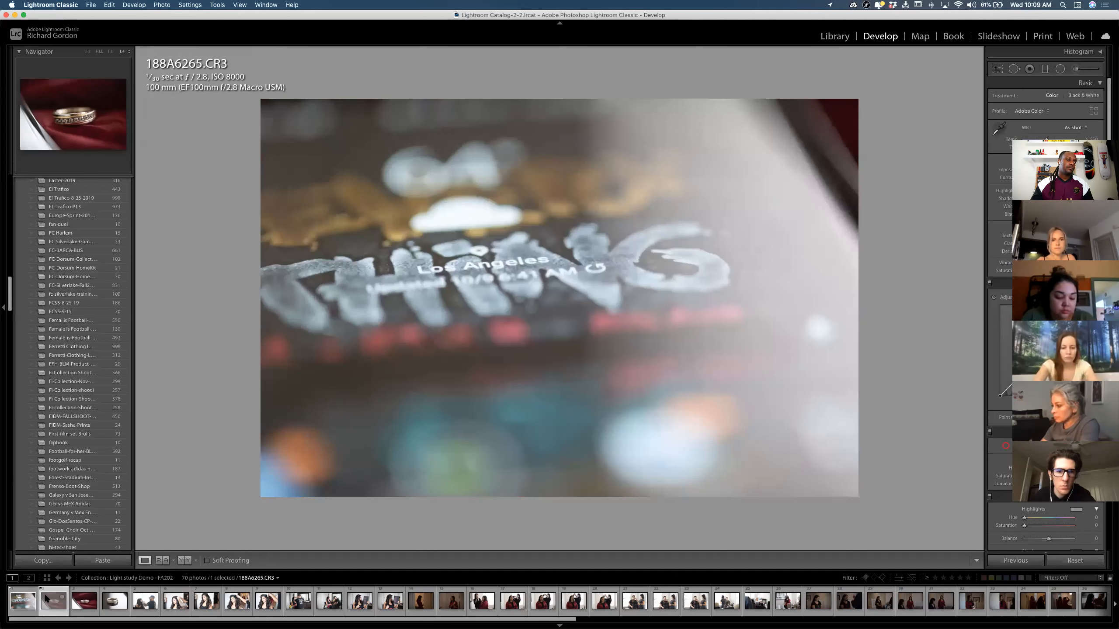
left_click(48, 601)
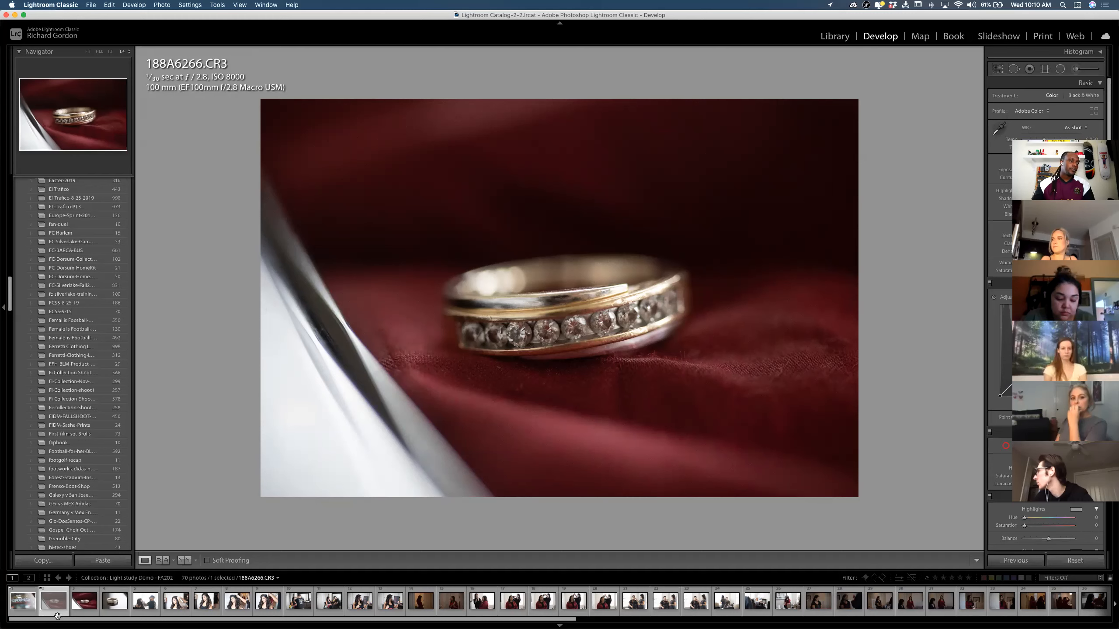
Flag the photos from 188A6267.CR3 through 188A6275.CR3 as picks
left_click(82, 604)
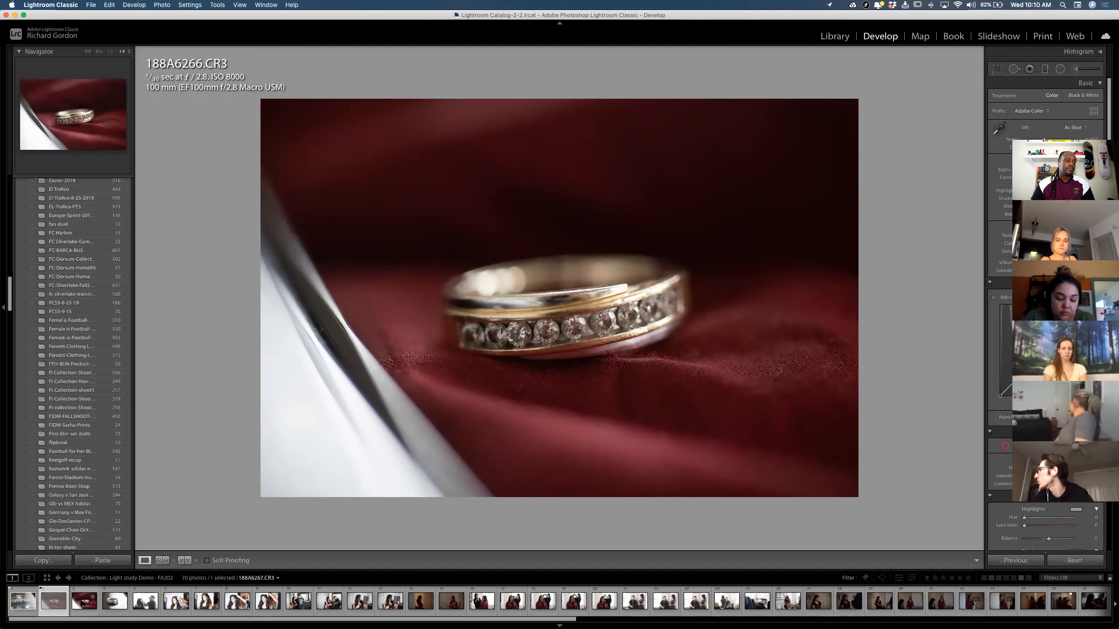
key("p")
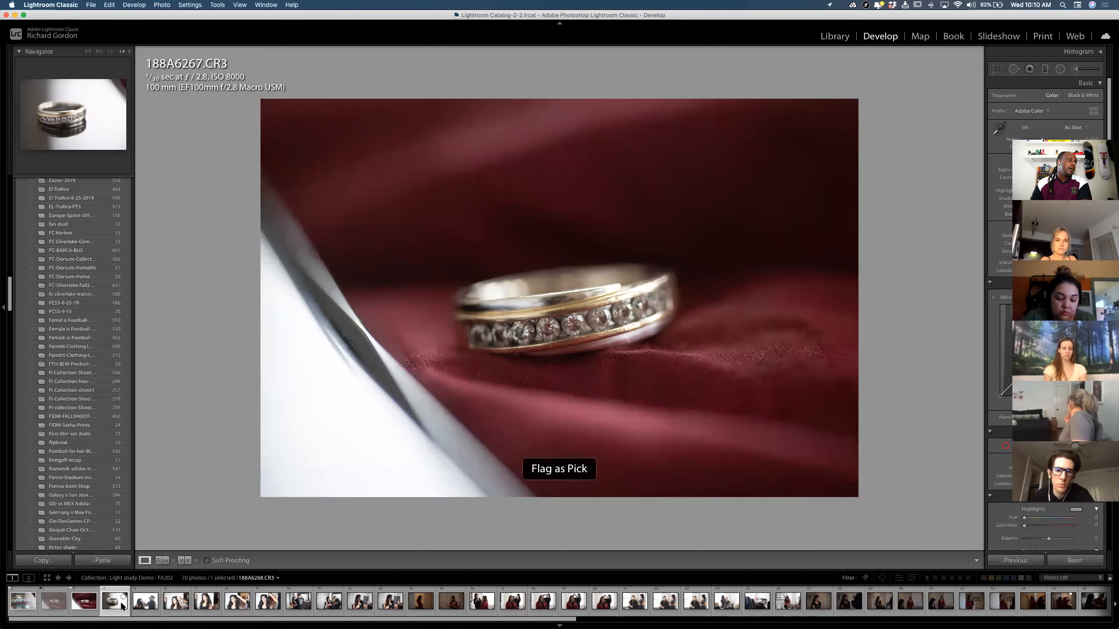
left_click(167, 604)
left_click(148, 604)
key("p")
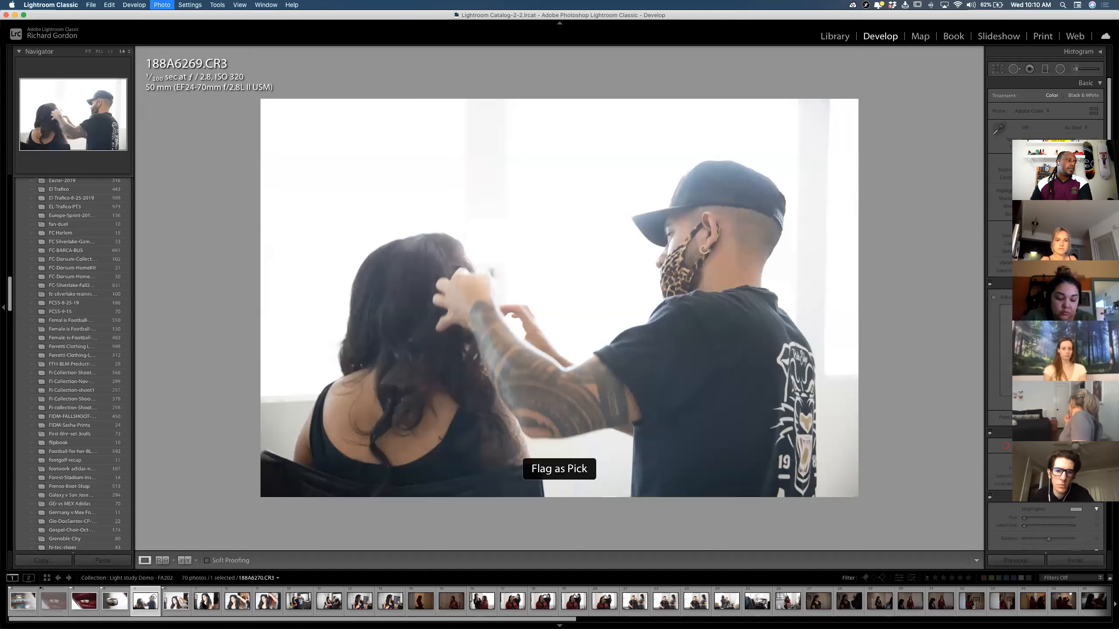
left_click(206, 607)
key("p")
left_click(240, 607)
key("p")
left_click(273, 608)
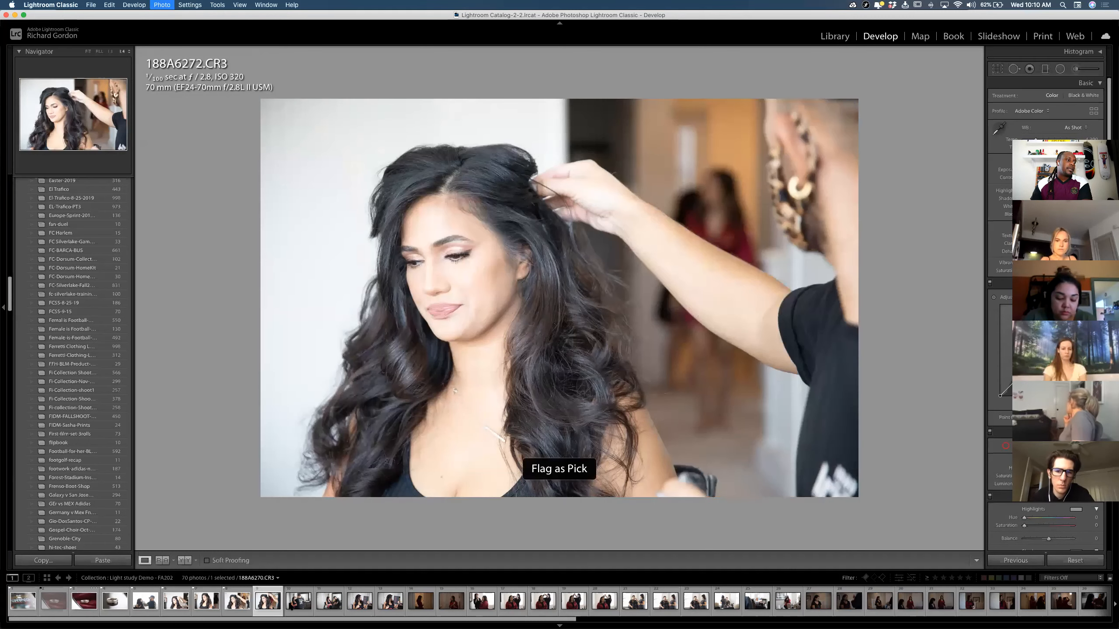
left_click(323, 604)
key("p")
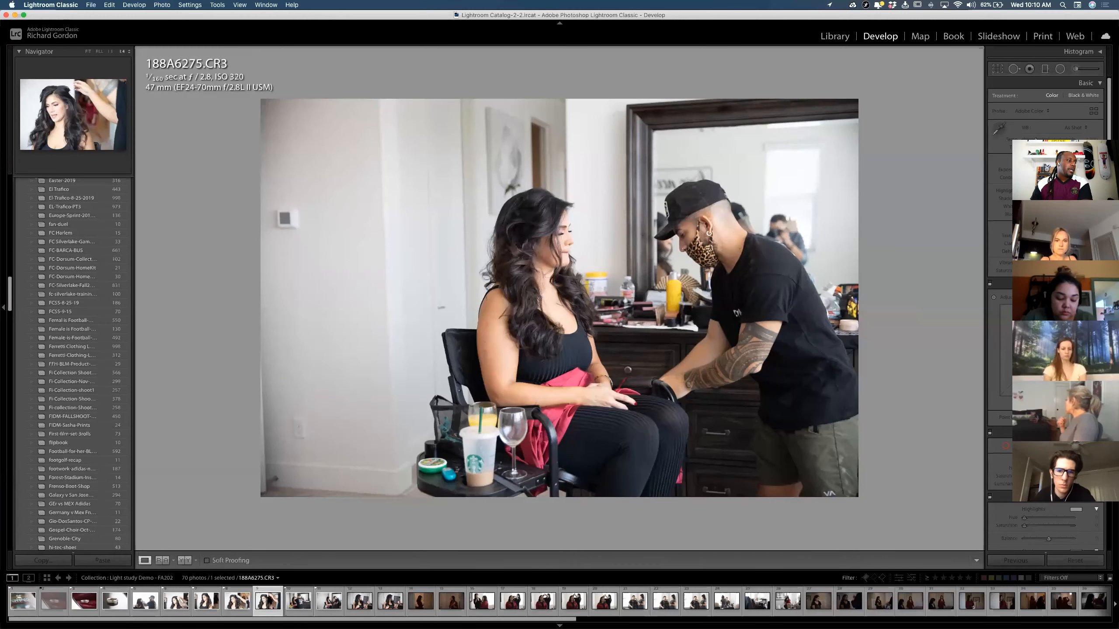
key("p")
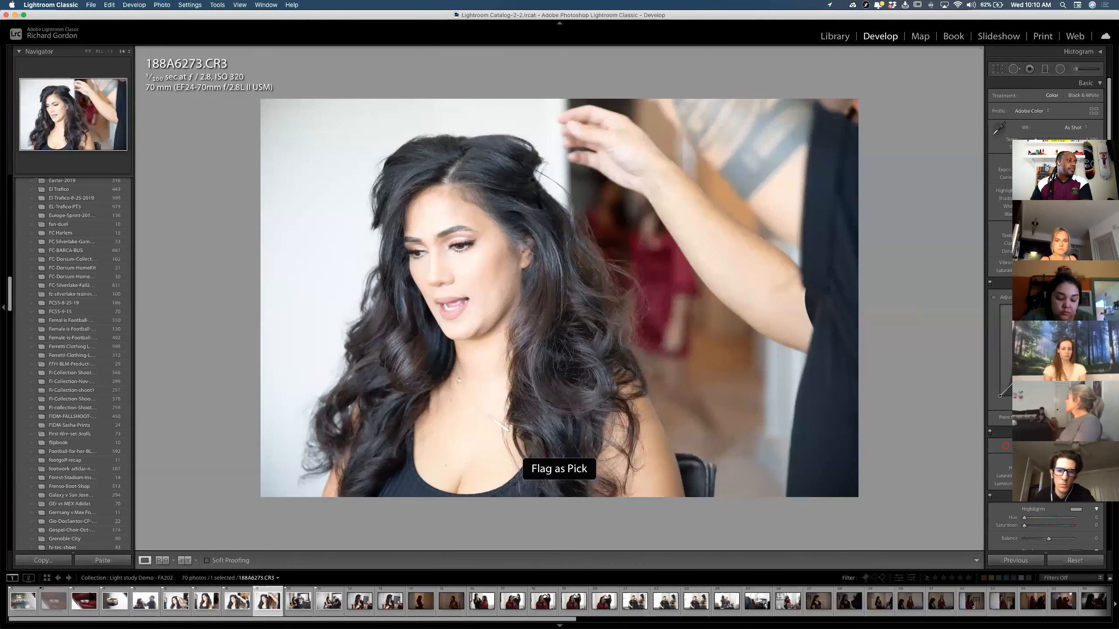
Flag the six photos from 188A6276.CR3 through 188A6281.CR3 as rejected
left_click(358, 608)
key("x")
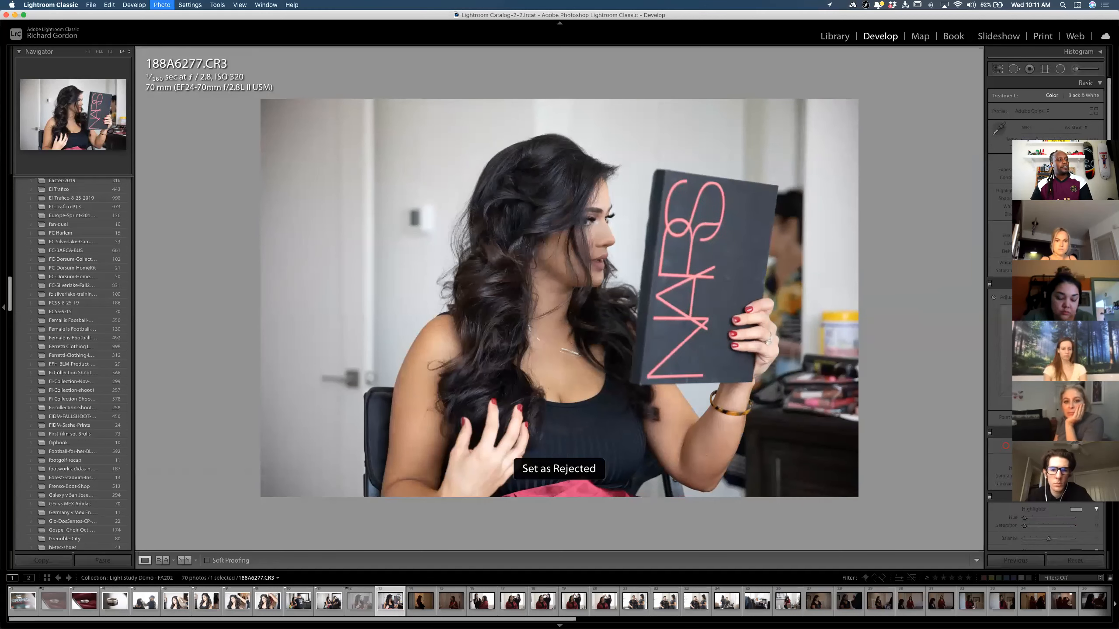
key("x")
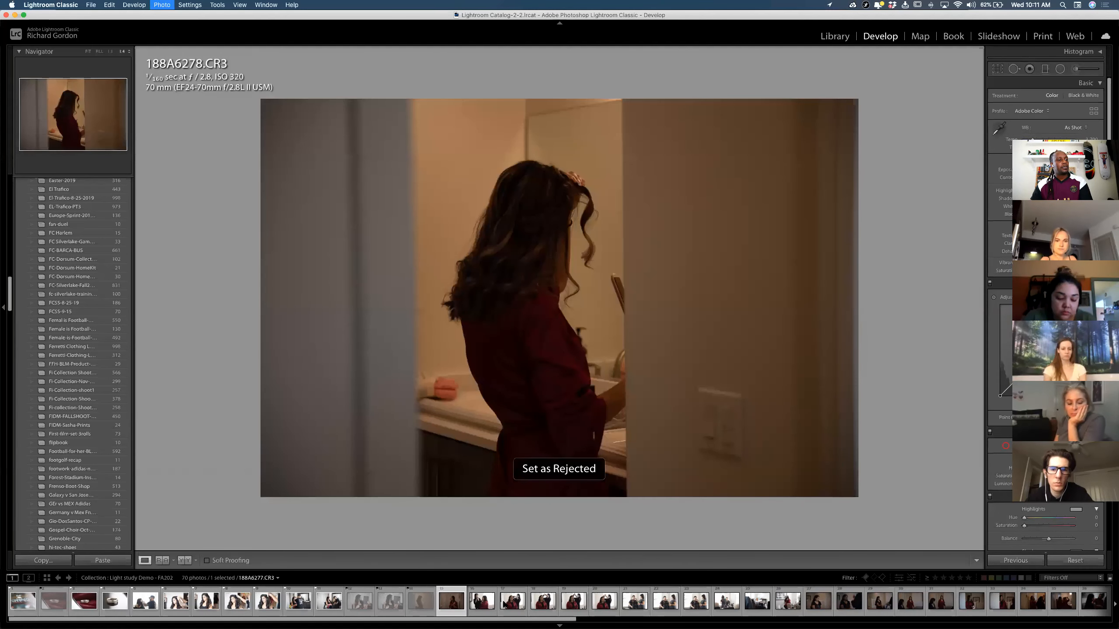
key("x")
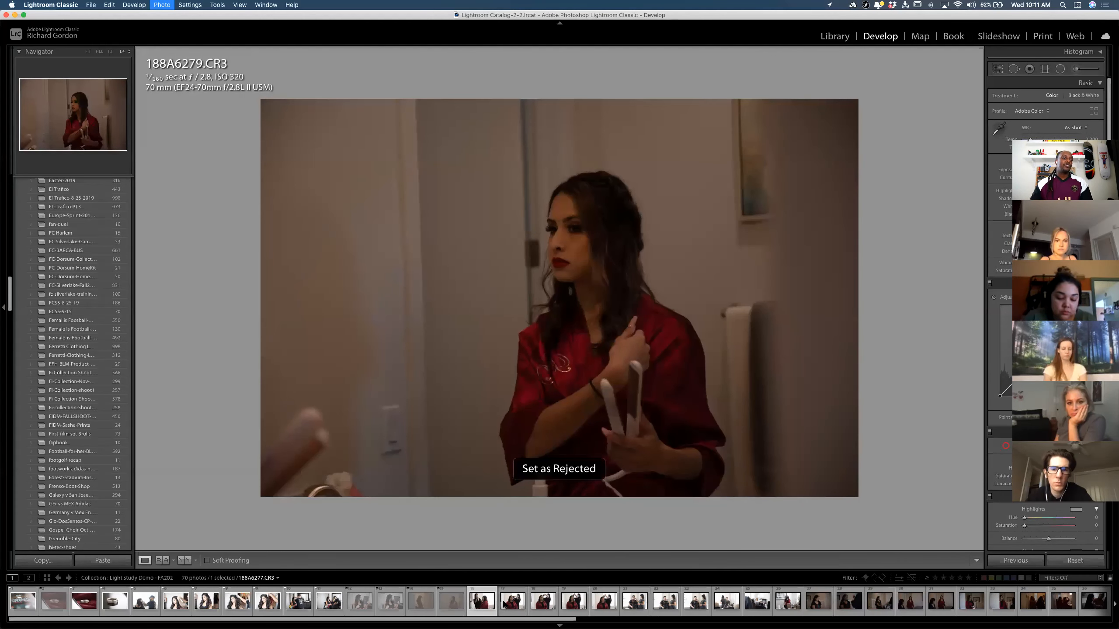
key("x")
key("x")
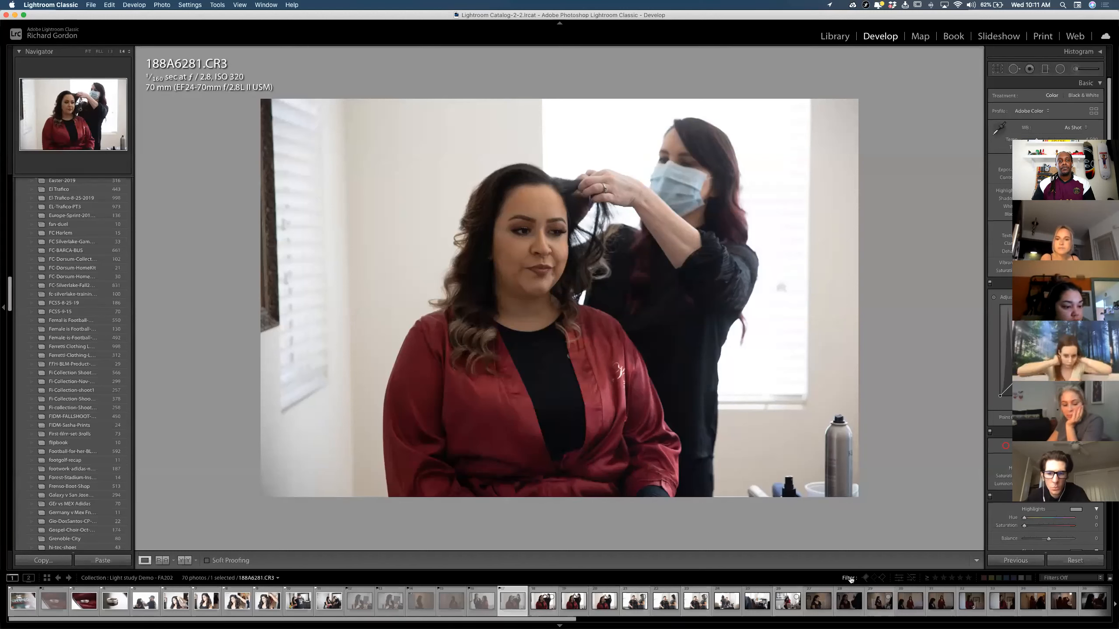
Collapse and restore the filmstrip's filter controls, and apply the Flagged filter preset to the collection
left_click(849, 578)
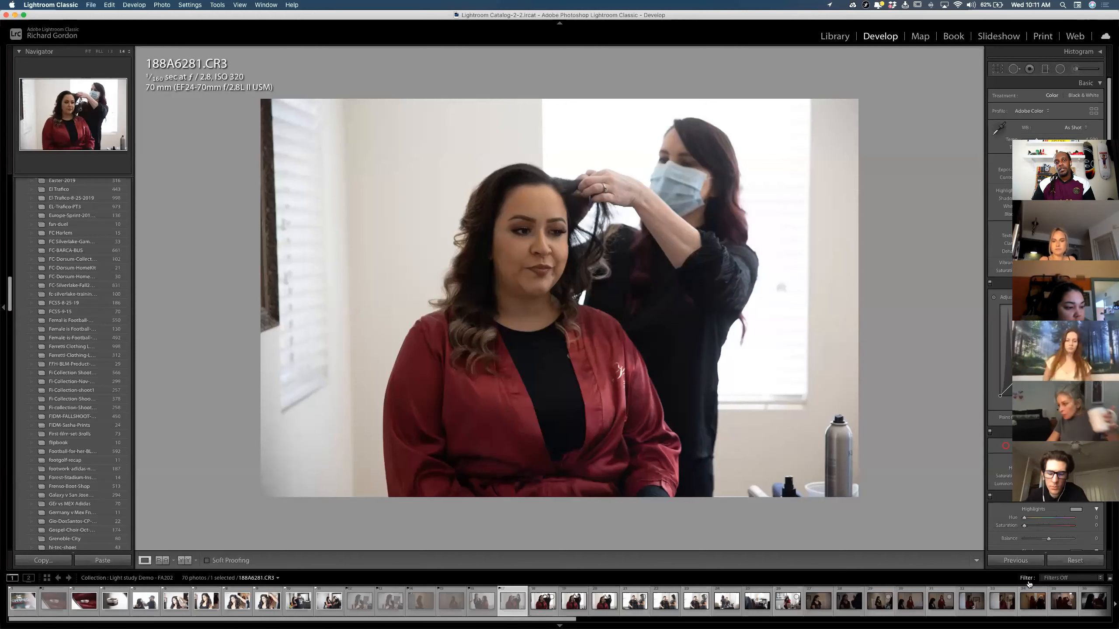
left_click(1025, 578)
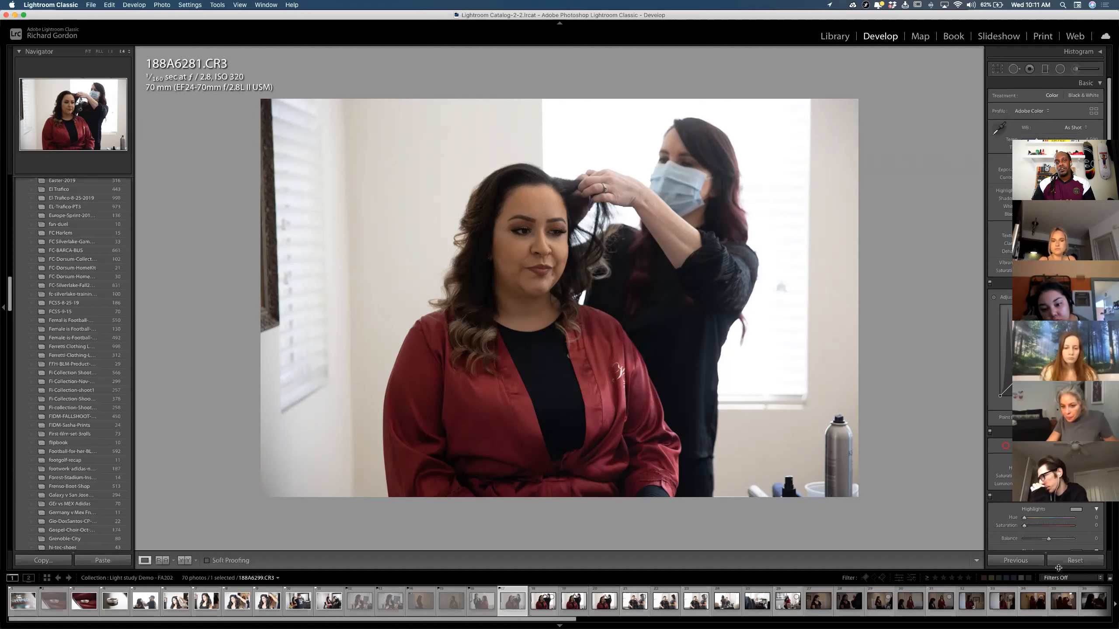
left_click(1073, 579)
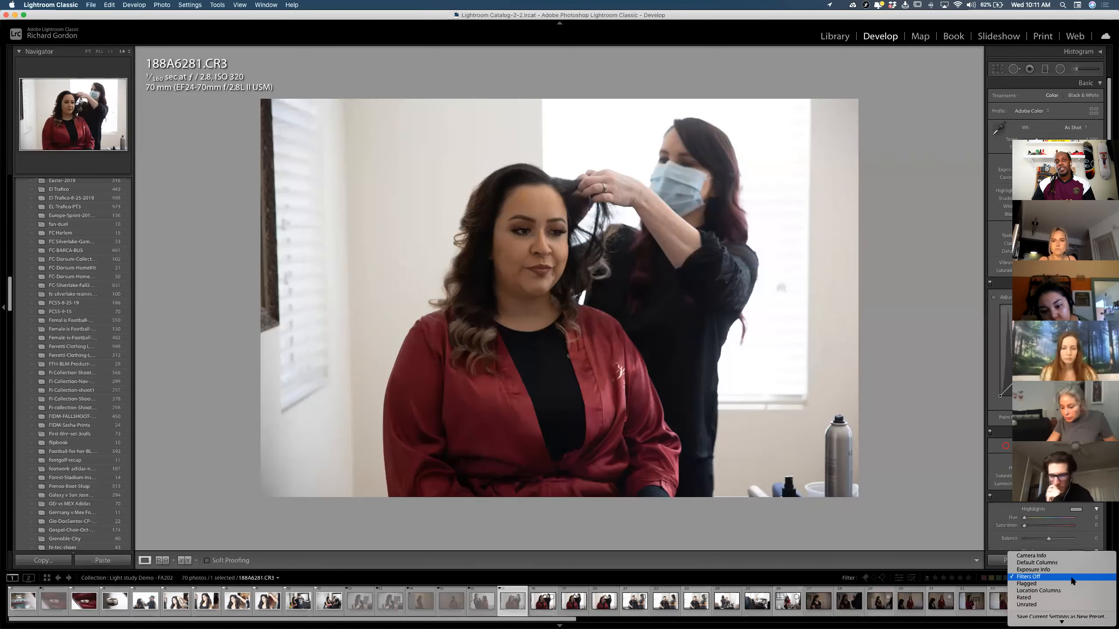
left_click(1063, 584)
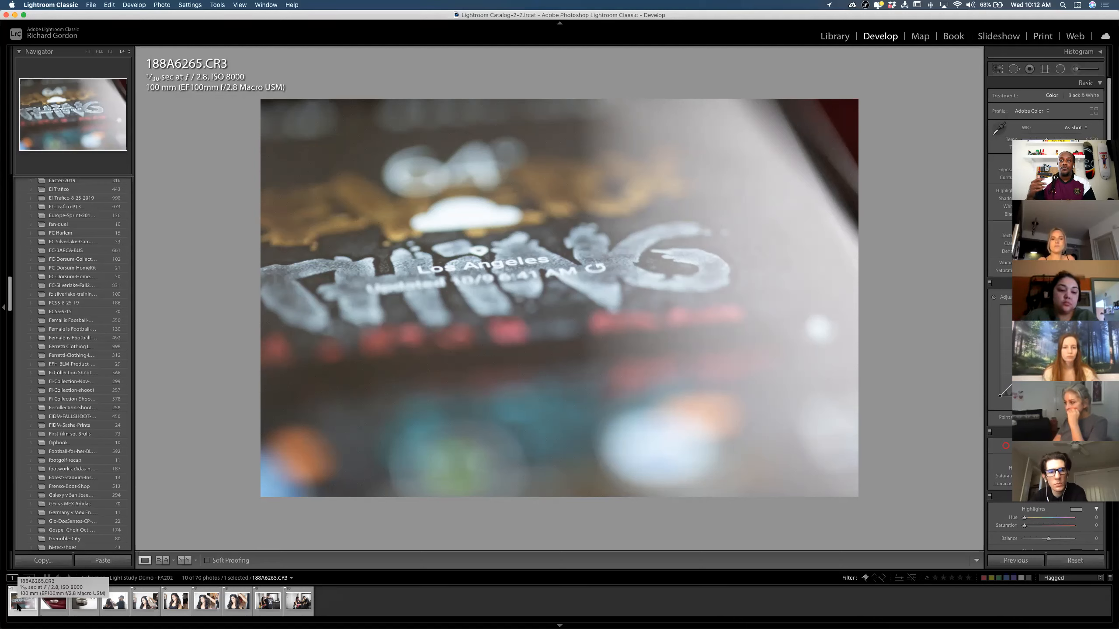
Give a 3-star rating to 188A6265.CR3, the ring photo 188A6268.CR3 and the hair-styling photo 188A6270.CR3
key("3")
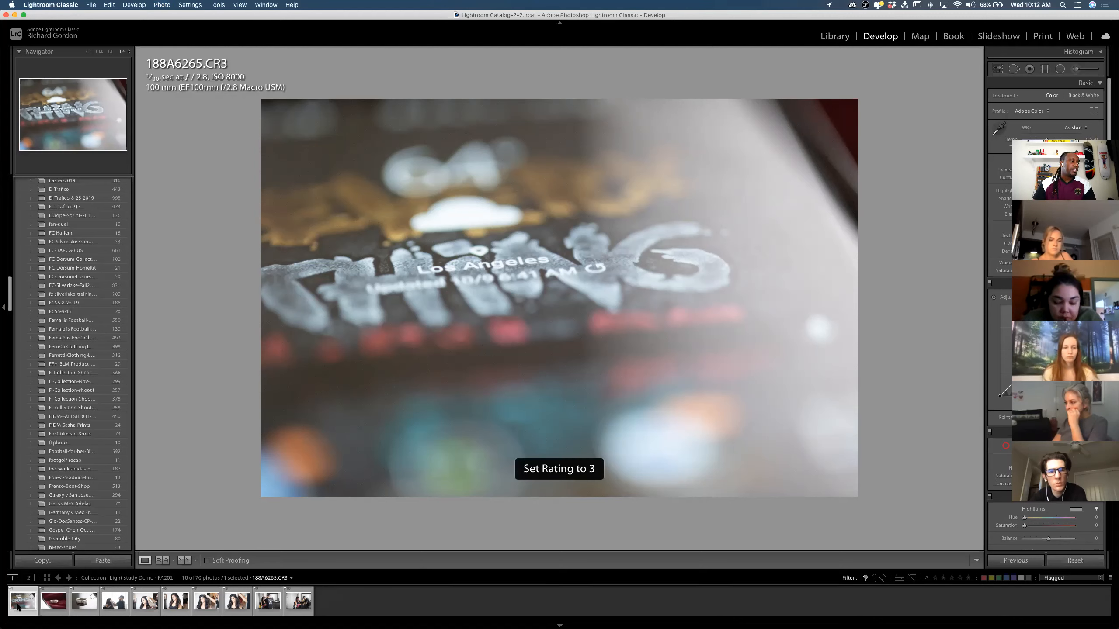
key("Right")
key("Right")
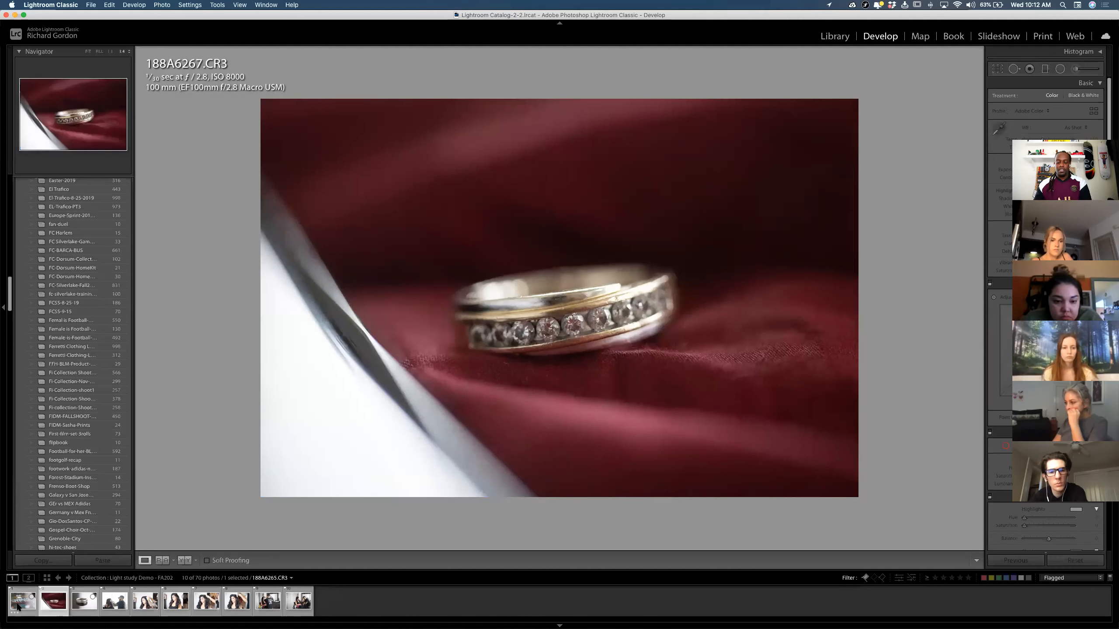
key("3")
key("Right")
key("Right")
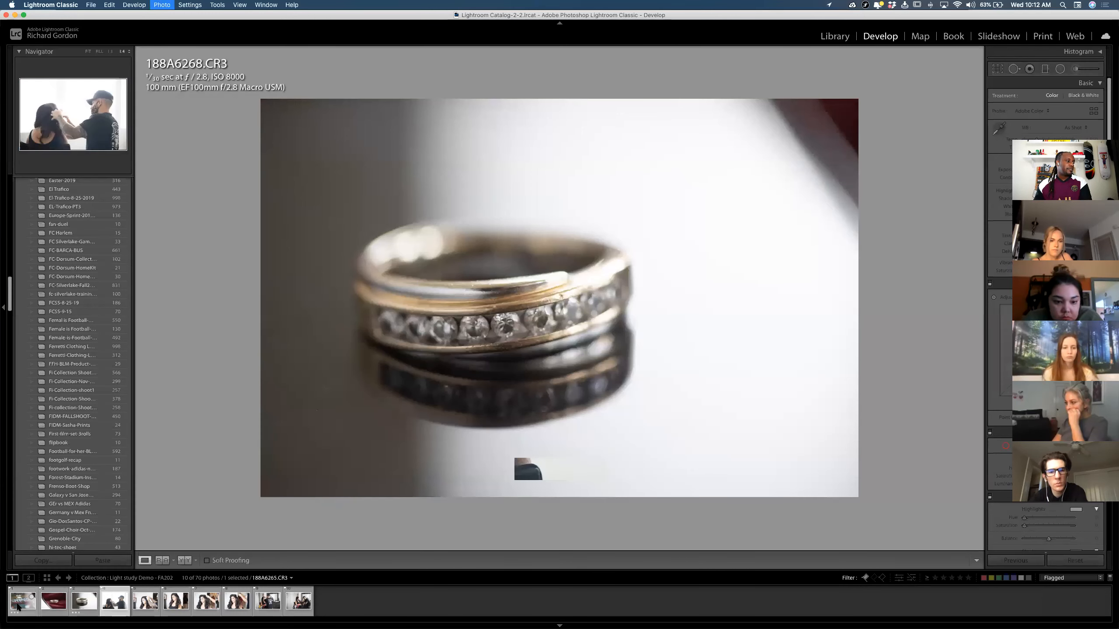
key("3")
key("Right")
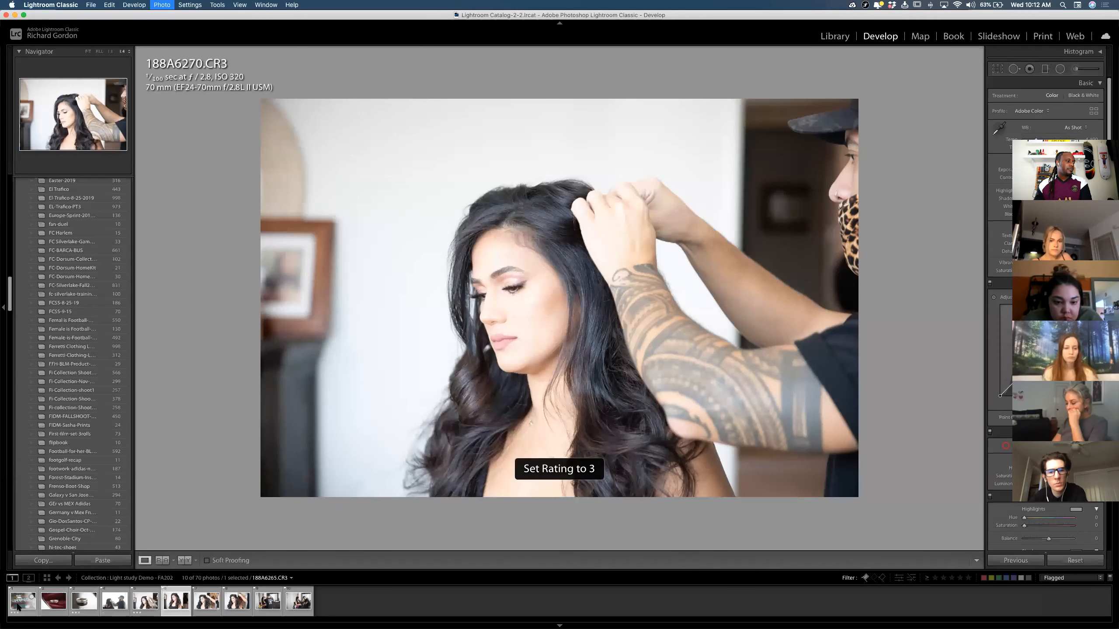
Give a 3-star rating to the photos from 188A6272.CR3 through 188A6275.CR3
key("Right")
key("3")
key("Right")
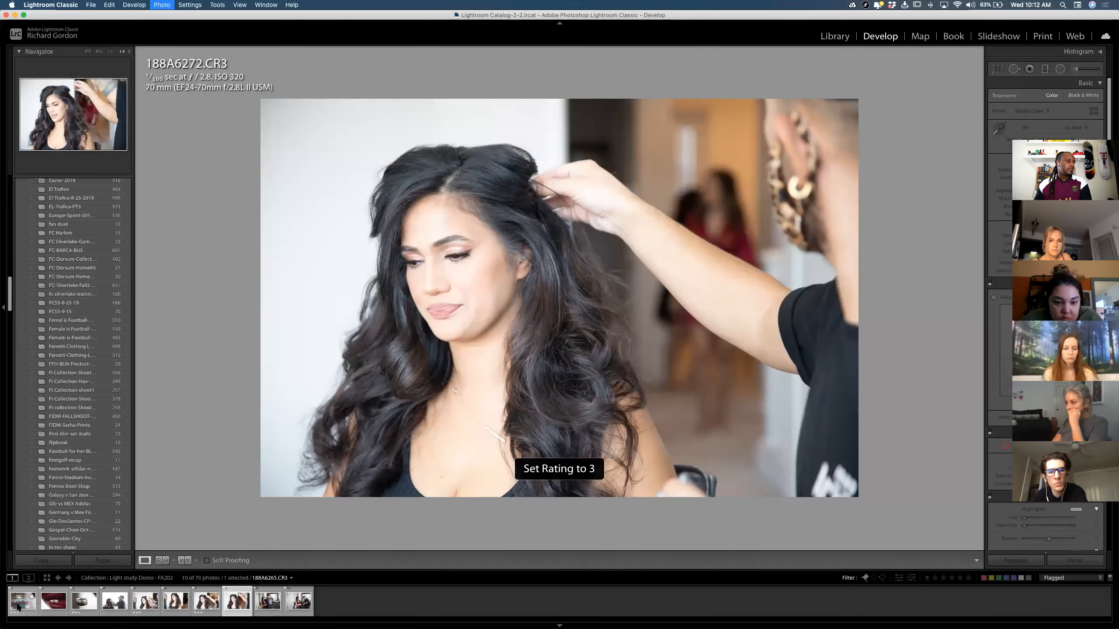
key("Right")
key("3")
key("Right")
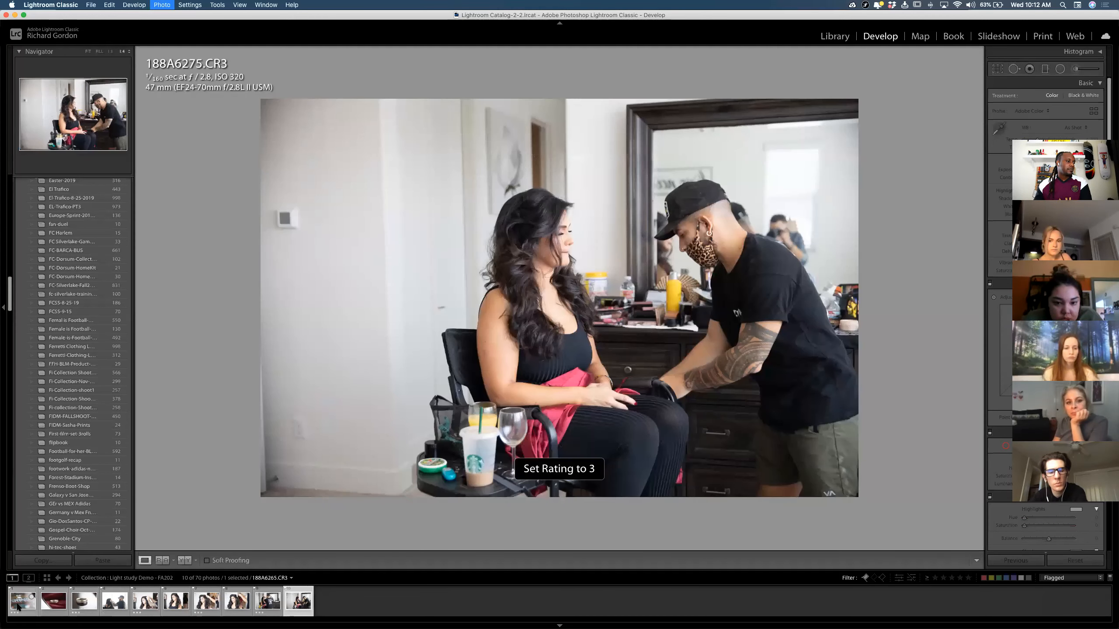
key("3")
key("Left")
key("Left")
key("3")
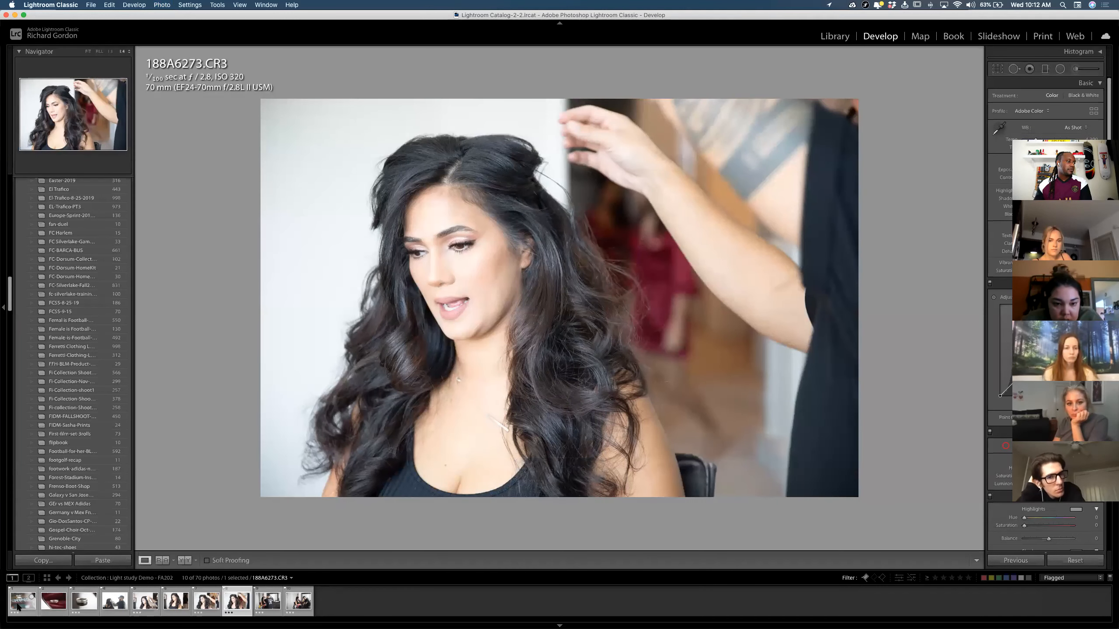
Go back to the hair-styling photo 188A6270.CR3 and clear its star rating
key("Left")
key("Left")
key("Left")
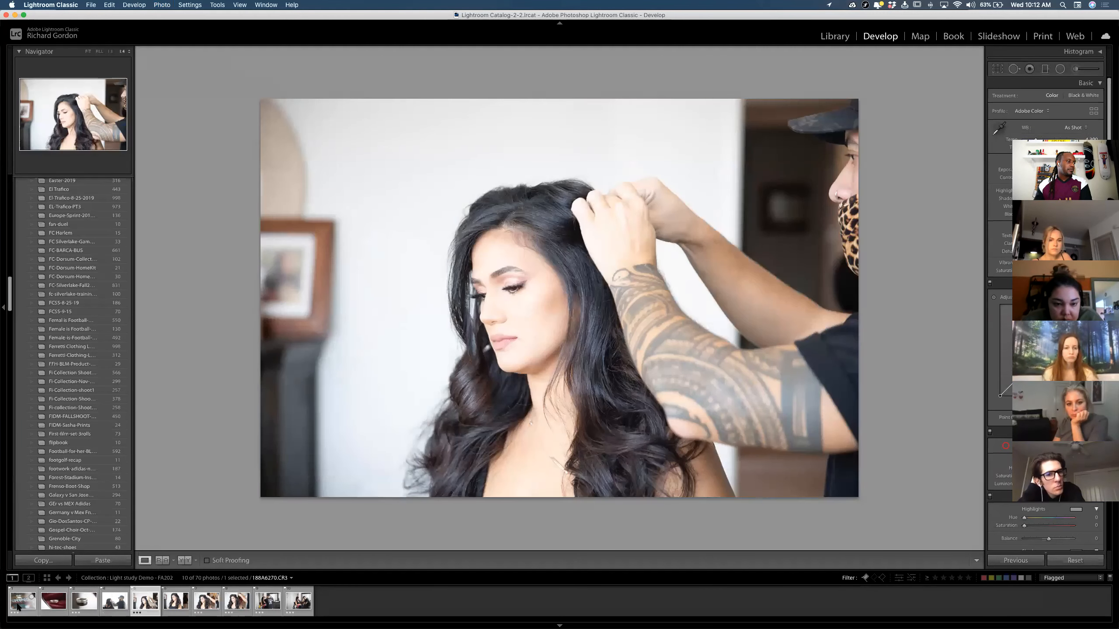
key("0")
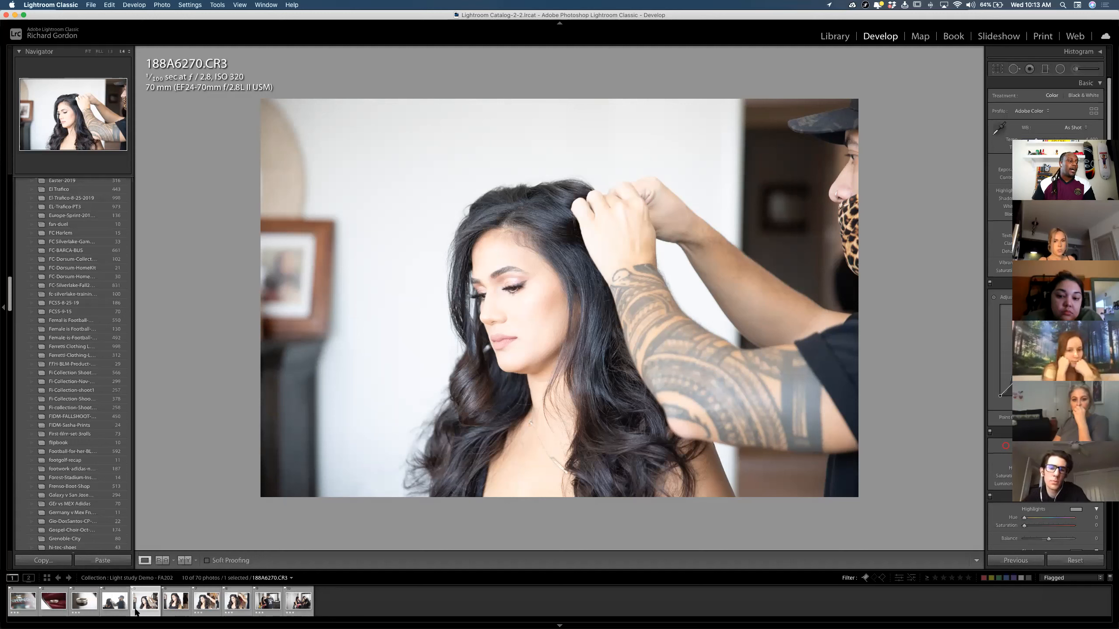
Filter the flagged photos by a 3-star rating and set the rating condition to "Rating is equal to"
mouse_move(498, 621)
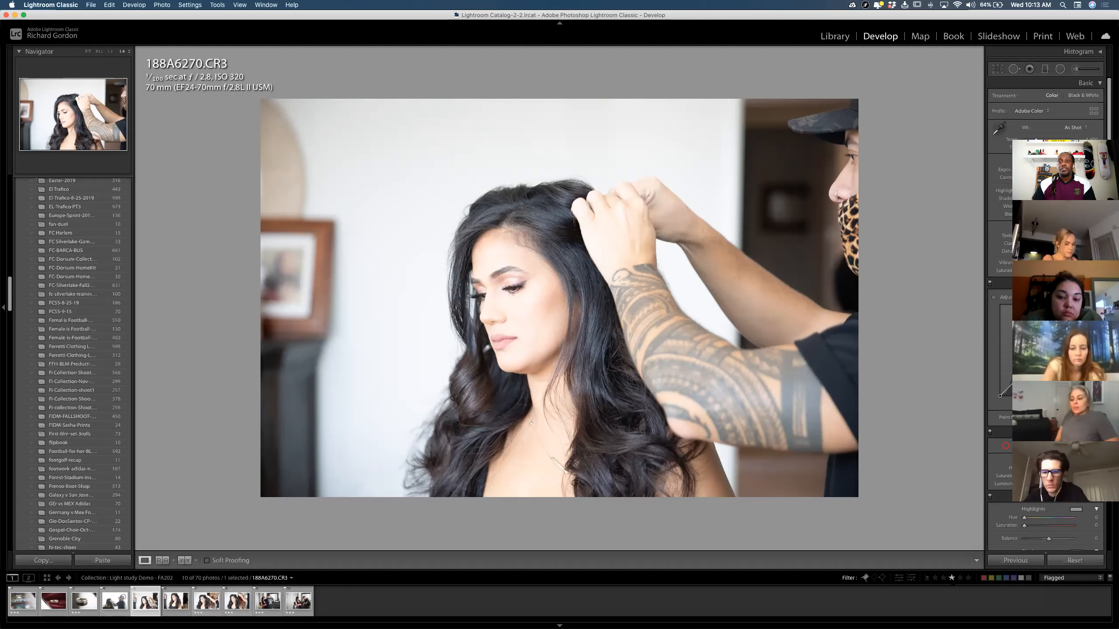
left_click(951, 578)
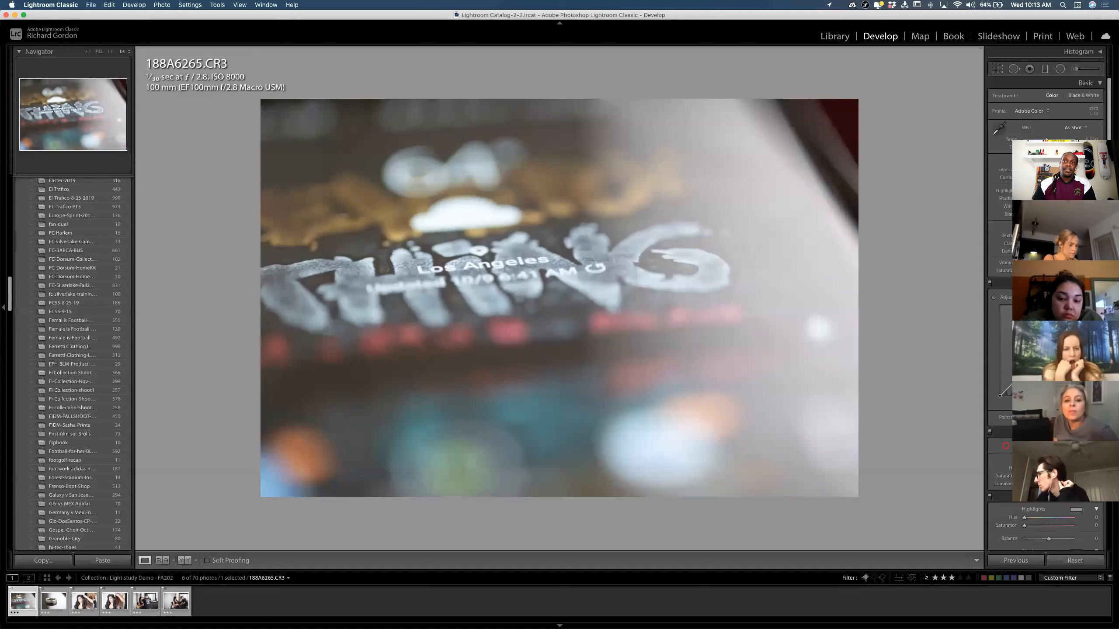
left_click(928, 579)
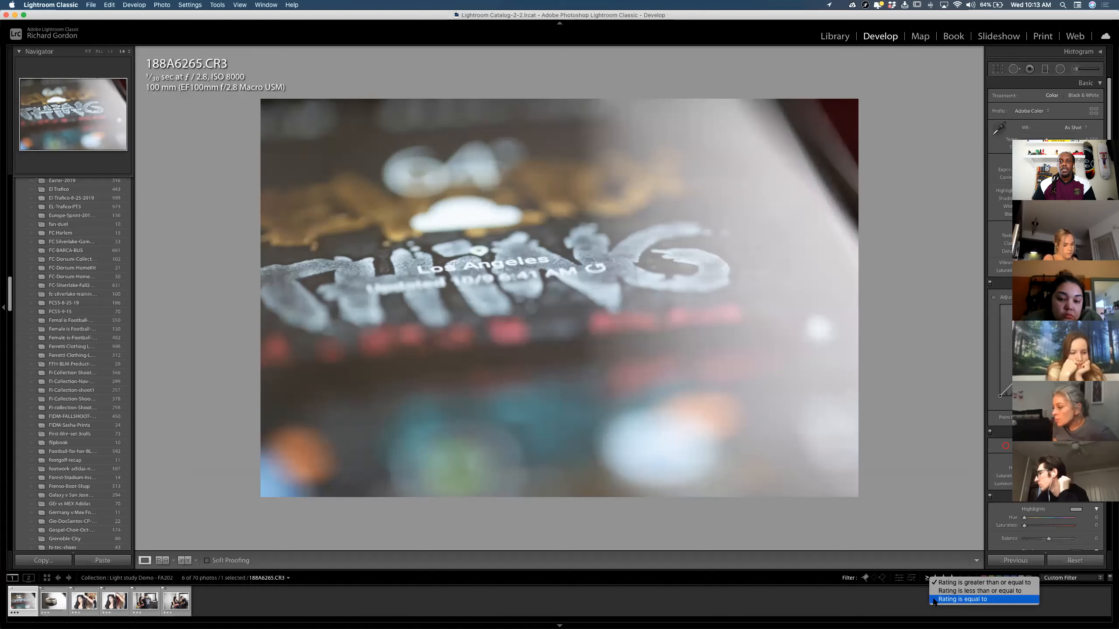
left_click(934, 599)
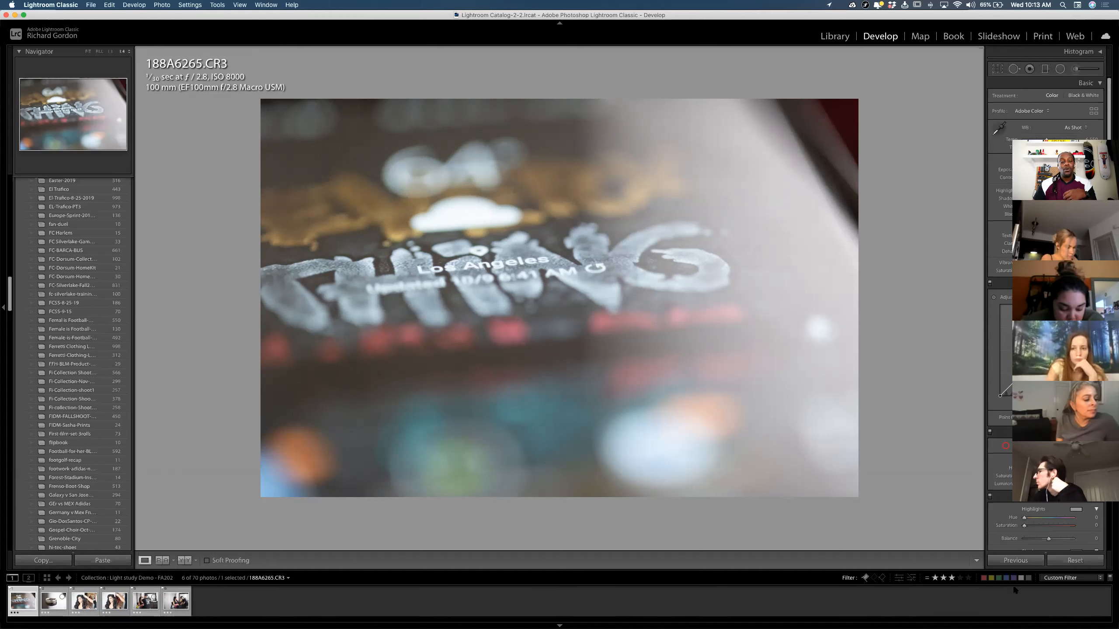
Turn the filters off, select all photos in the collection and look through the whole filmstrip
left_click(1052, 577)
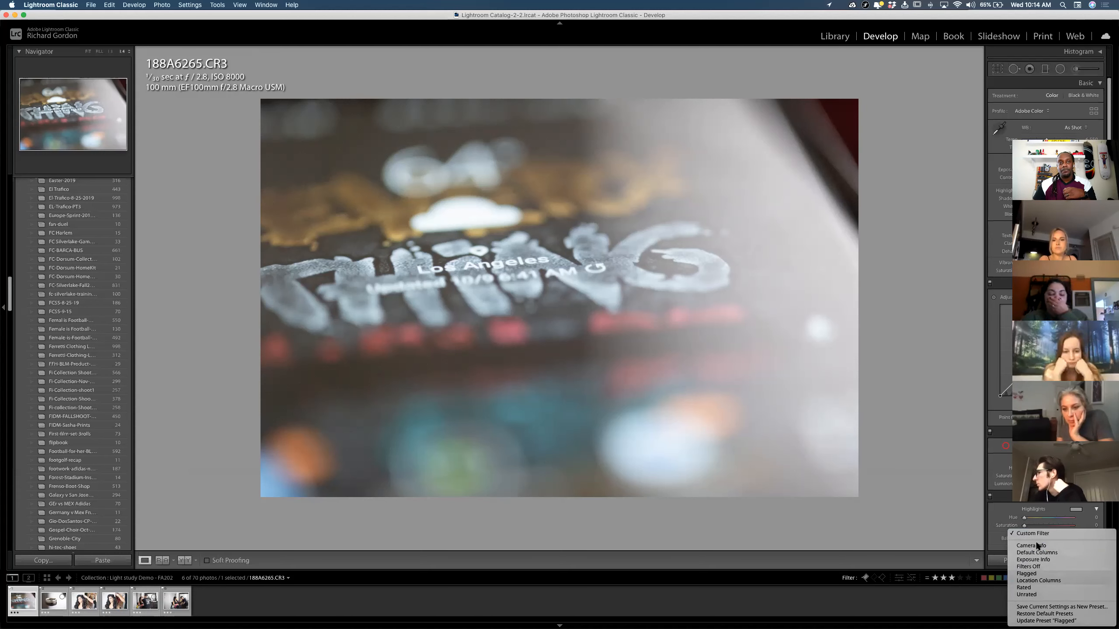
left_click(1043, 567)
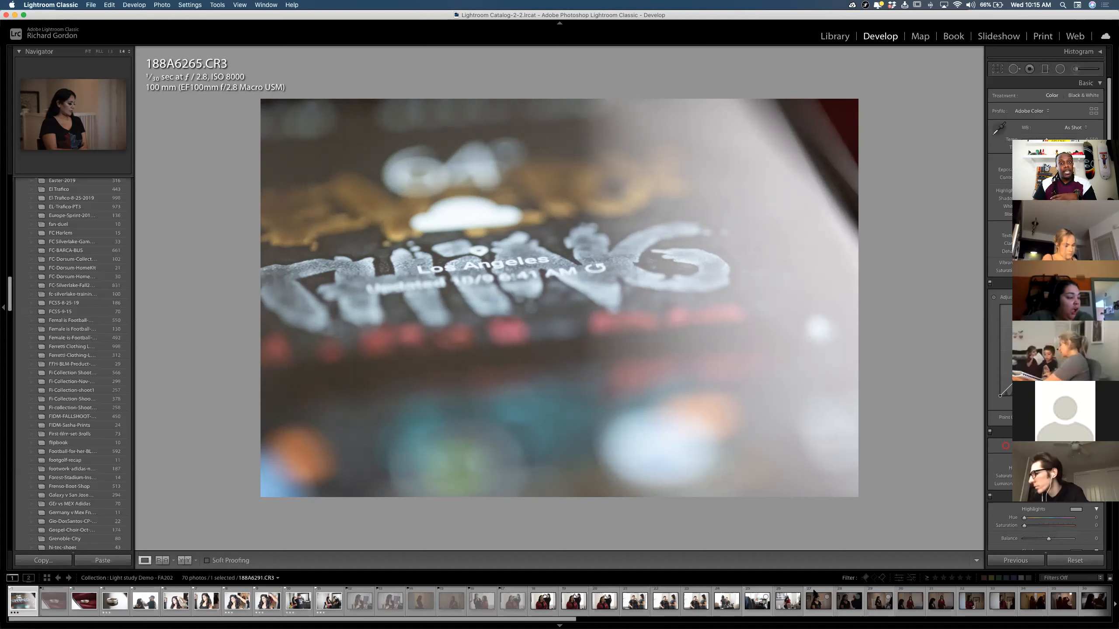
key("super+z")
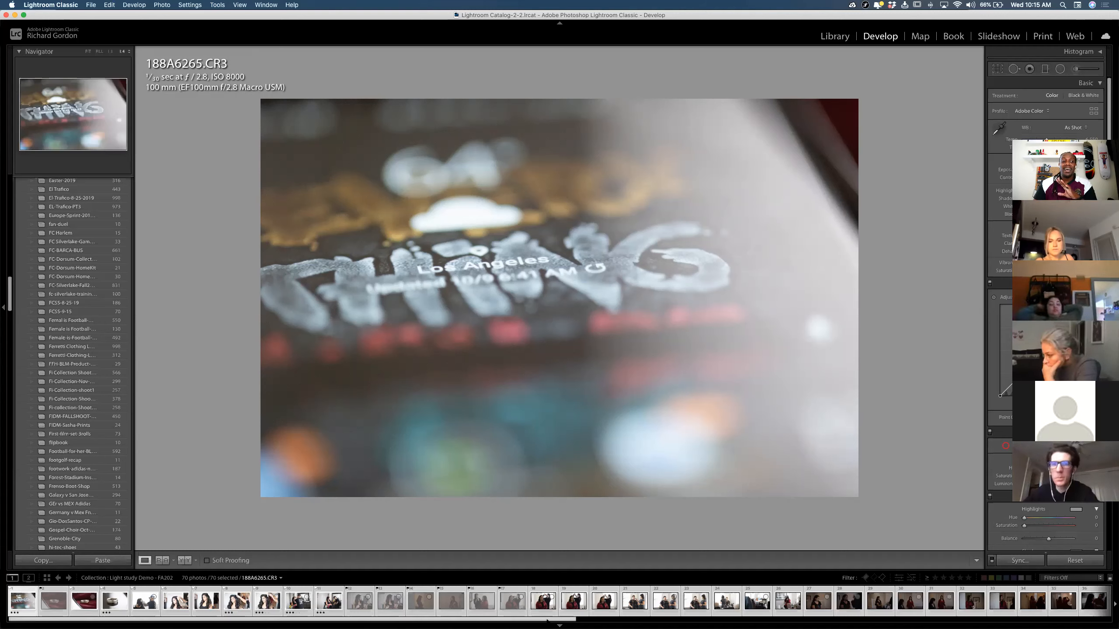
left_click_drag(547, 620, 1083, 620)
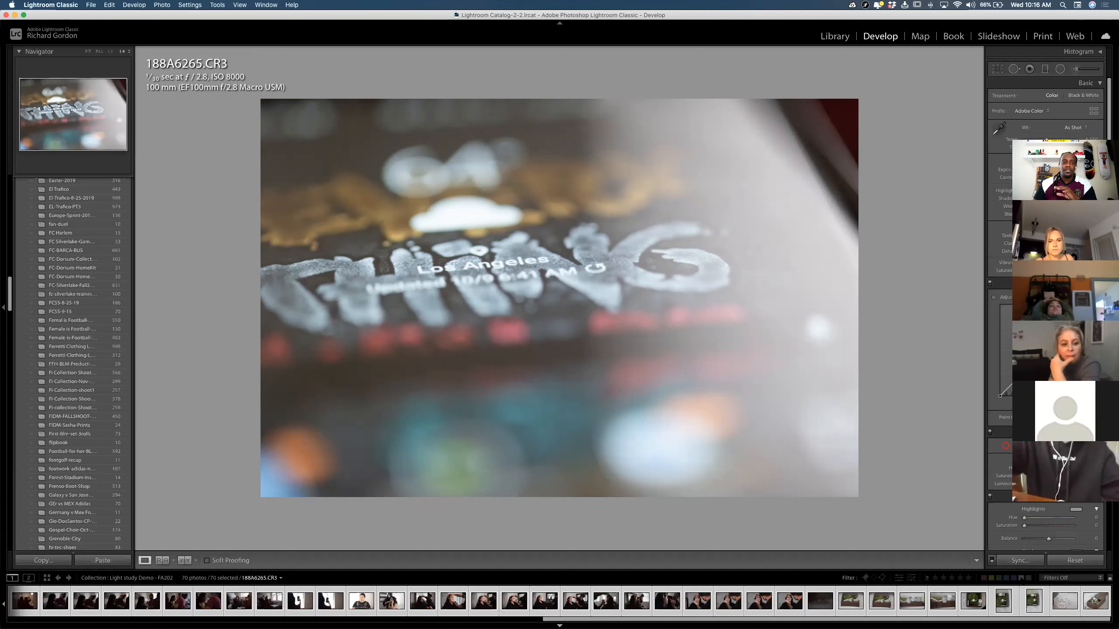
left_click_drag(558, 621, 14, 612)
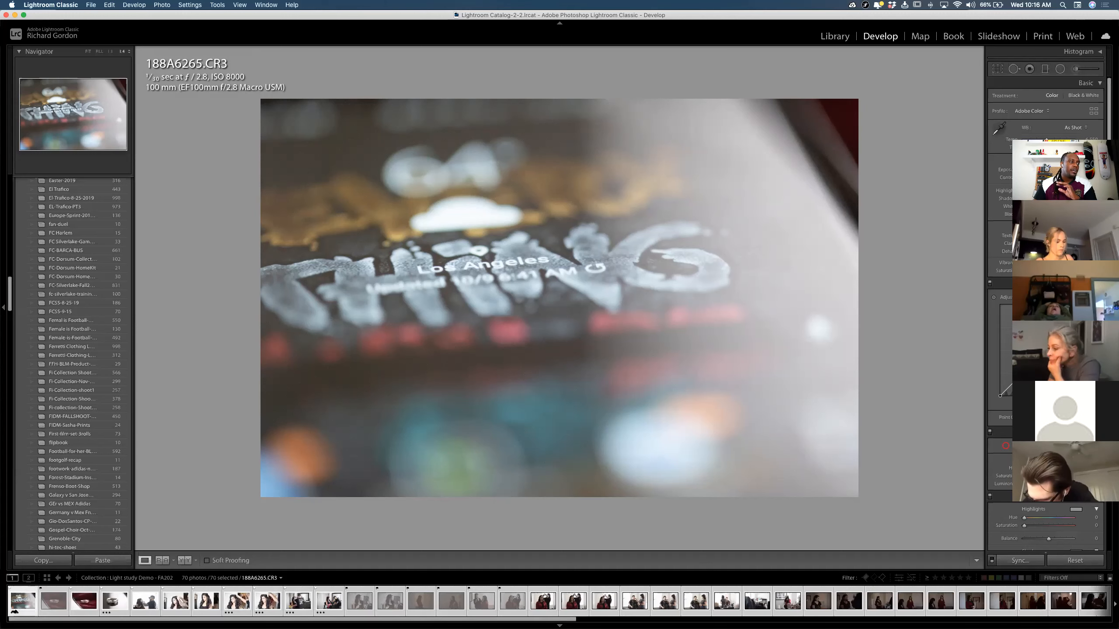
Select the filmstrip photos from 188A6265.CR3 through 188A6287.CR3 and open the export settings for them
left_click(27, 593)
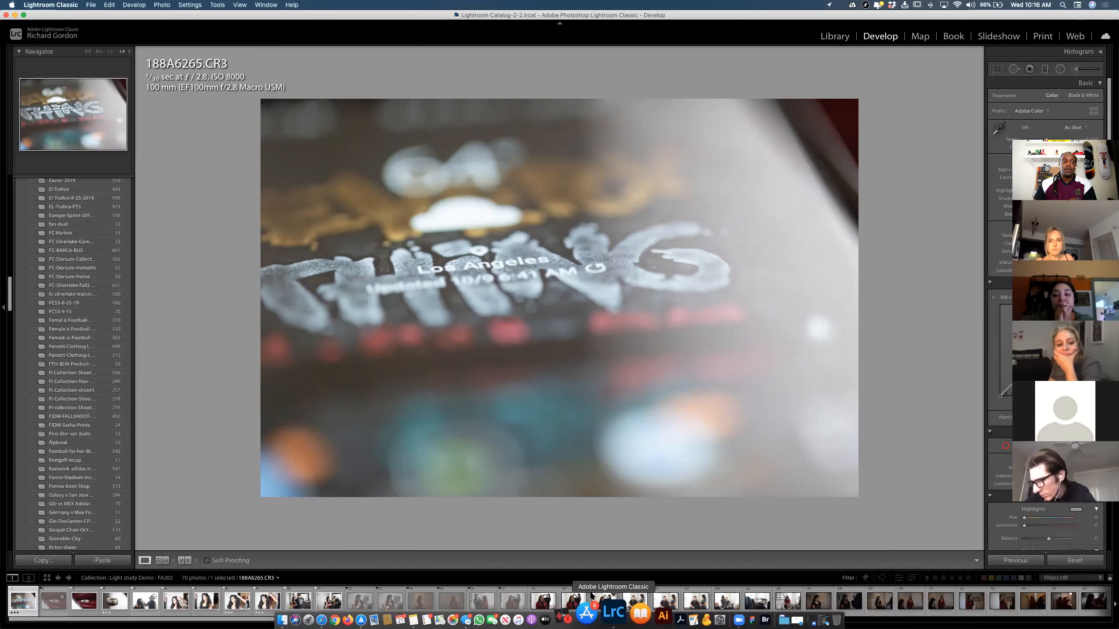
left_click(704, 591, "shift")
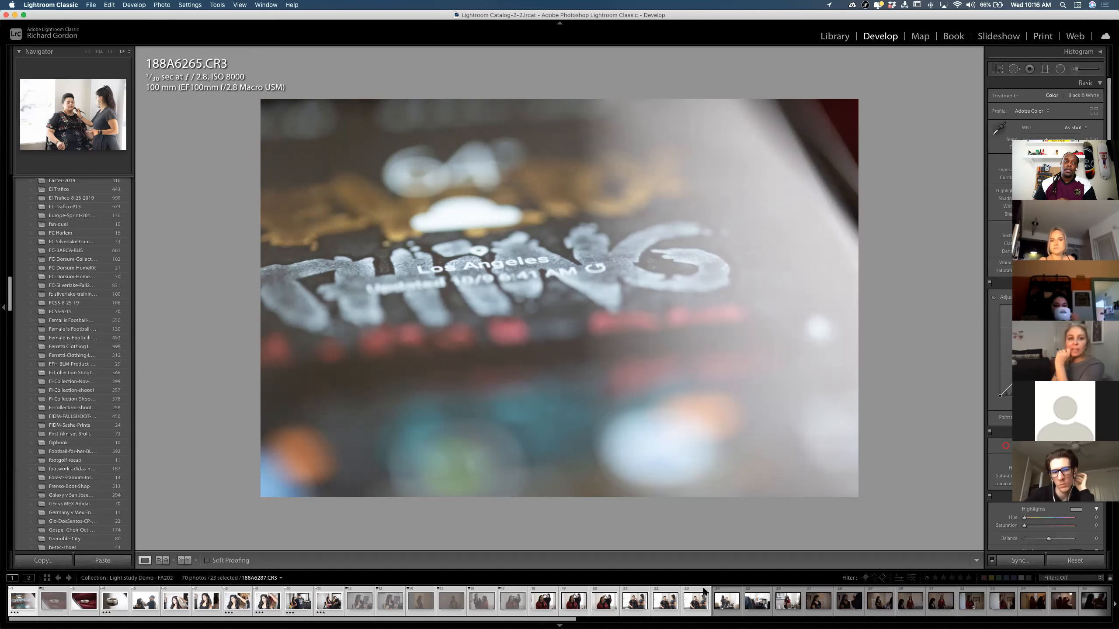
right_click(704, 591)
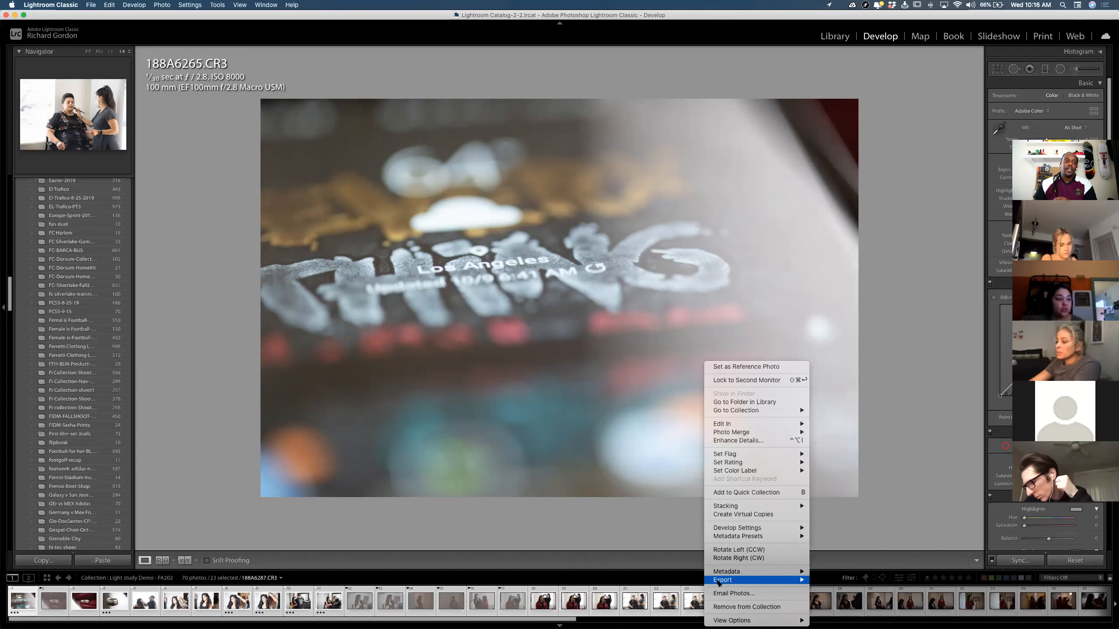
mouse_move(724, 582)
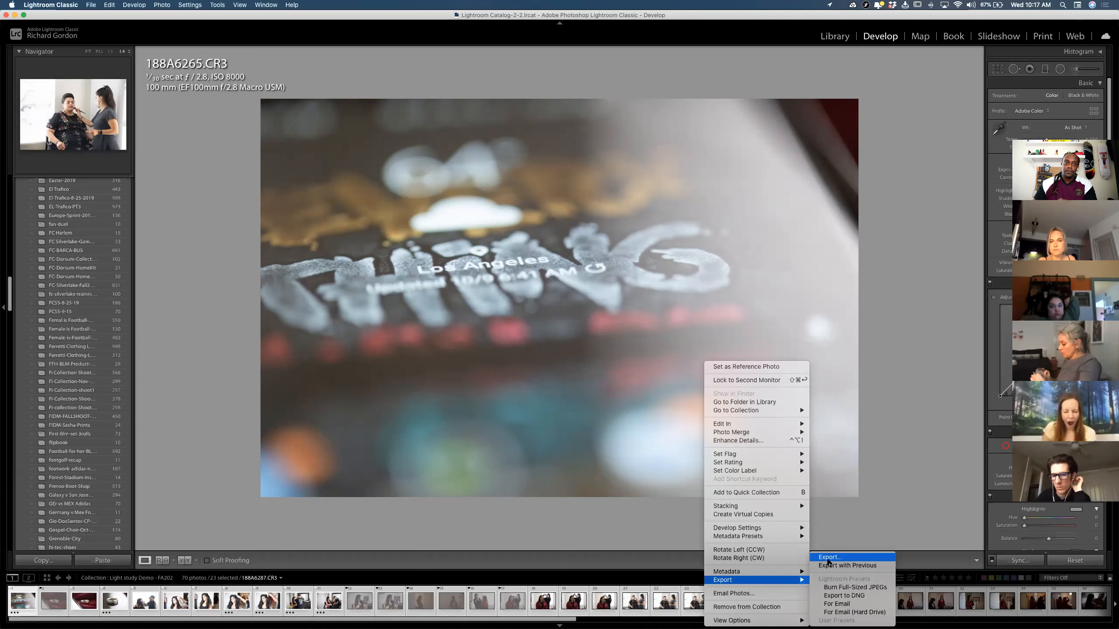
left_click(828, 558)
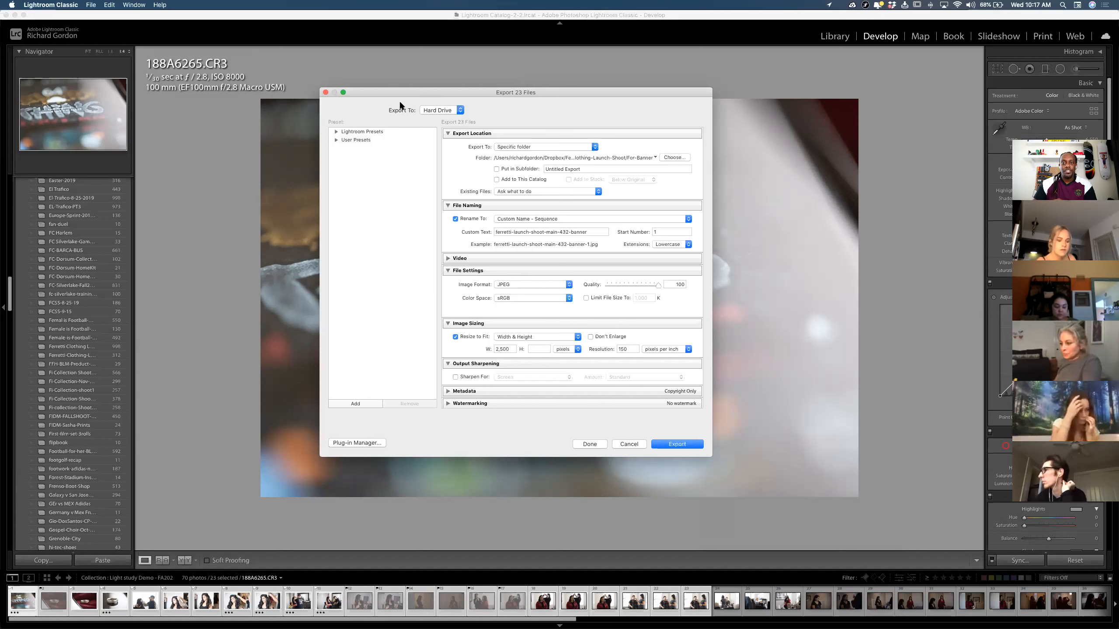
Review the export destination choices and select Hard Drive
left_click(432, 113)
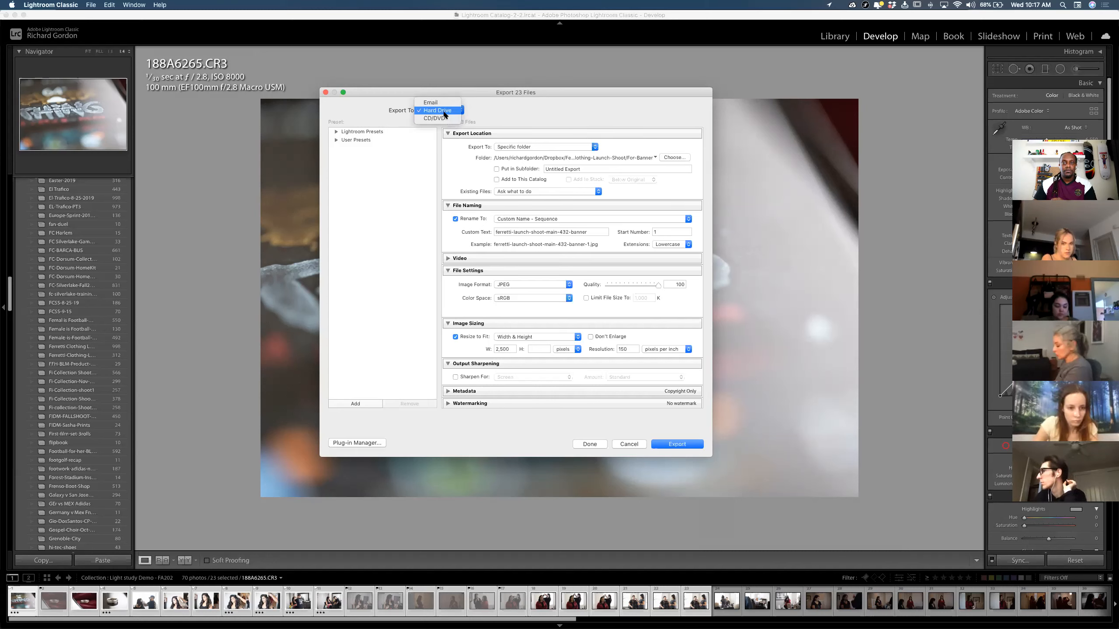
left_click(444, 114)
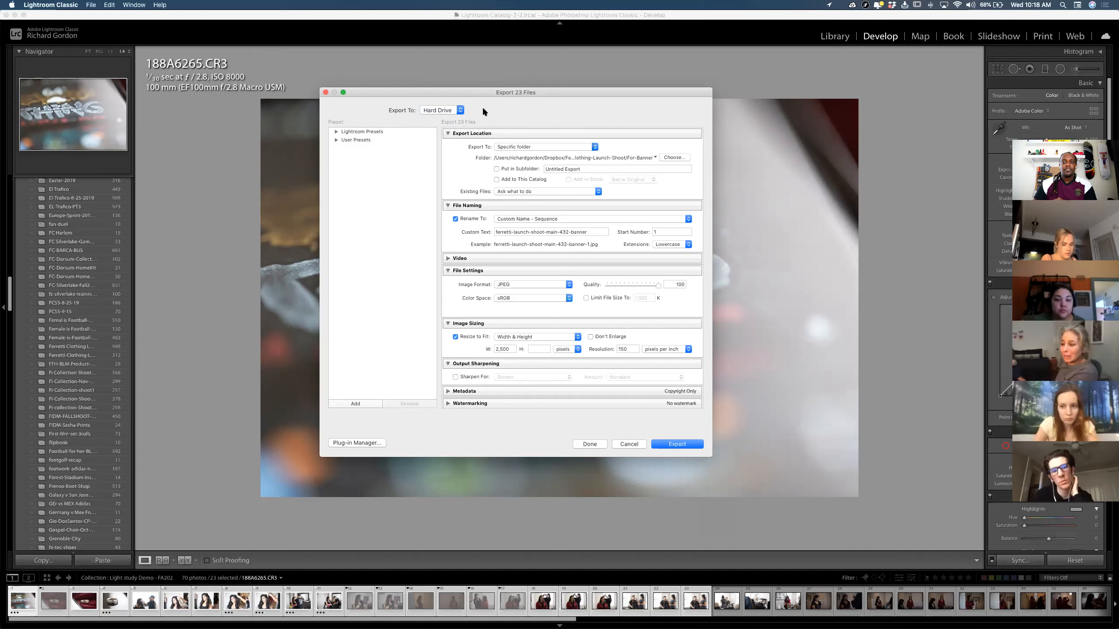
left_click(461, 114)
left_click(456, 111)
left_click(458, 112)
left_click(453, 111)
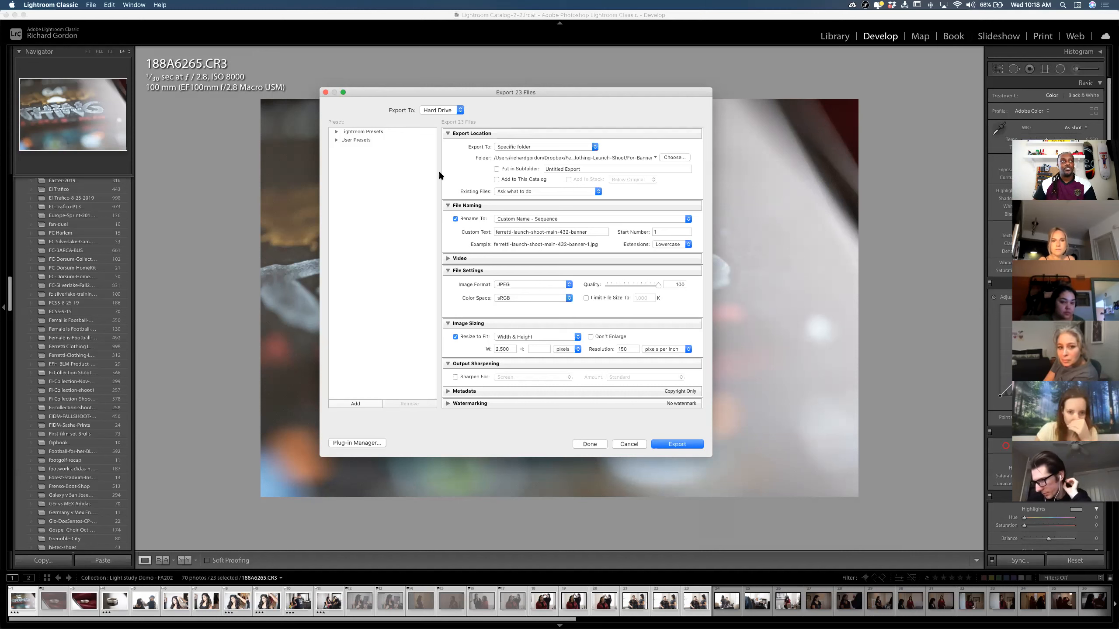
Collapse the expanded export settings sections, from Export Location through Output Sharpening
left_click(448, 134)
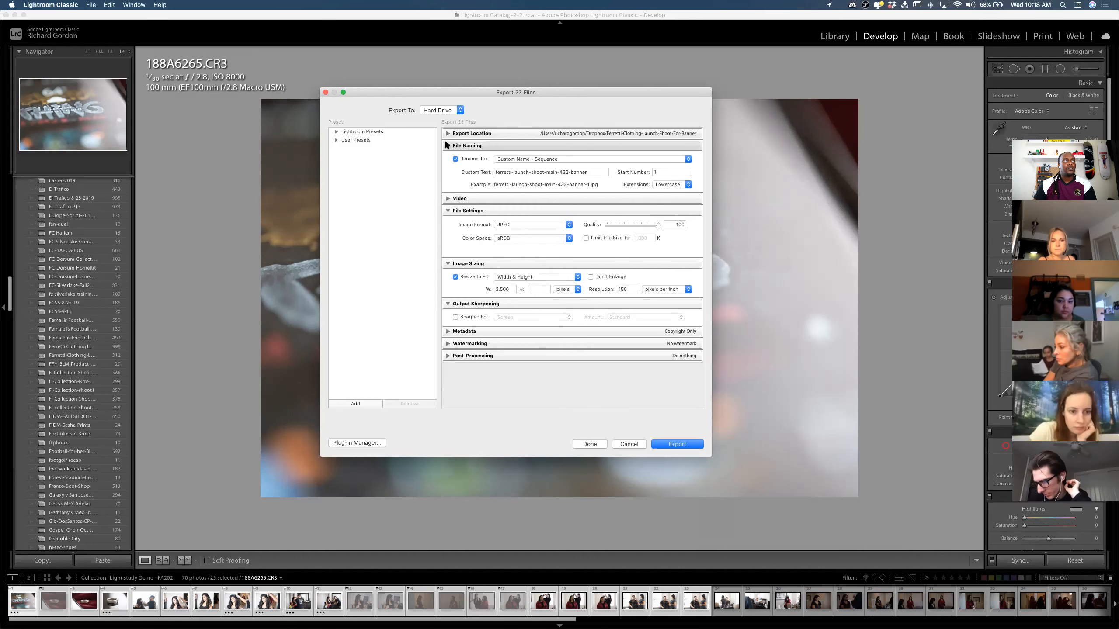
left_click(447, 146)
left_click(447, 158)
left_click(447, 158)
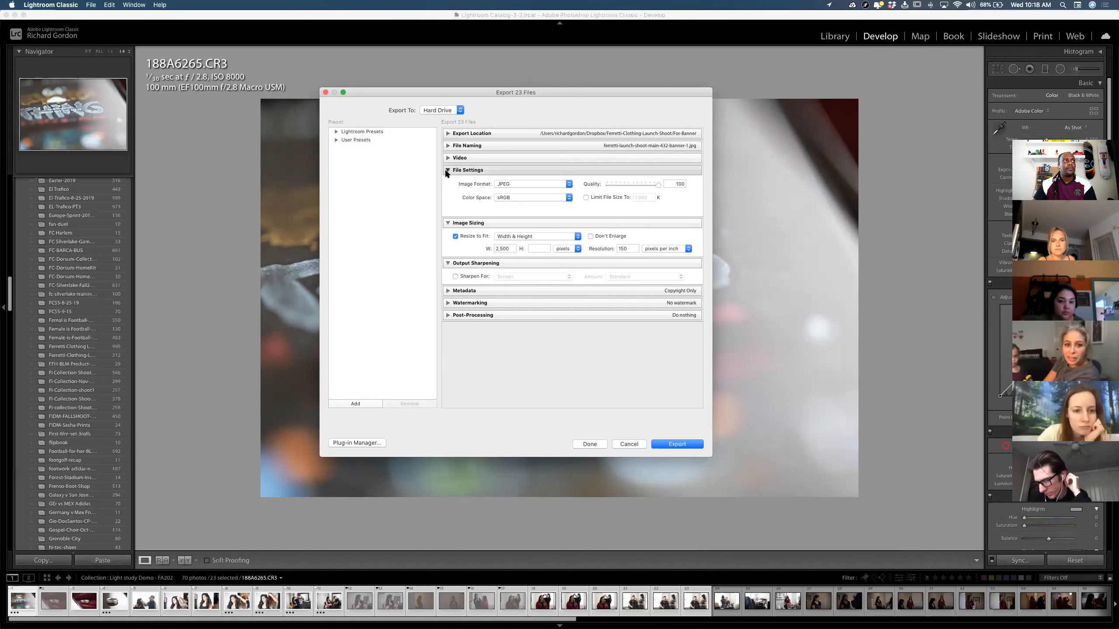
left_click(447, 169)
left_click(447, 182)
left_click(447, 195)
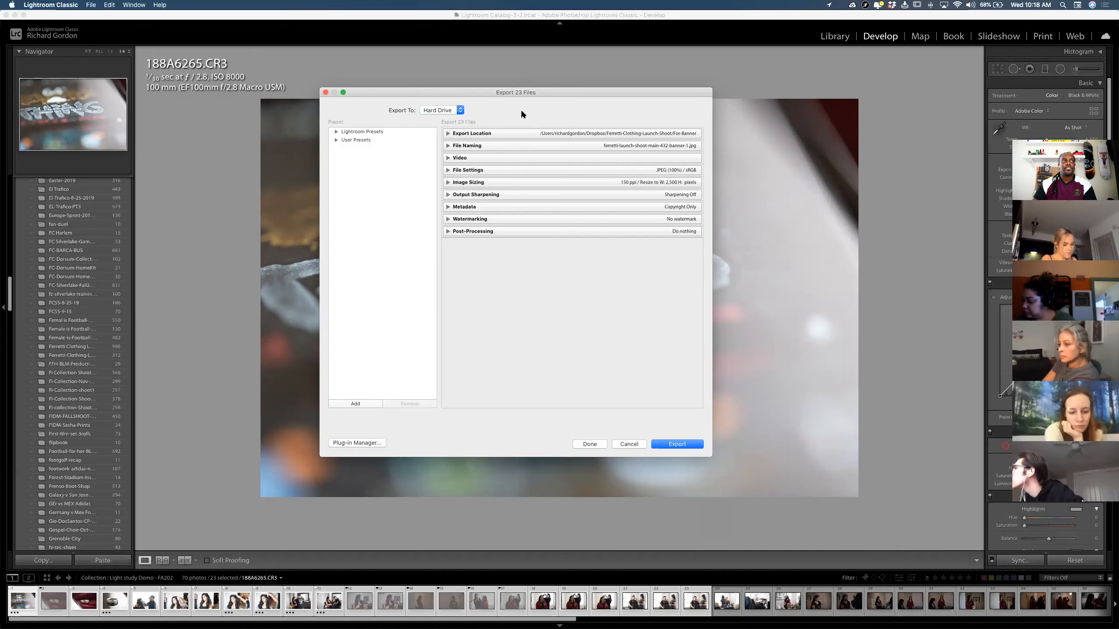
Expand Export Location, set the export to a specific folder and browse to the 8TB-NO-USD drive for it
left_click(445, 134)
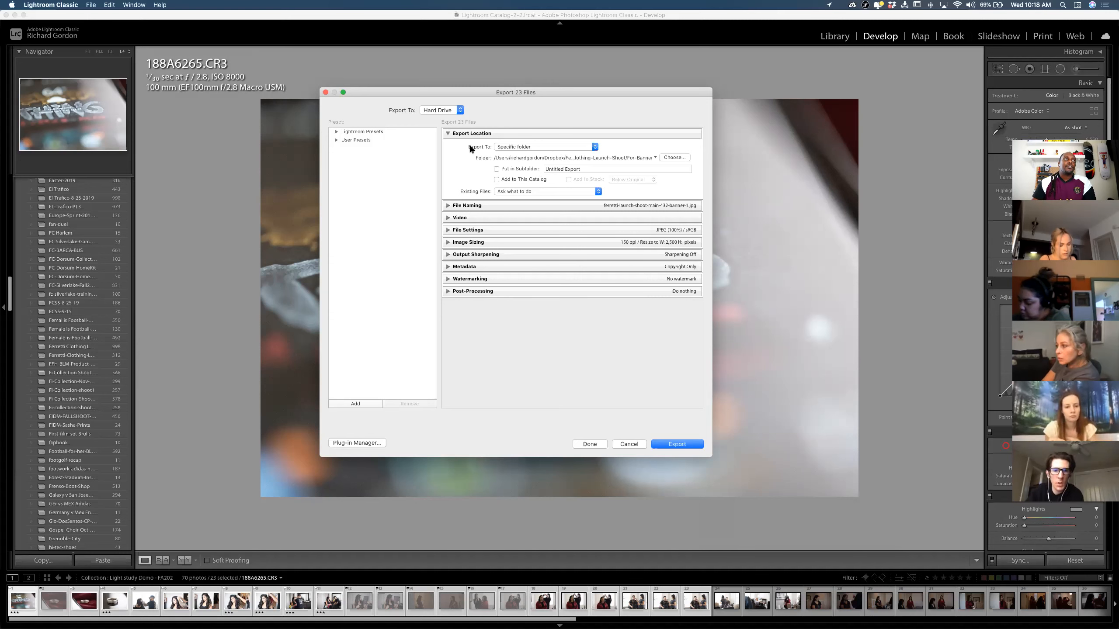
left_click(498, 148)
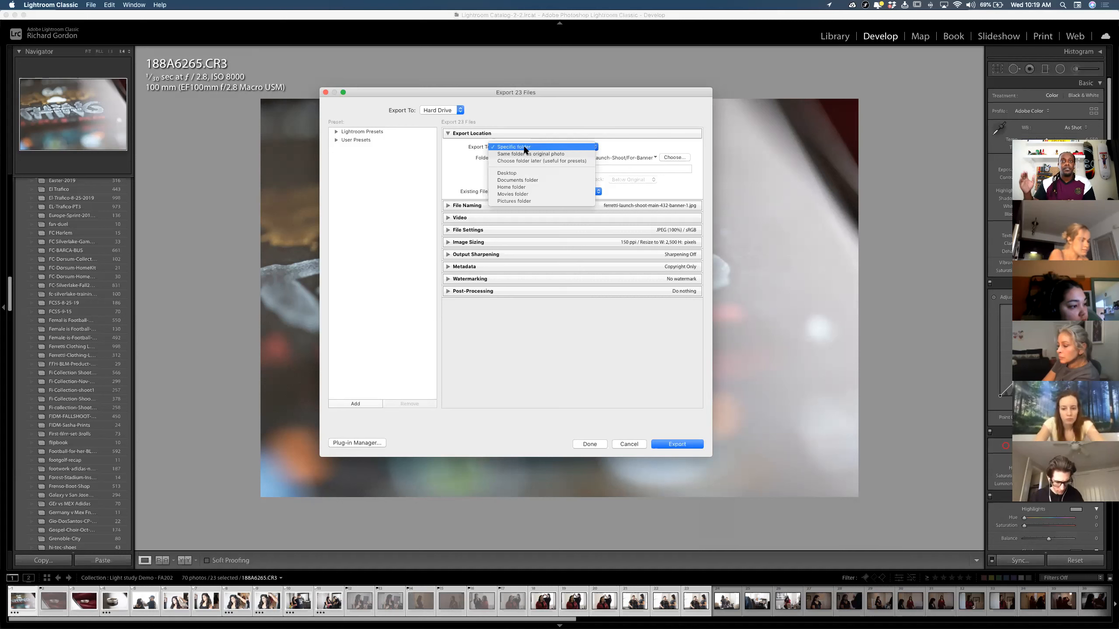
left_click(524, 149)
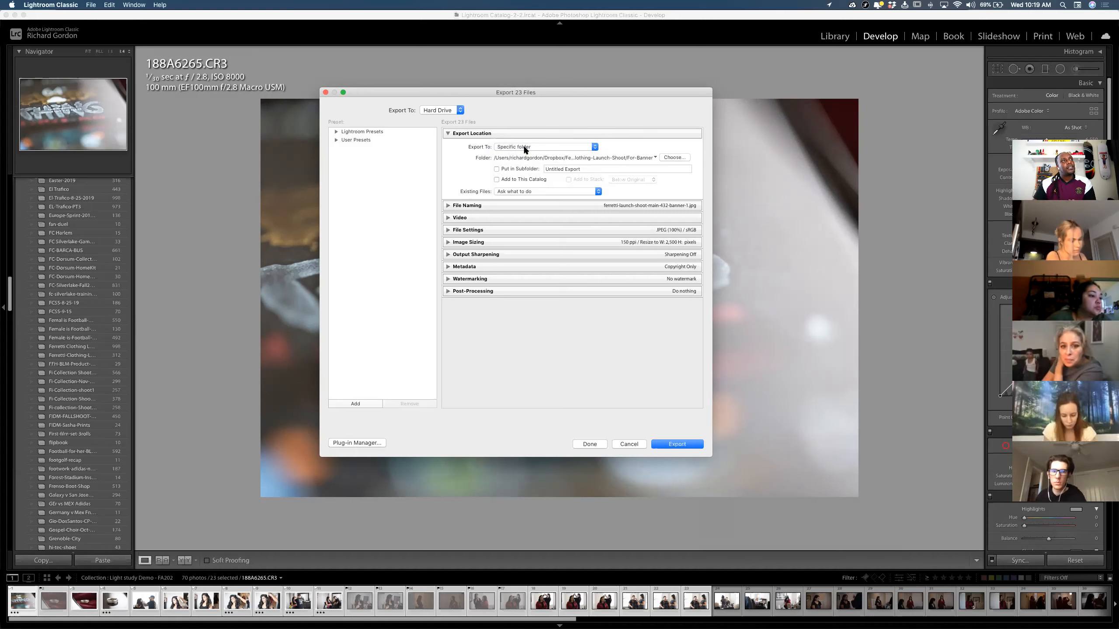
left_click(679, 159)
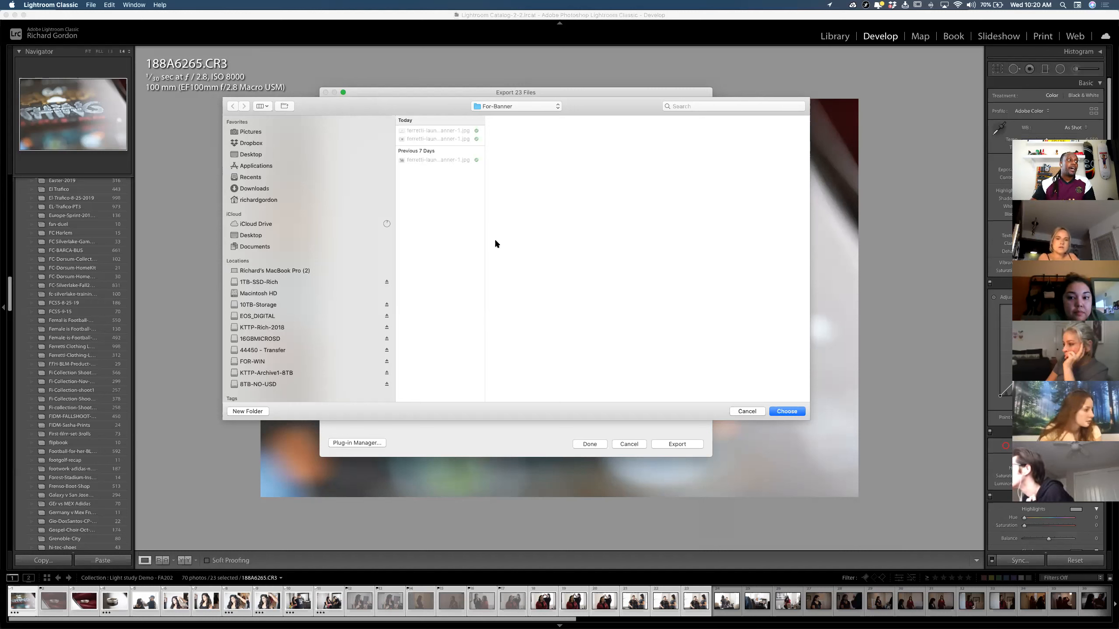
left_click(292, 384)
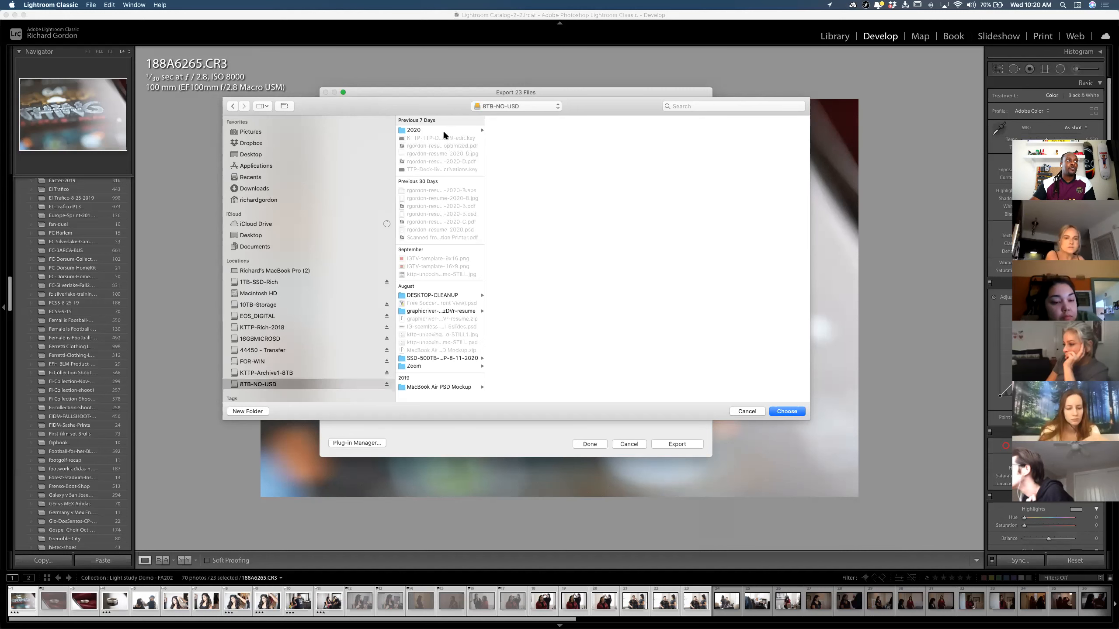
Browse the 8TB-NO-USD drive to 2020 > FIDM > FA2020 > BDSN-3700-FA2020 > Light-Study-Demo as the export location
left_click(442, 129)
scroll(530, 207, "down", 1)
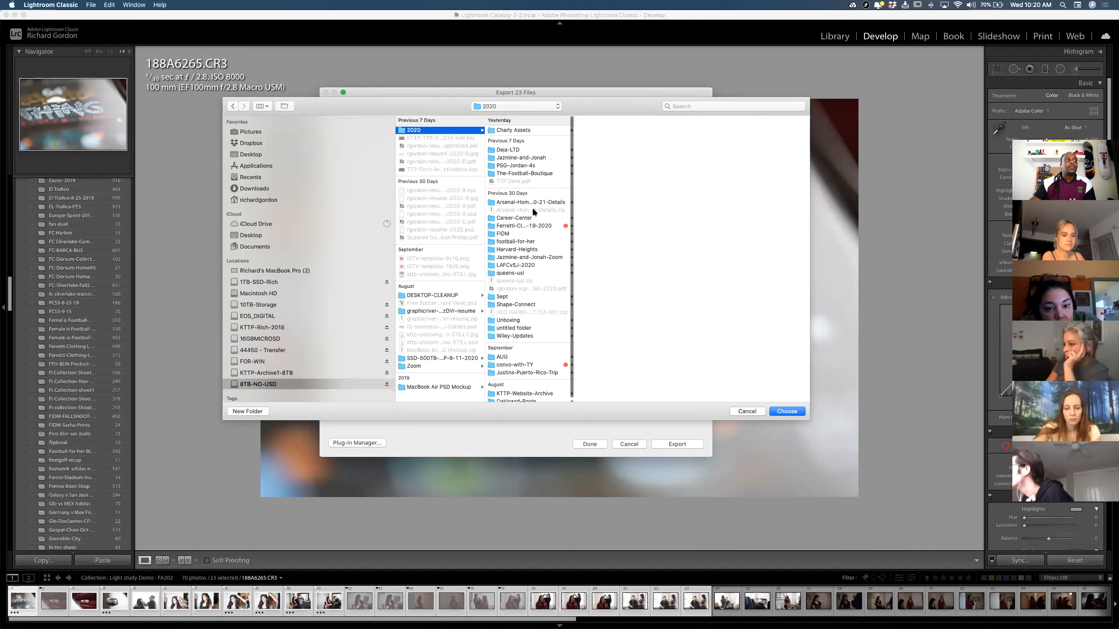
scroll(526, 285, "up", 1)
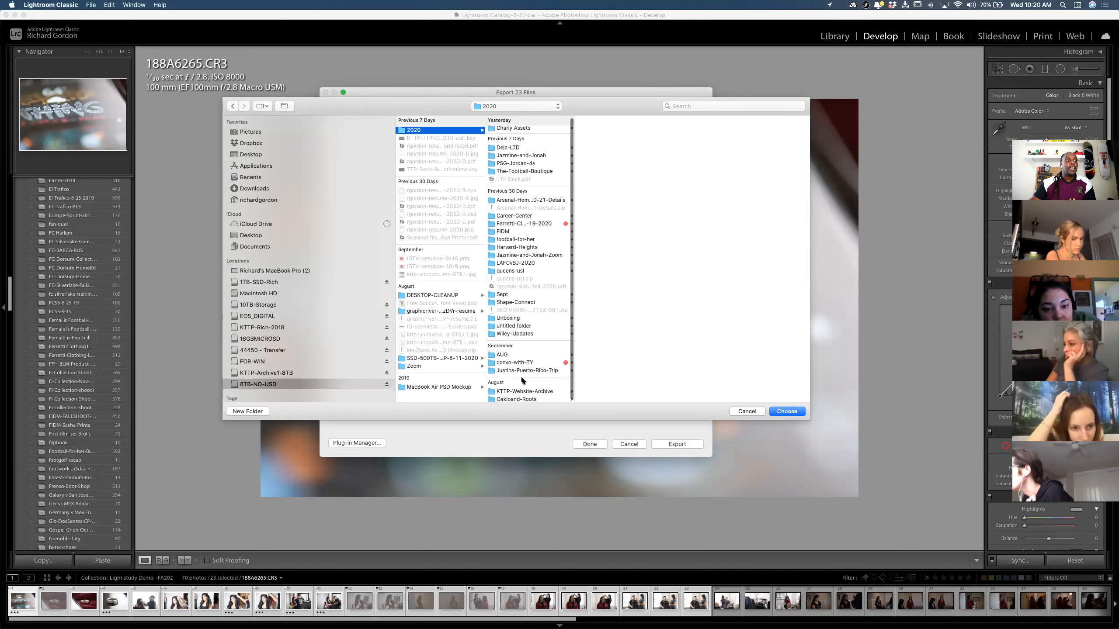
left_click(519, 234)
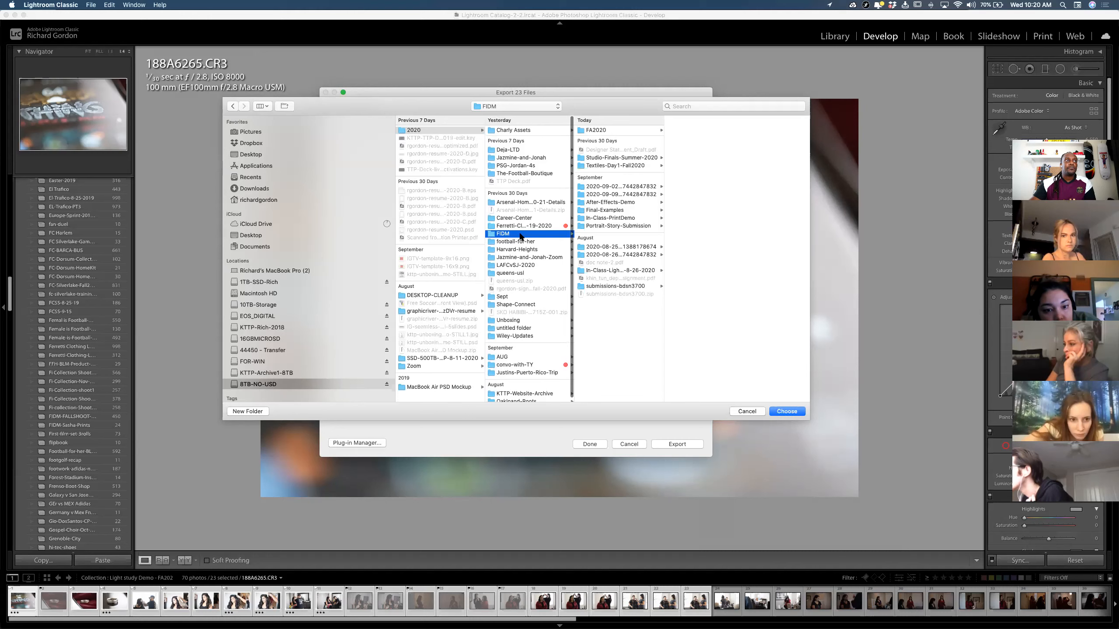
left_click(626, 130)
left_click(692, 130)
left_click(744, 130)
left_click(740, 104)
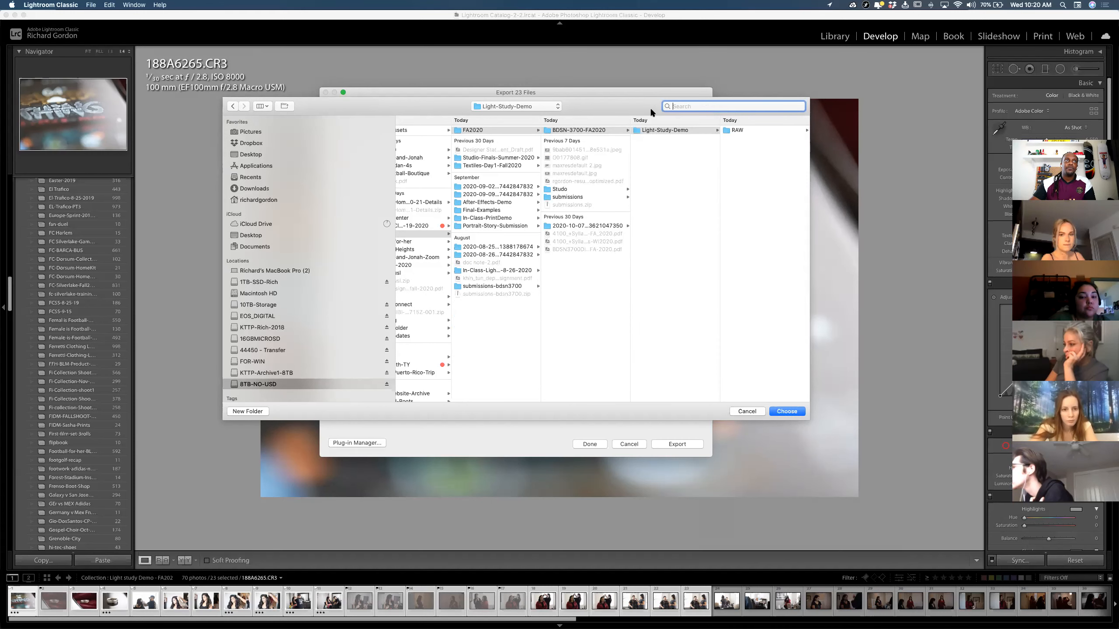
left_click_drag(643, 88, 586, 78)
left_click(677, 140)
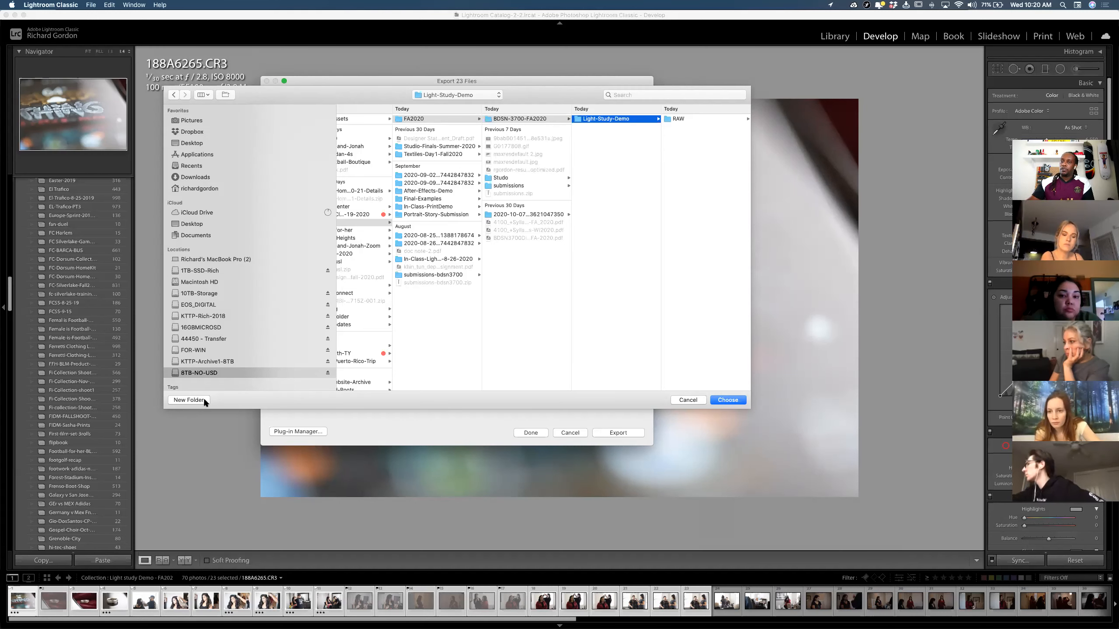
Create a new folder named Exports inside Light-Study-Demo
left_click(203, 401)
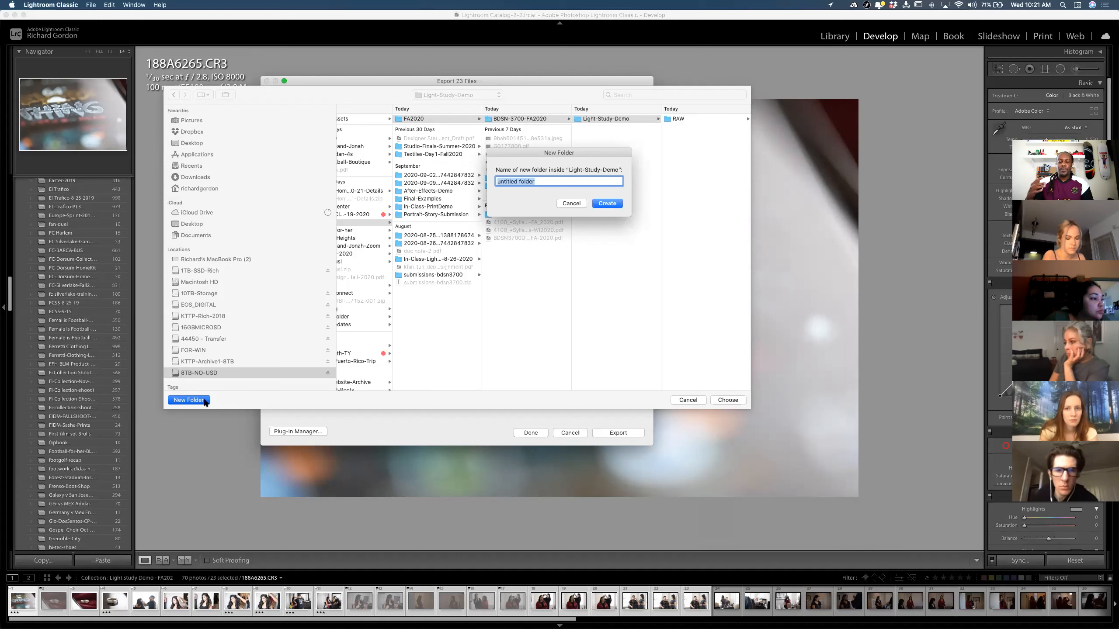
type("Exports")
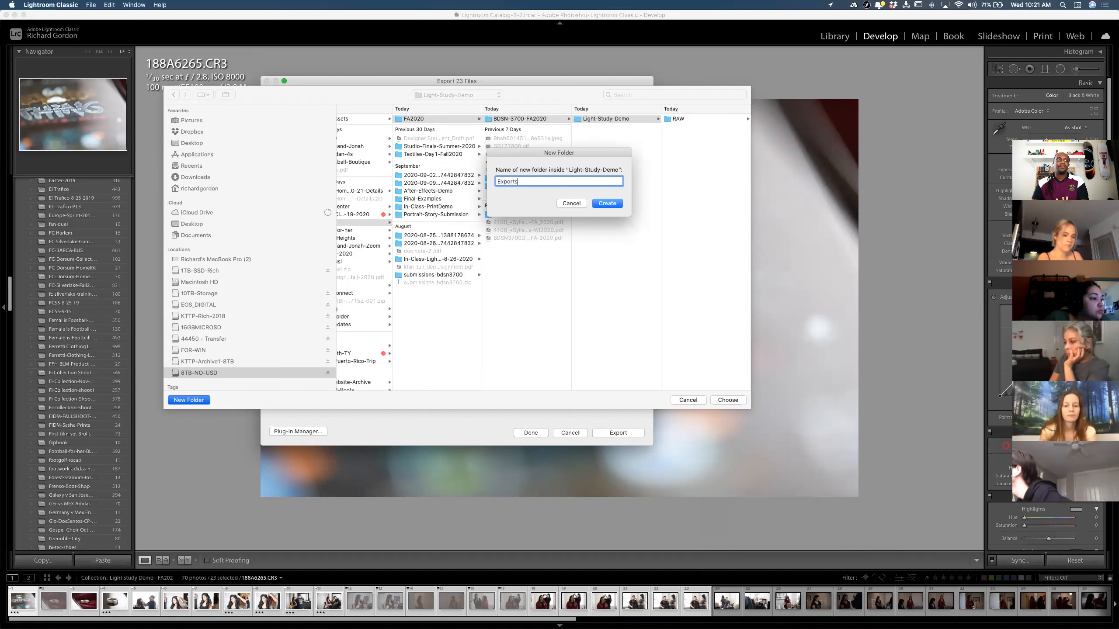
key("Return")
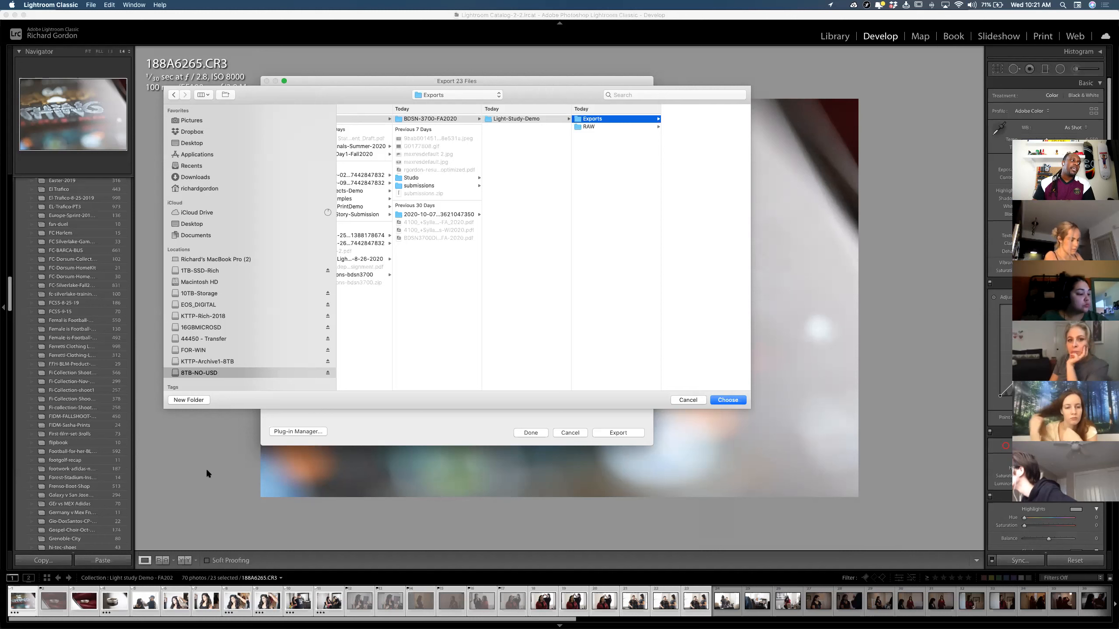
Create a 72dpi-Digital folder inside Exports and choose it as the export destination
left_click(208, 400)
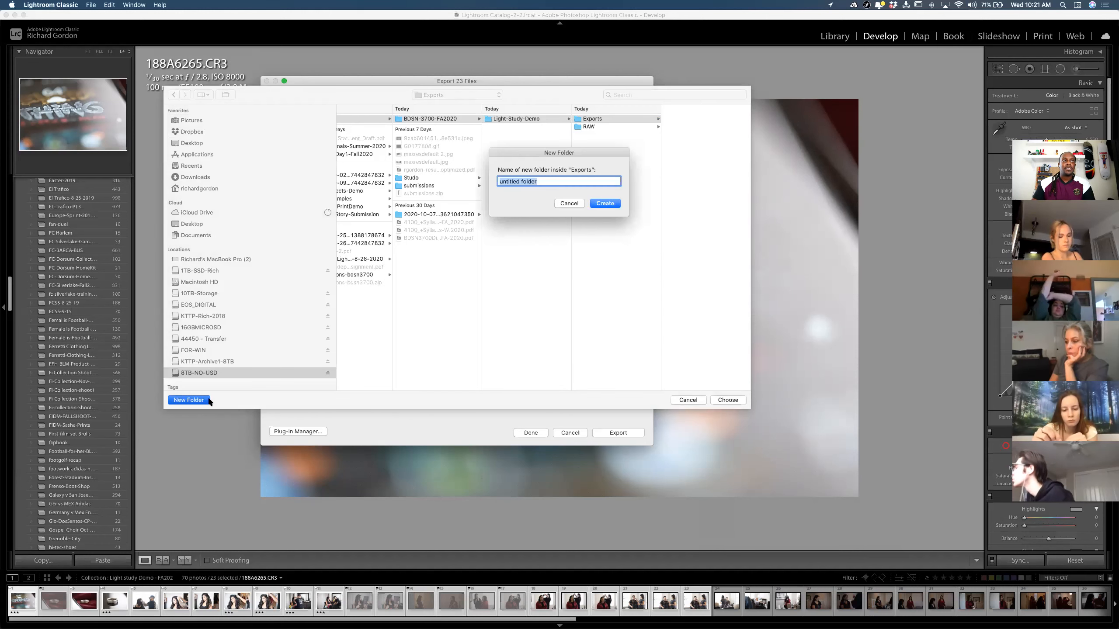
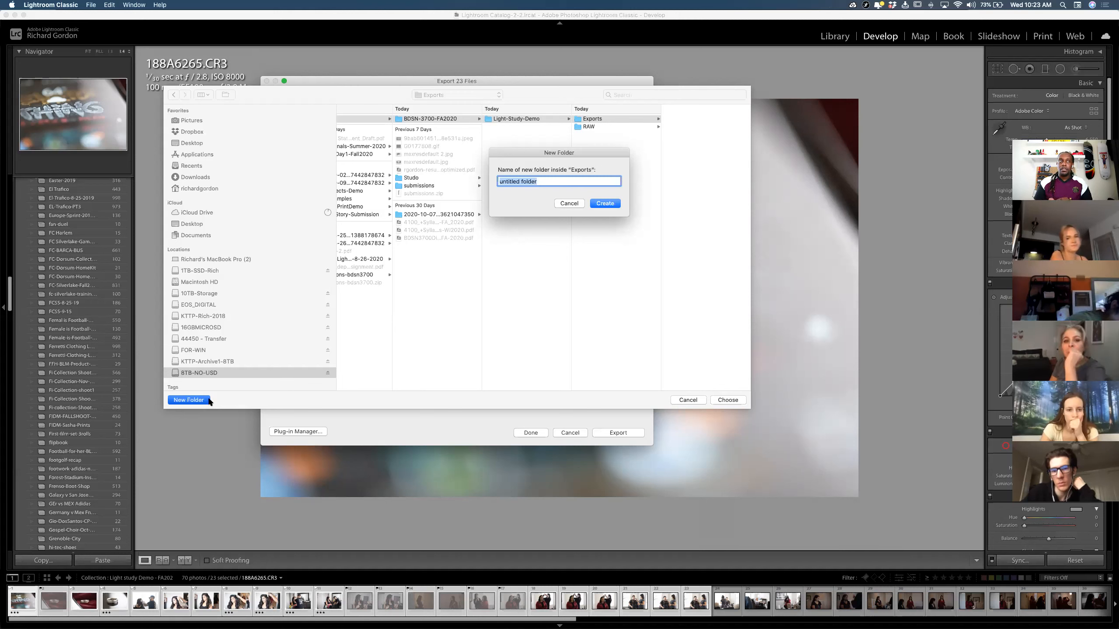
type("72")
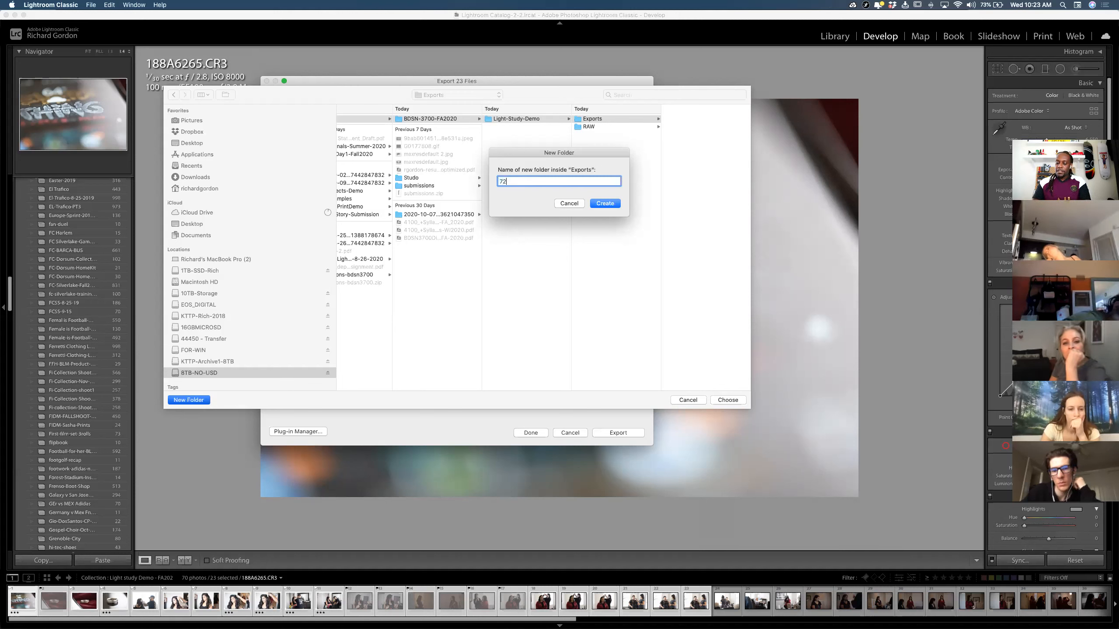
type("dpi")
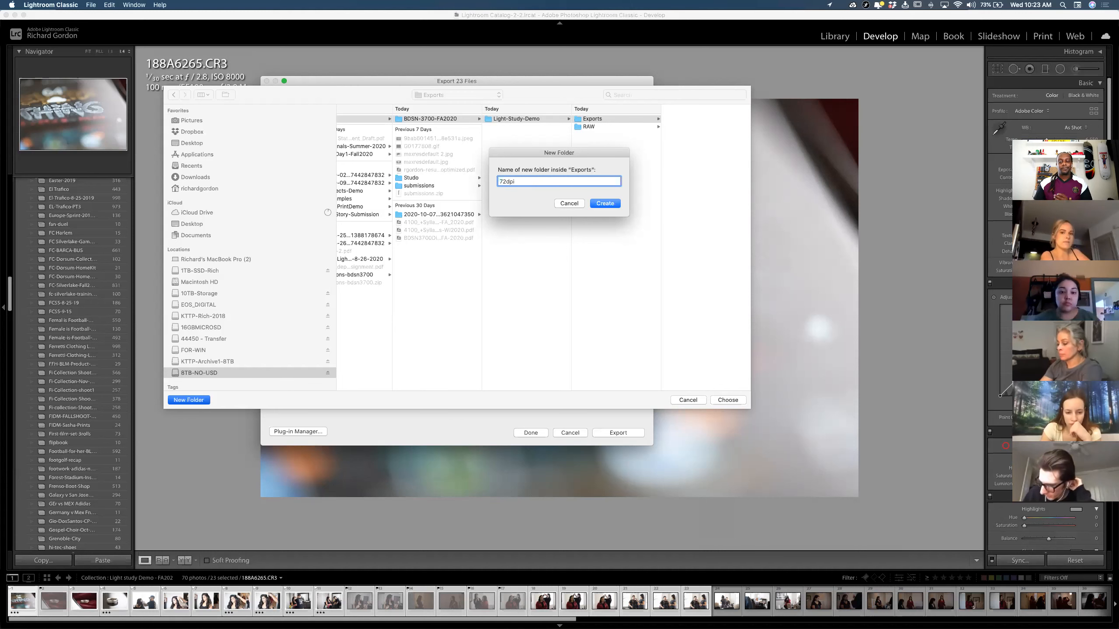
type("-Digital")
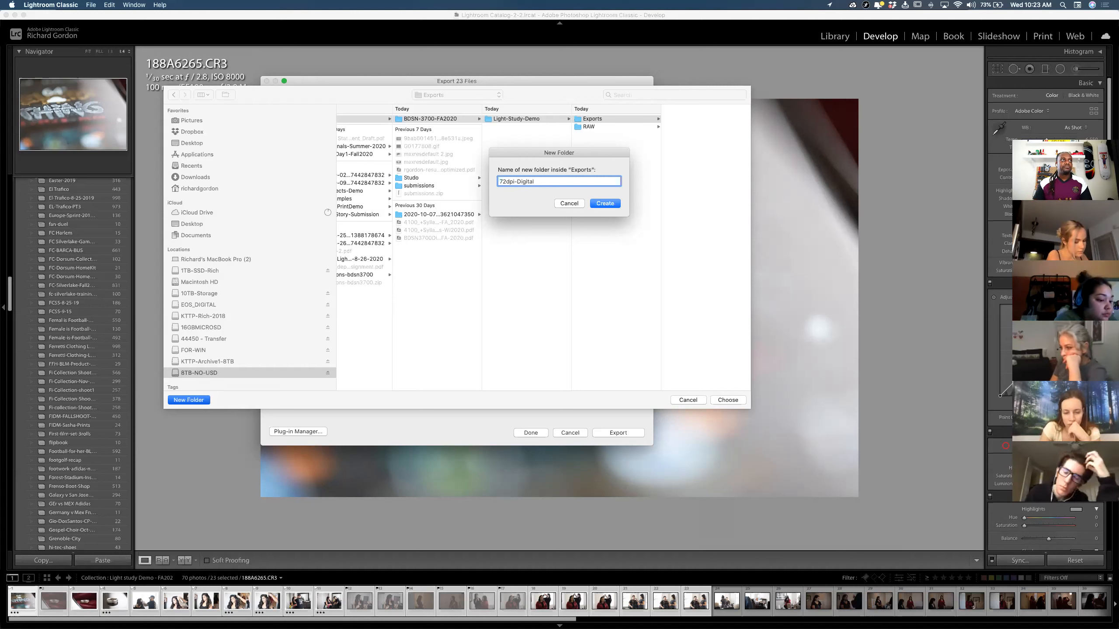
key("Return")
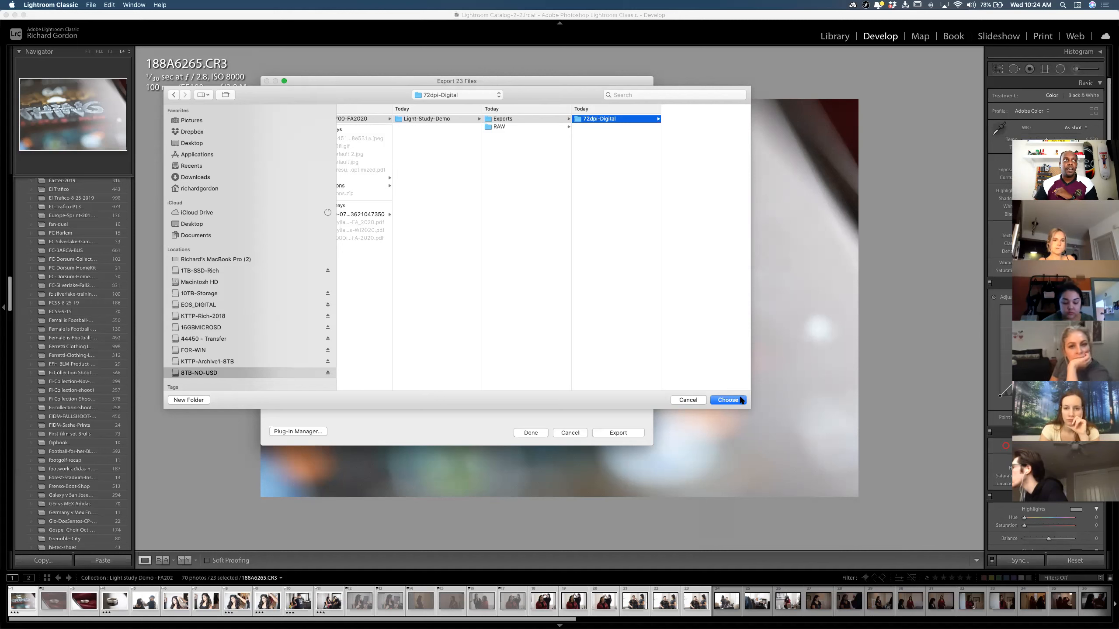
left_click(741, 400)
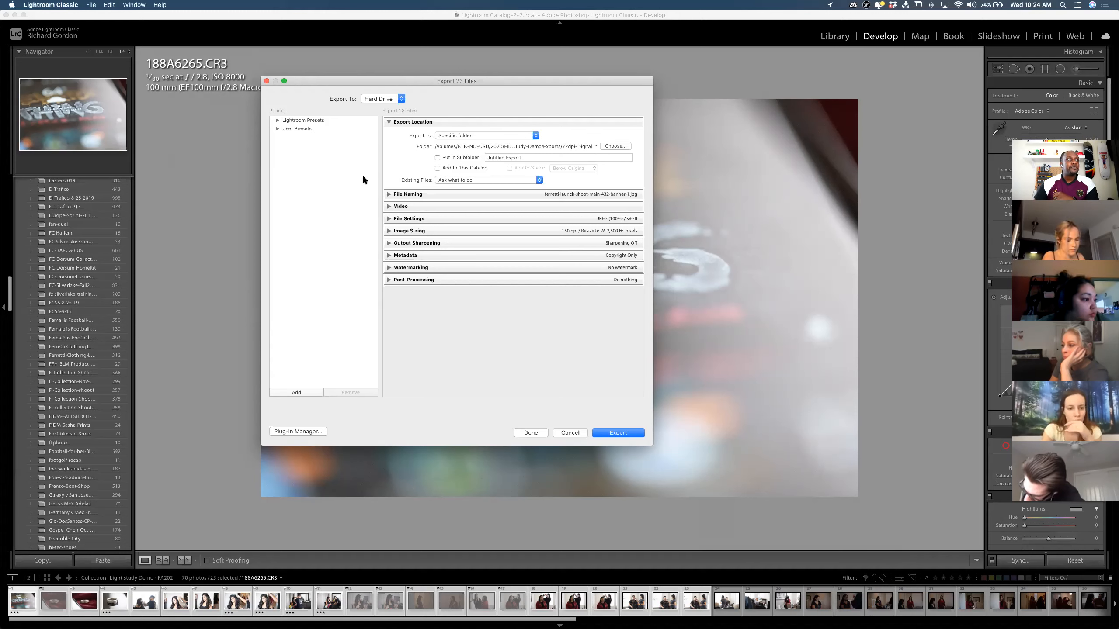
Expand the file naming settings and keep renaming enabled with the Custom Name - Sequence template
left_click(387, 194)
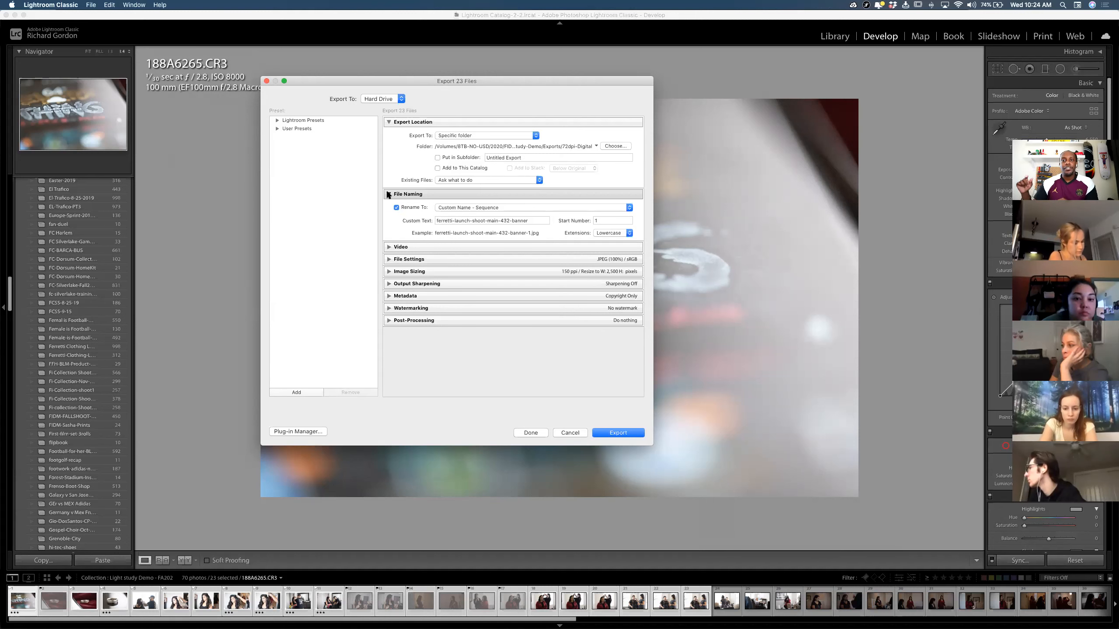
left_click(397, 207)
left_click(397, 207)
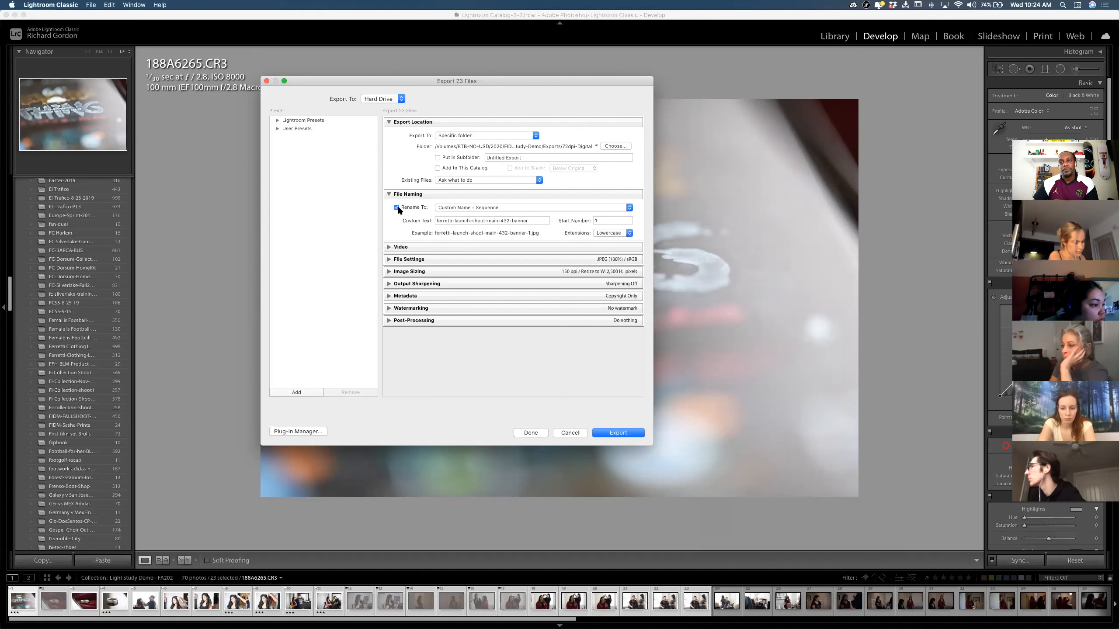
left_click(397, 207)
left_click(397, 207)
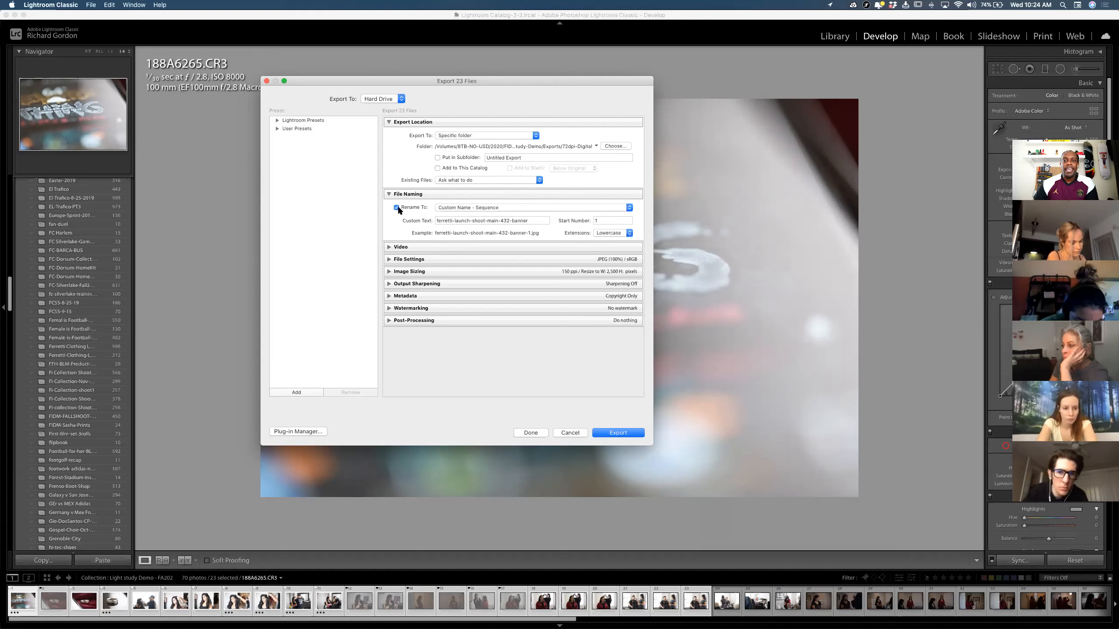
left_click(603, 207)
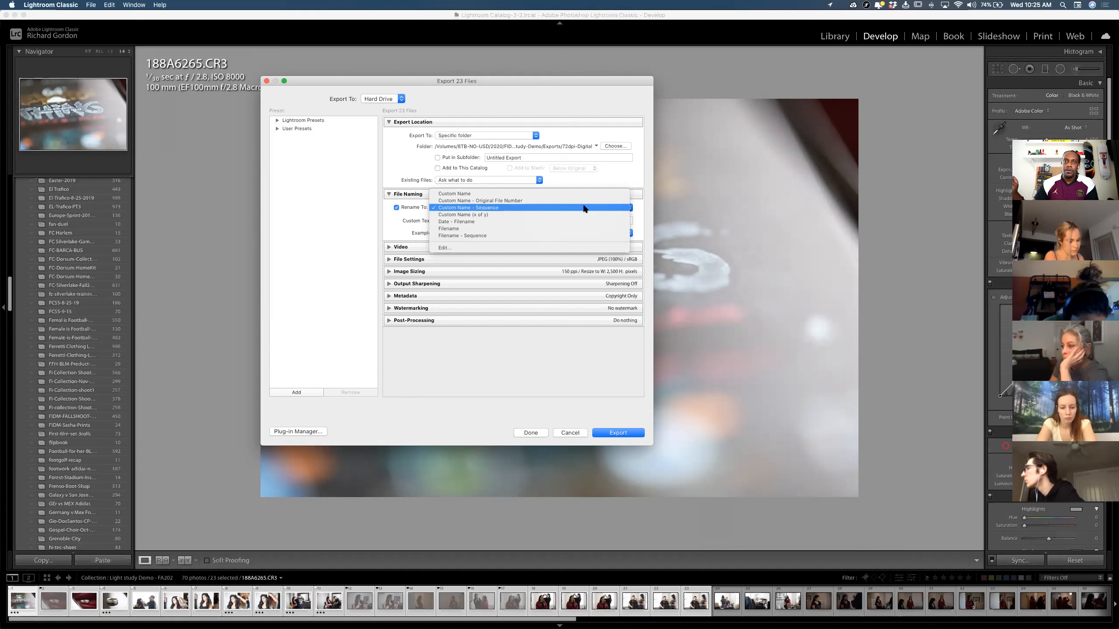
left_click(583, 208)
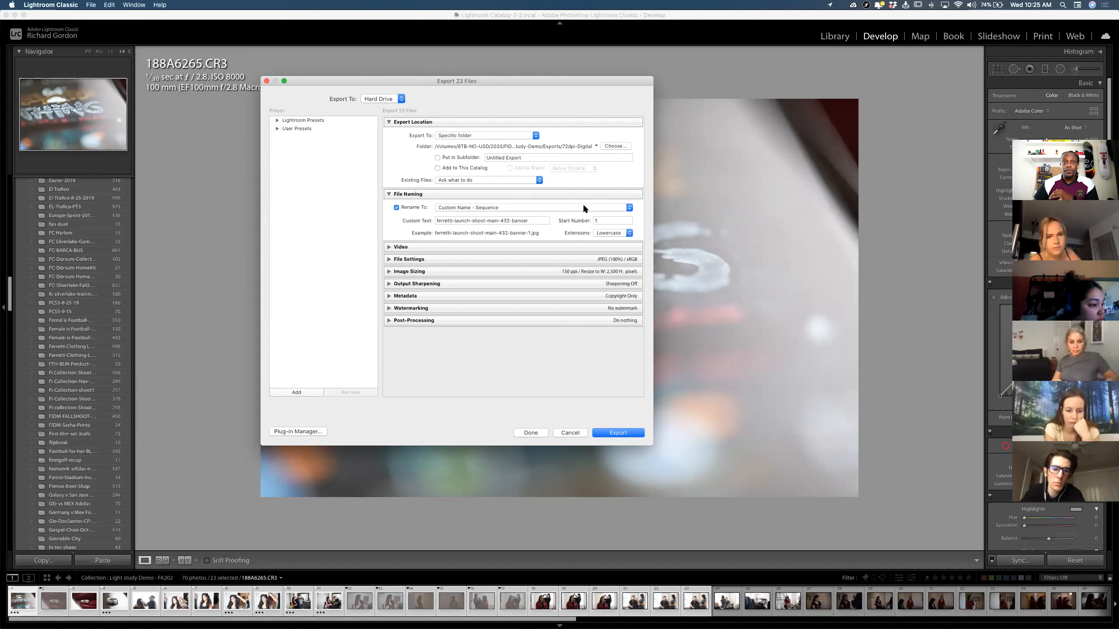
Replace the custom file name text with the photographer's hyphenated name in lowercase followed by "-light-study-demo-72dpi"
triple_click(538, 219)
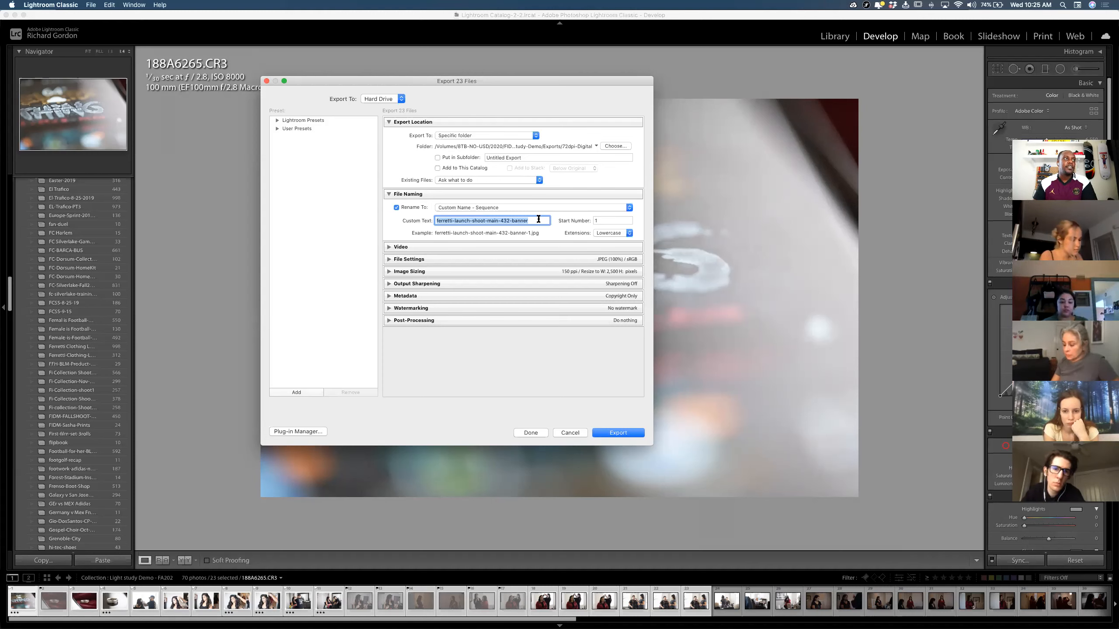
type("ri")
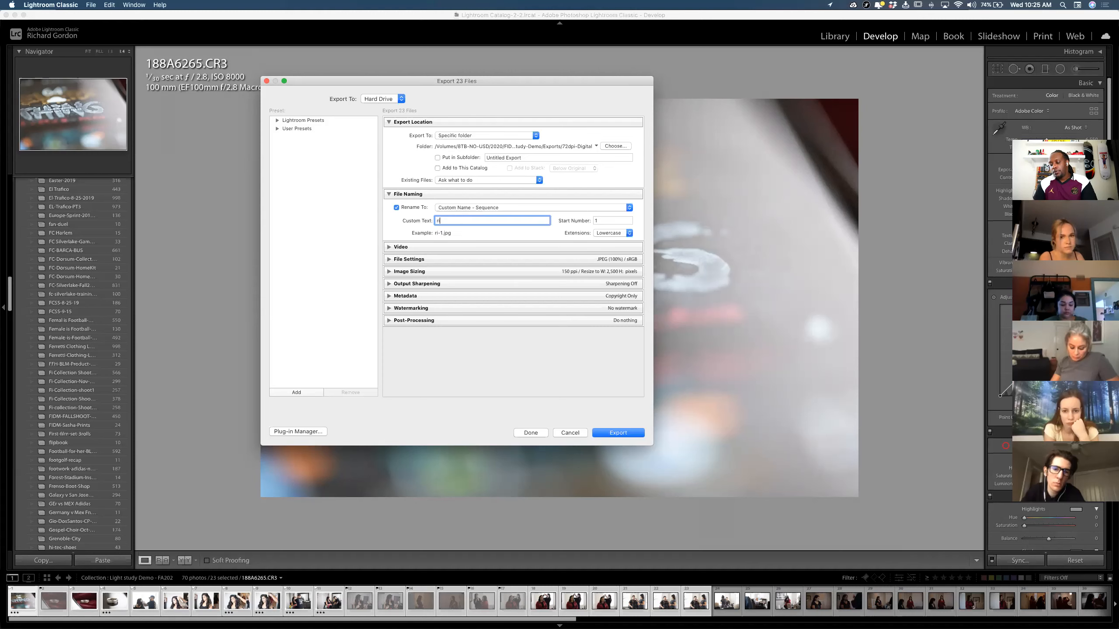
type("ch-gor")
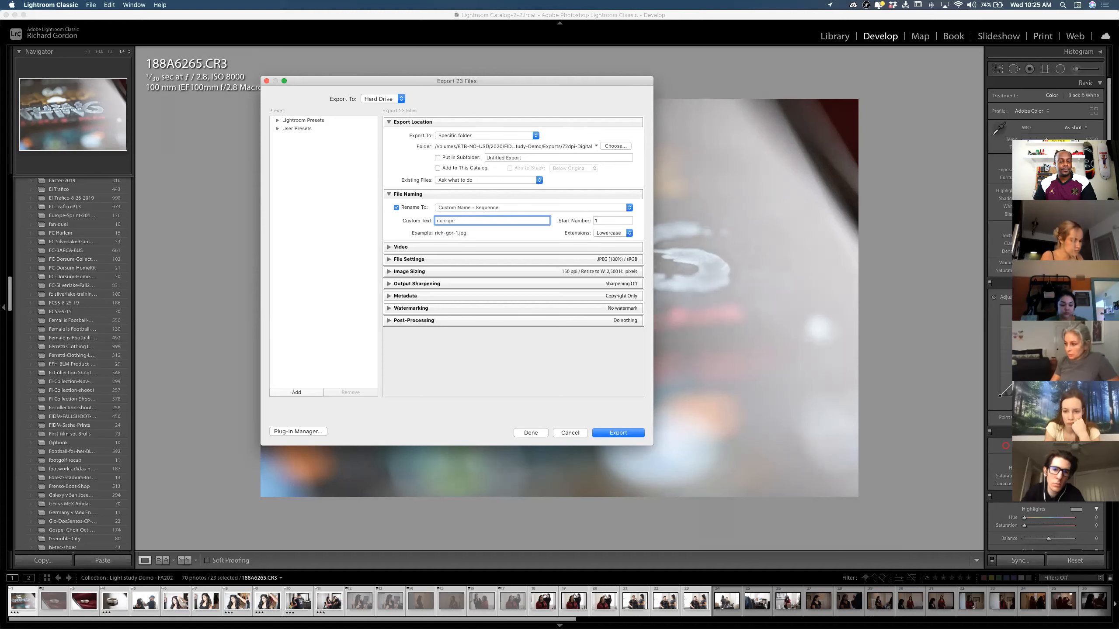
type("do")
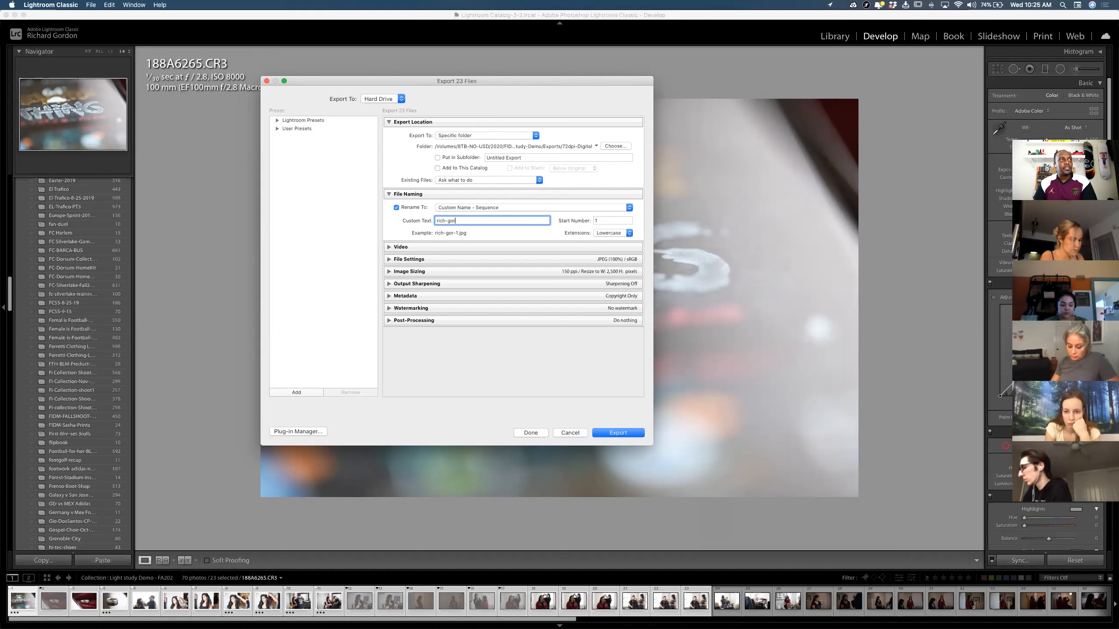
type("n")
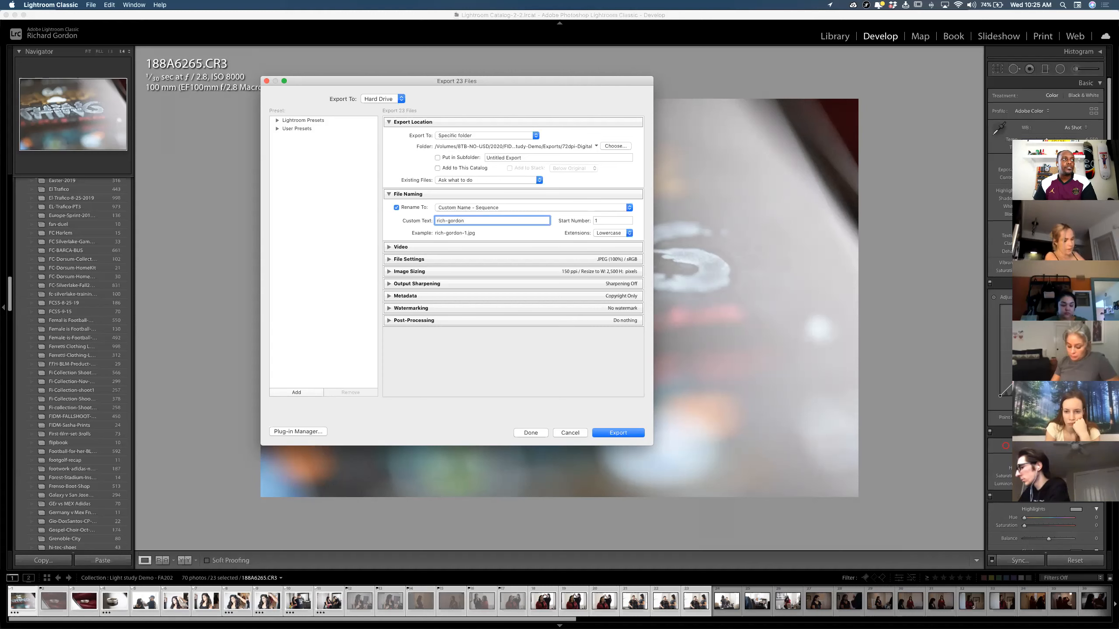
type("-")
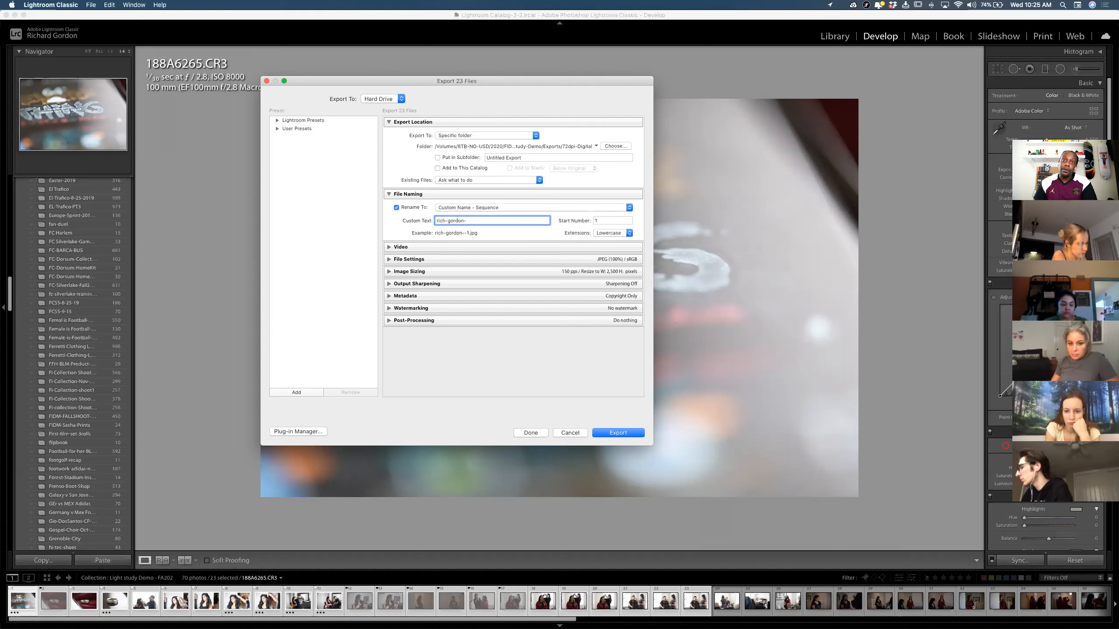
type("light")
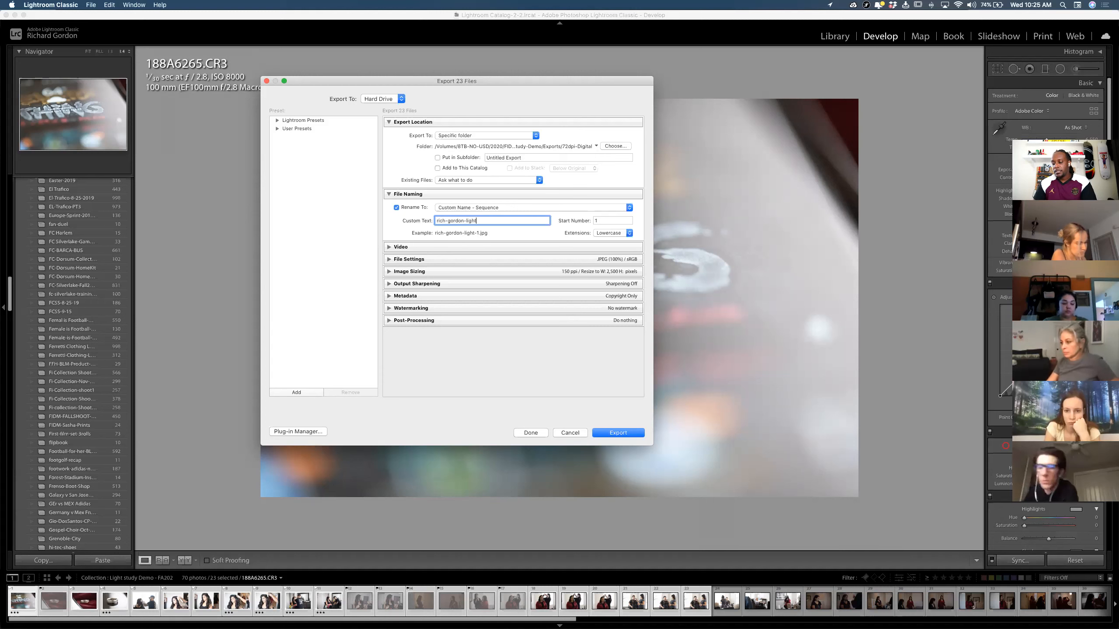
type("-study")
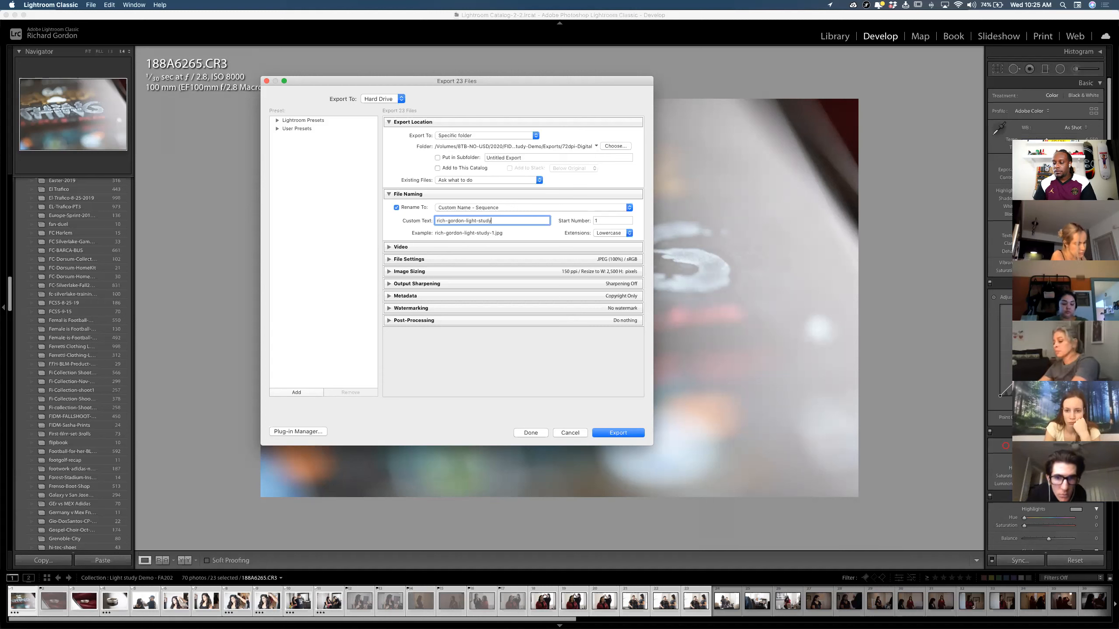
type("-demo")
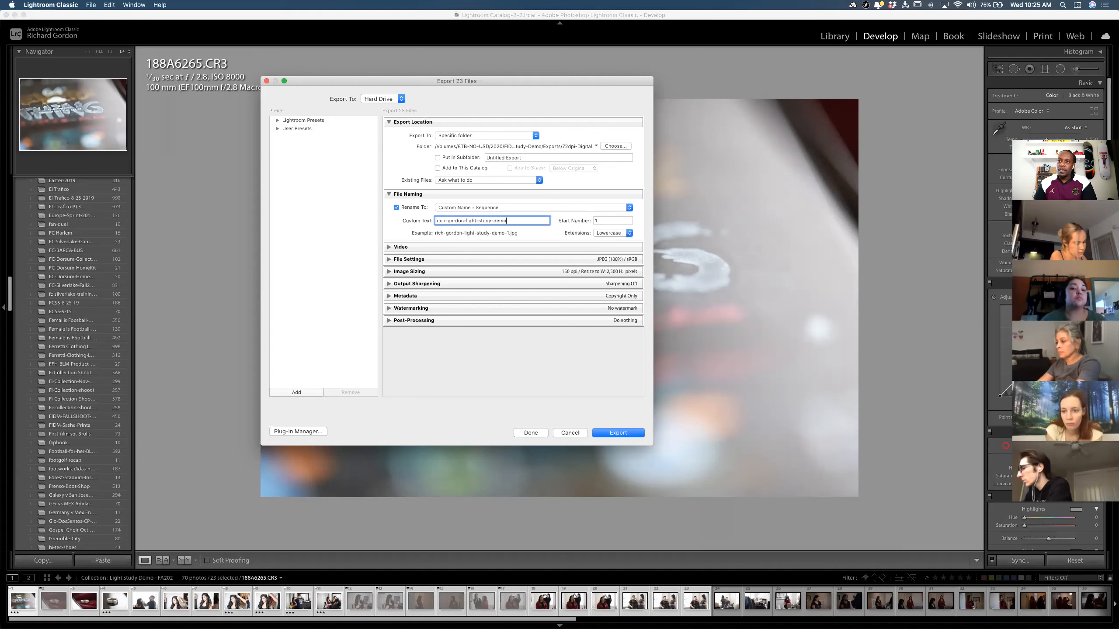
type("-")
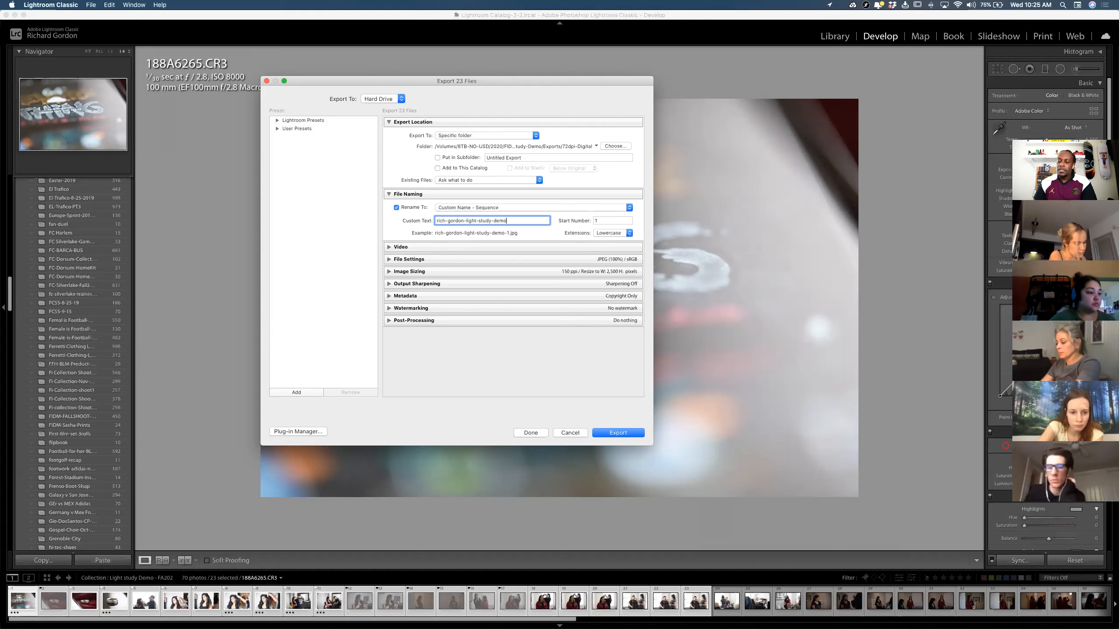
type("7")
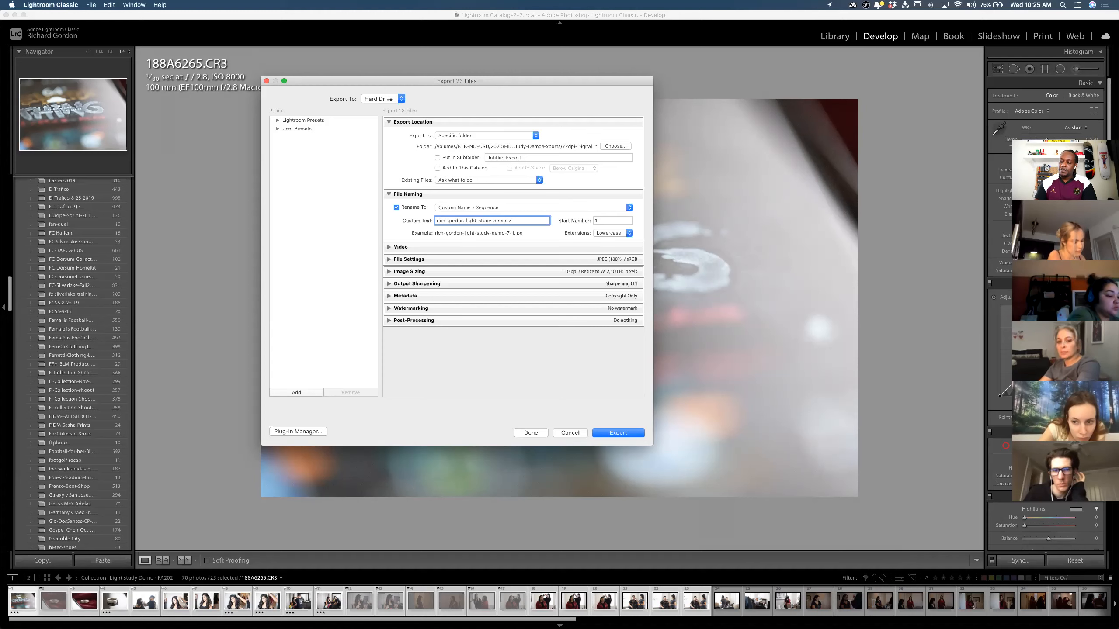
type("2dpi")
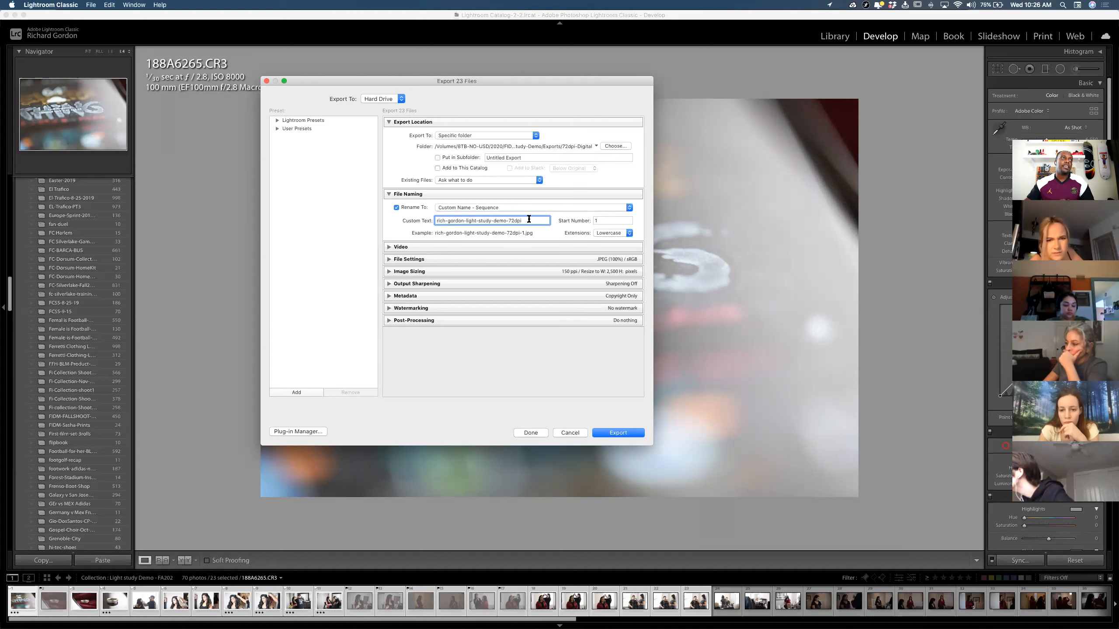
Replace the hyphen before "72dpi" in the custom file name text with "%20%"
left_click(508, 220)
key("BackSpace")
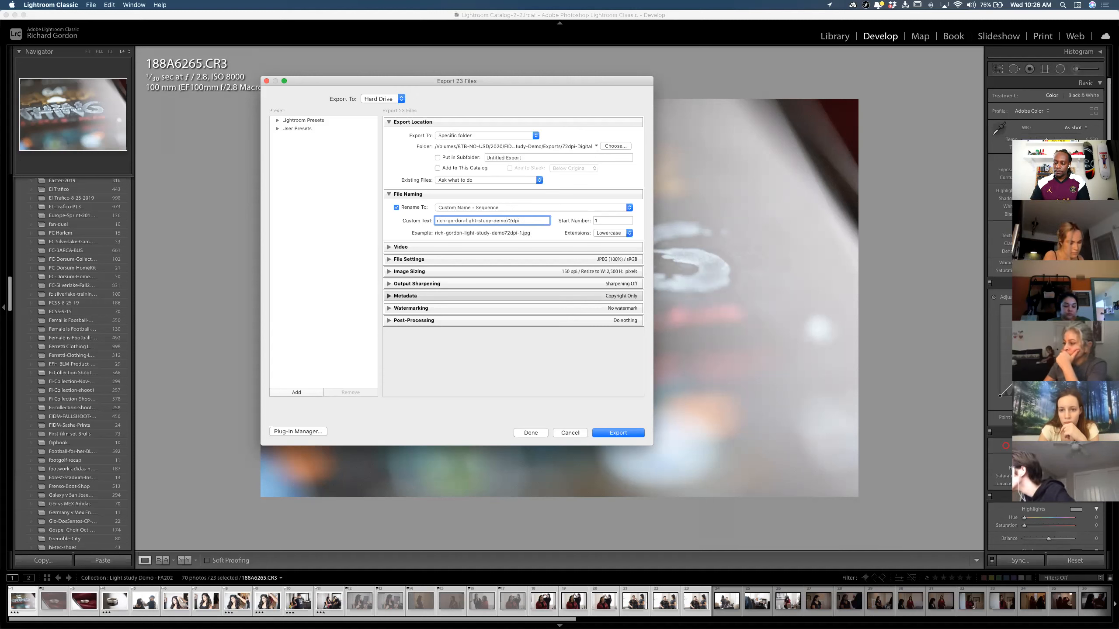
type("%20")
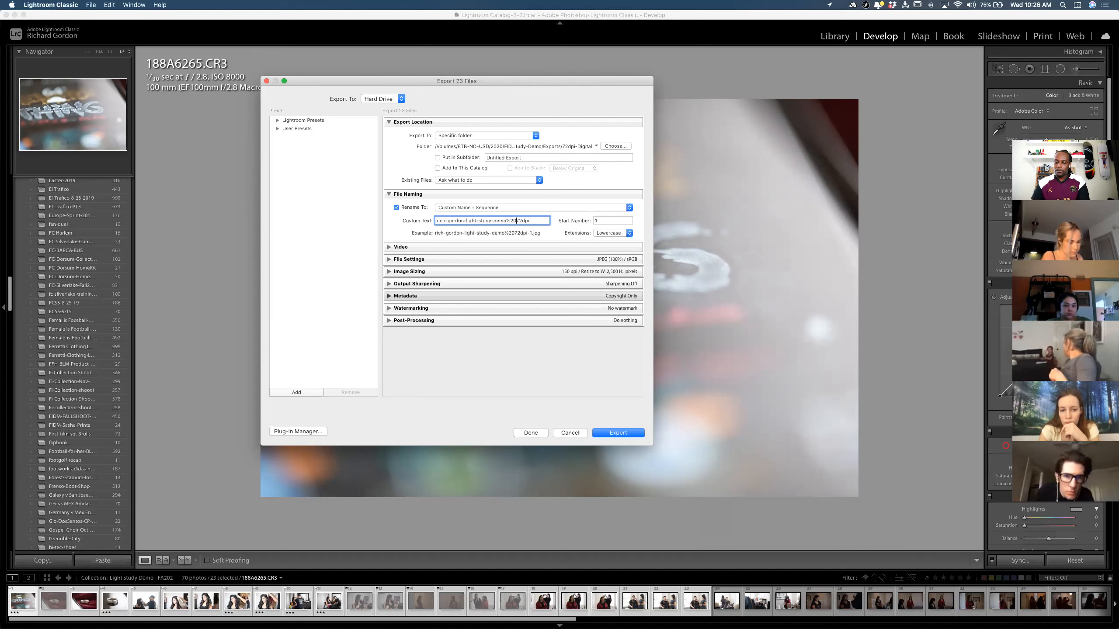
type("%")
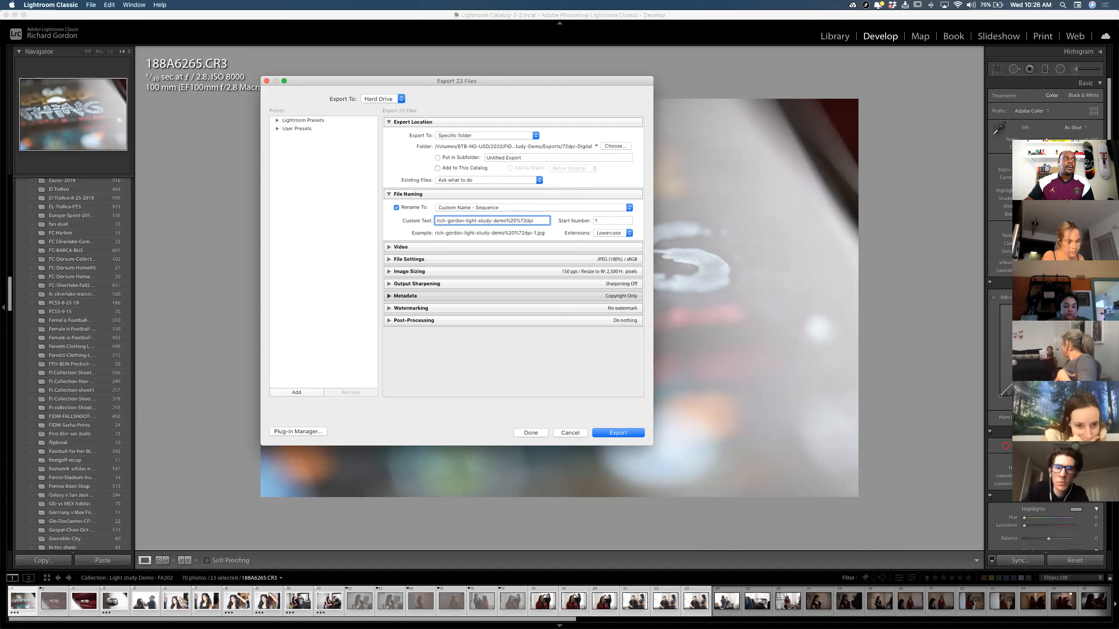
Replace "%20%" before "72dpi" in the custom file name text with a hyphen
left_click_drag(519, 220, 505, 220)
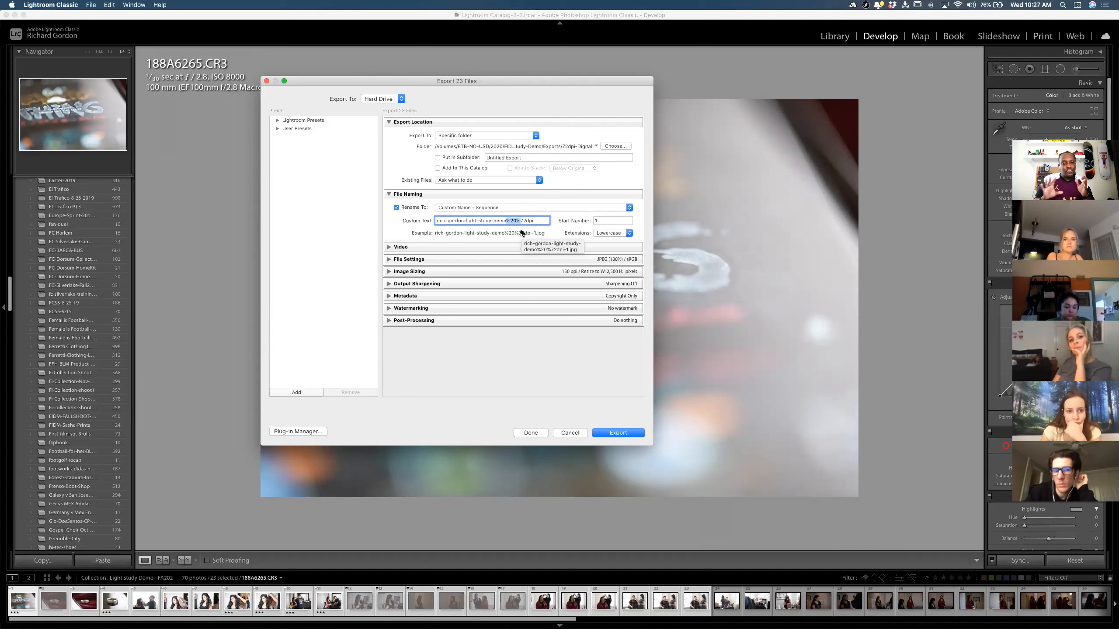
key("BackSpace")
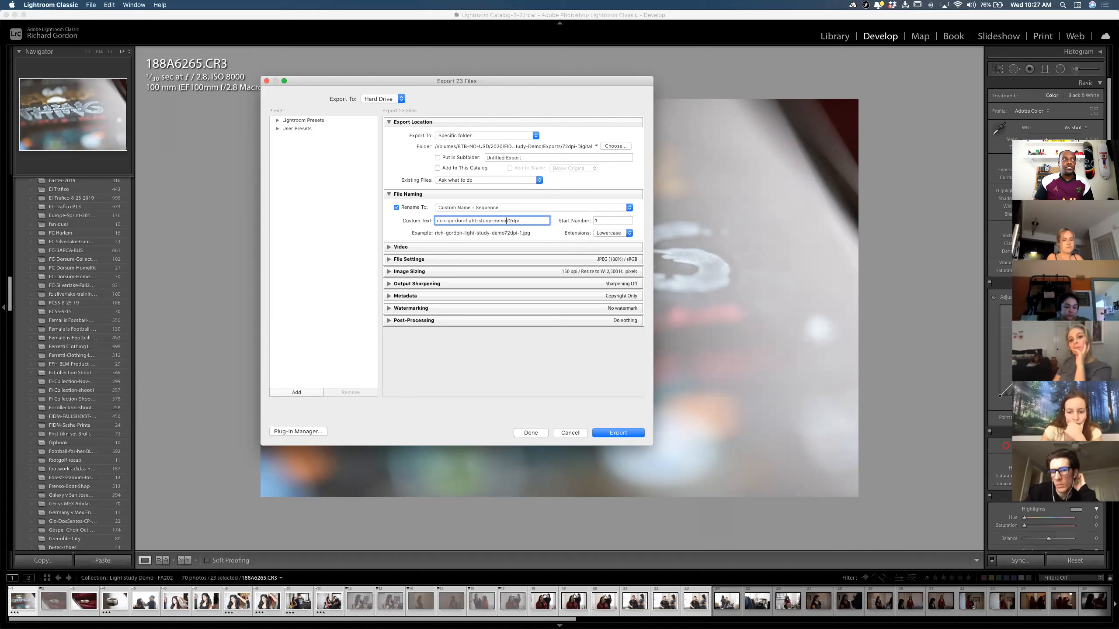
type("_")
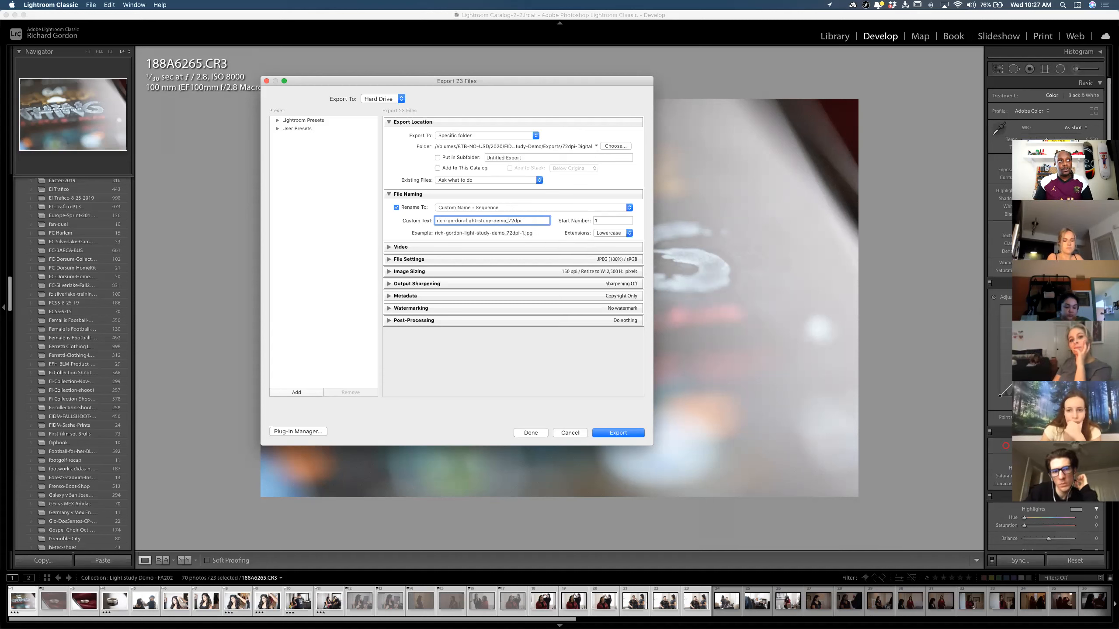
key("BackSpace")
type("-")
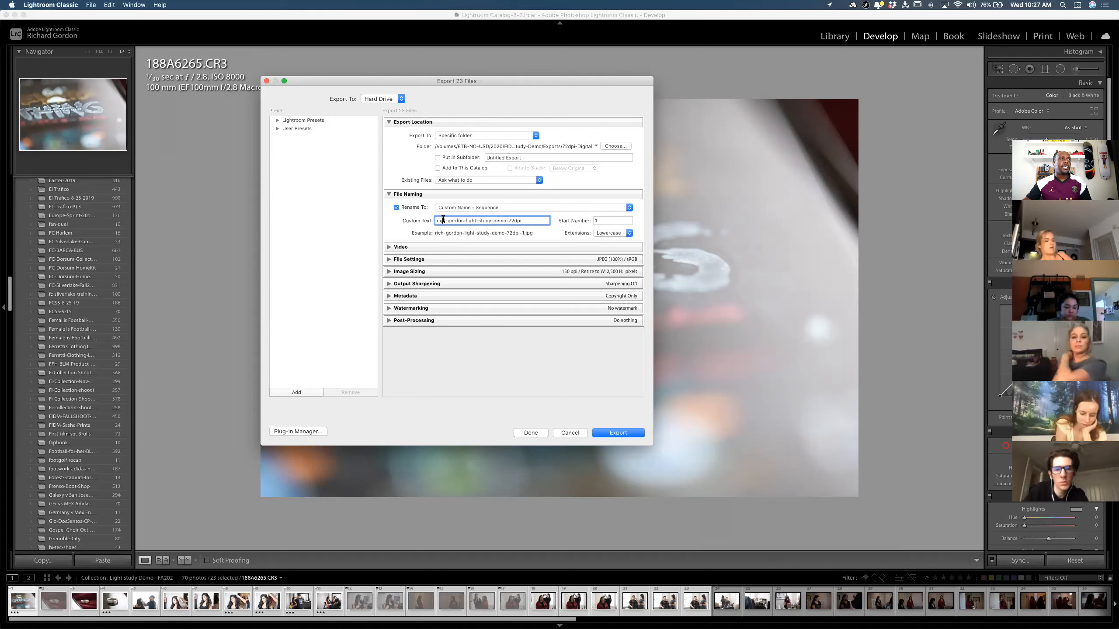
Replace "72dpi" at the end of the custom file name text with "digital", keeping the start number at 1
triple_click(492, 219)
left_click(492, 219)
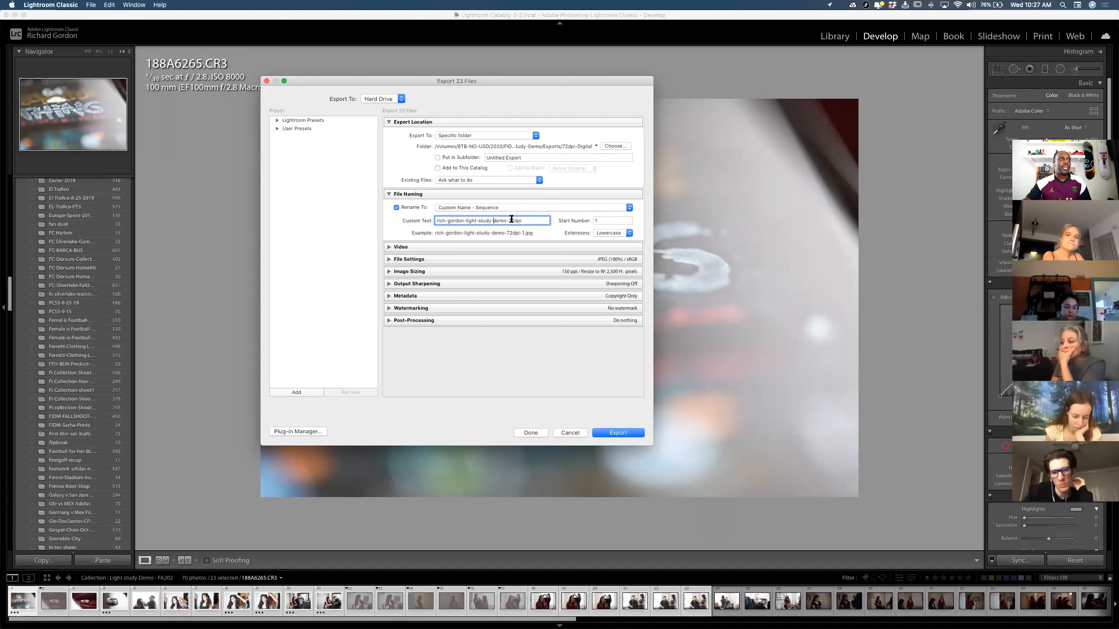
left_click(537, 223)
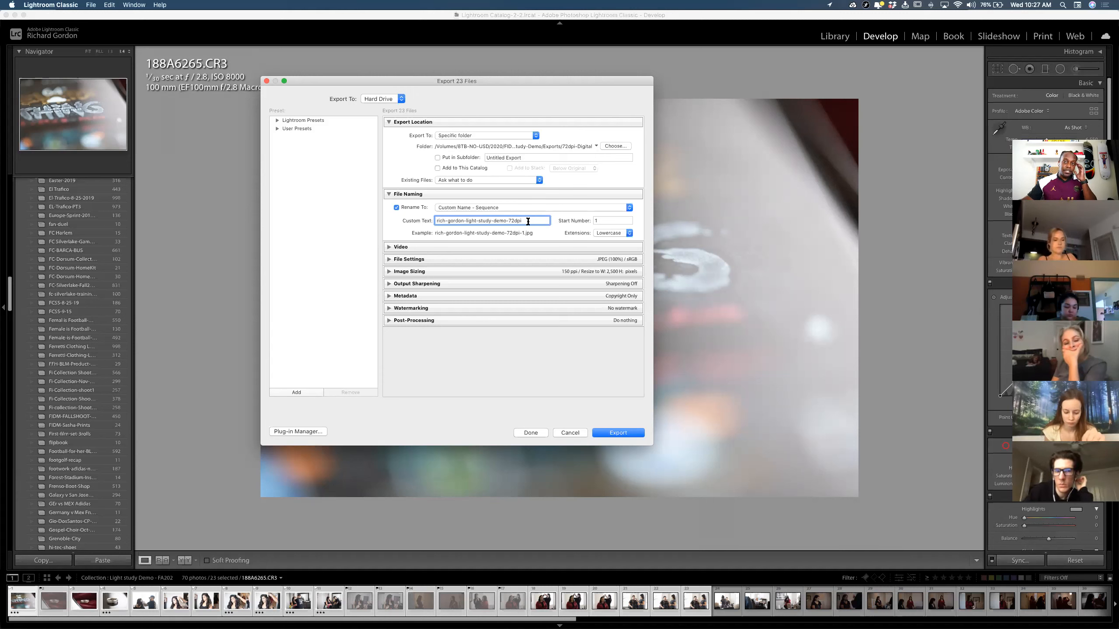
left_click_drag(528, 221, 508, 220)
type("digitla")
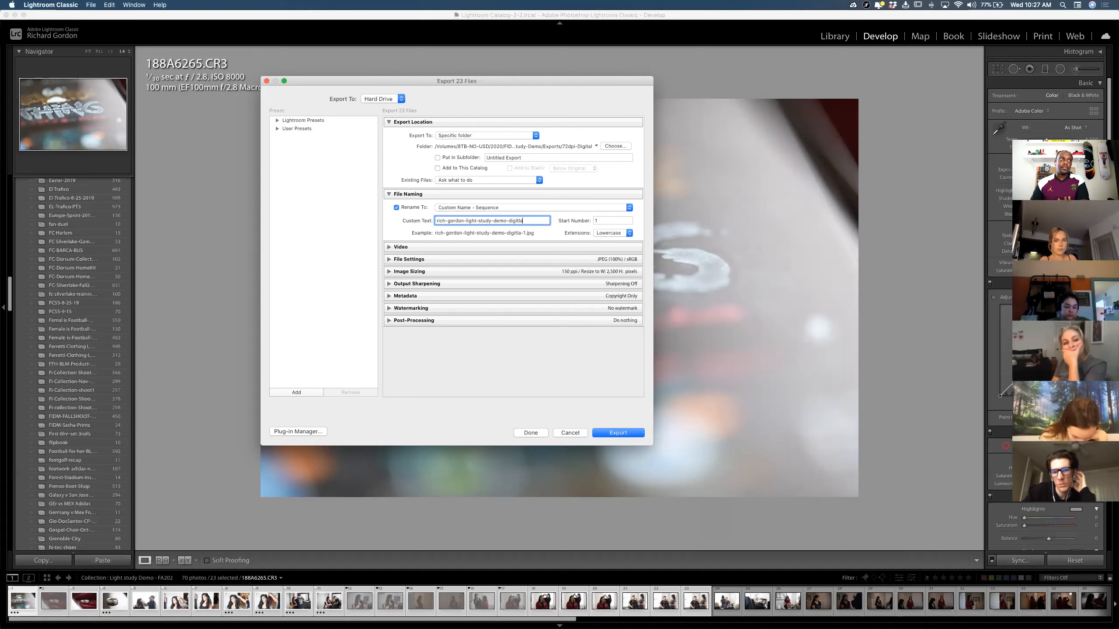
key("BackSpace")
key("BackSpace")
type("al")
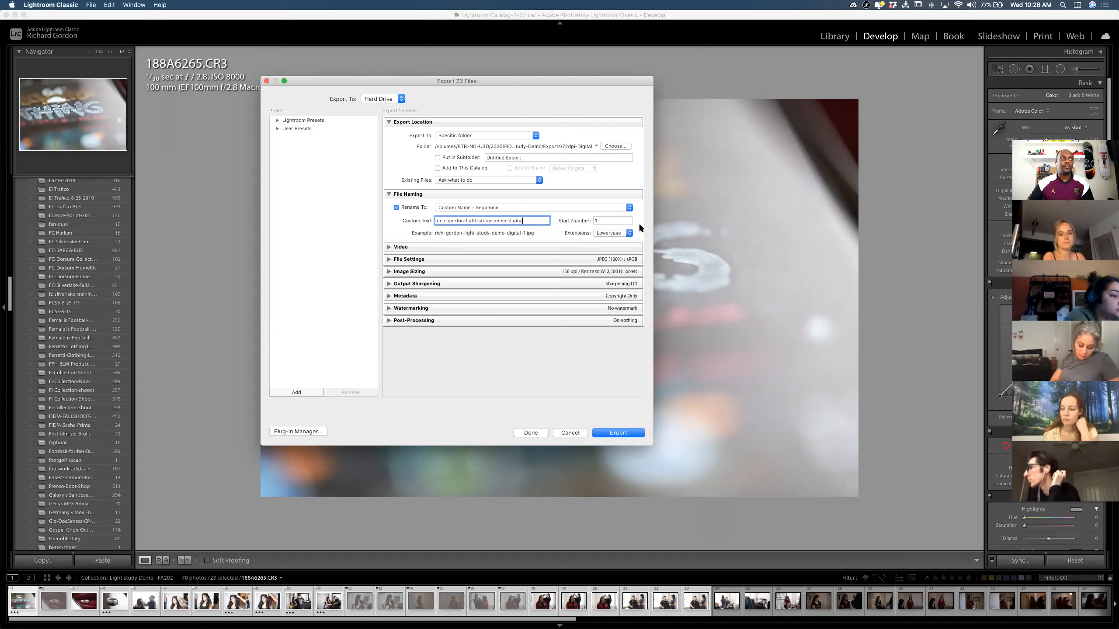
left_click(619, 218)
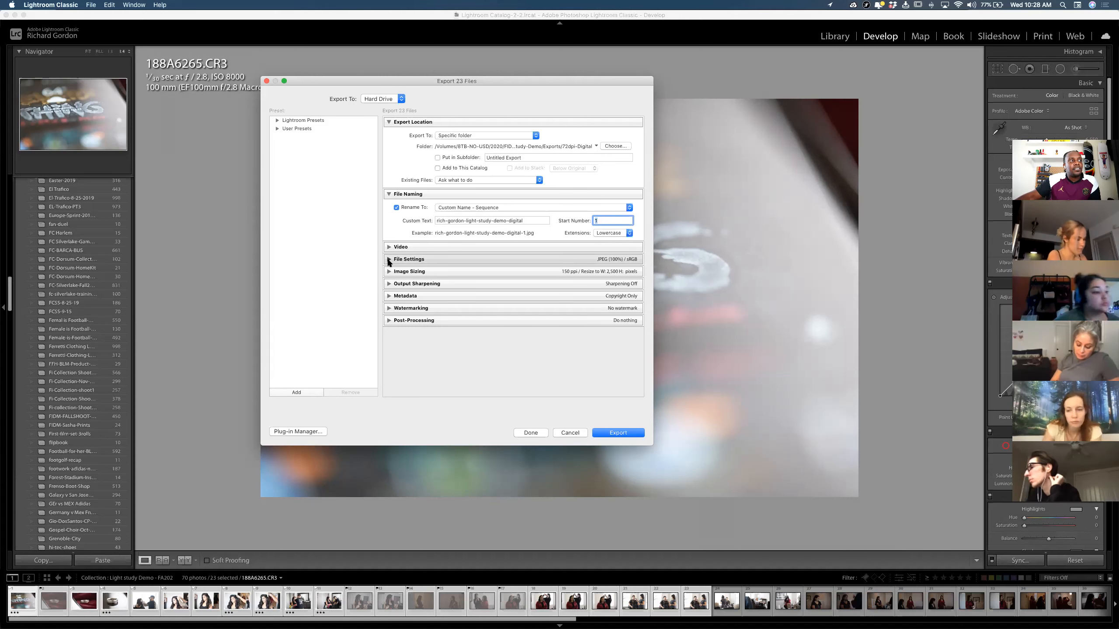
Expand the file settings, set the JPEG quality to 80 and confirm the export dialog
left_click(389, 260)
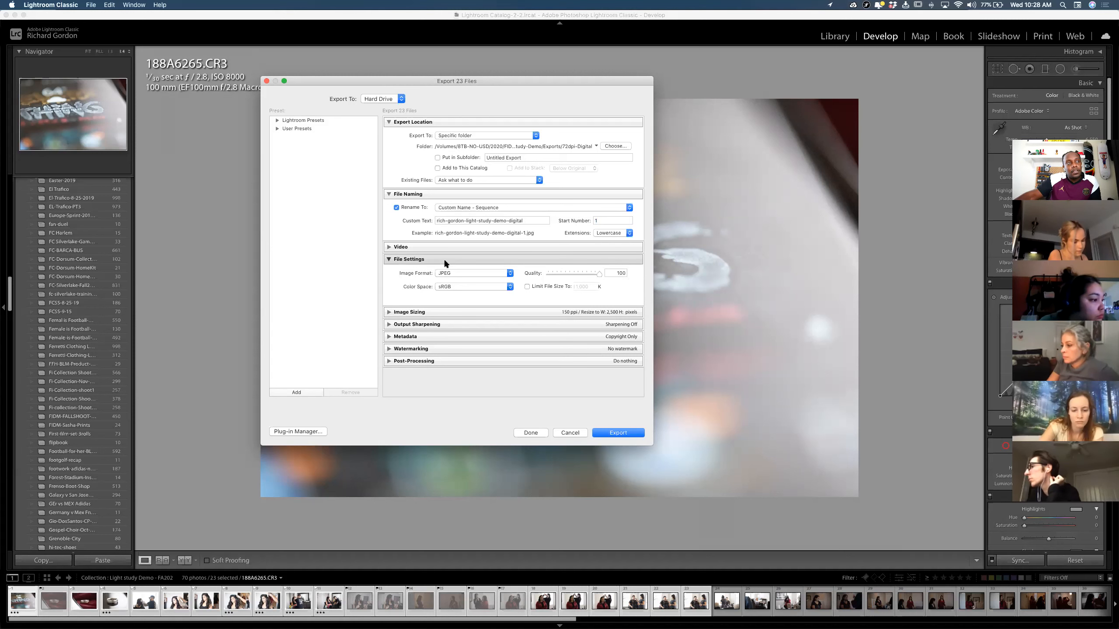
left_click(614, 271)
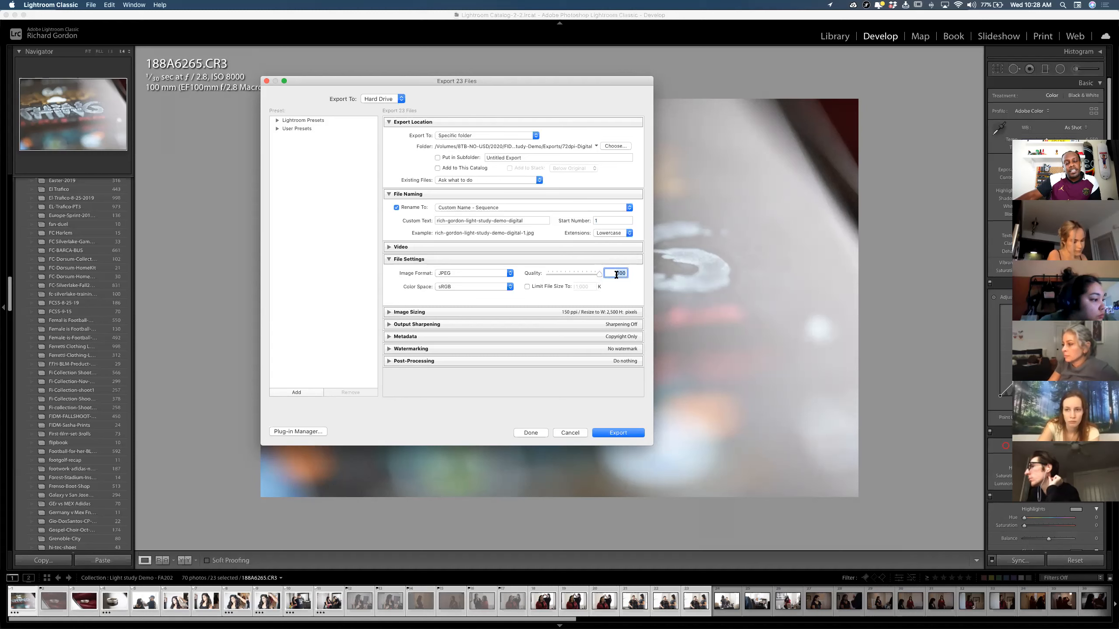
type("80")
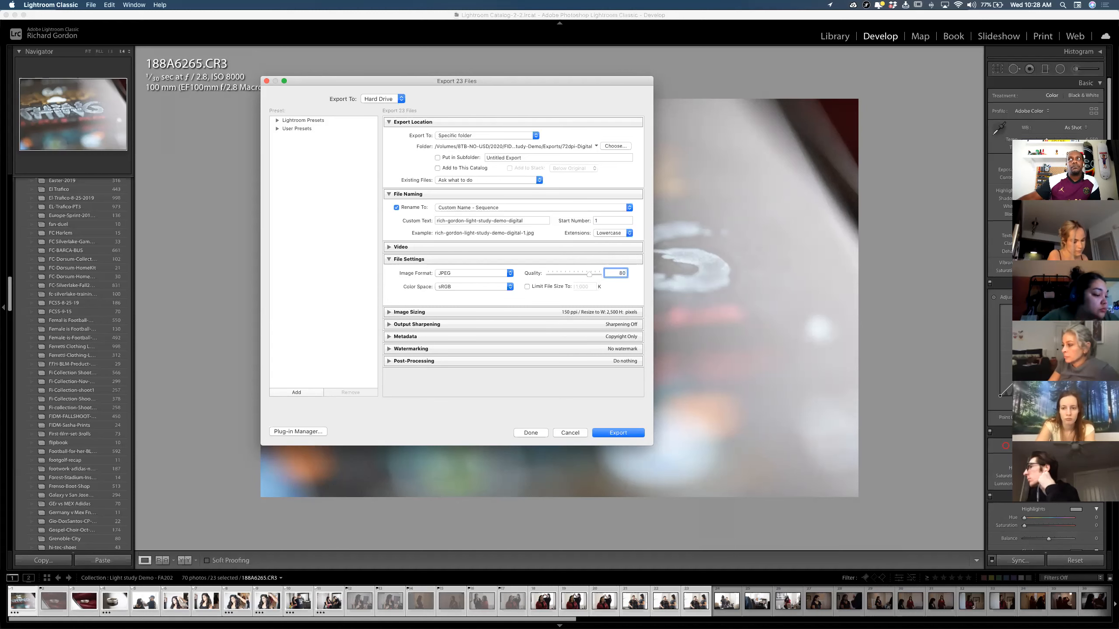
key("Return")
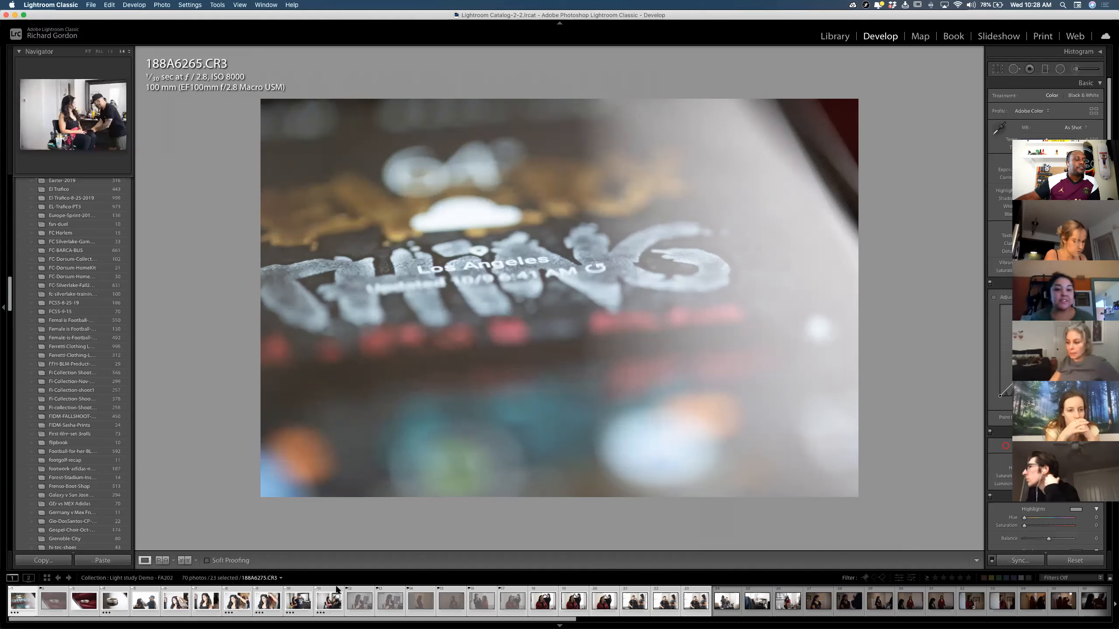
Reopen the export settings for the selected photos and keep JPEG as the image format
right_click(337, 590)
mouse_move(427, 572)
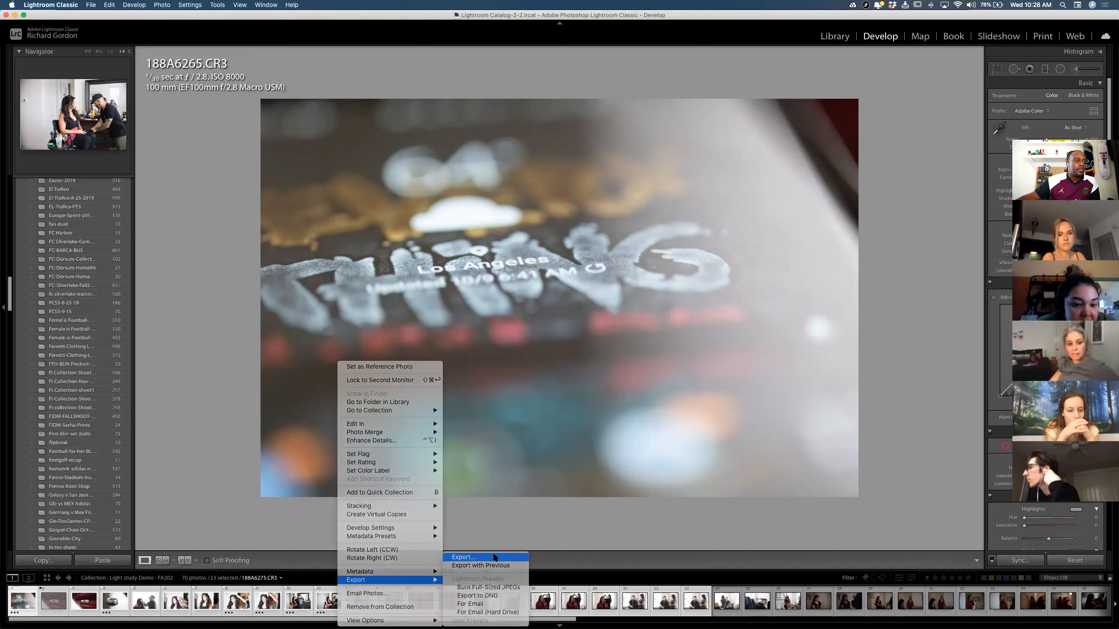
left_click(494, 557)
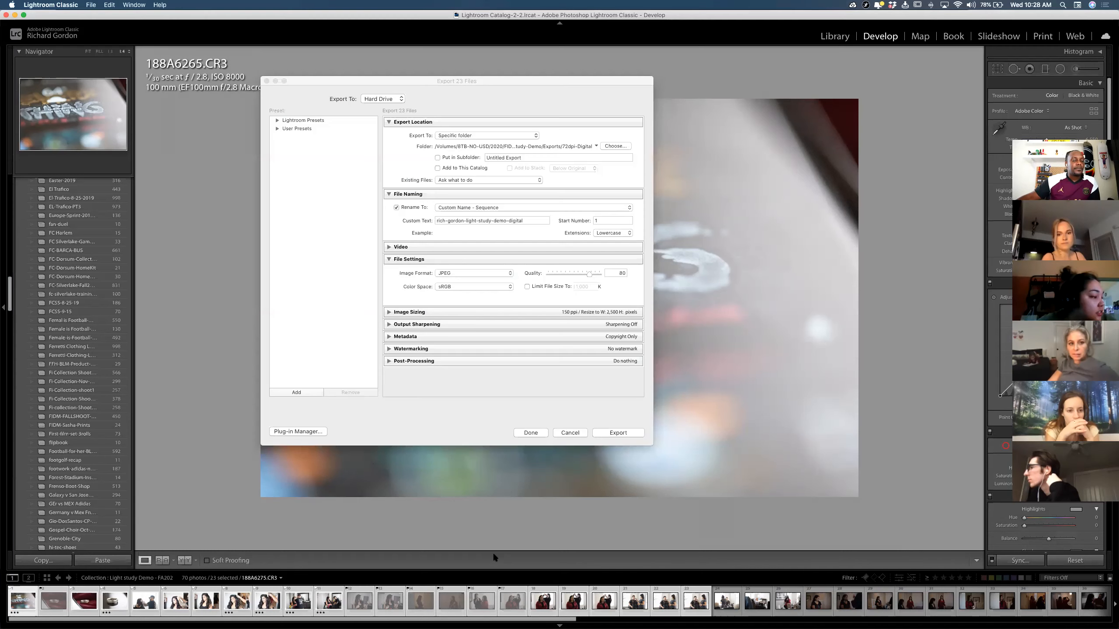
left_click(622, 273)
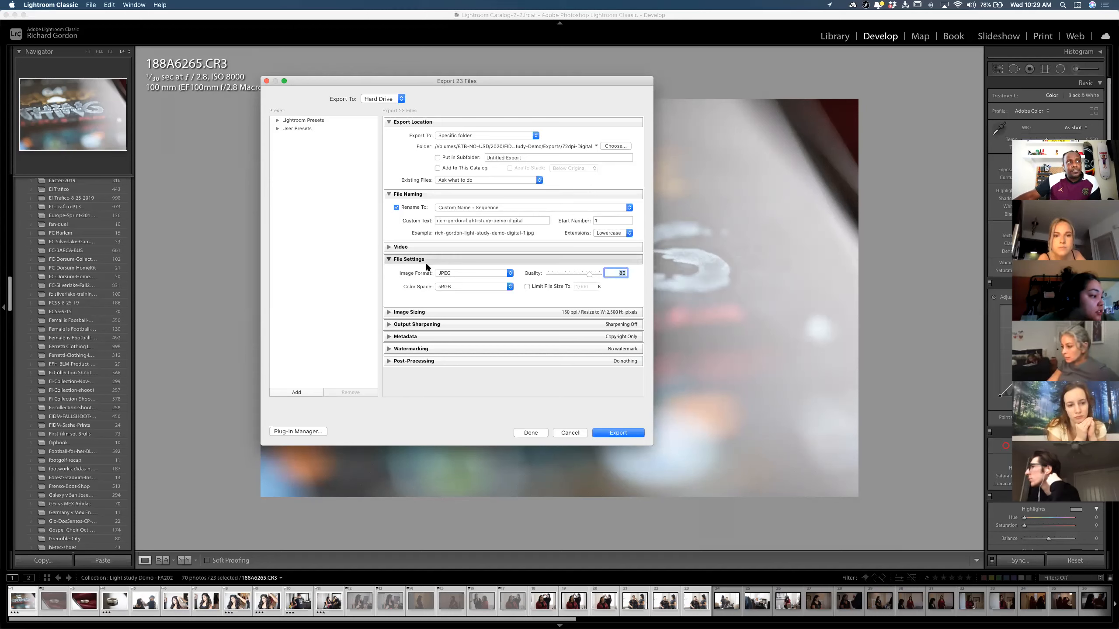
left_click(449, 272)
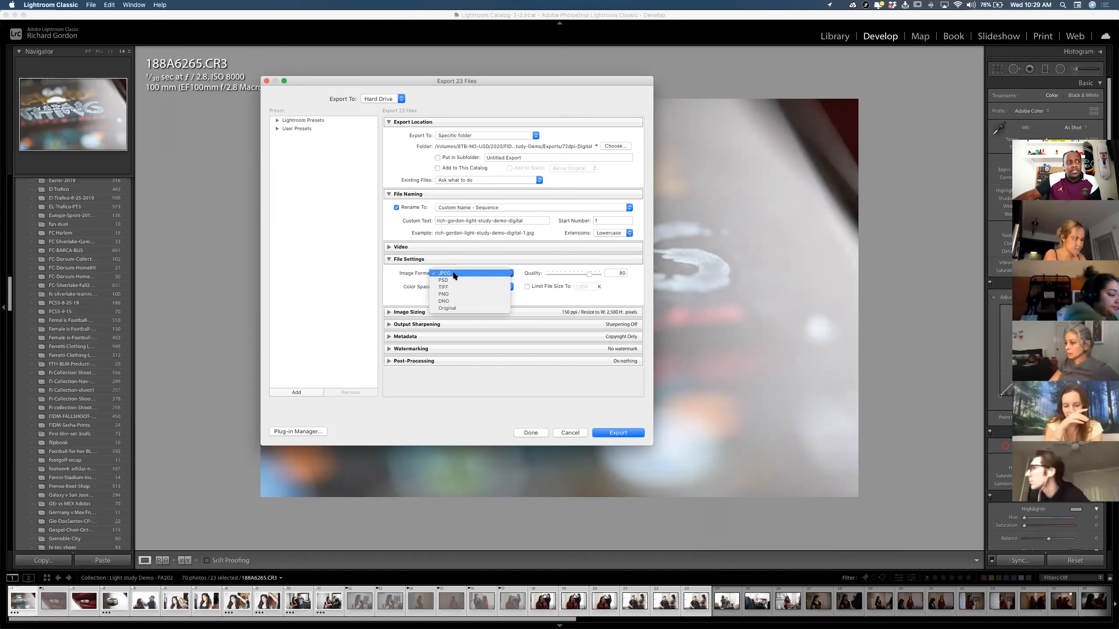
left_click(455, 275)
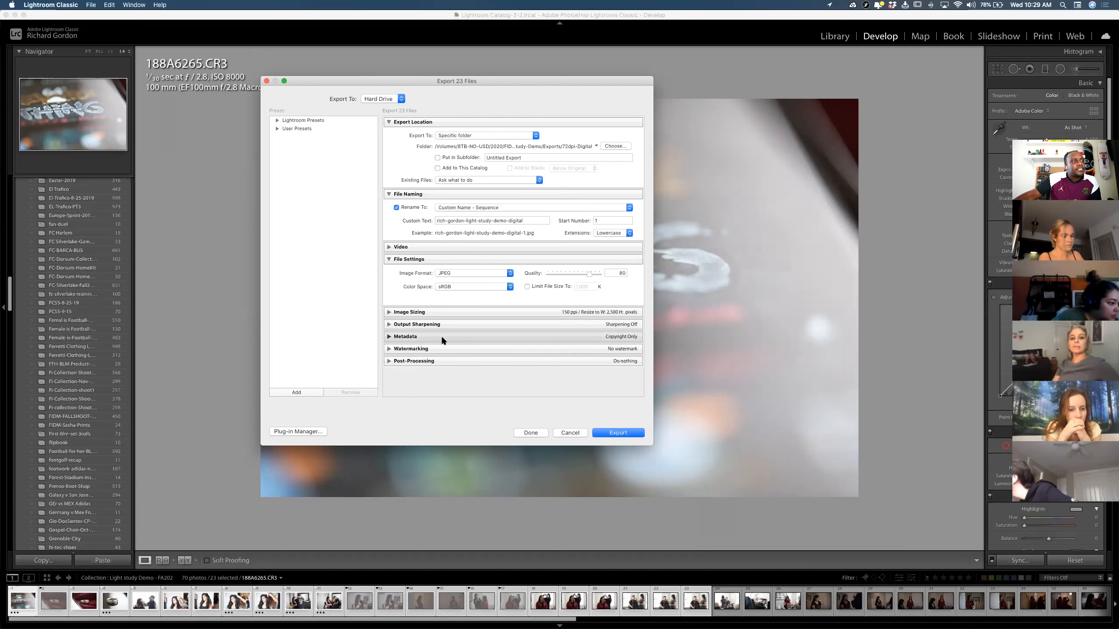
Expand the image sizing settings and keep Resize to Fit enabled with the Width & Height option
left_click(388, 312)
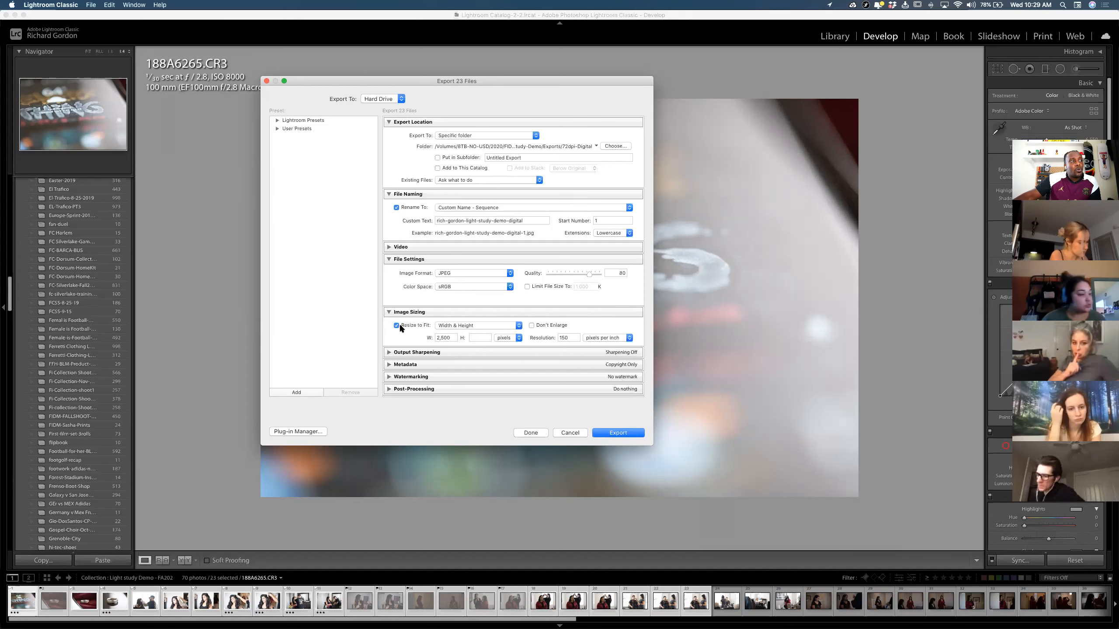
left_click(398, 325)
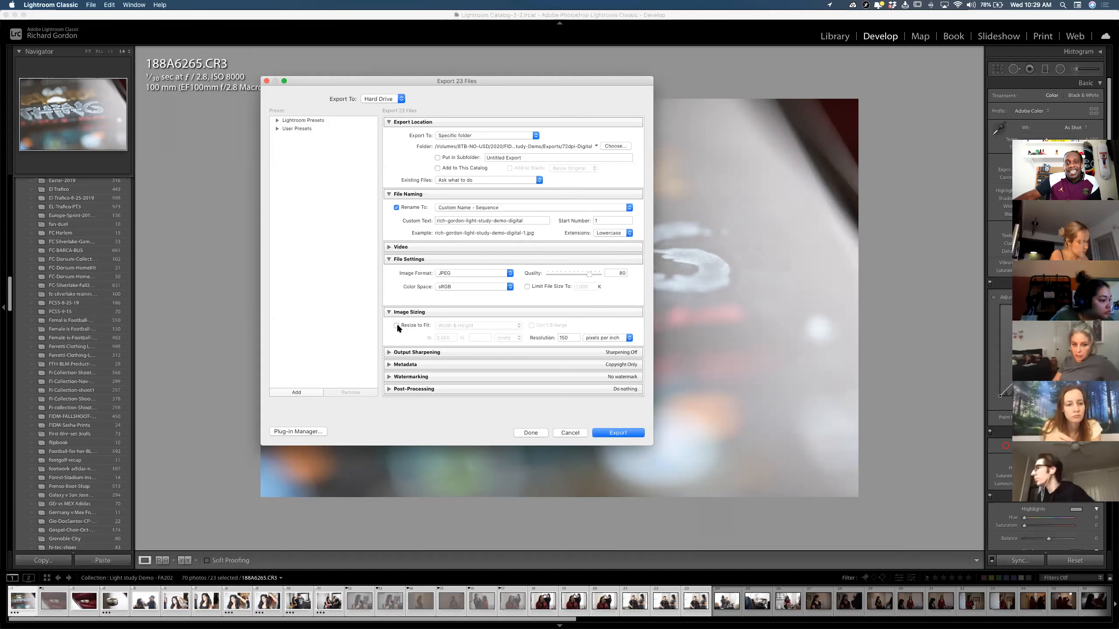
left_click(397, 326)
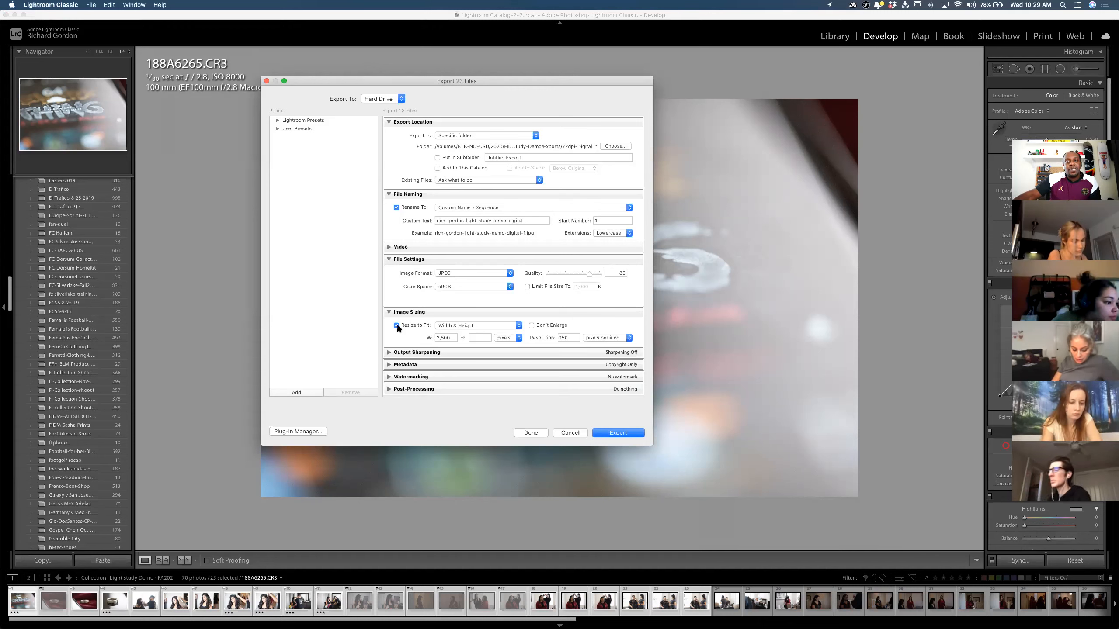
left_click(475, 325)
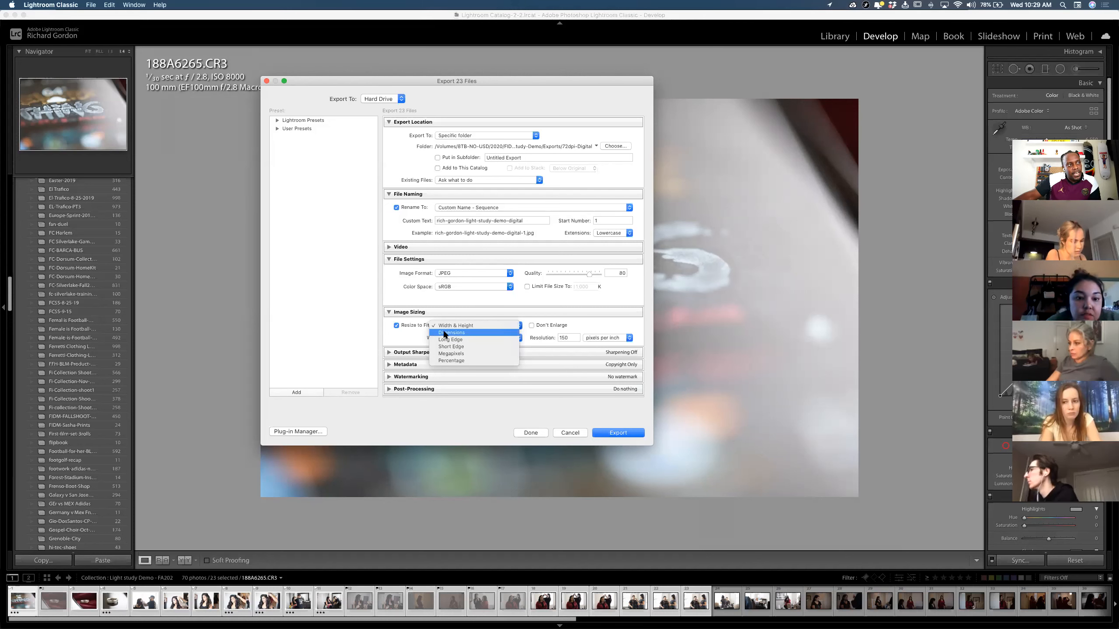
left_click(398, 330)
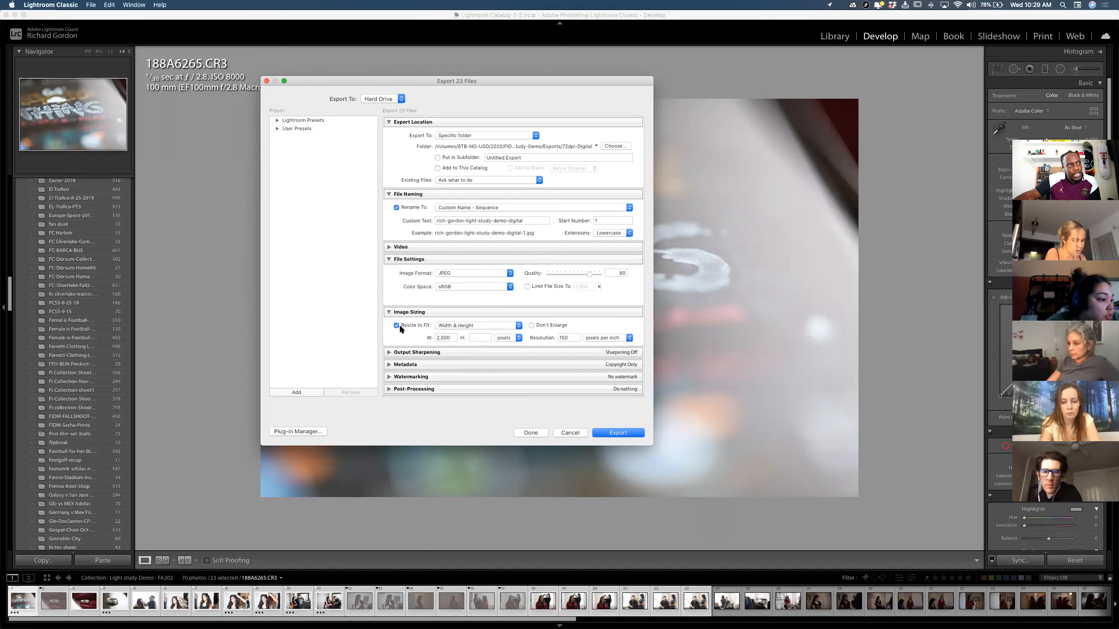
left_click(480, 326)
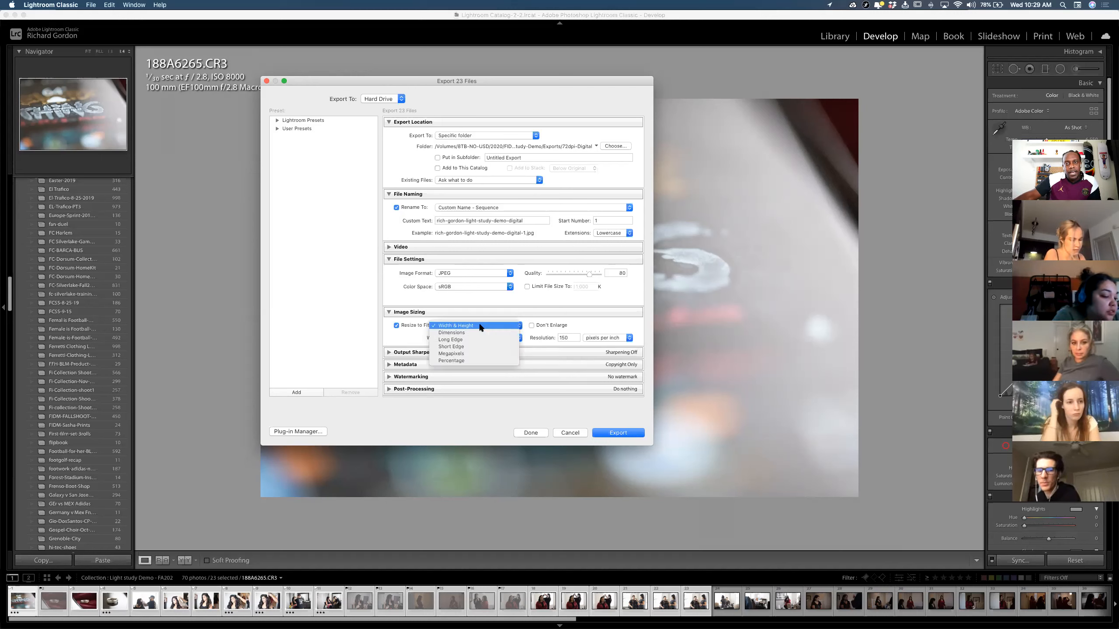
left_click(405, 340)
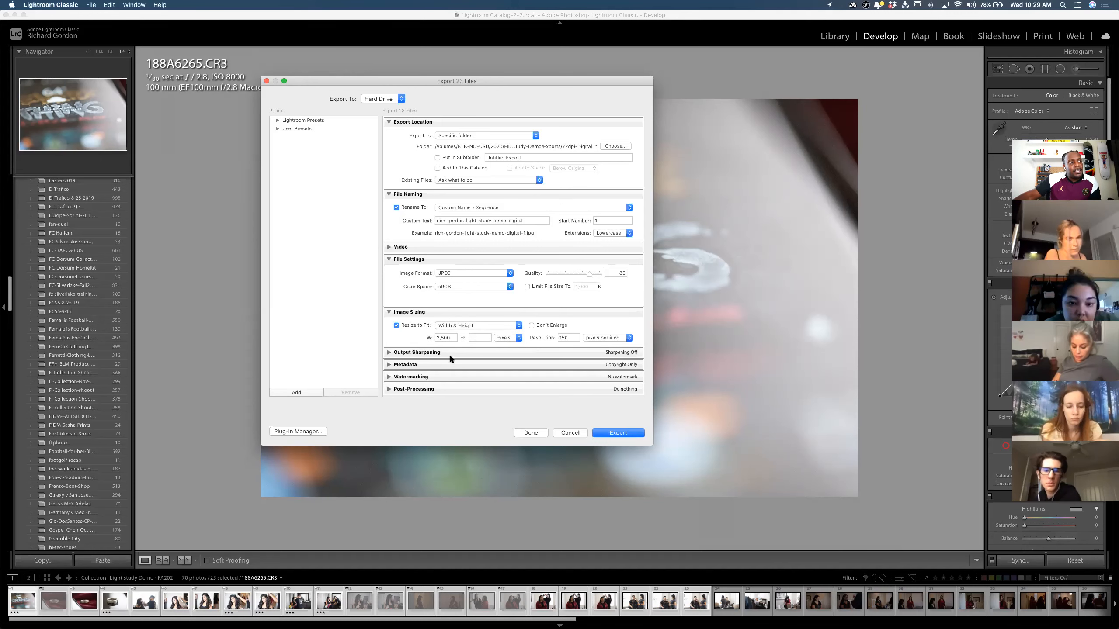
Set the resize width to 1920 pixels
left_click(452, 338)
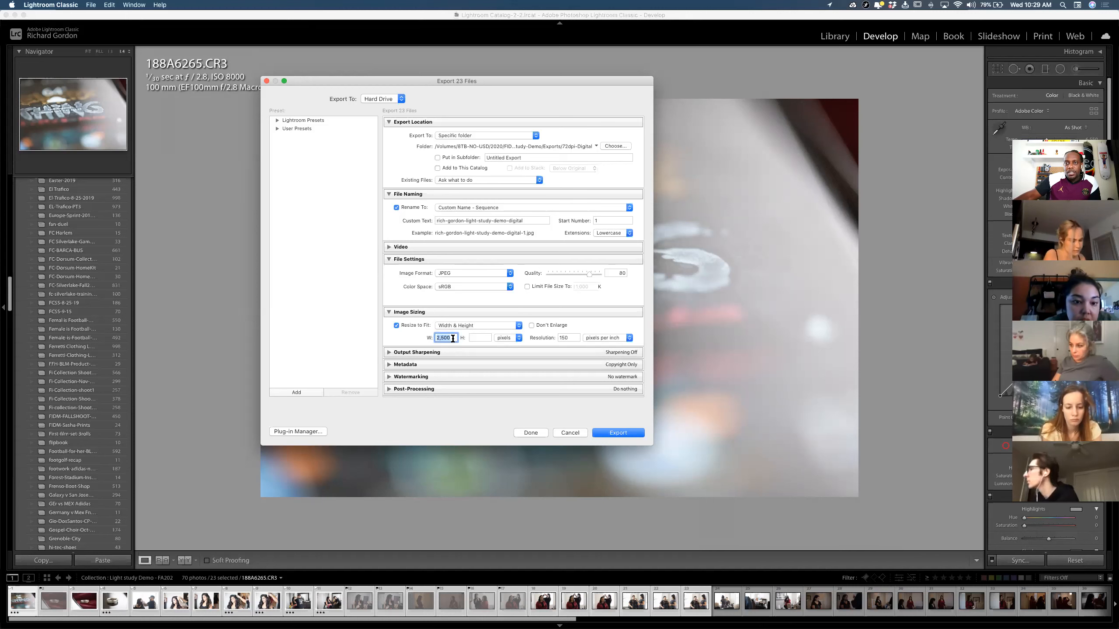
type("1920")
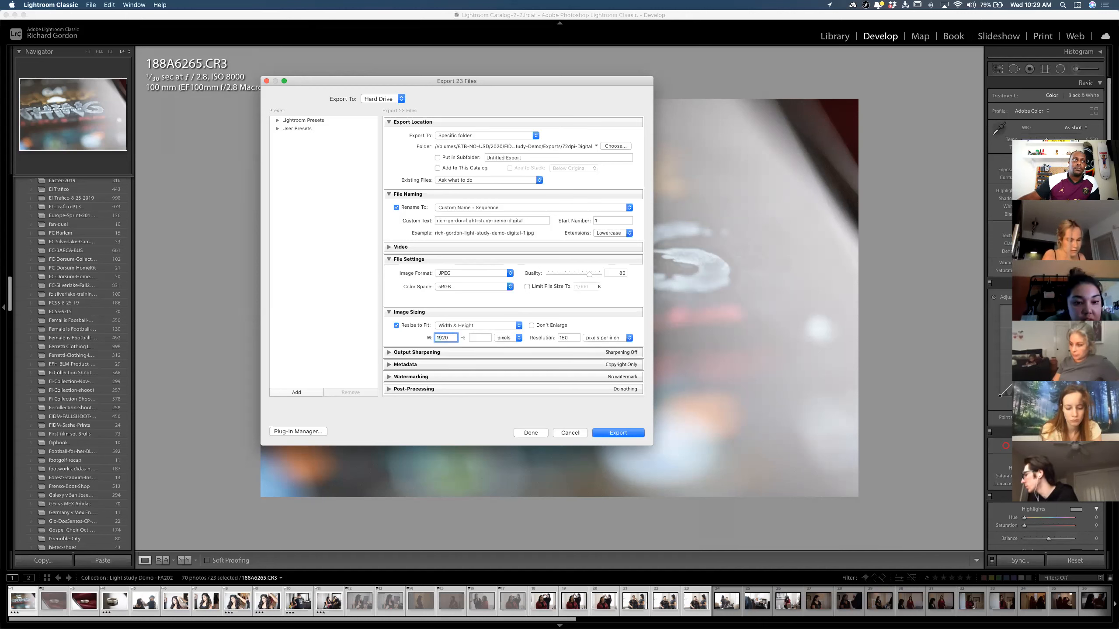
left_click(412, 342)
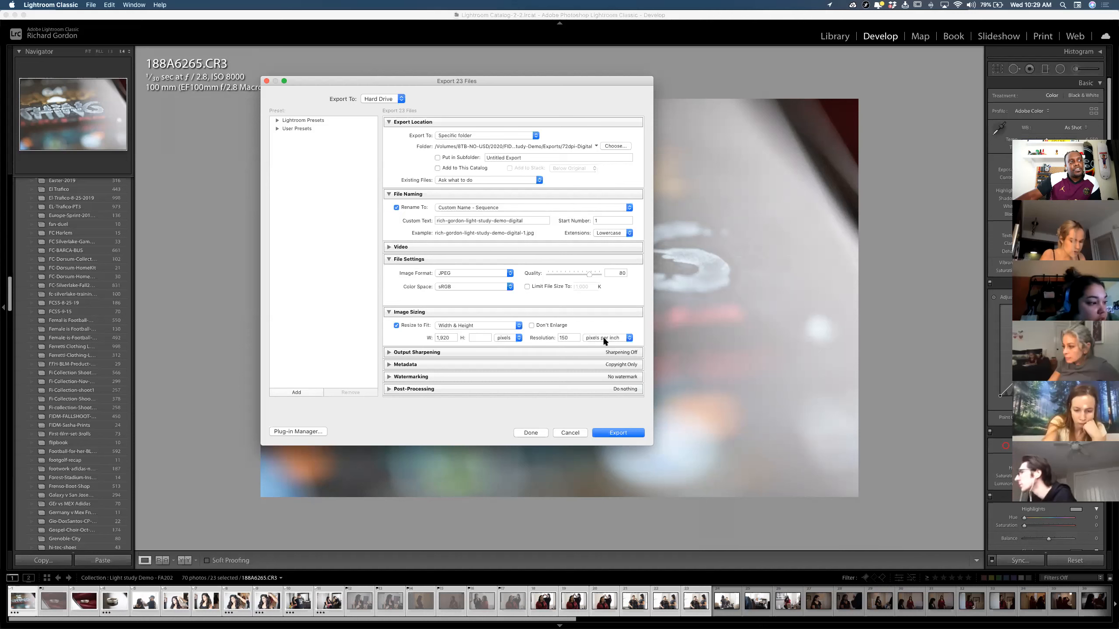
Keep pixels per inch as the resolution unit and set the export resolution to 72
left_click(613, 337)
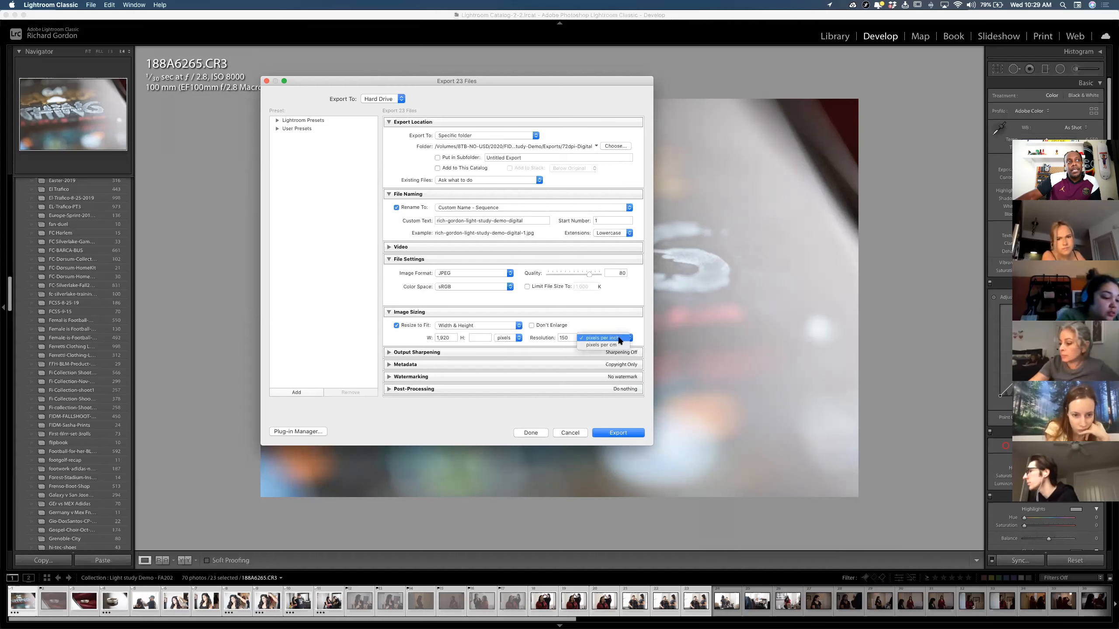
left_click(607, 338)
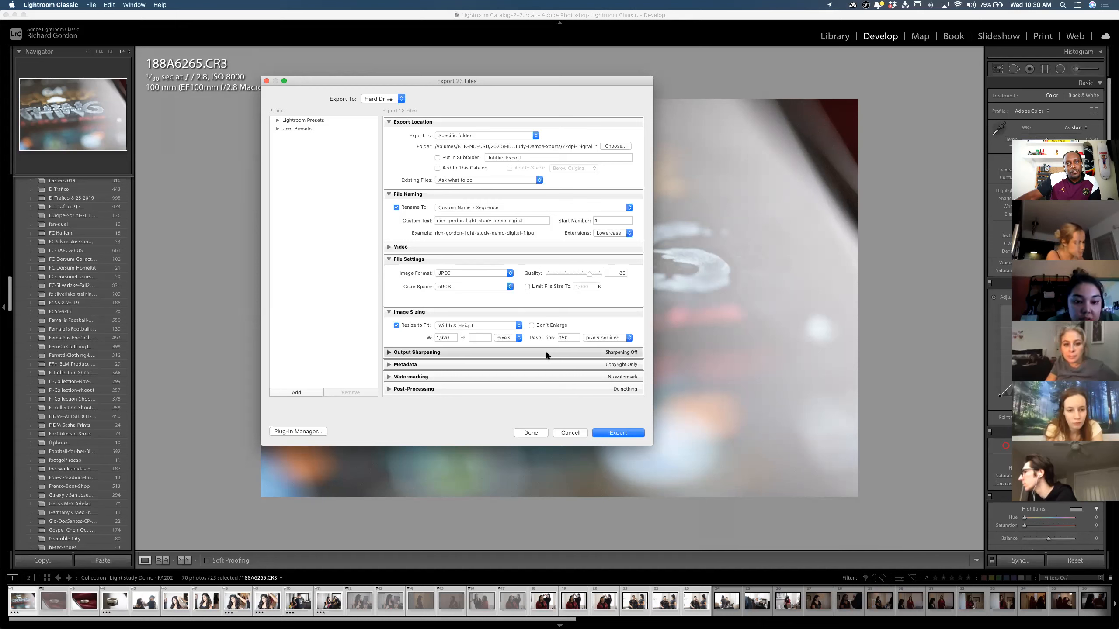
double_click(569, 338)
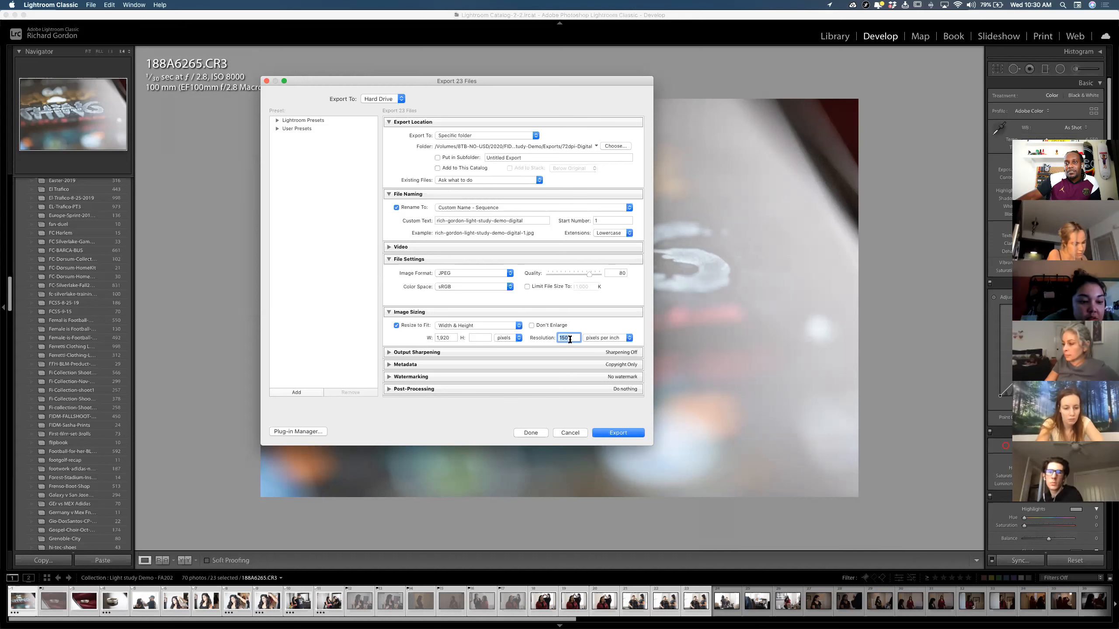
type("72")
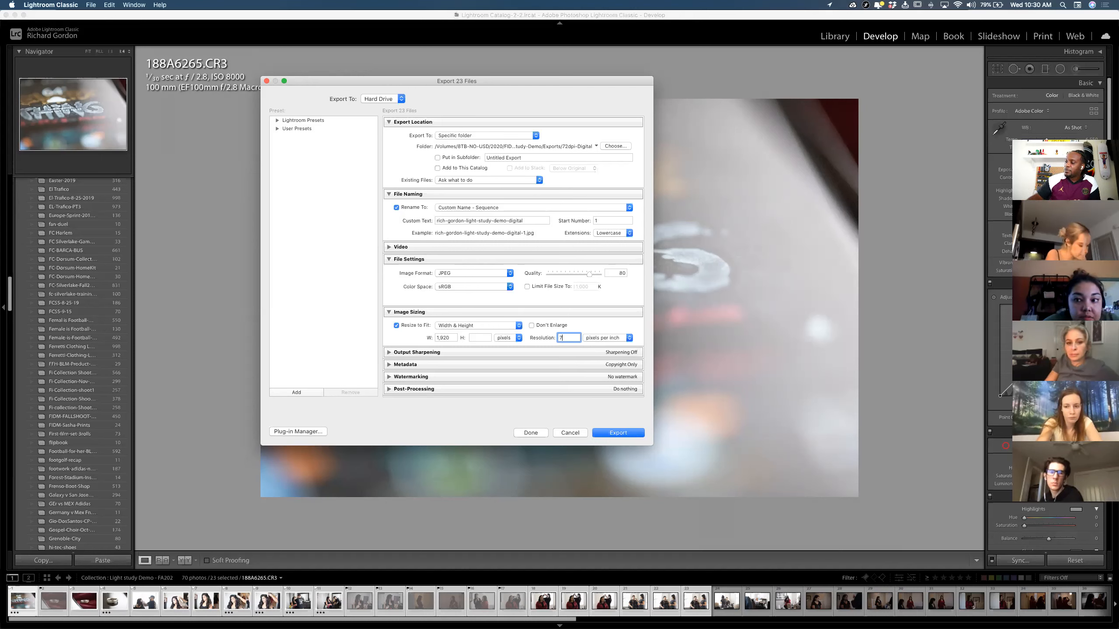
Leave the resize height empty and keep pixels as the unit for the export dimensions
left_click(485, 337)
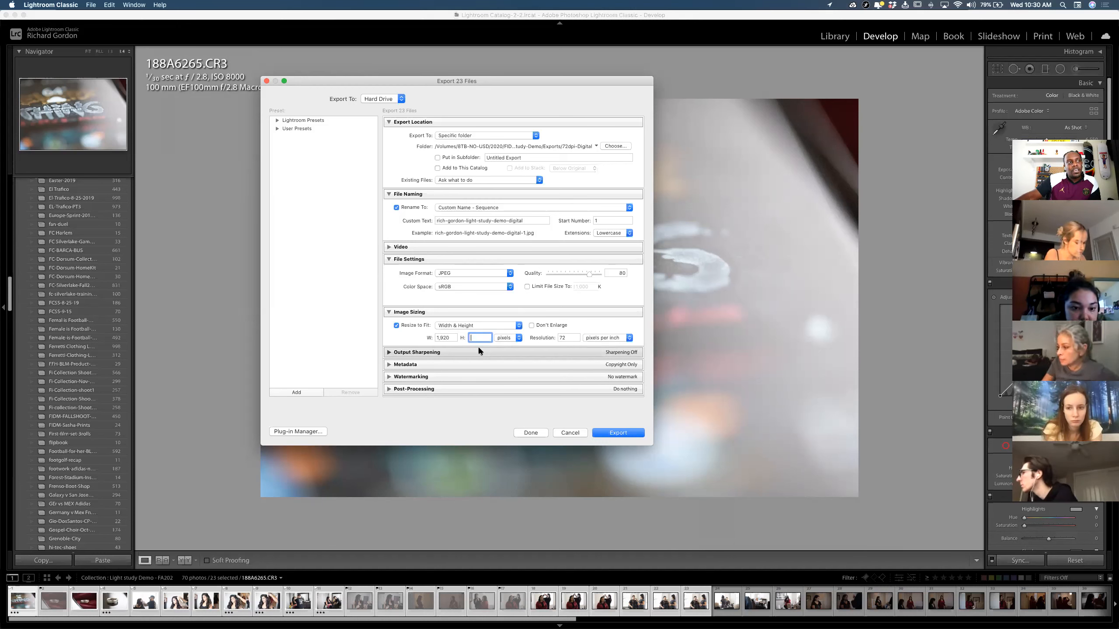
left_click(606, 324)
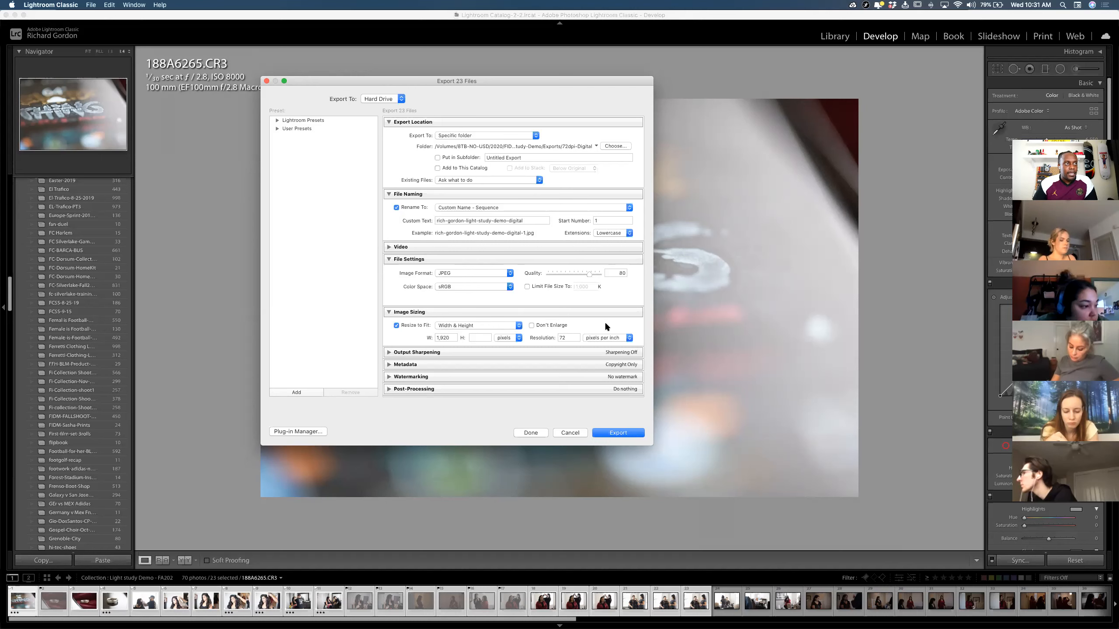
left_click(519, 338)
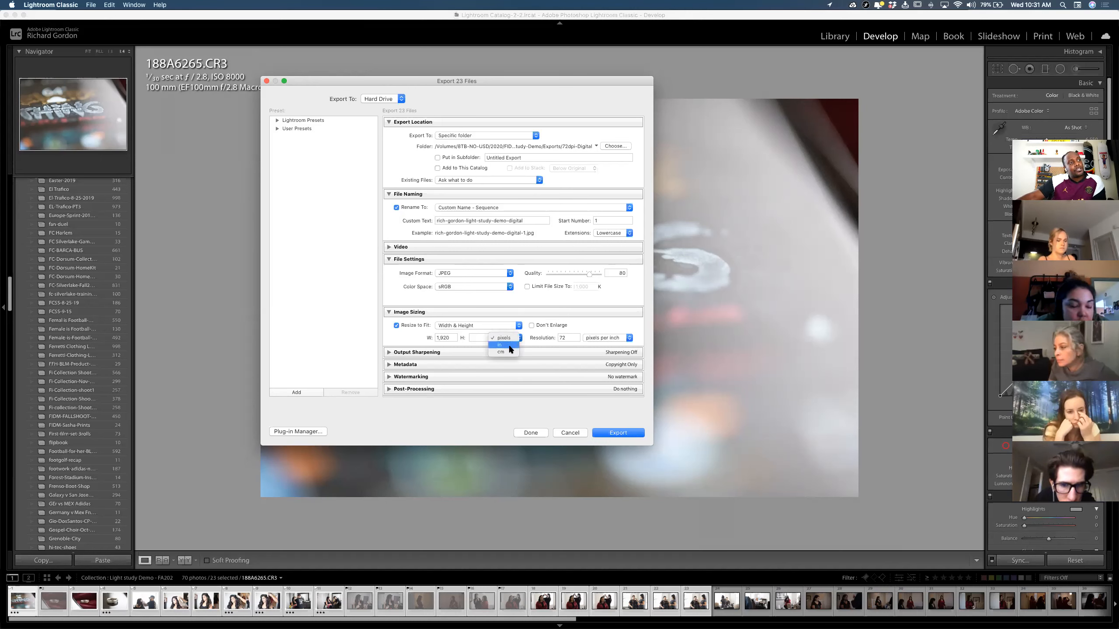
left_click(509, 339)
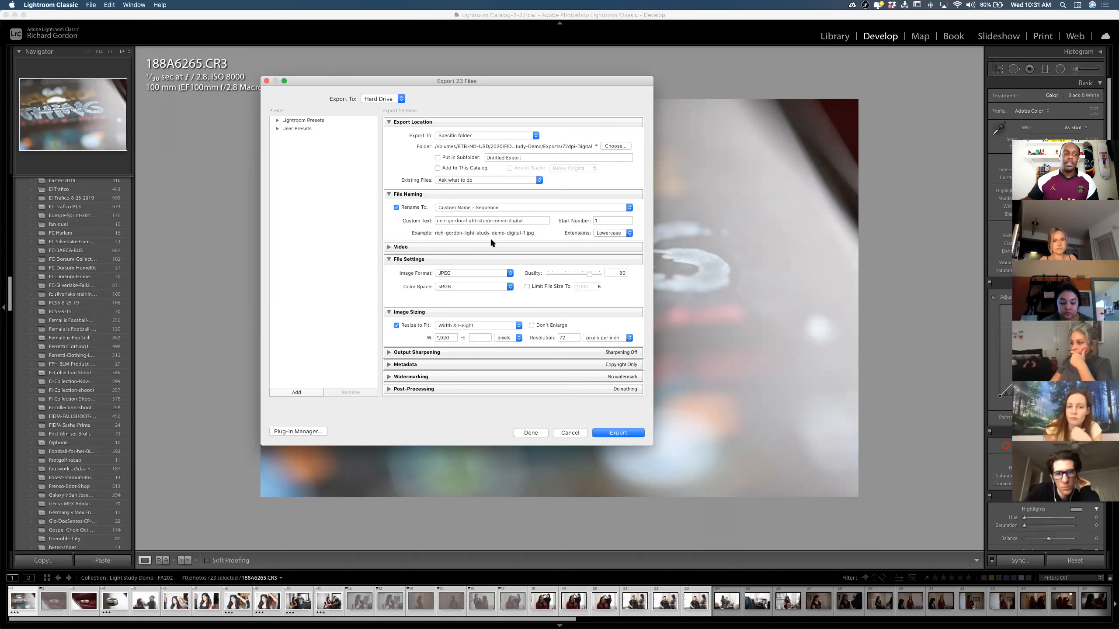
Export the 23 selected photos with these settings and overwrite the existing files of the same names
left_click(614, 433)
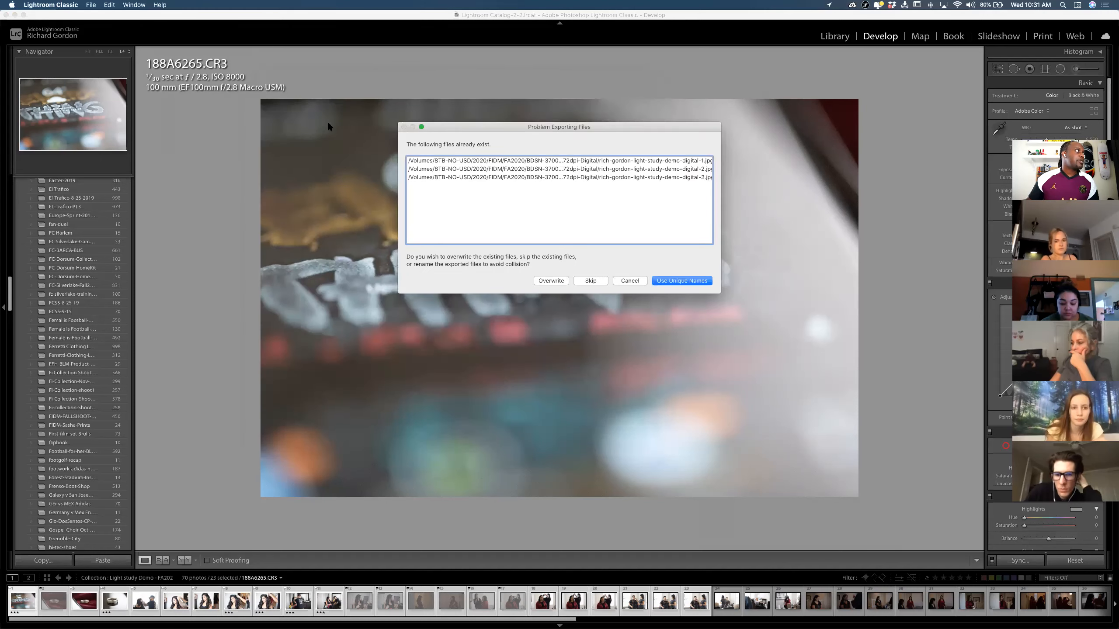
left_click(550, 281)
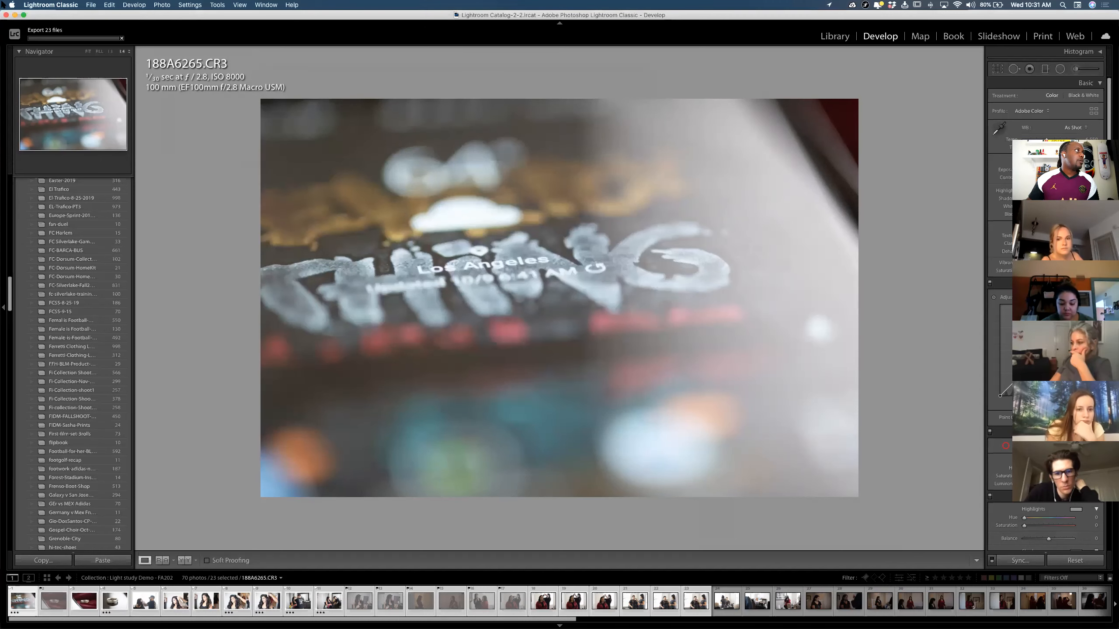
key("ctrl+Up")
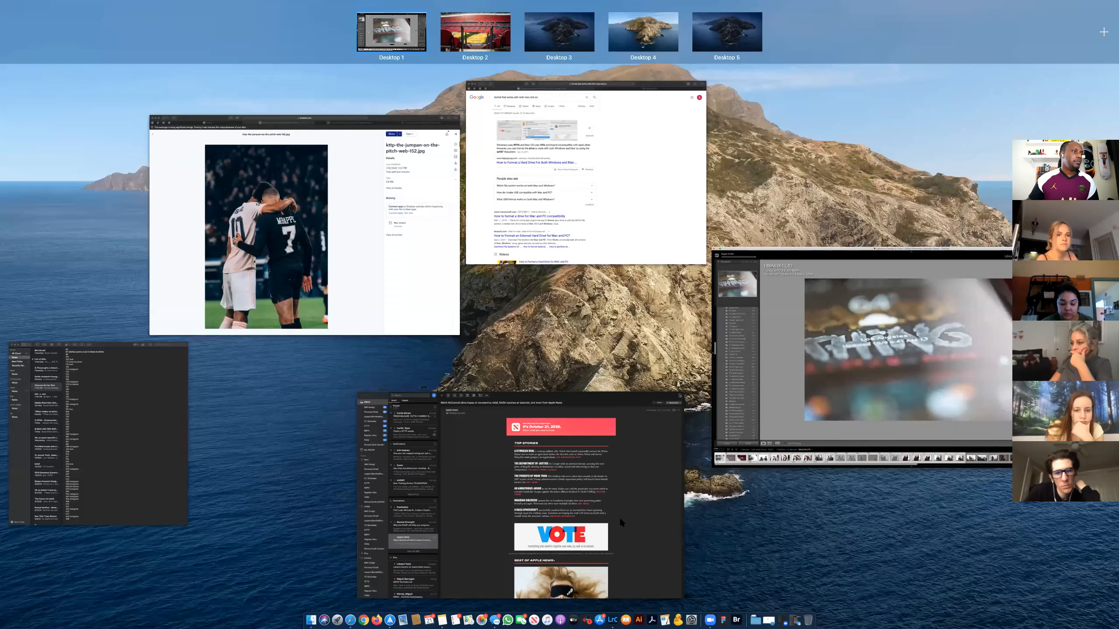
left_click(843, 417)
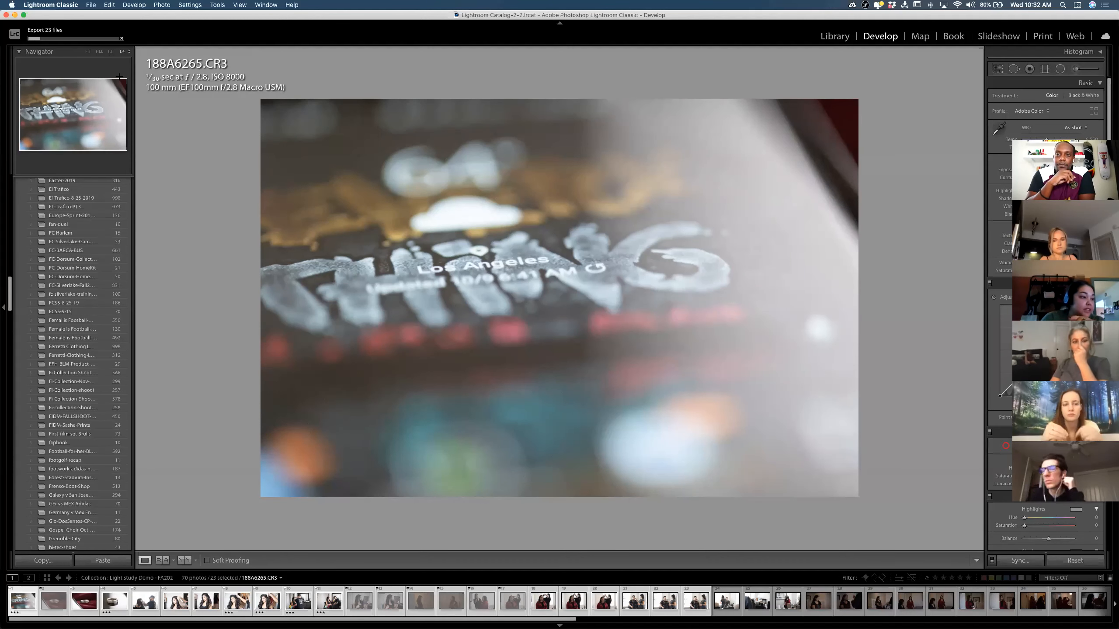
key("Right")
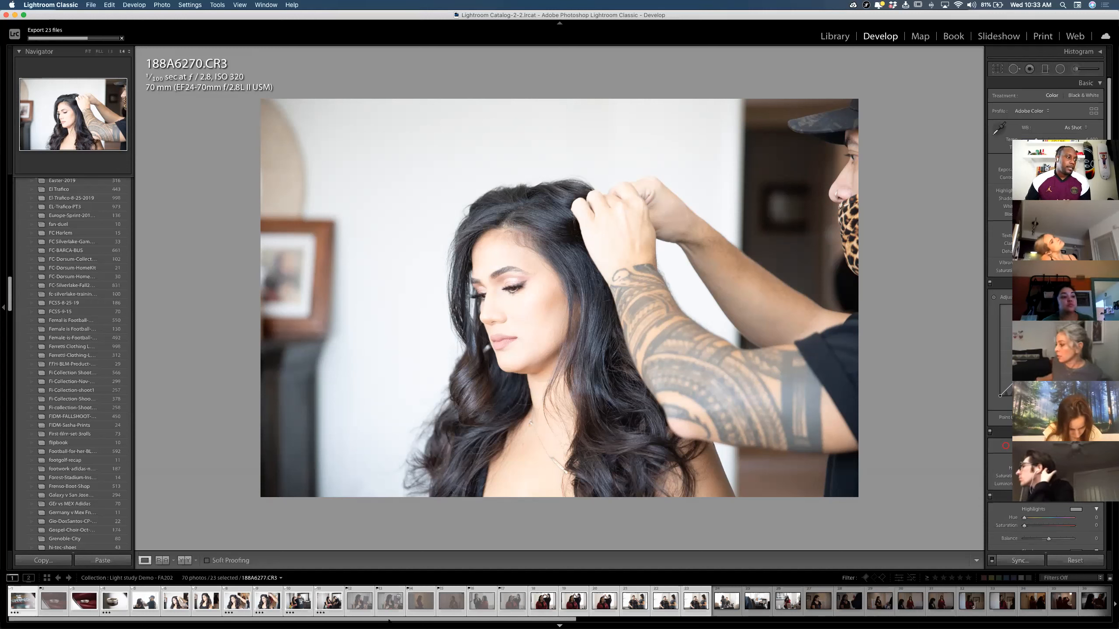
Switch to Finder and browse the 8TB-NO-USD drive to the FA2020 folder inside 2020 and FIDM
left_click(311, 613)
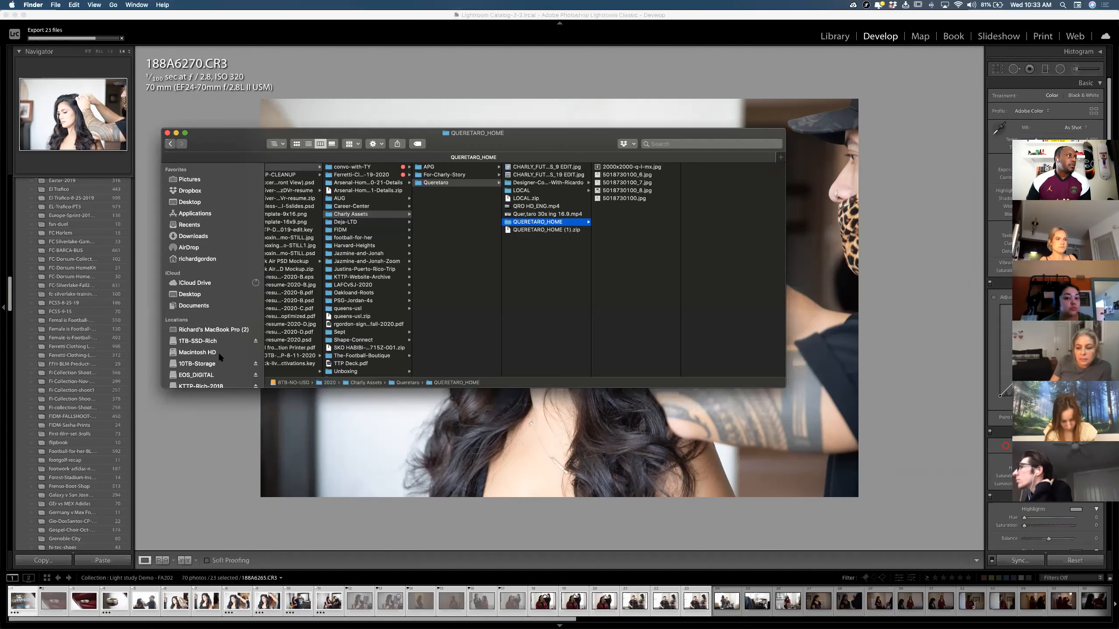
scroll(212, 366, "down", 3)
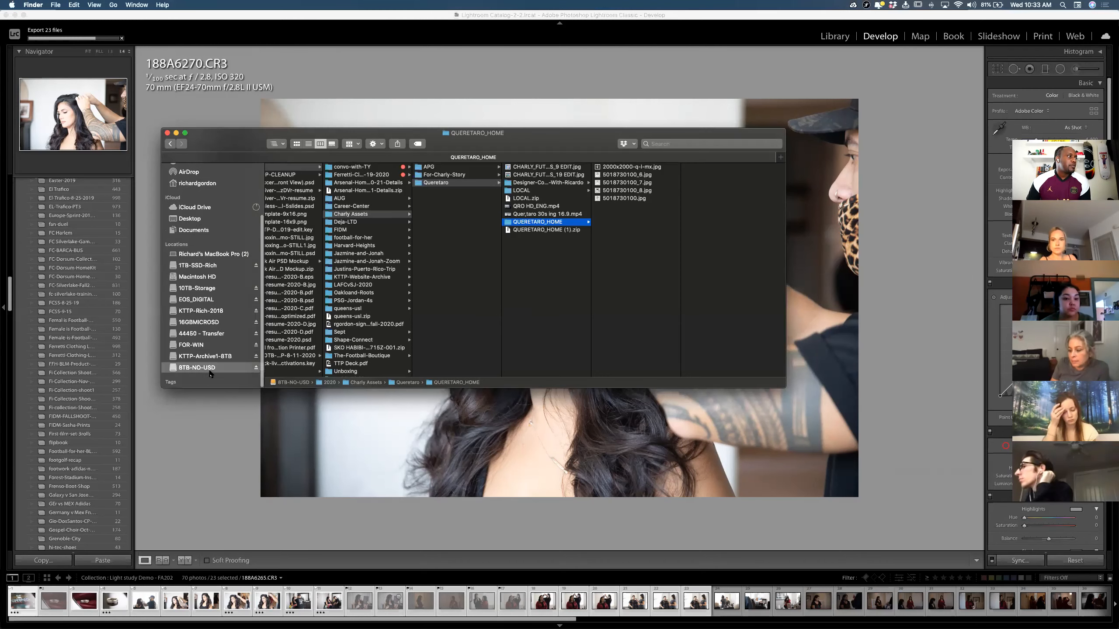
scroll(208, 373, "down", 2)
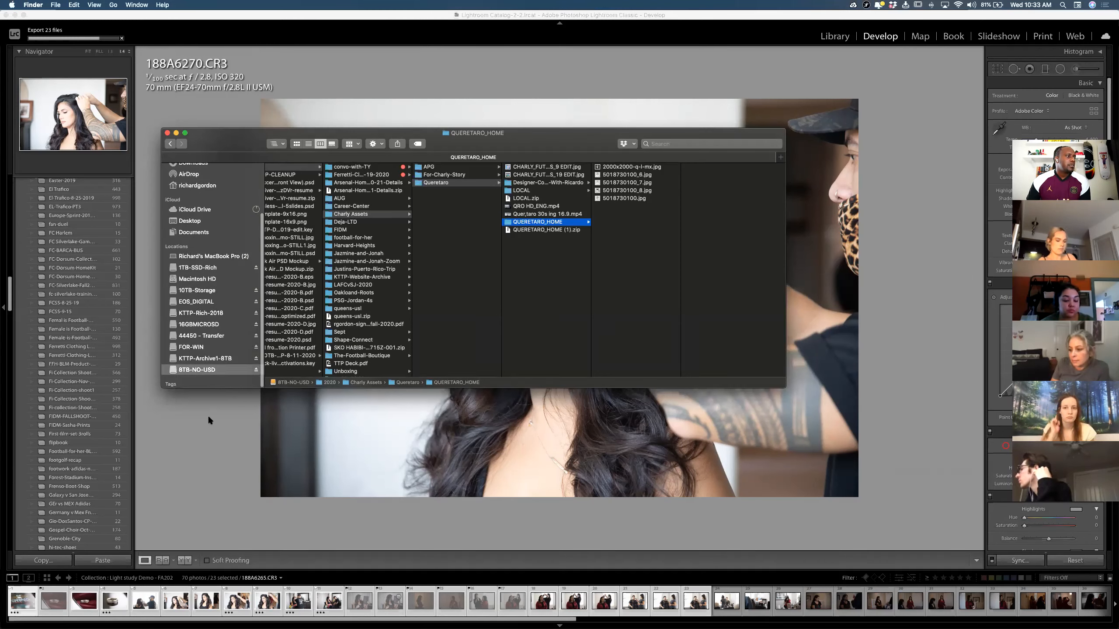
left_click(199, 369)
left_click(328, 170)
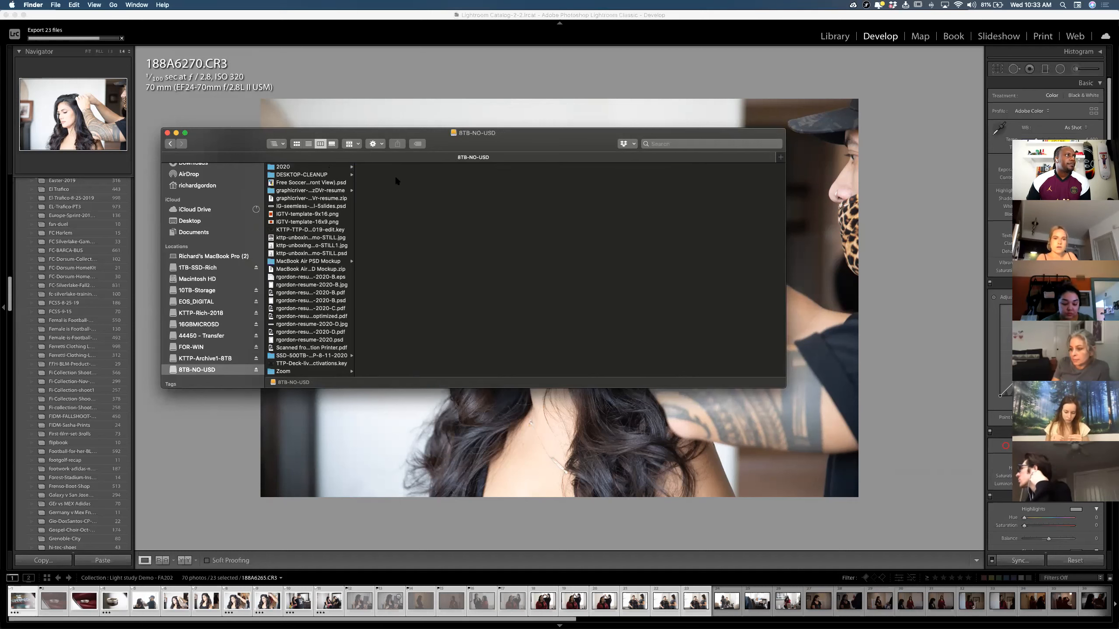
scroll(414, 215, "down", 2)
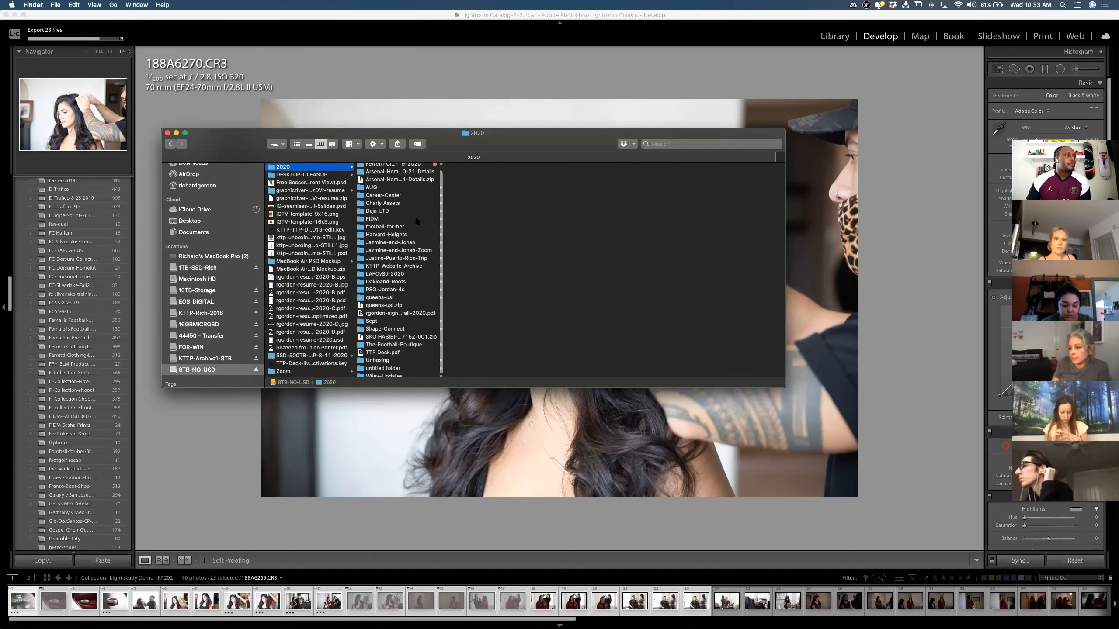
left_click(372, 216)
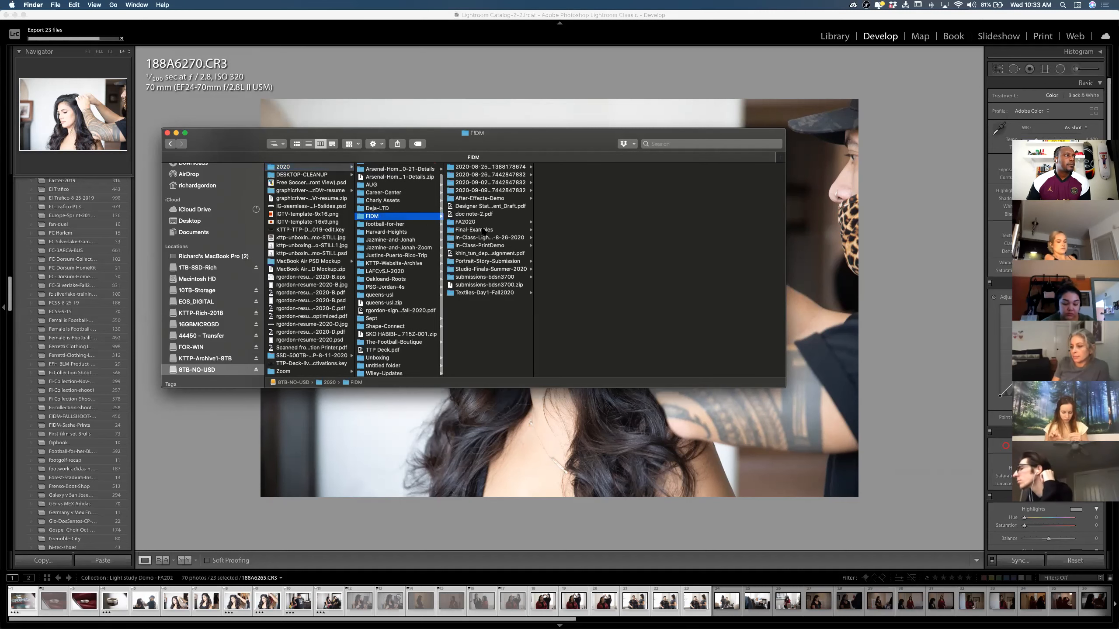
left_click(465, 222)
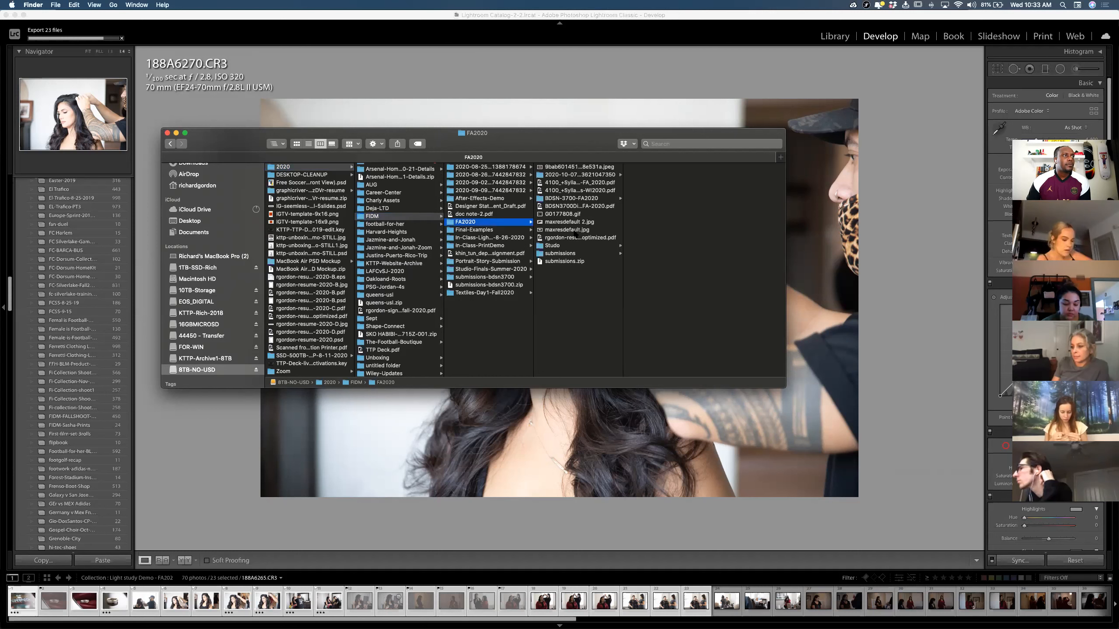
Open the 72dpi-Digital export folder through BDSN-3700-FA2020, Light-Study-Demo and Exports
left_click(573, 199)
left_click(664, 167)
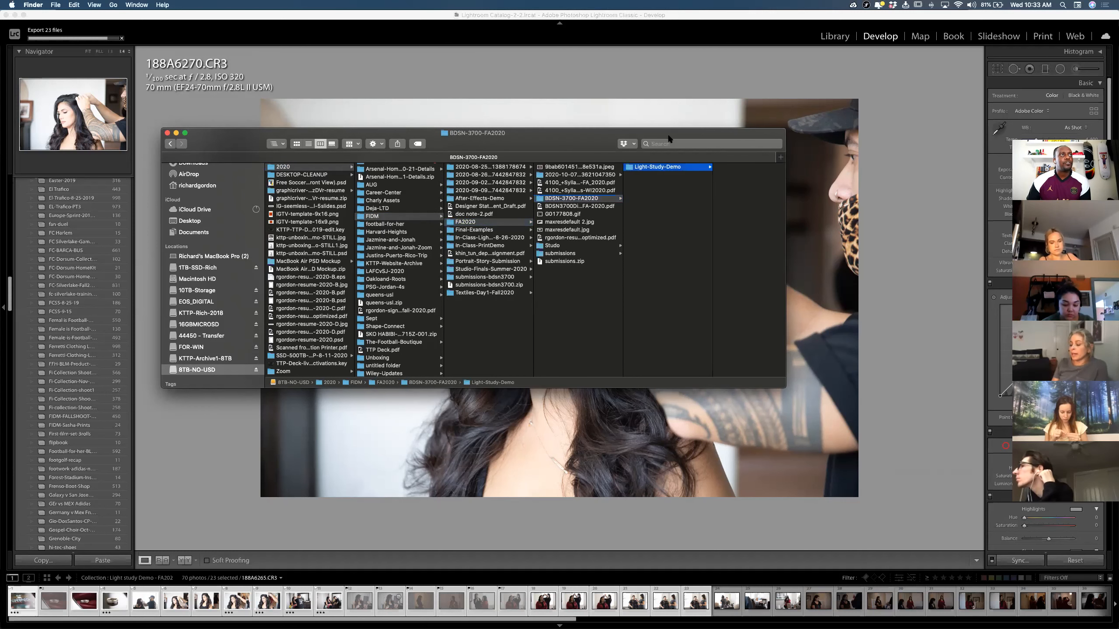
left_click_drag(666, 134, 557, 145)
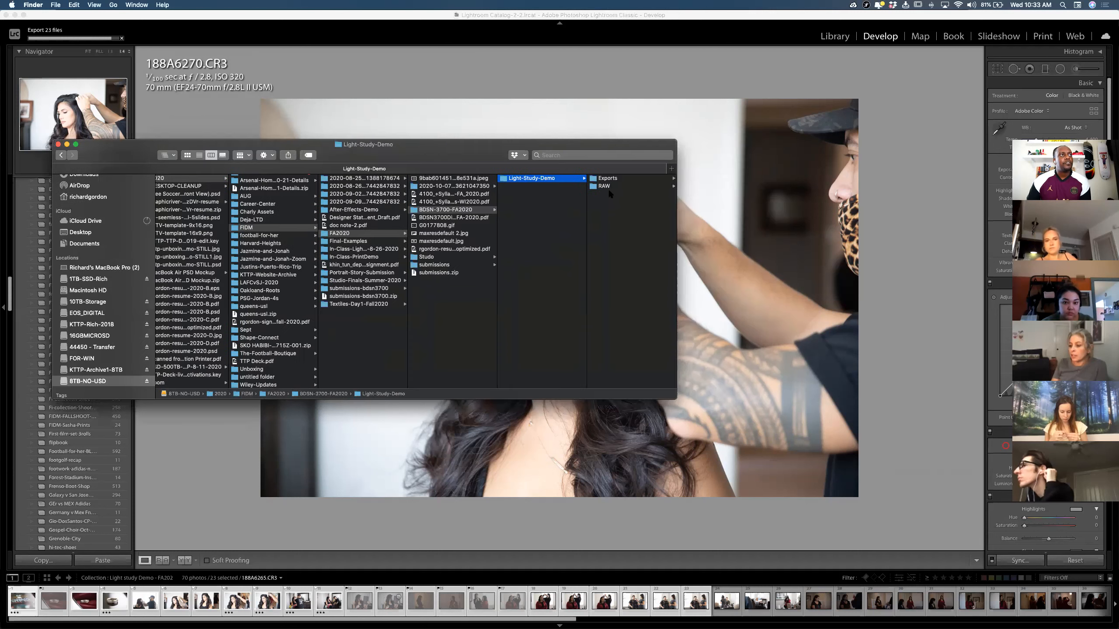
left_click(610, 191)
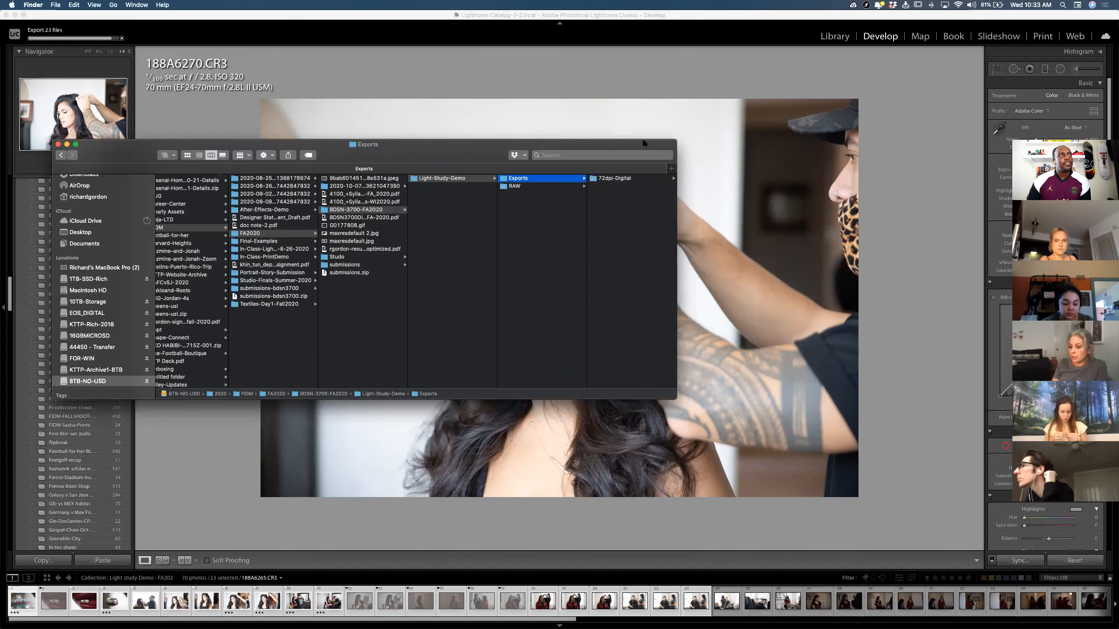
left_click_drag(526, 140, 411, 133)
key("Right")
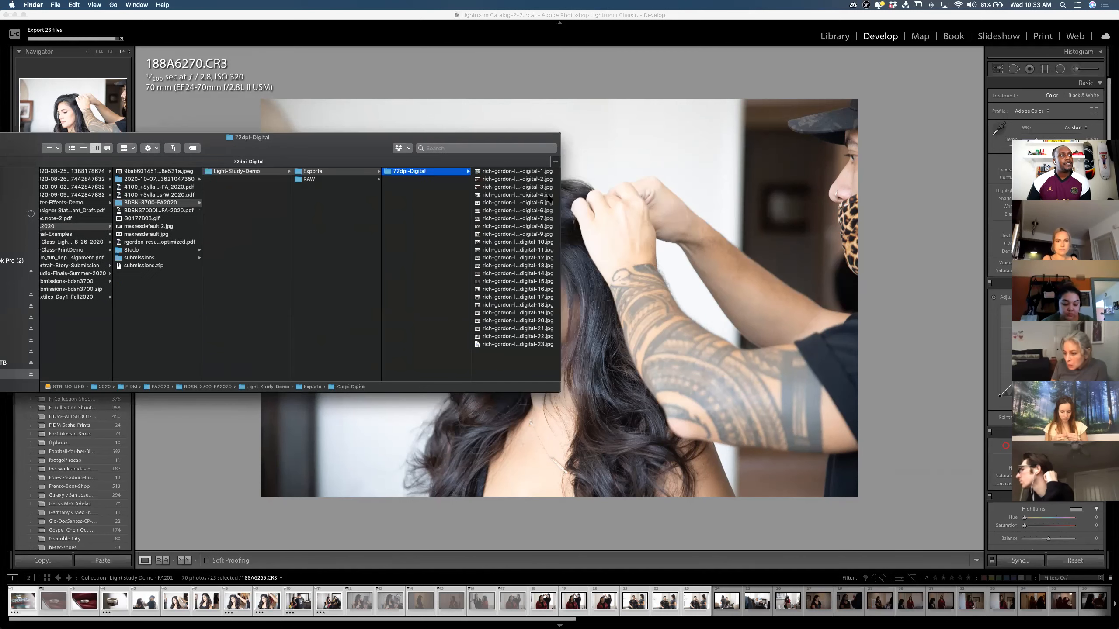
Preview the exported JPEGs in the 72dpi-Digital folder one after another, from the first to the last
key("Right")
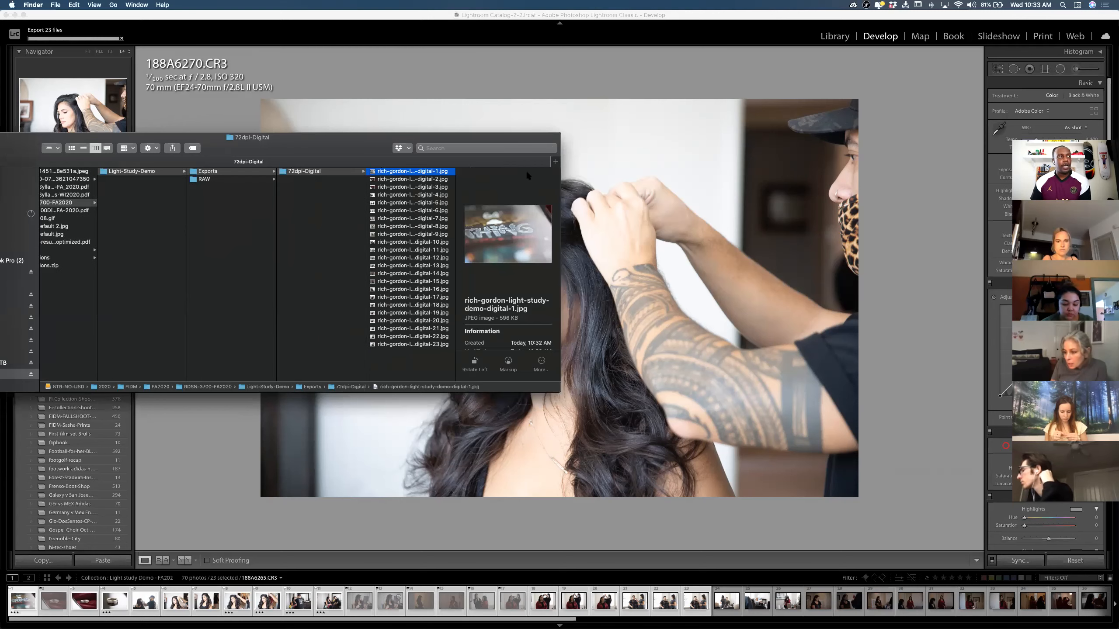
key("Down")
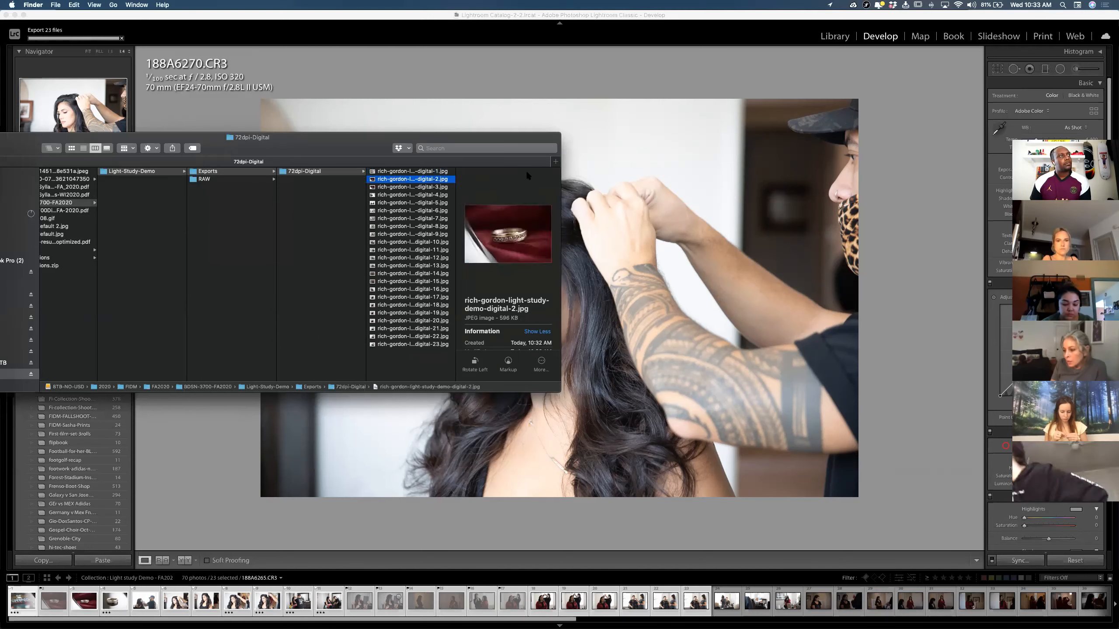
key("Down")
key("Down")
key("Down")
key("Down")
key("Down")
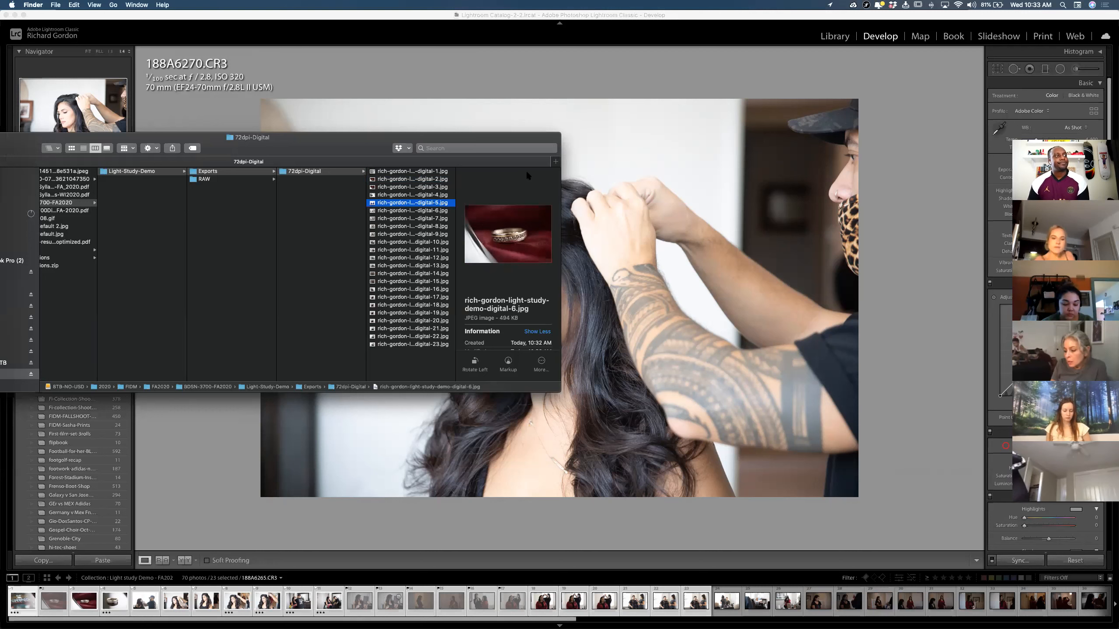
key("Down")
key("Down")
key("Down")
key("Down")
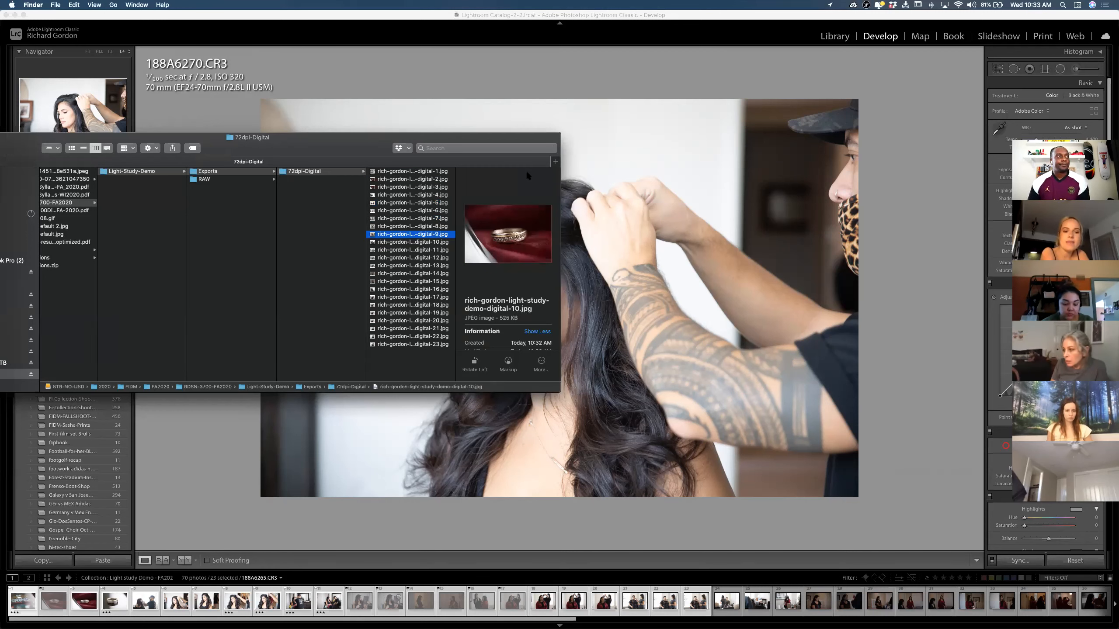
key("Down")
key("Down")
key("Down")
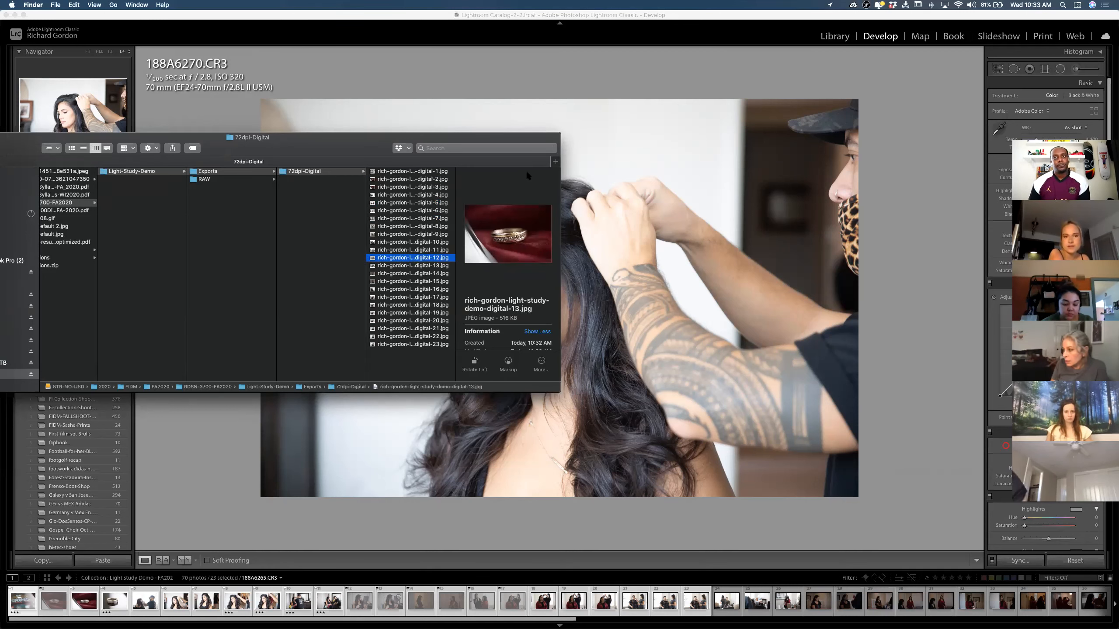
key("Down")
key("Down")
key("Down")
key("Down")
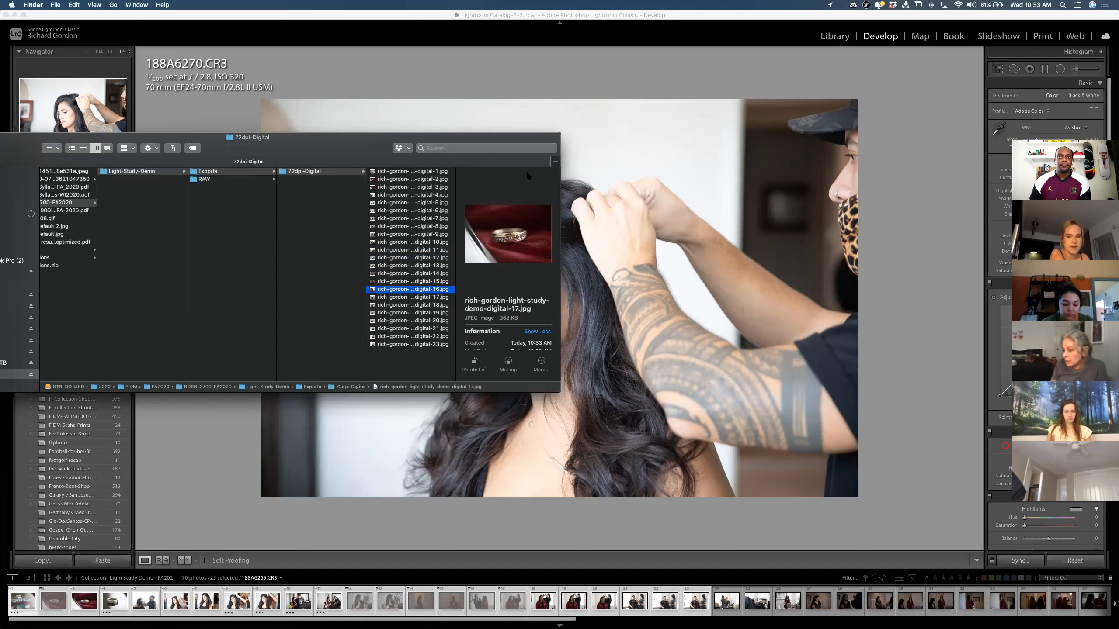
key("Down")
key("Down")
key("Down")
key("Down")
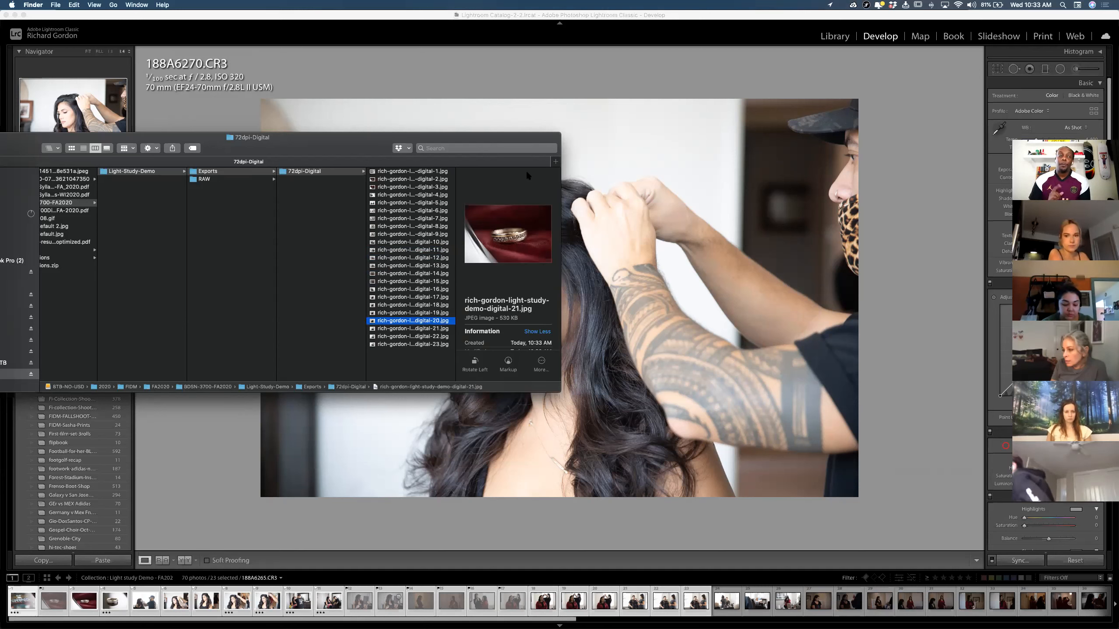
key("Down")
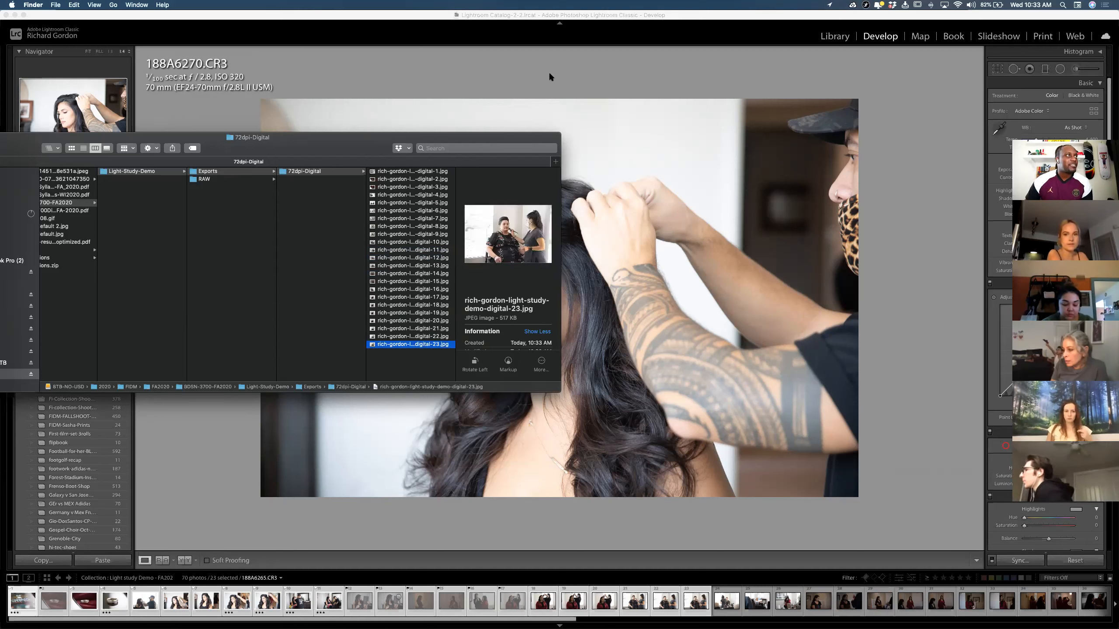
Switch back to Lightroom Classic and extend the filmstrip selection to 40 photos
left_click(435, 17)
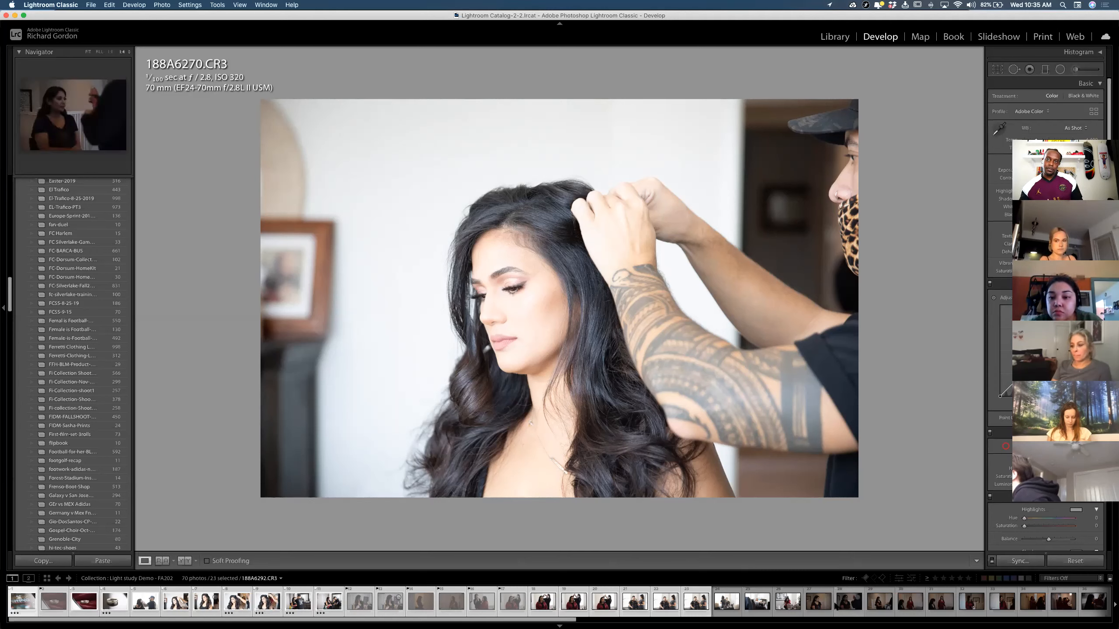
scroll(845, 609, "down", 15)
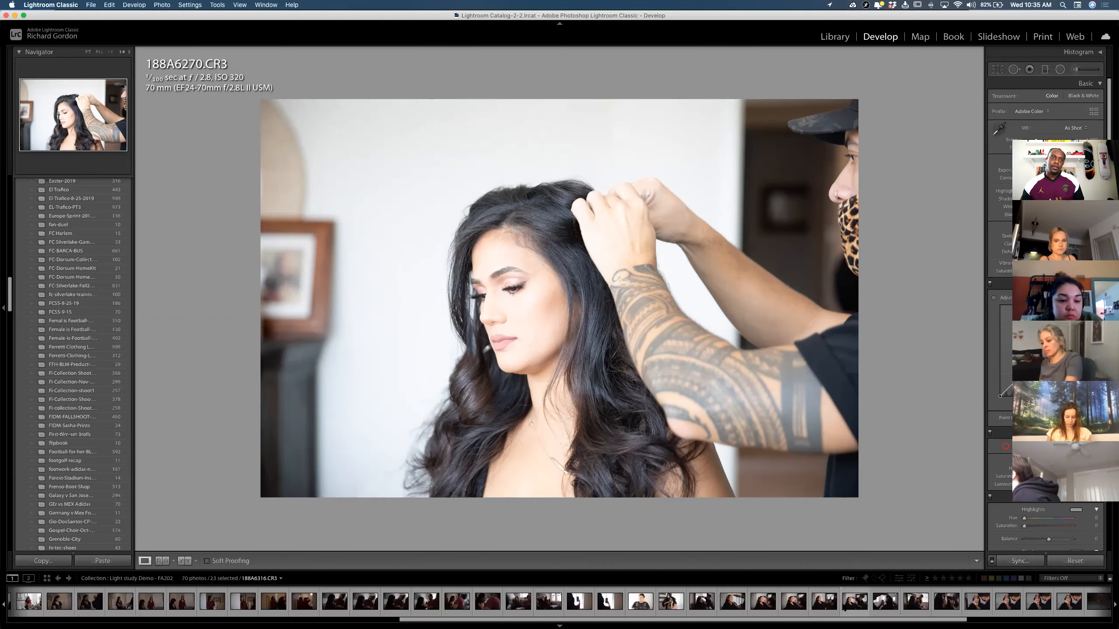
scroll(842, 607, "up", 15)
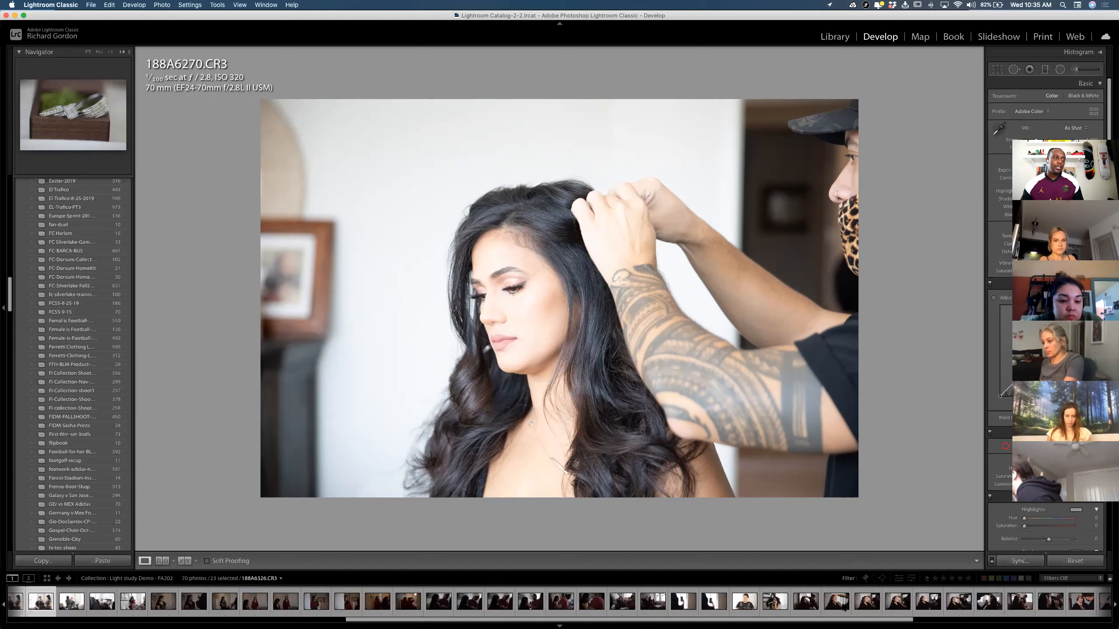
scroll(842, 607, "down", 2)
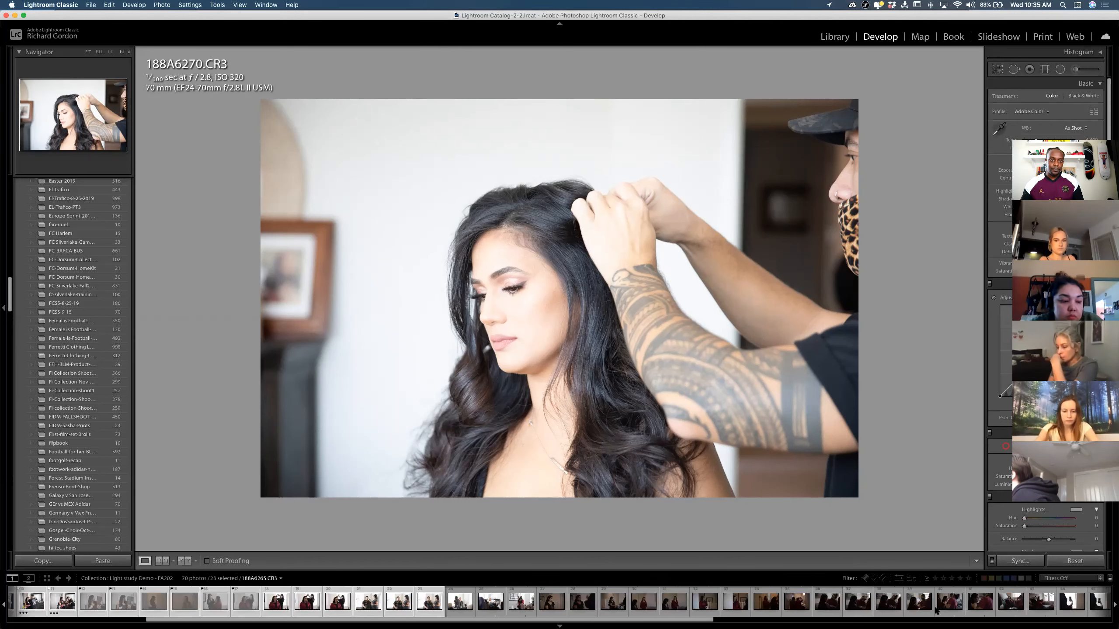
left_click(948, 596, "shift")
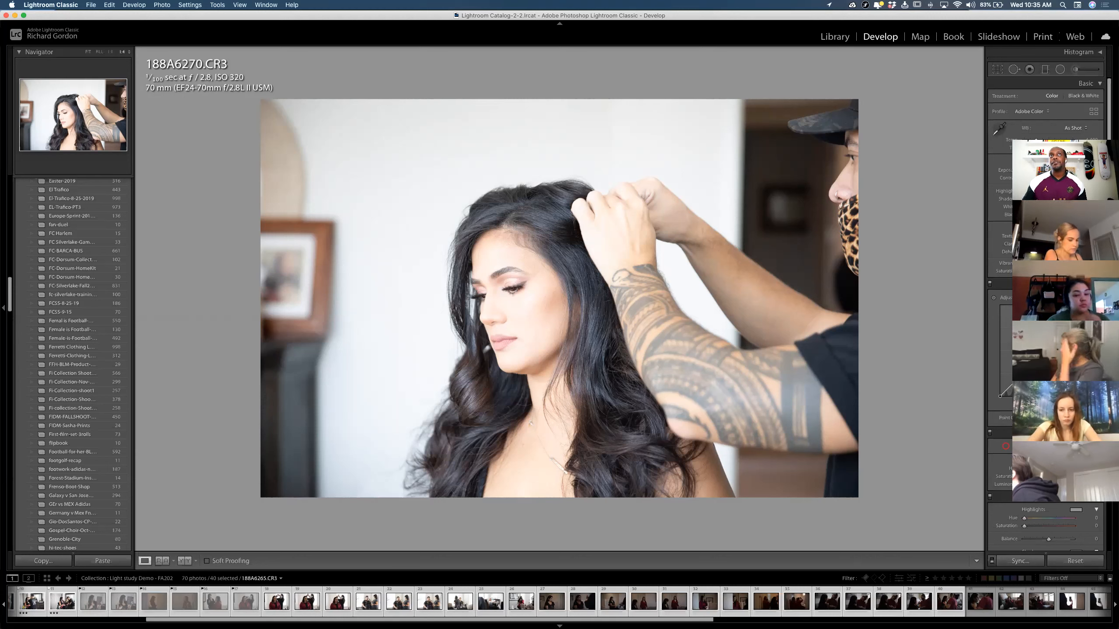
Open the Print module for the selected photos and collapse the Template Browser
left_click(1042, 37)
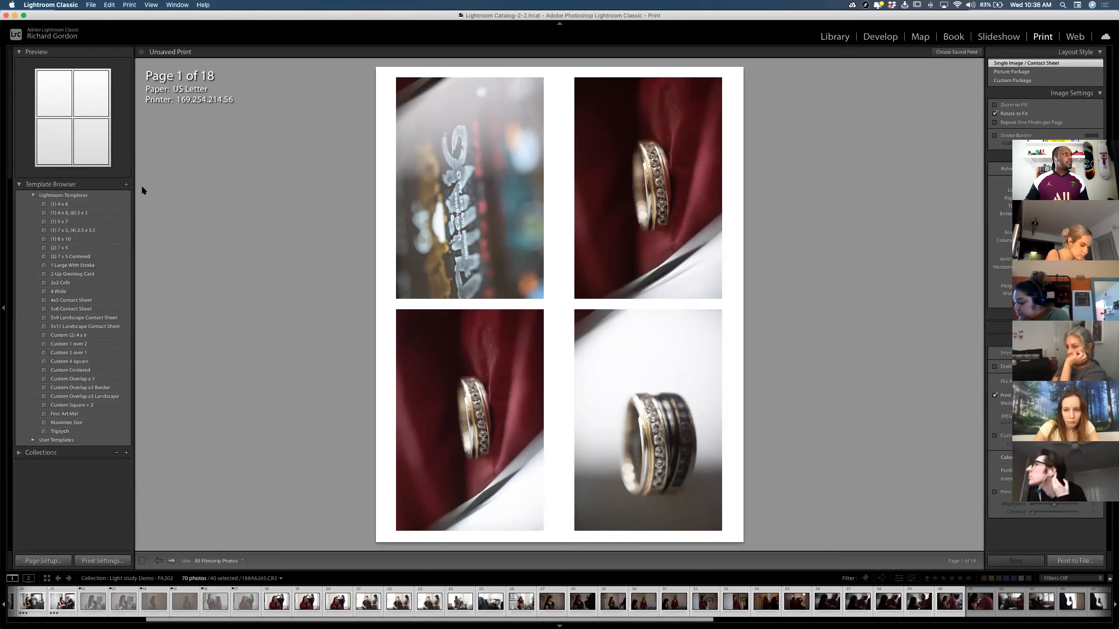
left_click(42, 185)
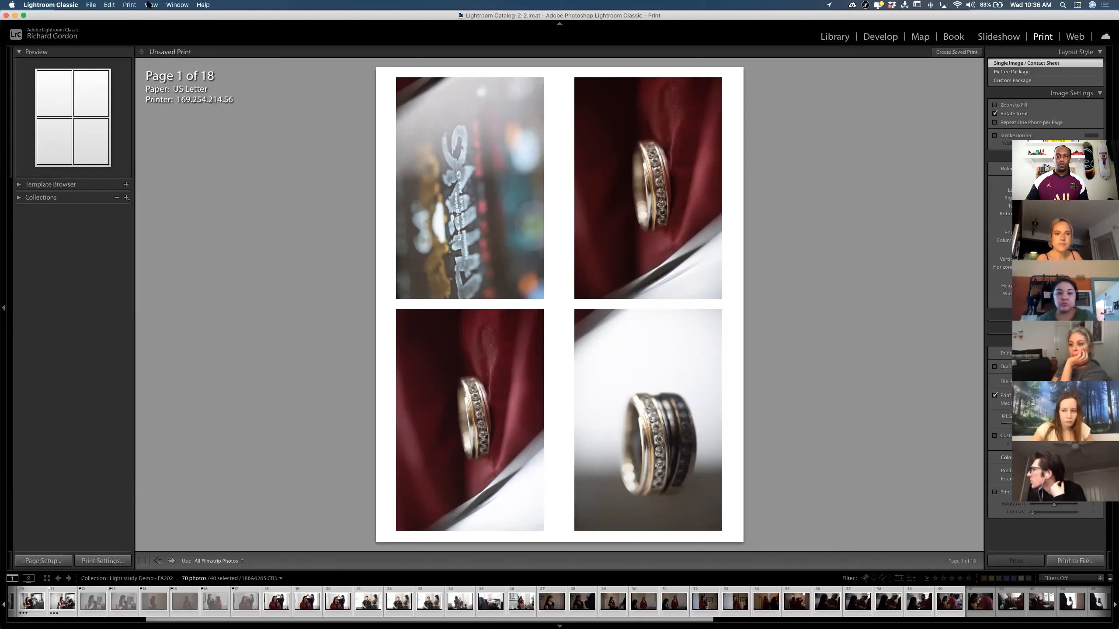
Apply the built-in 4x5 Contact Sheet template to the print layout
left_click(20, 185)
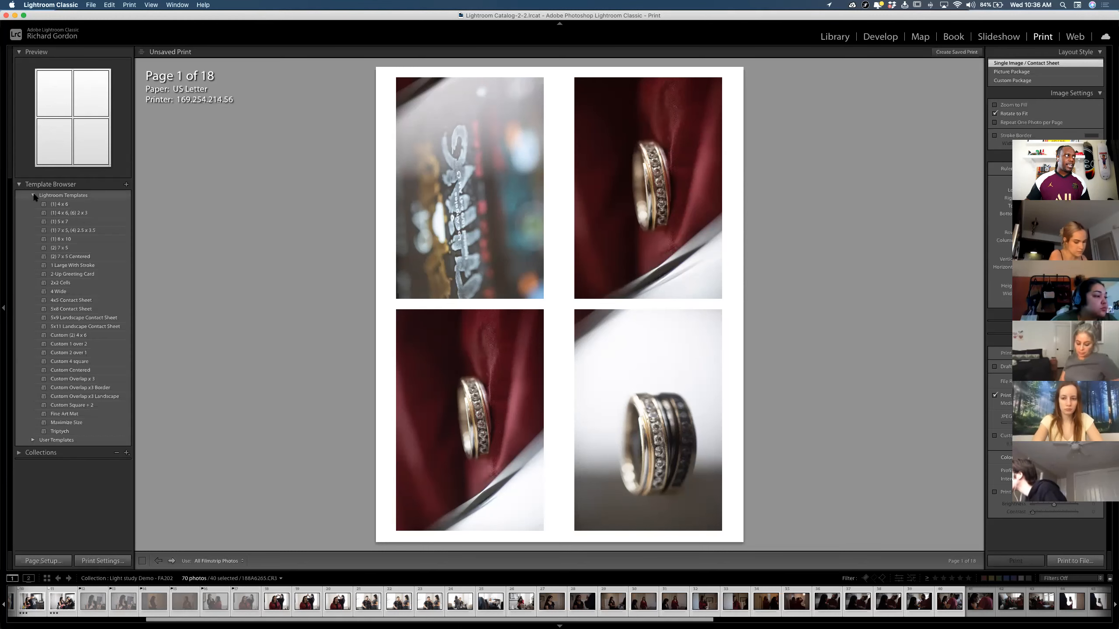
left_click(33, 195)
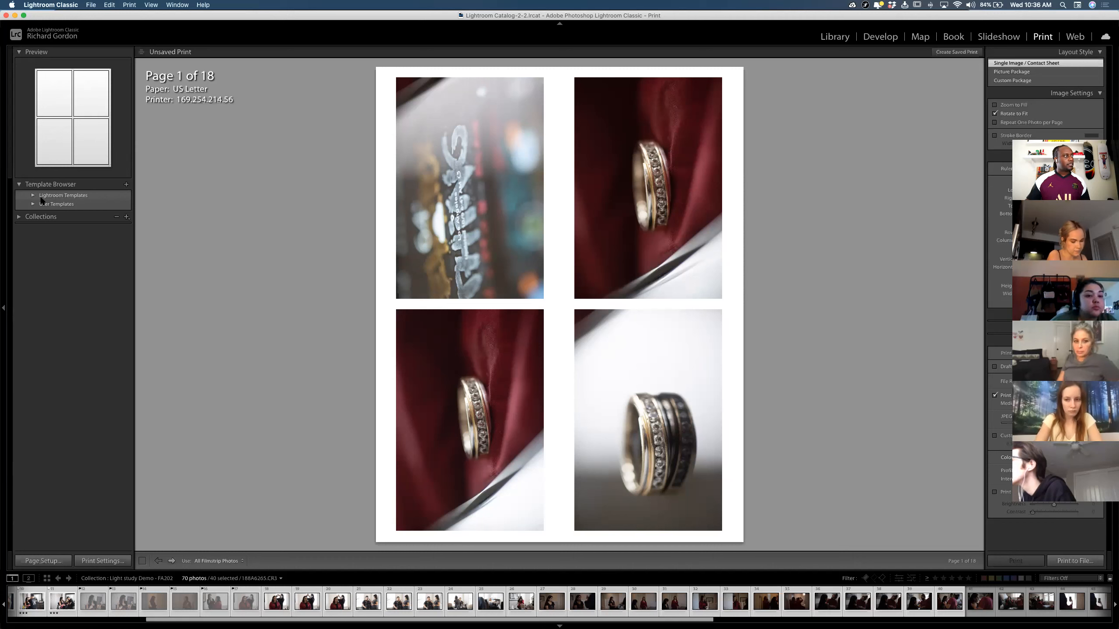
left_click(34, 196)
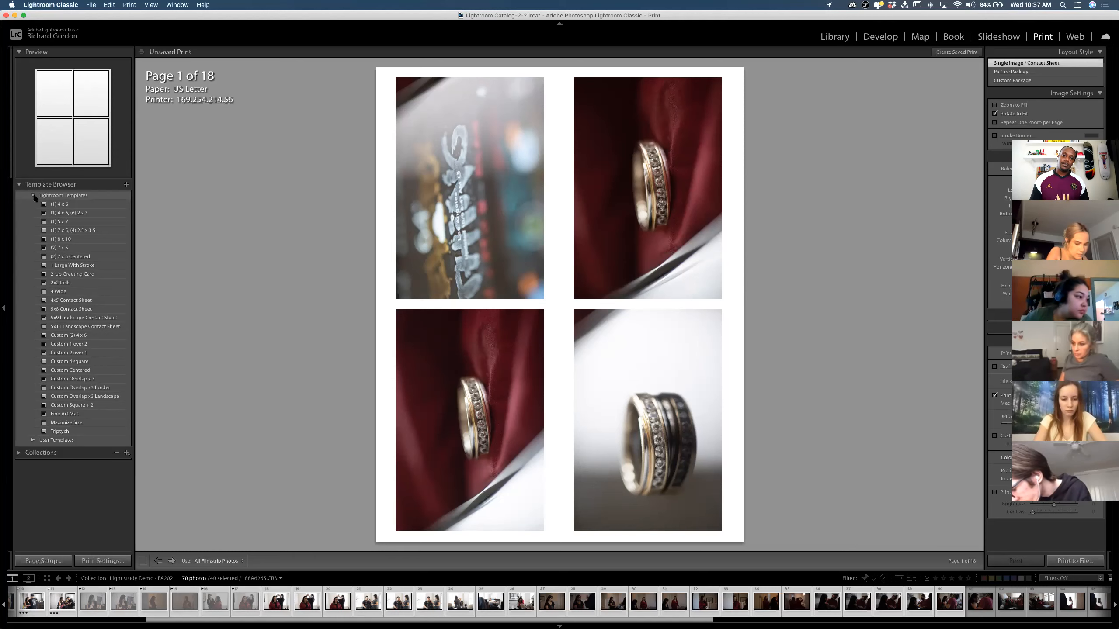
left_click(79, 303)
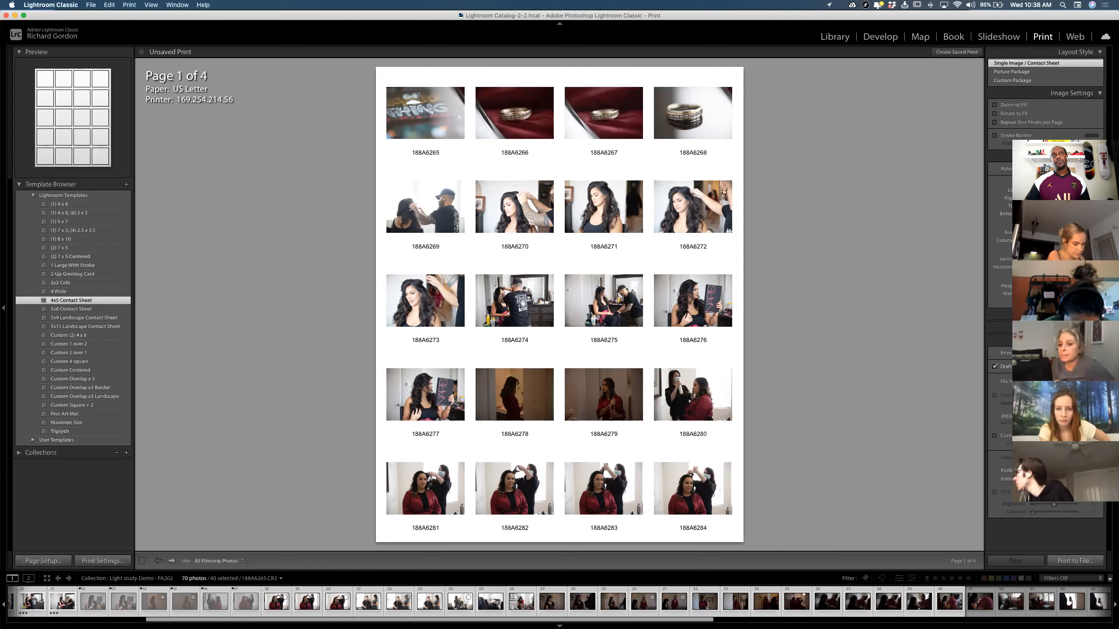
Collapse the Image Settings, Layout, Guides and Page sections to reach the print job settings
left_click(1100, 93)
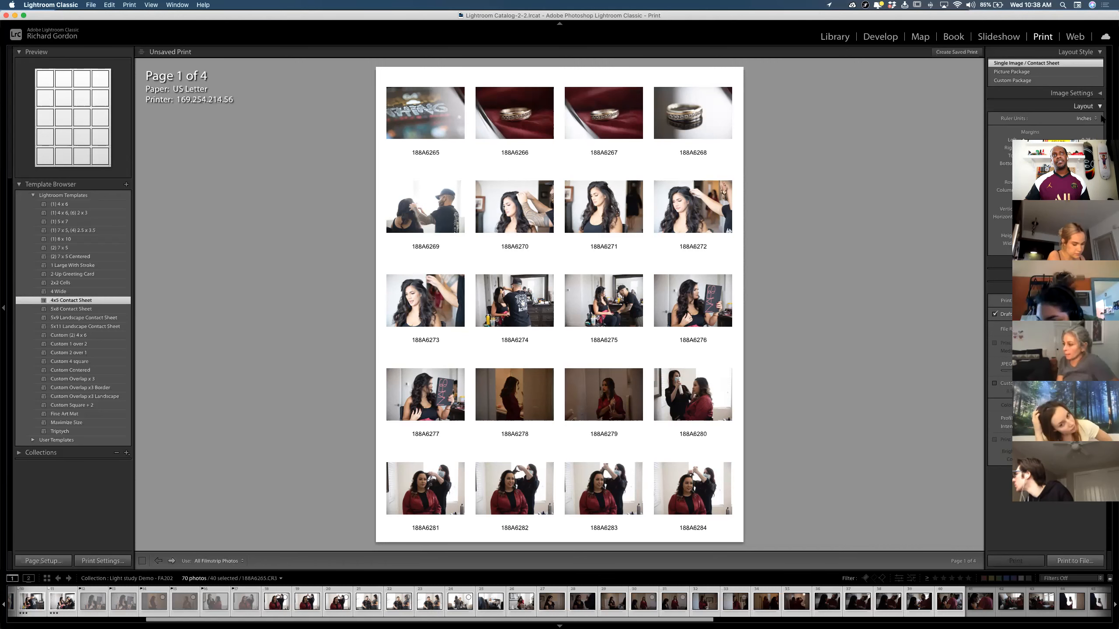
left_click(1100, 106)
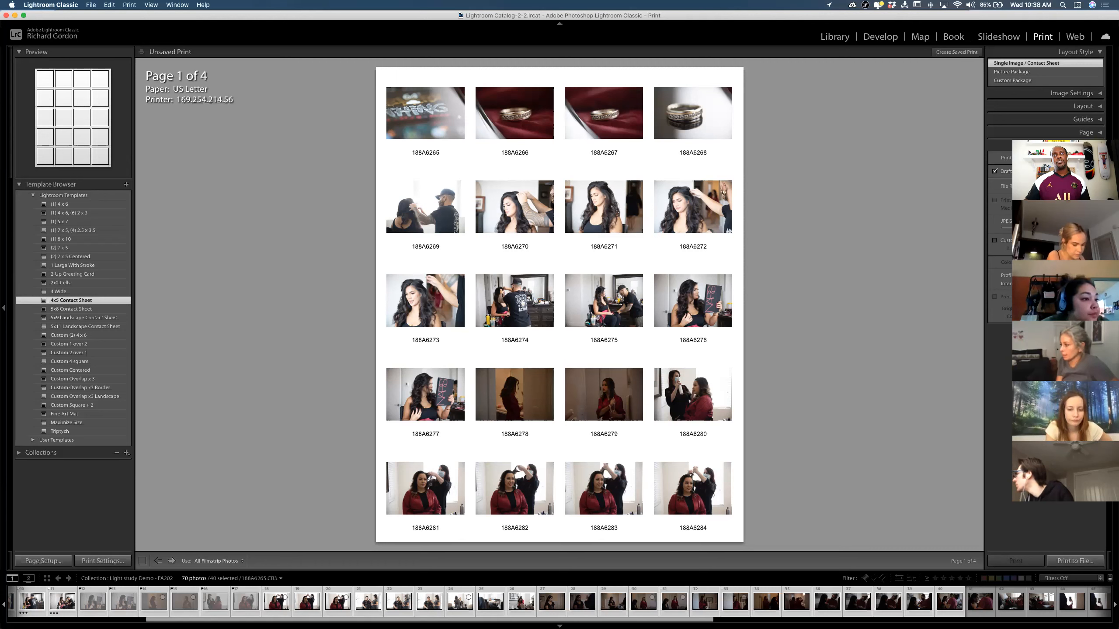
left_click(1100, 146)
left_click(1100, 146)
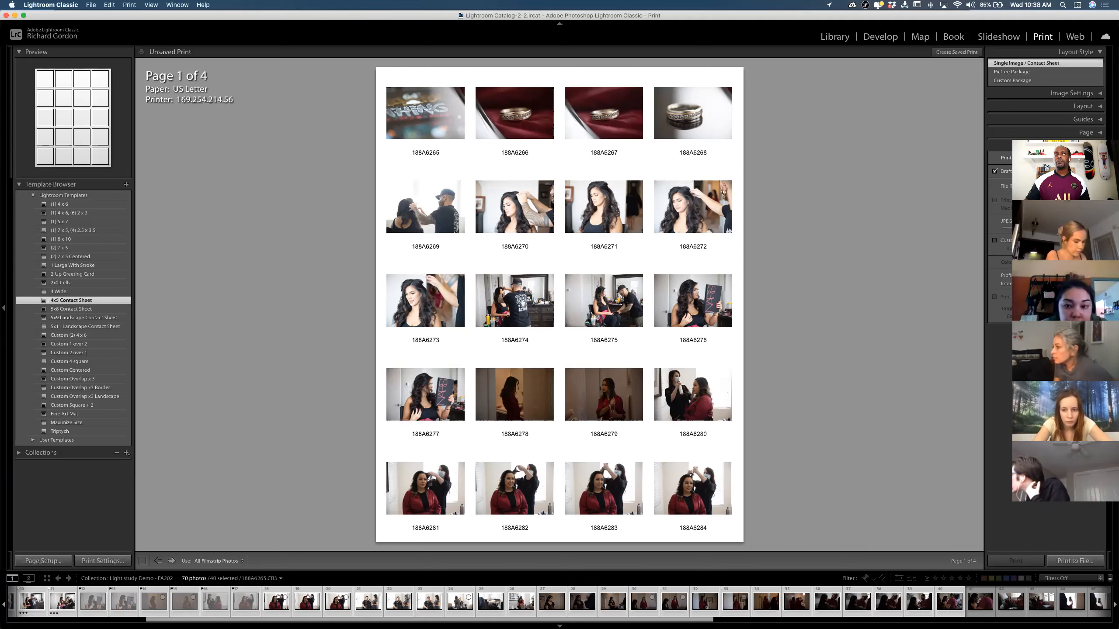
Switch the print job's output to Printer and back to file output
left_click(1084, 154)
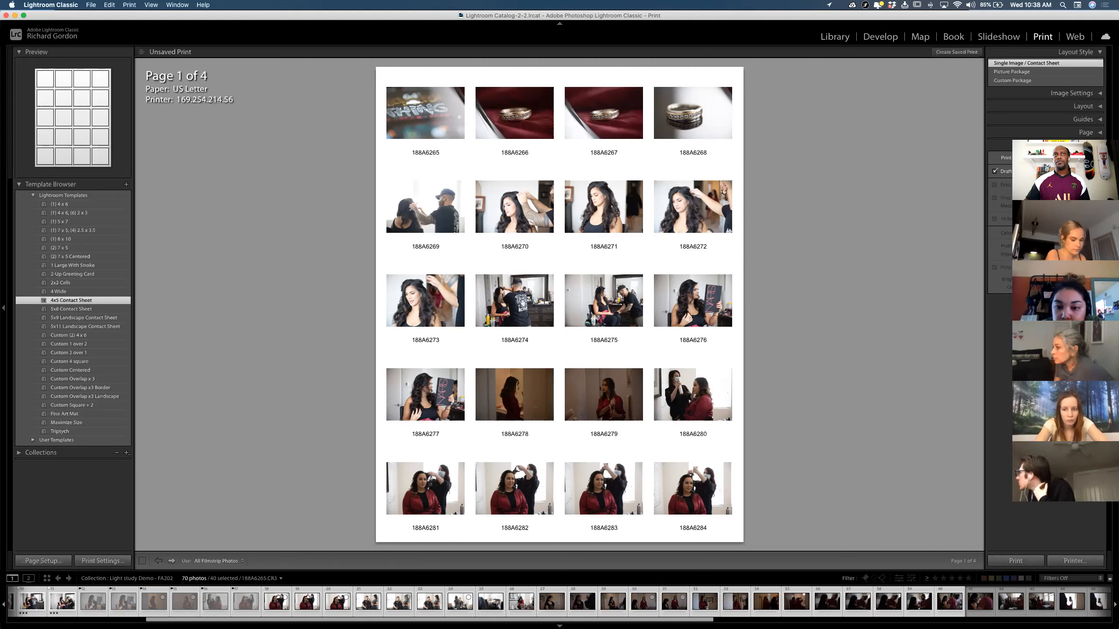
left_click(1084, 164)
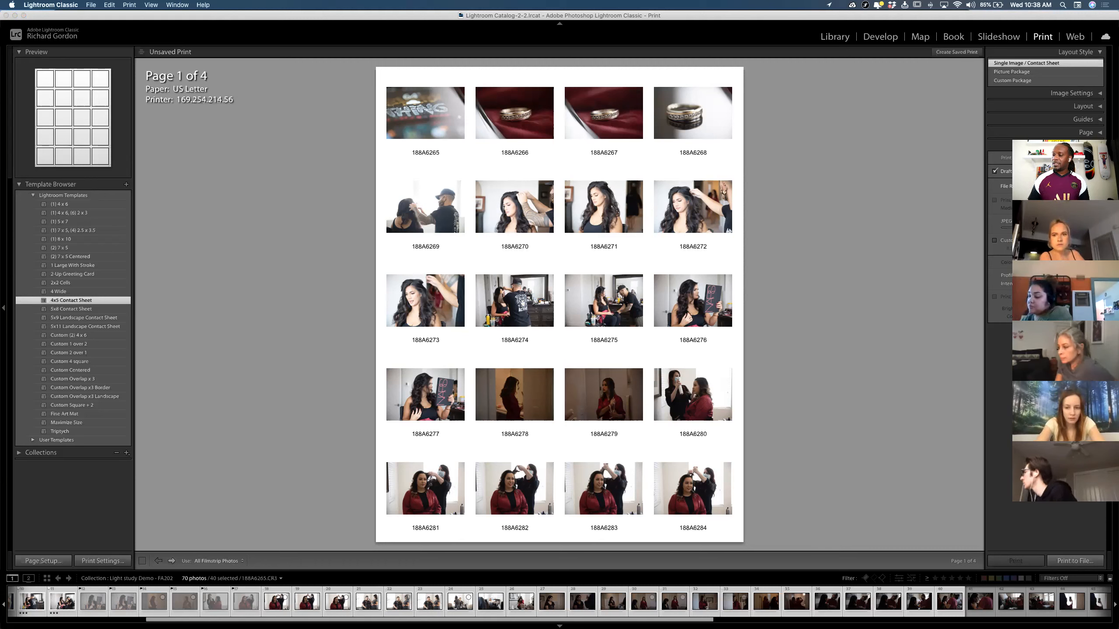
key("Return")
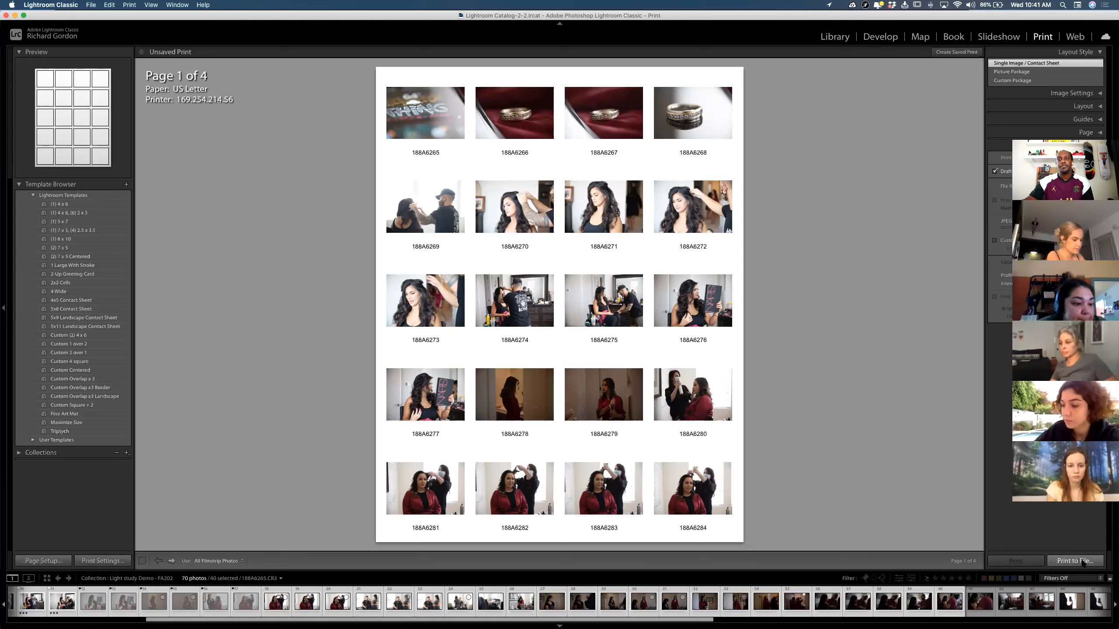
Start printing the contact sheet to file and expand the save dialog for browsing folders
left_click(1089, 562)
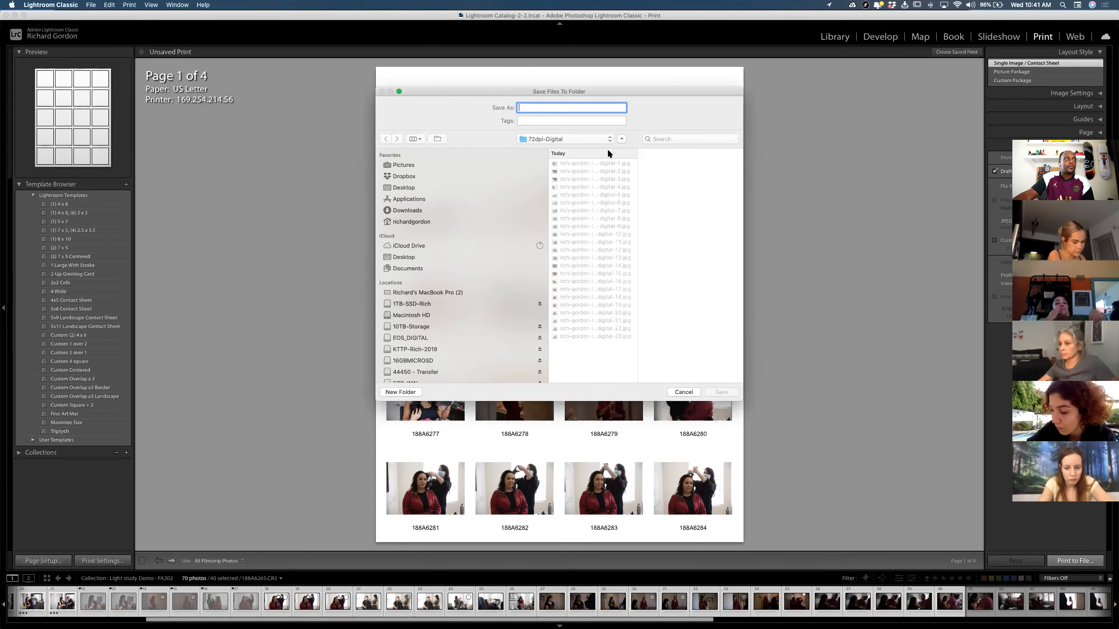
left_click(623, 139)
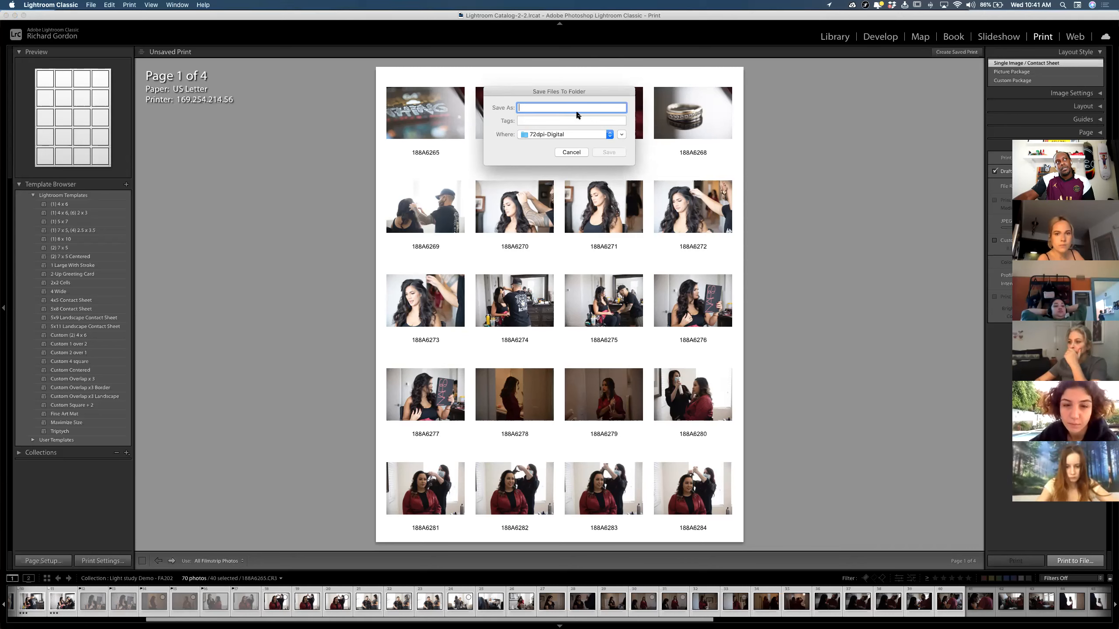
left_click(621, 135)
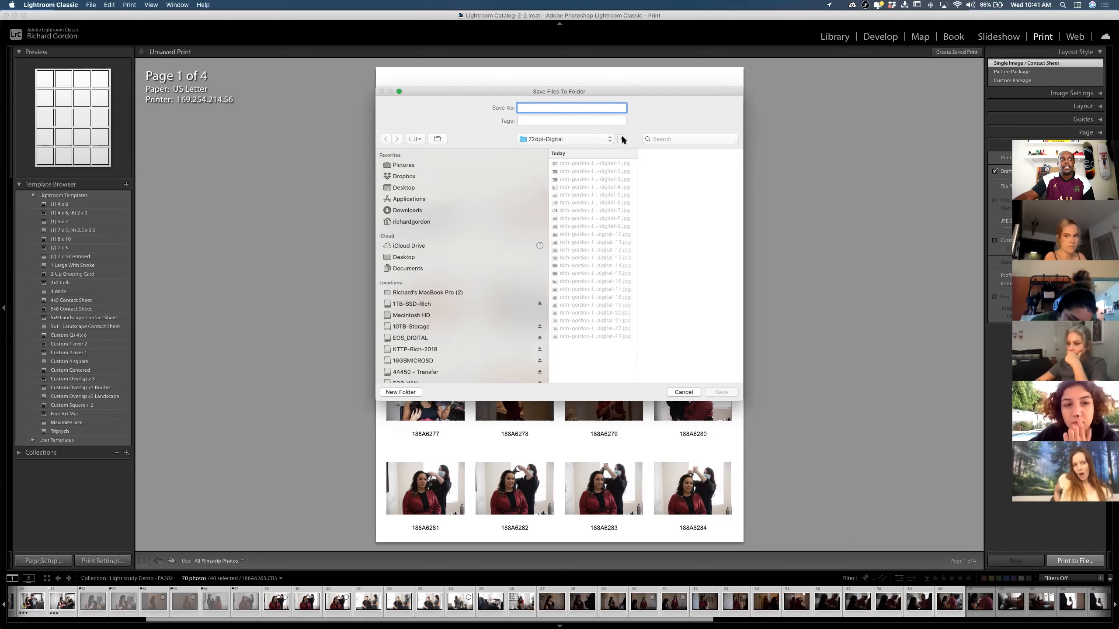
left_click(622, 139)
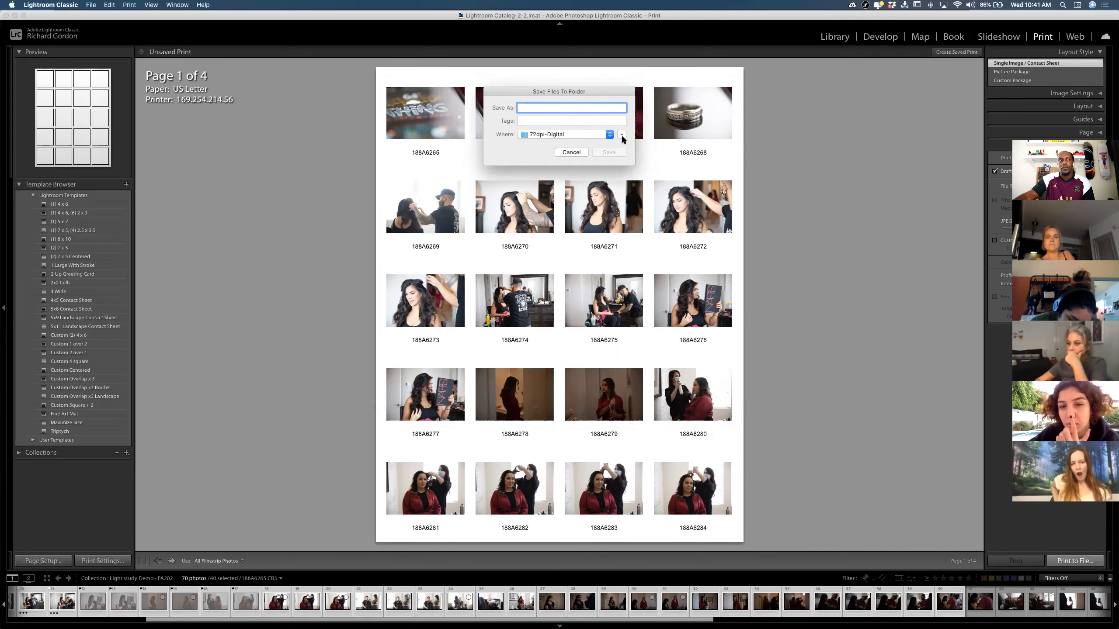
left_click(610, 135)
left_click(626, 128)
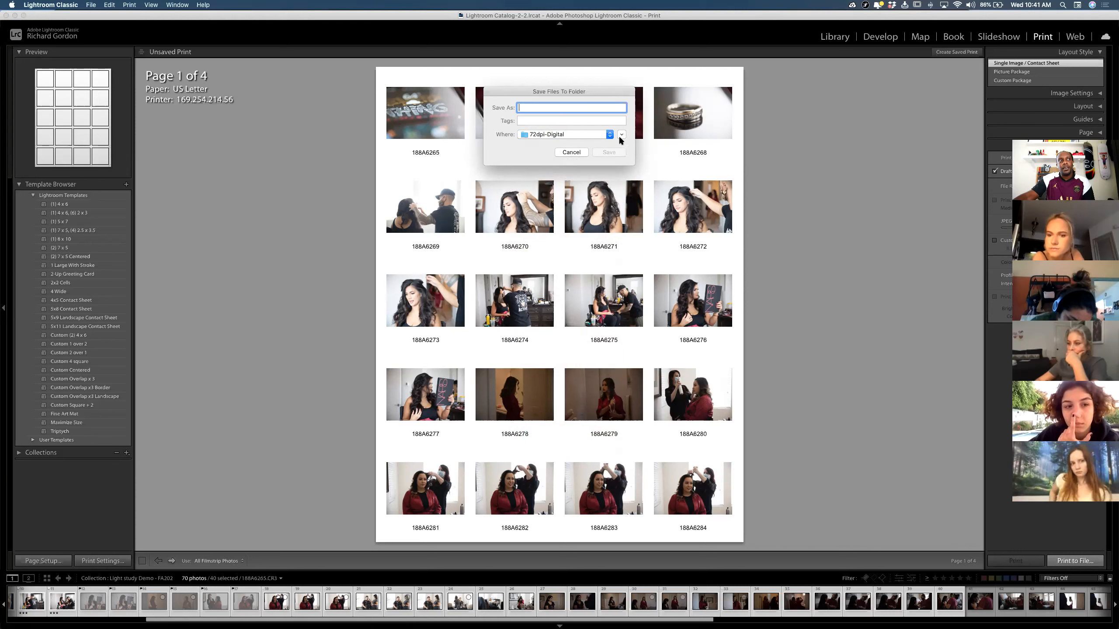
left_click(621, 135)
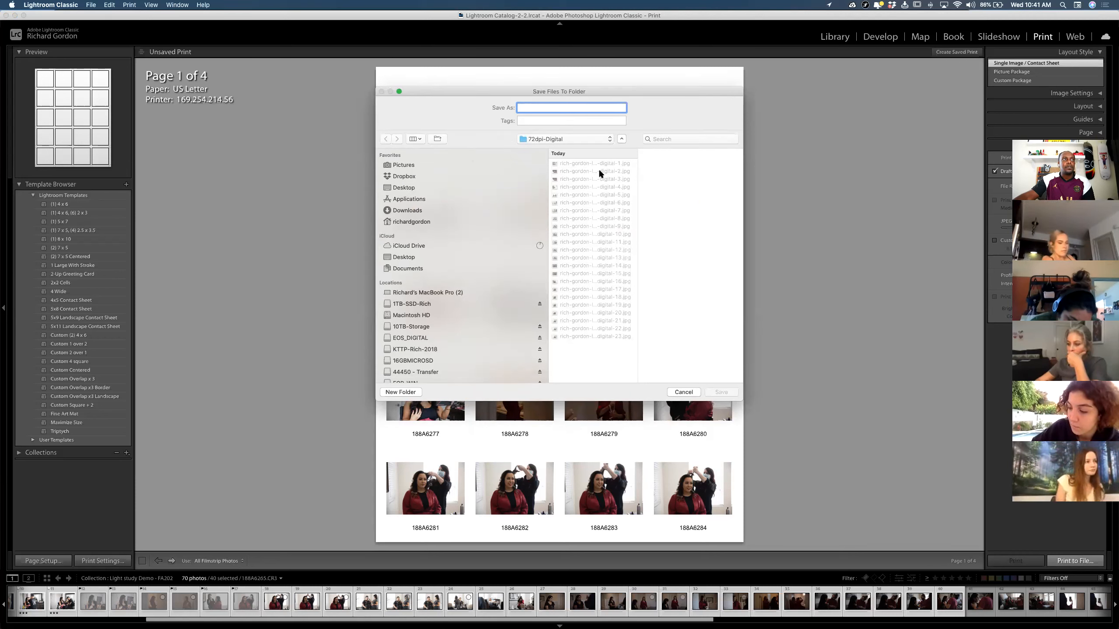
Go up to the Exports folder and choose its 72dpi-Digital subfolder as the save location
left_click(609, 139)
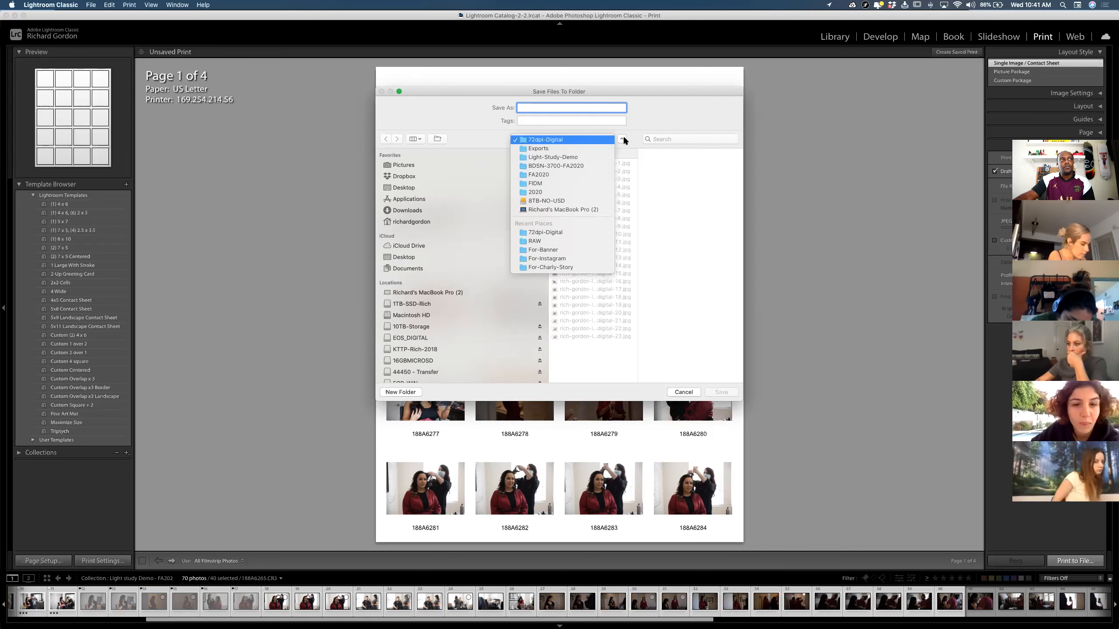
left_click(564, 147)
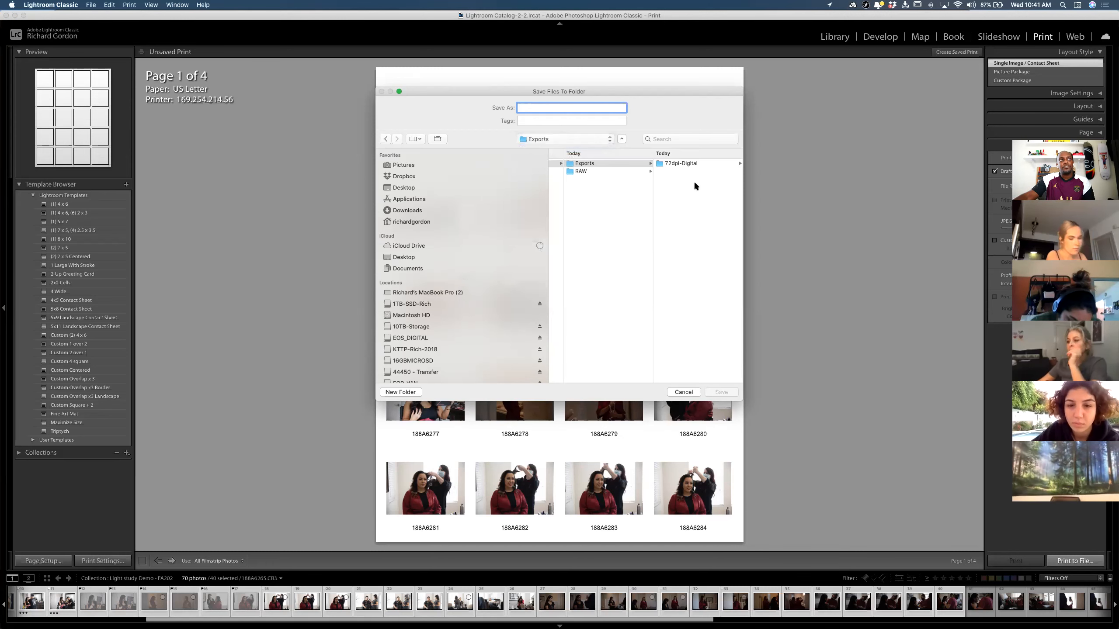
scroll(578, 166, "left", 3)
scroll(656, 160, "right", 3)
left_click(699, 164)
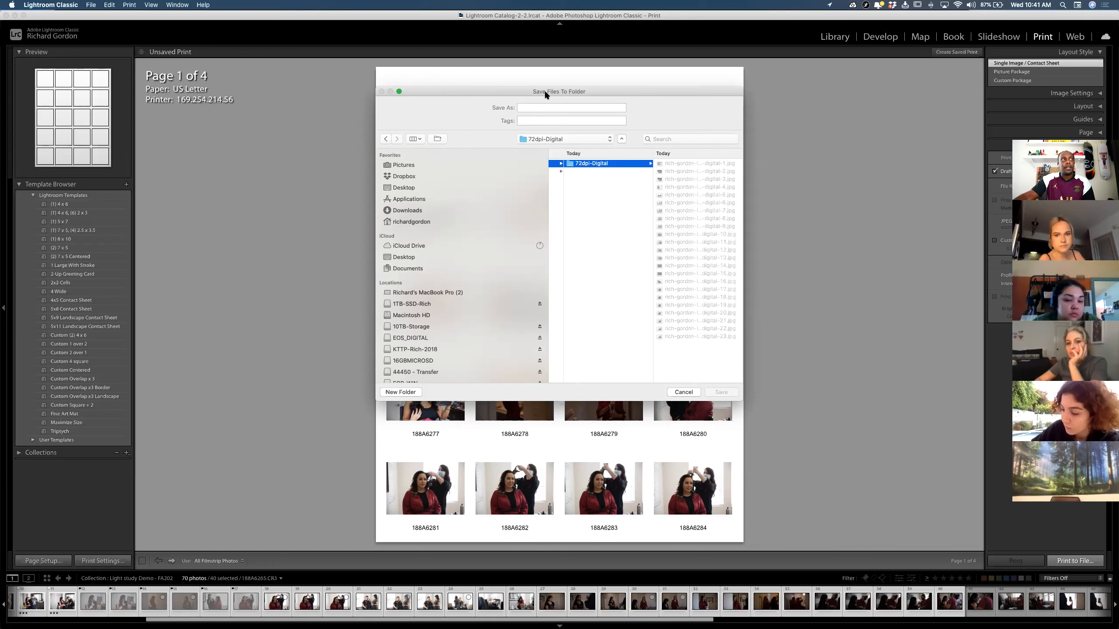
Name the contact sheet output with the photographer's name followed by "light-study-demo-contactsheet" and save it
left_click(545, 106)
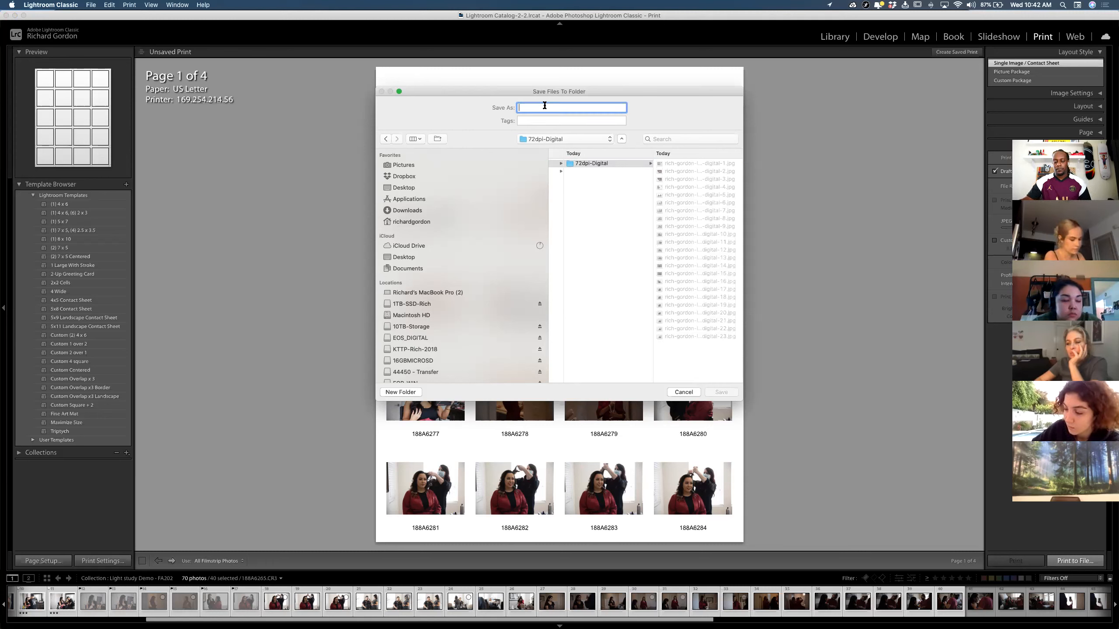
type("ric")
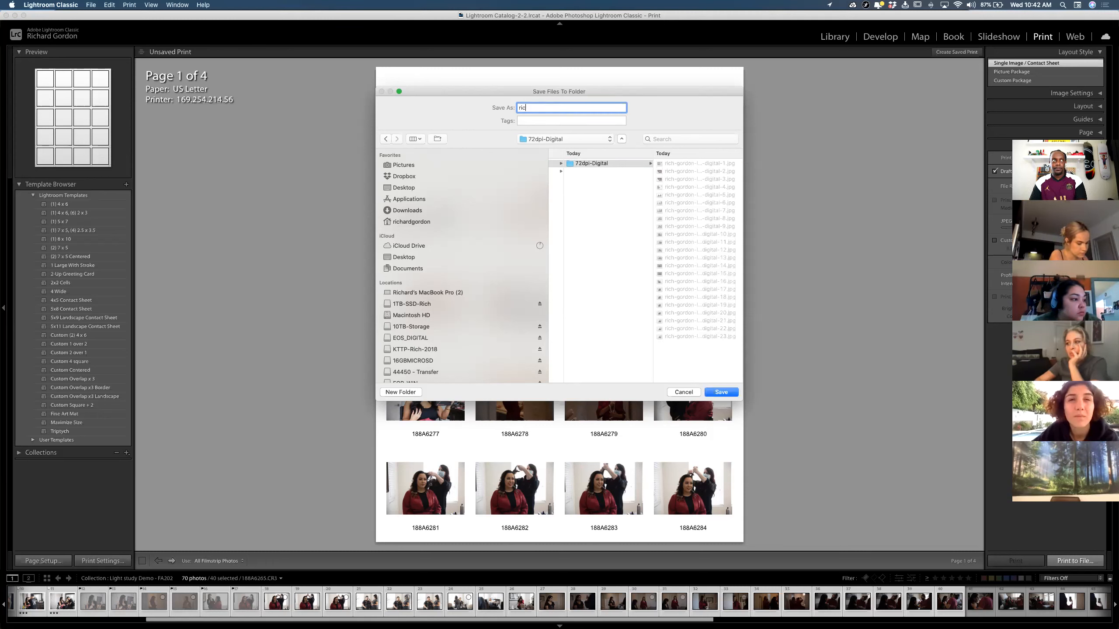
type("h-gordo")
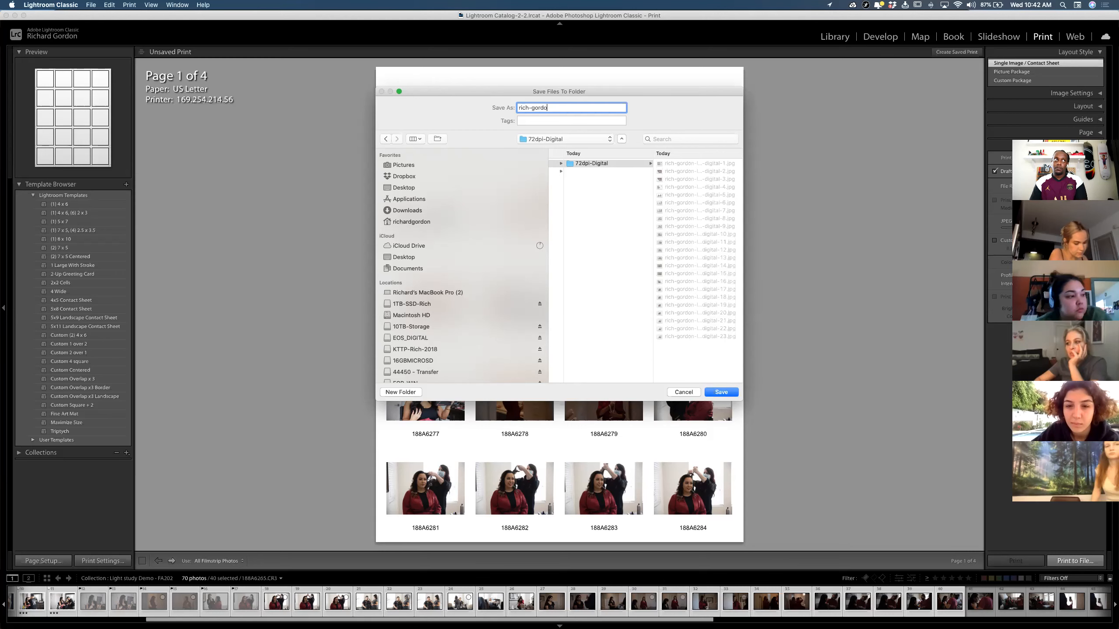
type("n-")
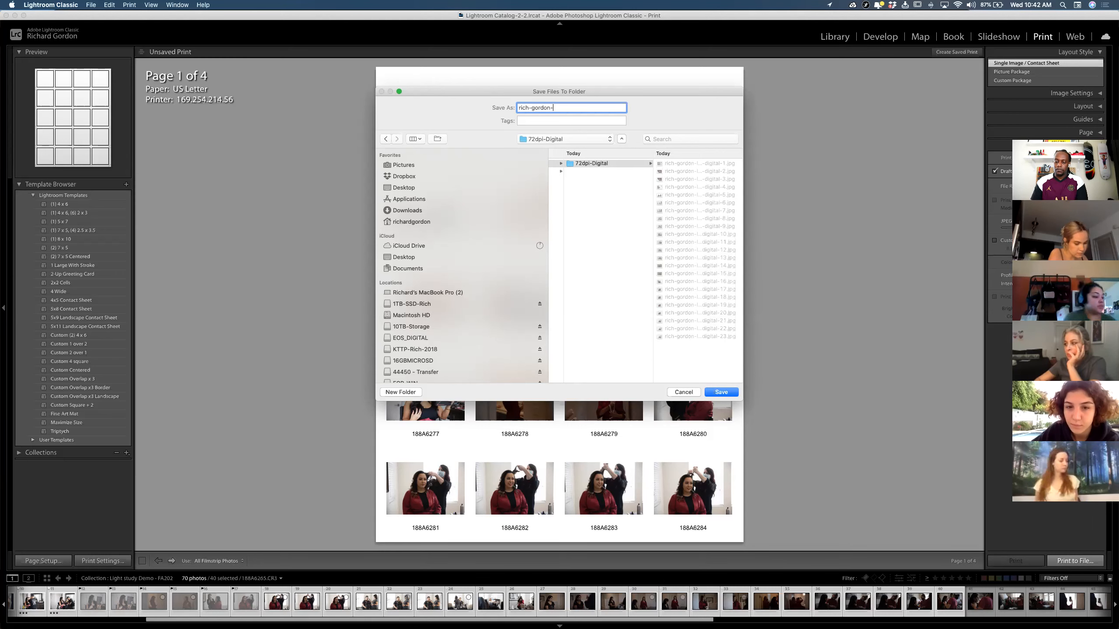
type("light-study-demo-")
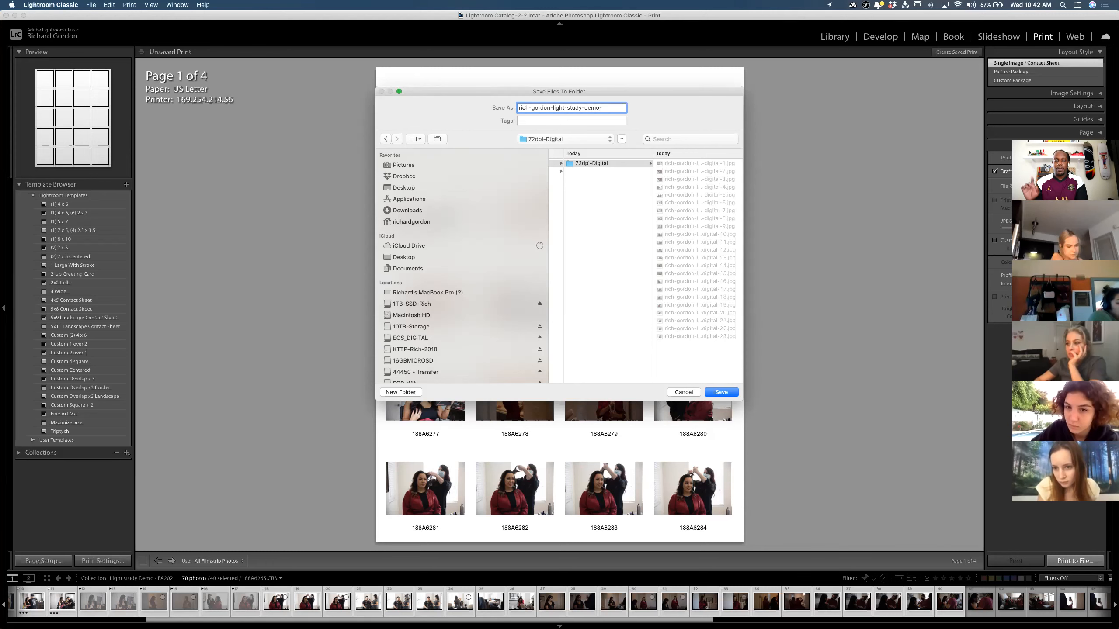
type("conte")
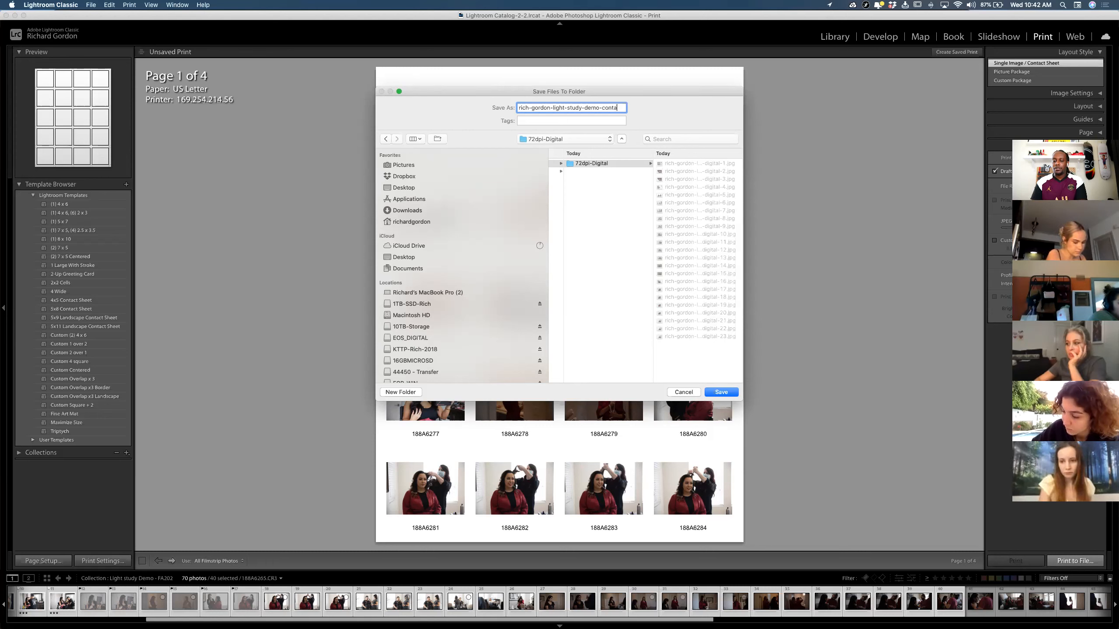
type("ctsheet")
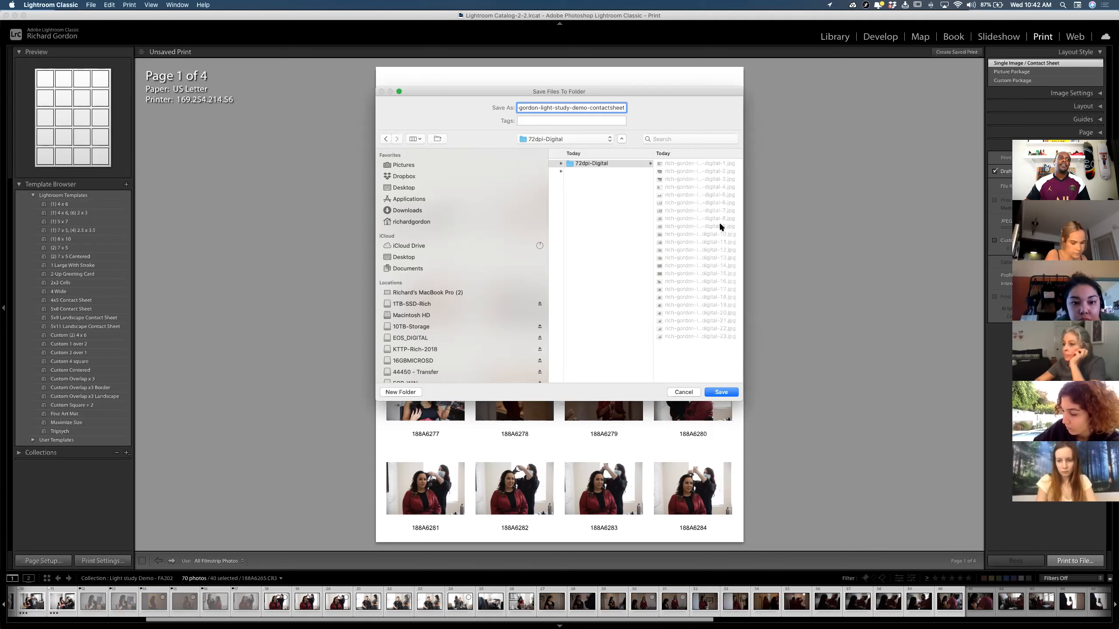
left_click(735, 392)
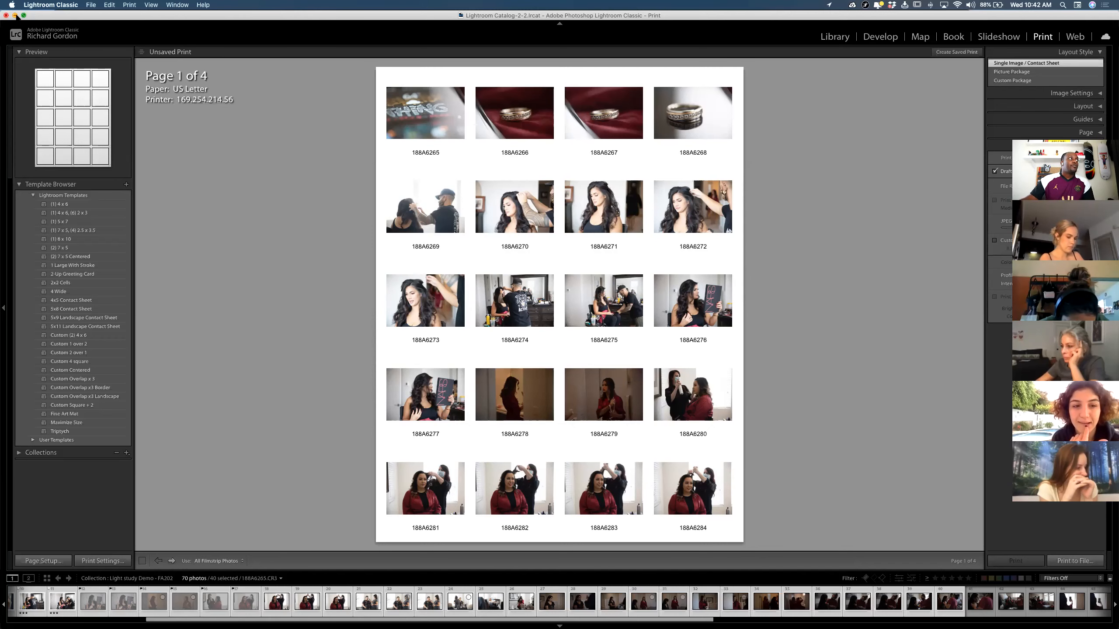
Minimize the Lightroom Classic window and open the Combine Files tool in Adobe Acrobat
left_click(15, 15)
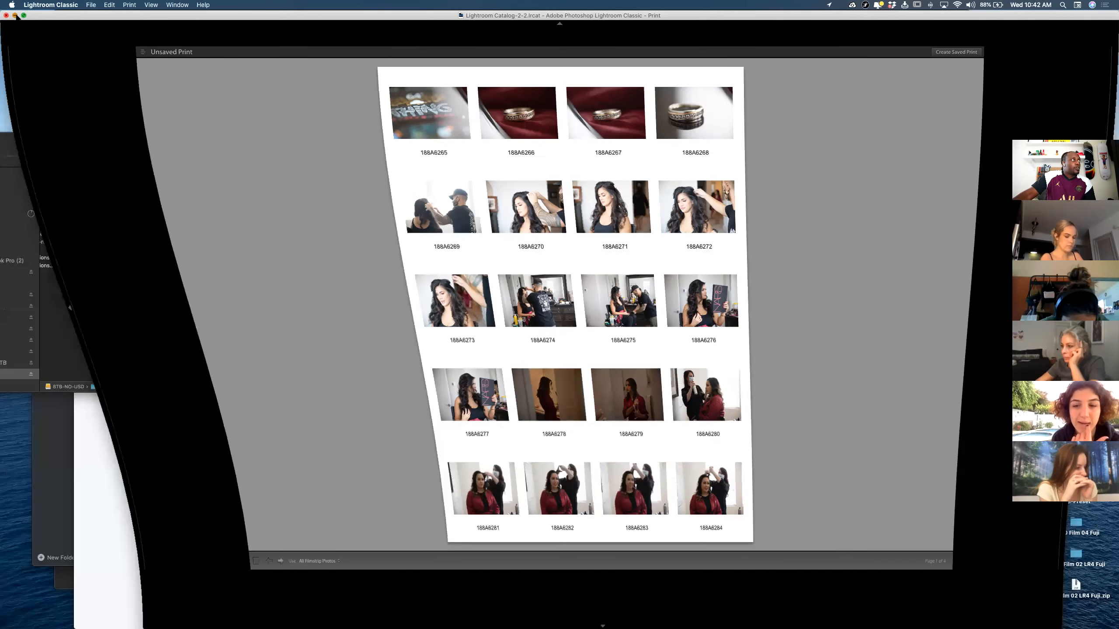
left_click_drag(322, 137, 545, 113)
mouse_move(573, 626)
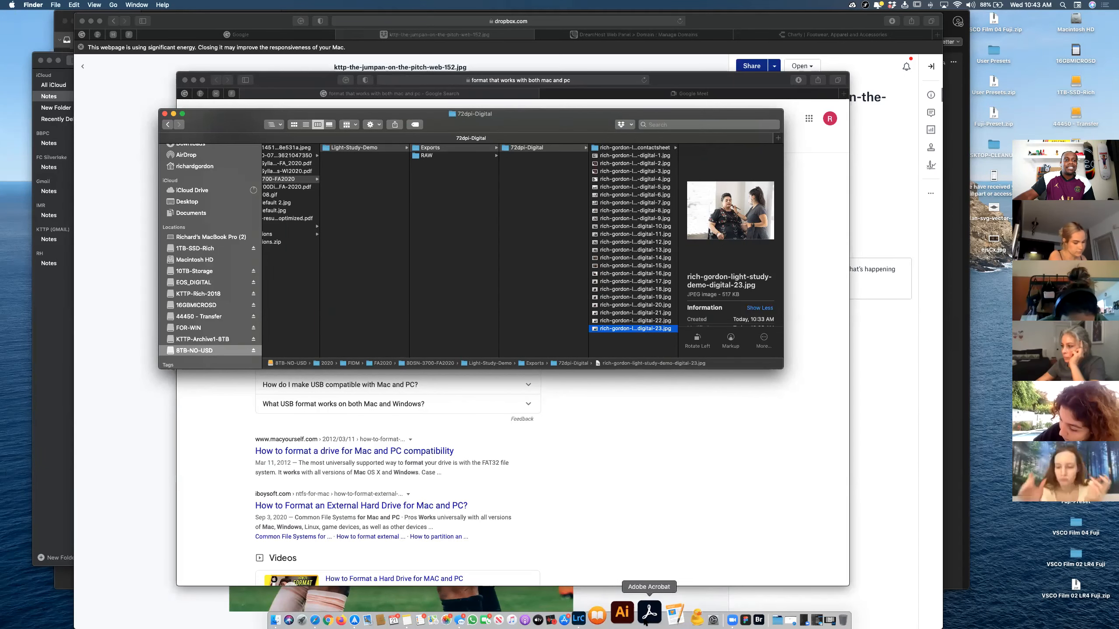
left_click(645, 615)
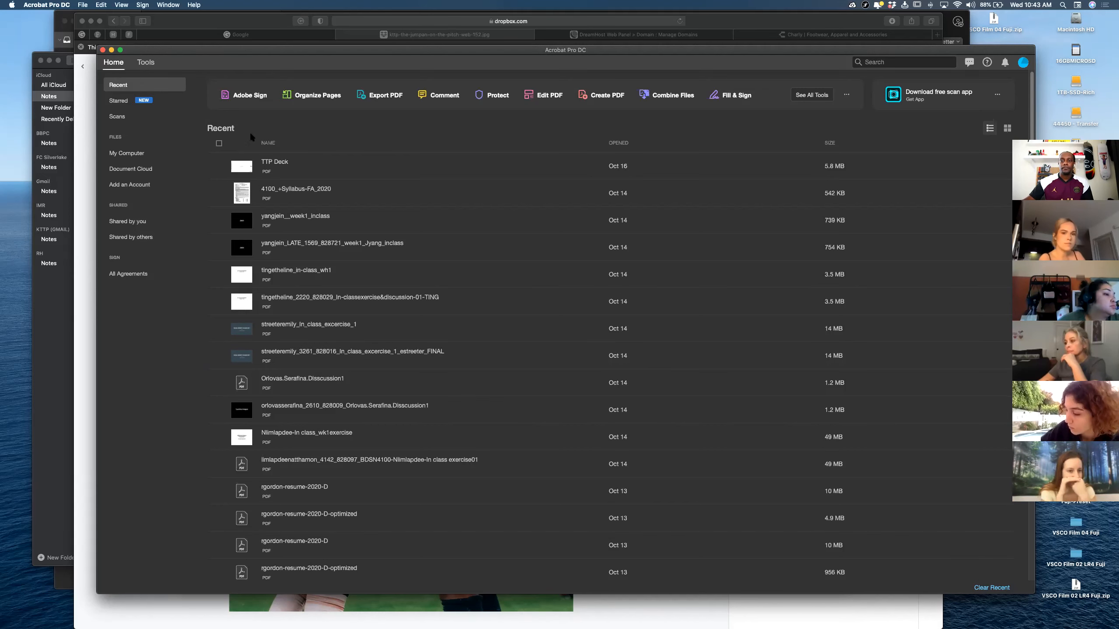
left_click(146, 62)
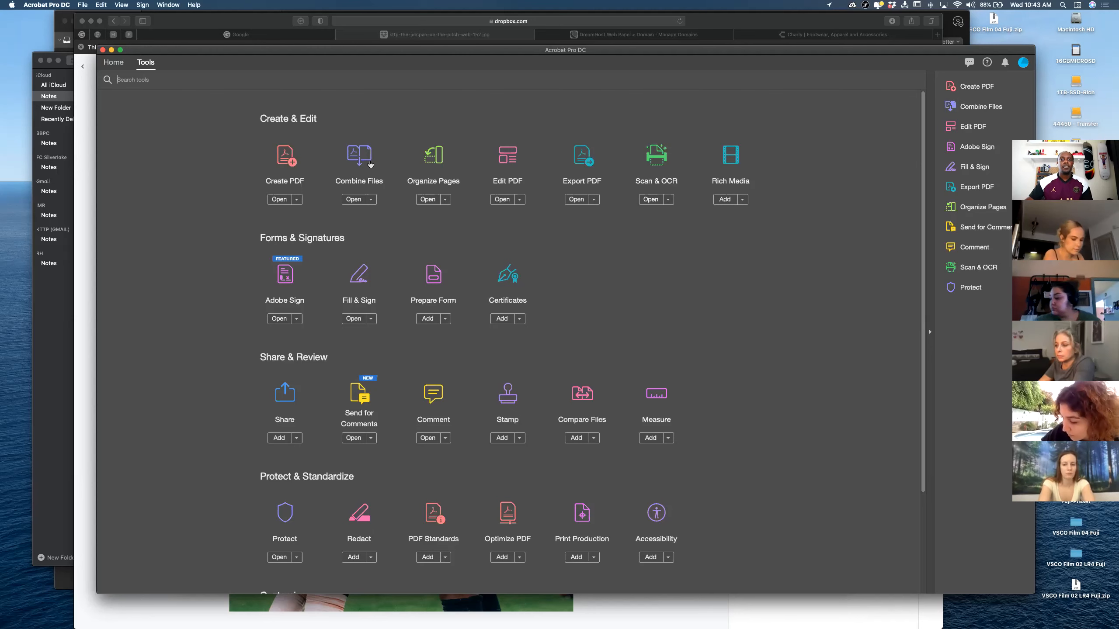
left_click(354, 156)
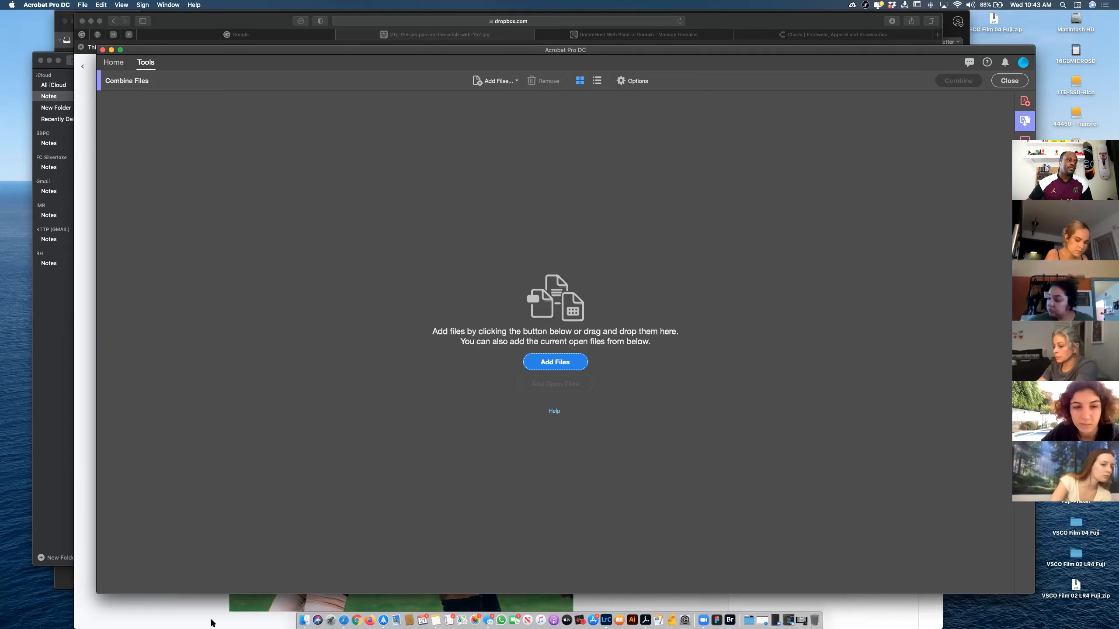
Add the 23 JPEGs from the 72dpi-Digital folder to the files being combined, and move photo 19 after photo 20
left_click(305, 613)
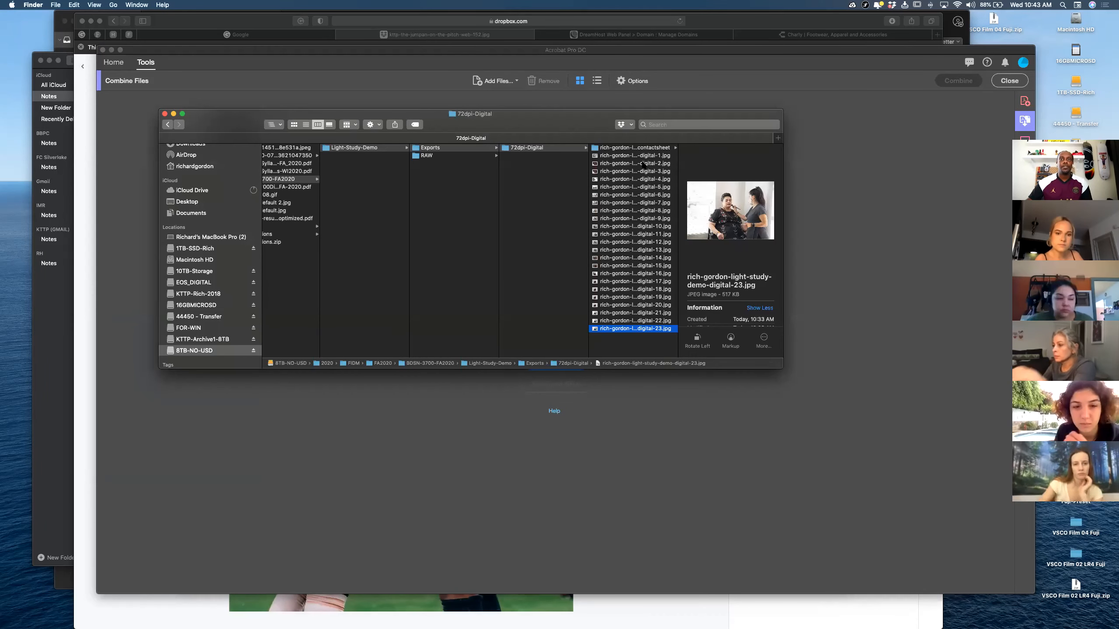
left_click_drag(653, 117, 392, 374)
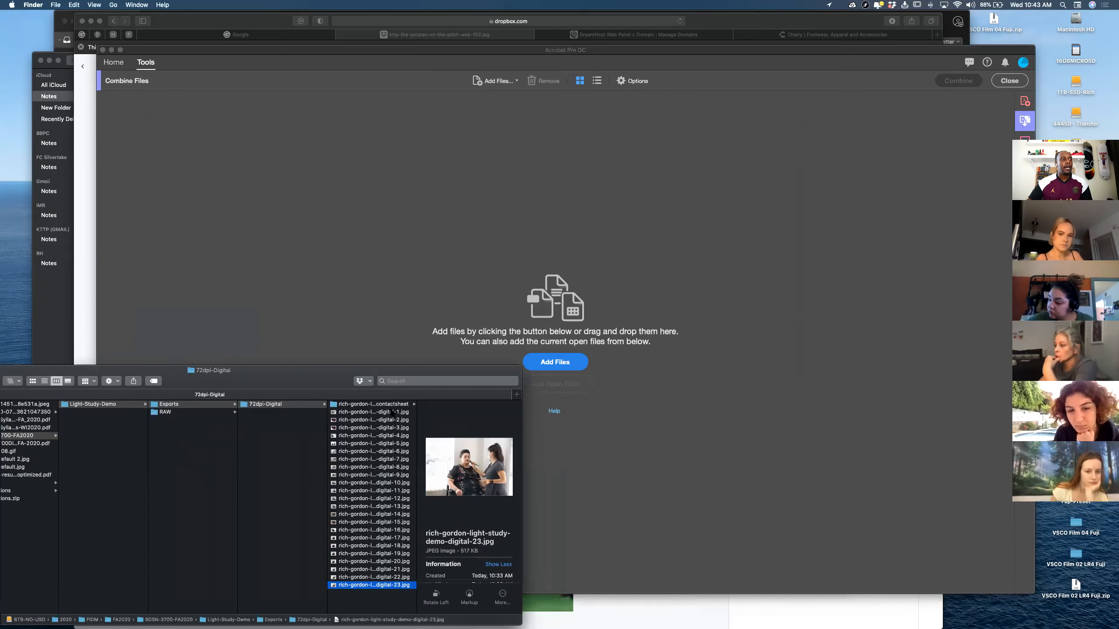
left_click(393, 412)
left_click_drag(276, 371, 406, 359)
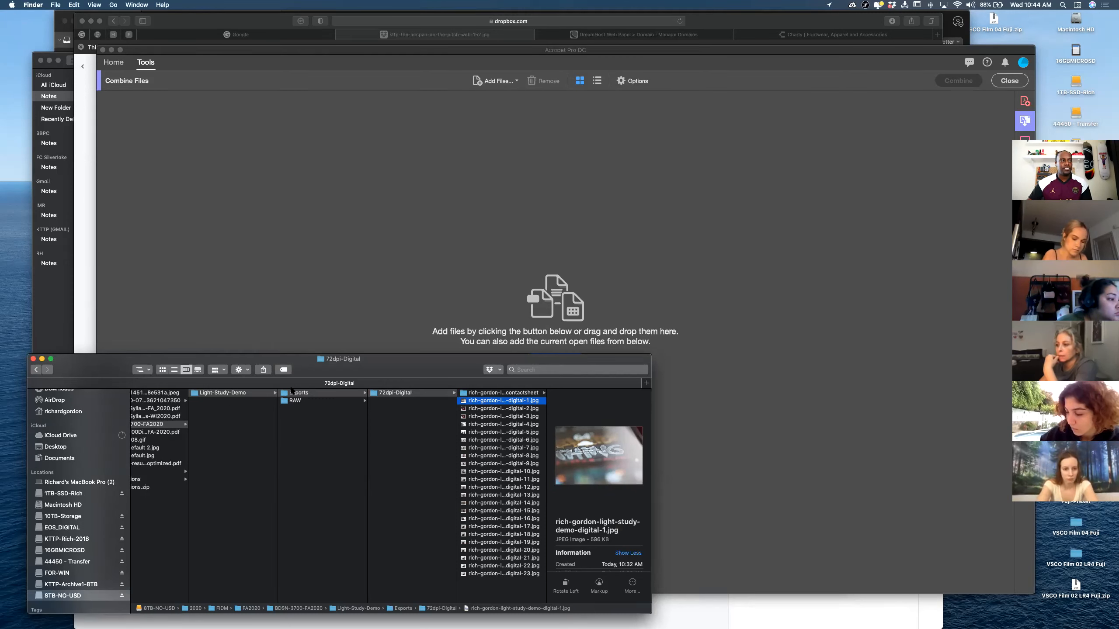
left_click(530, 574, "shift")
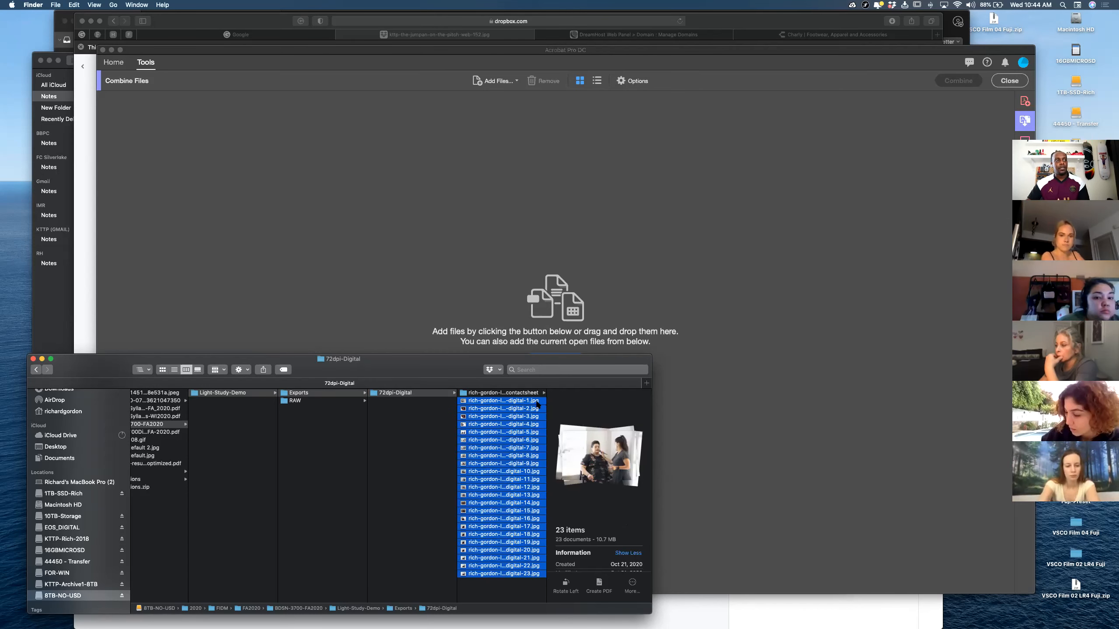
left_click_drag(530, 401, 620, 265)
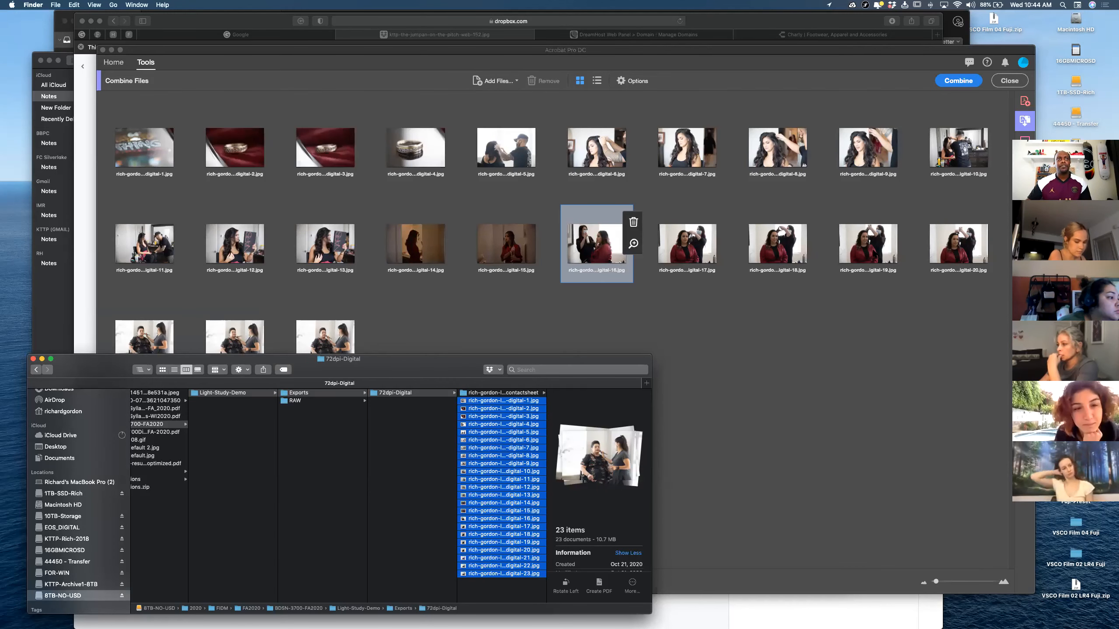
left_click(883, 252)
left_click_drag(983, 251, 984, 250)
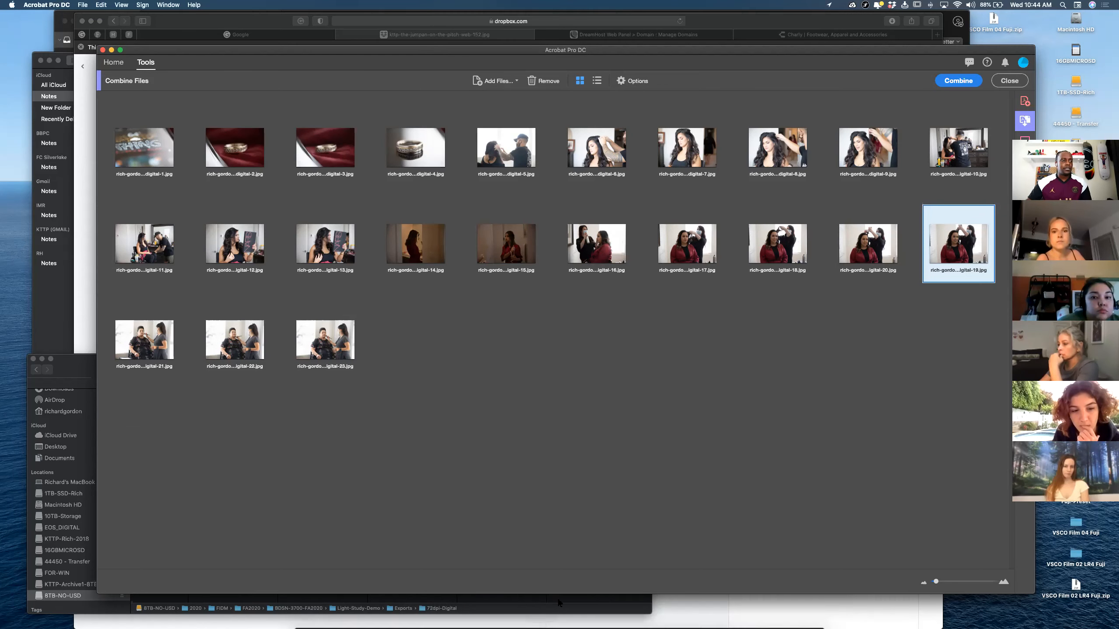
Add all four contact sheet JPEGs from the contactsheet subfolder to the end of the files being combined
left_click(571, 600)
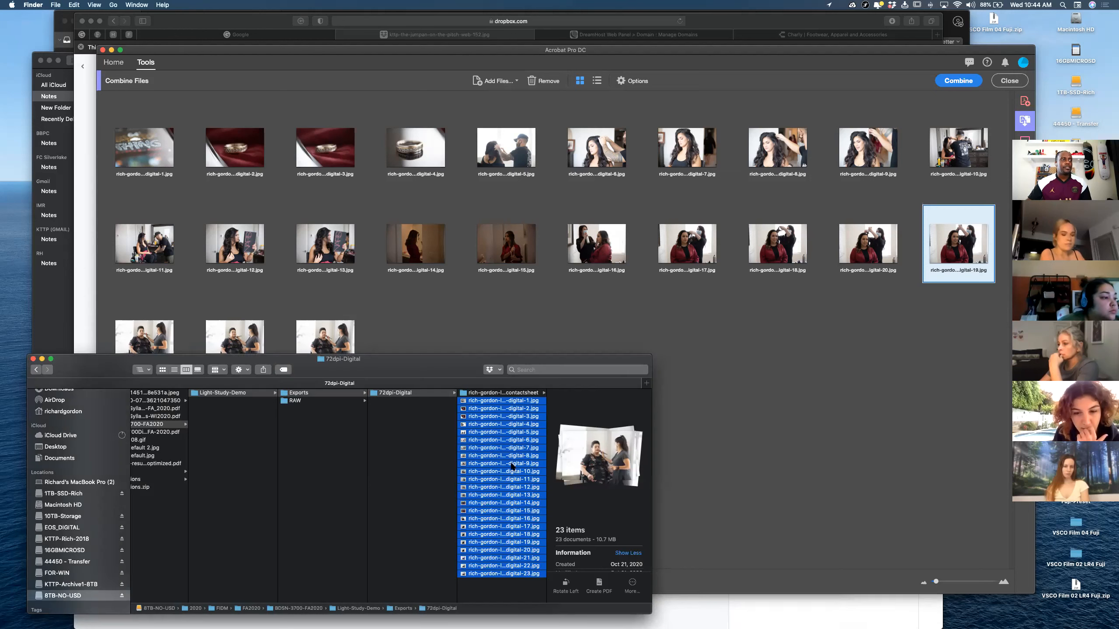
left_click(525, 393)
left_click(567, 392)
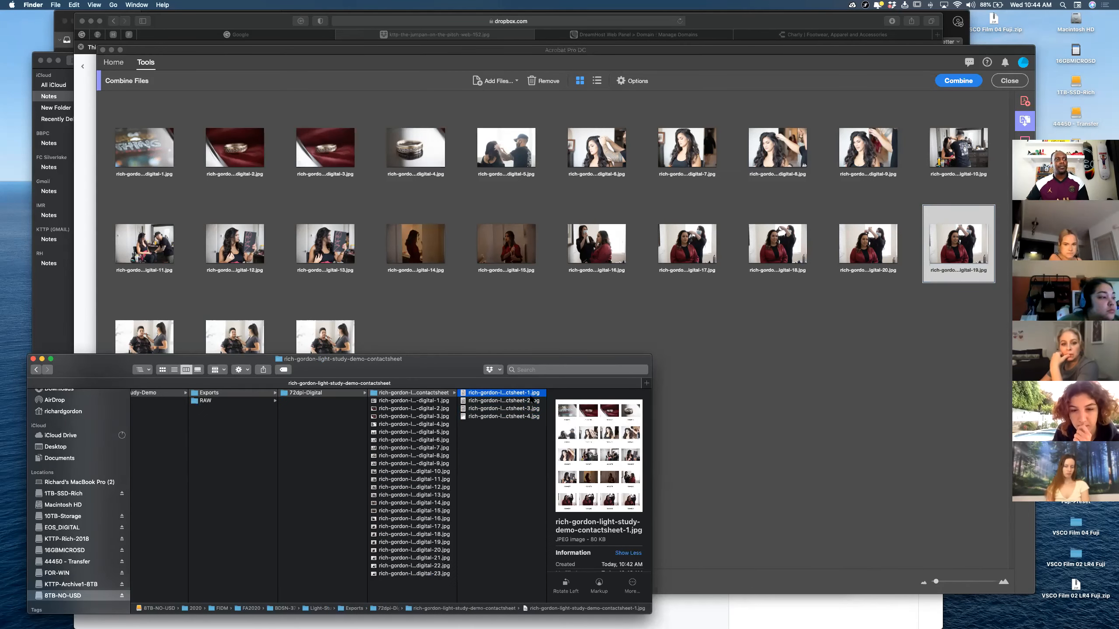
key("super+a")
left_click_drag(524, 401, 945, 470)
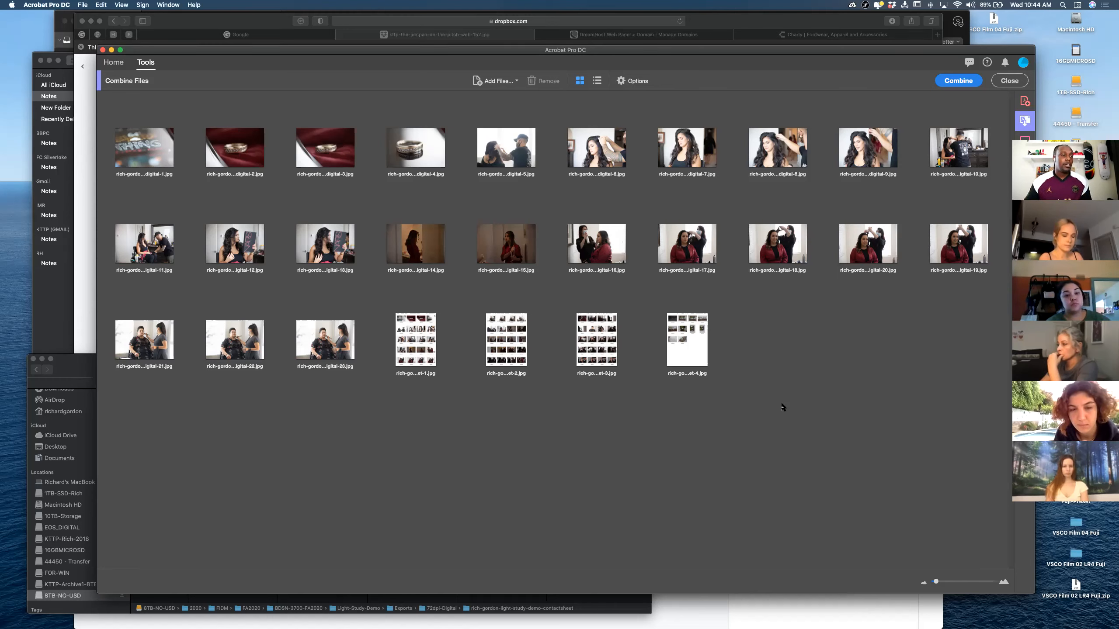
Add BDSN3700DigitalPhotographic-syllabus-FA-2020.pdf from the FA2020 folder after the contact sheets in the files being combined
left_click(636, 613)
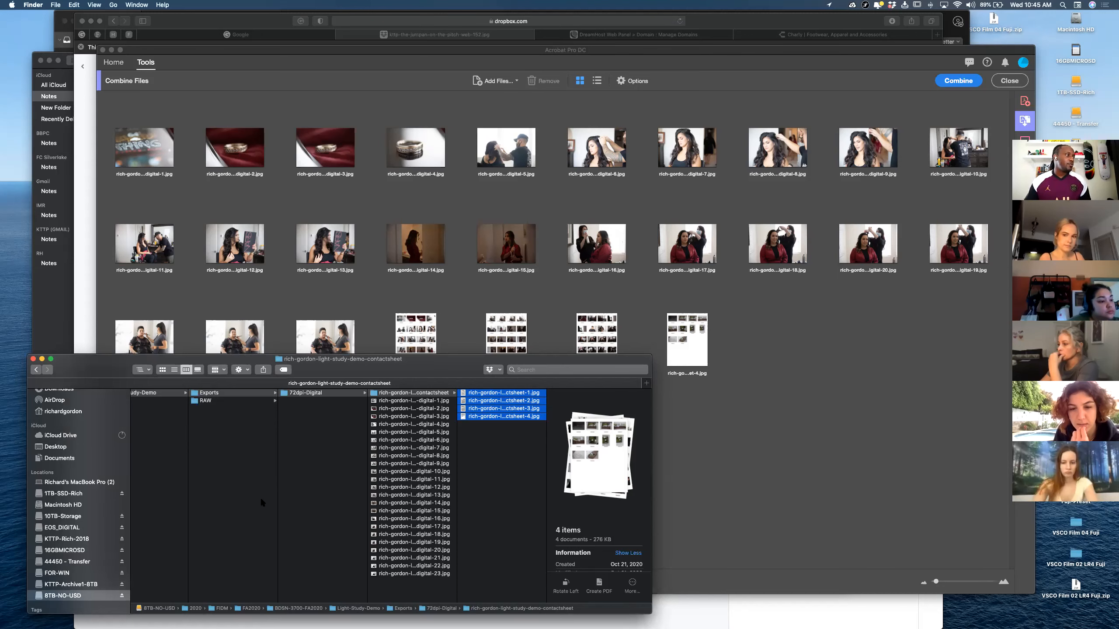
scroll(309, 463, "left", 10)
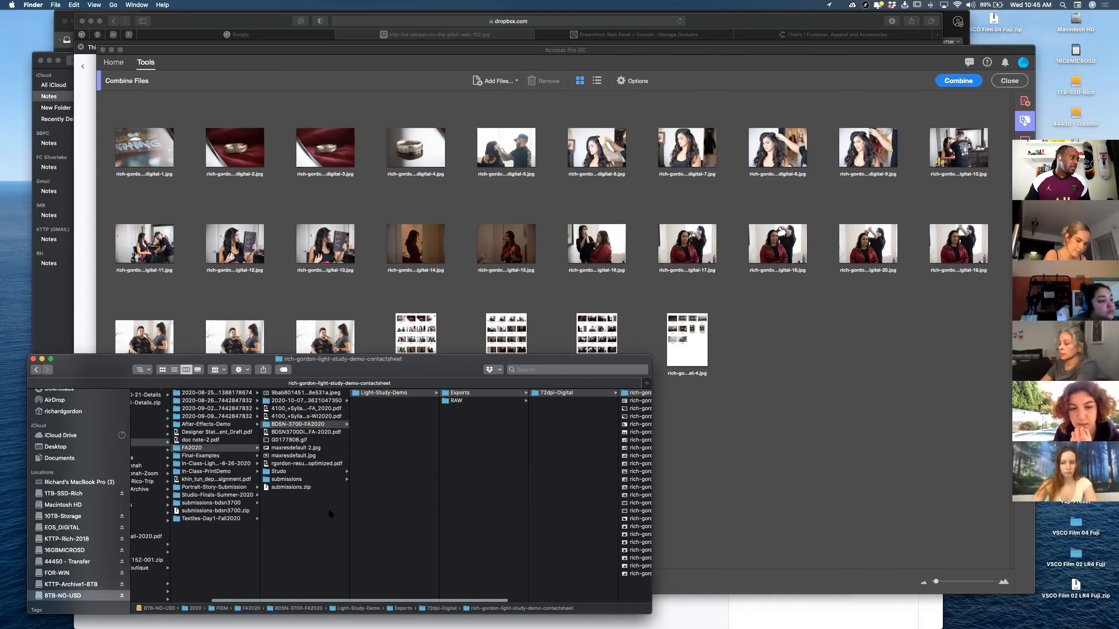
left_click(314, 426)
left_click(315, 432)
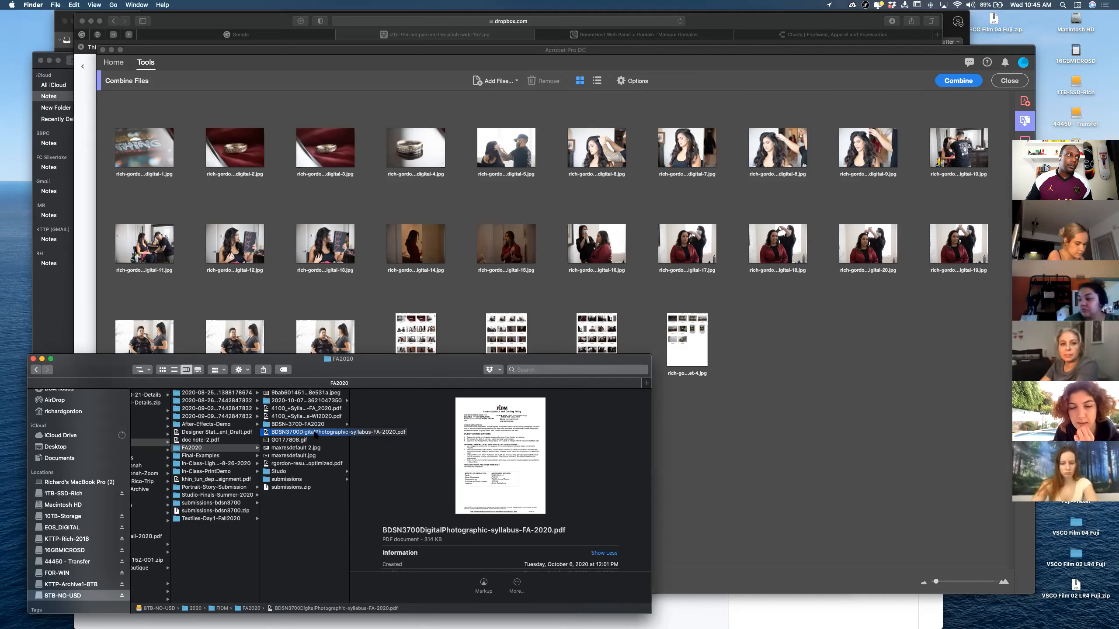
left_click_drag(312, 433, 865, 384)
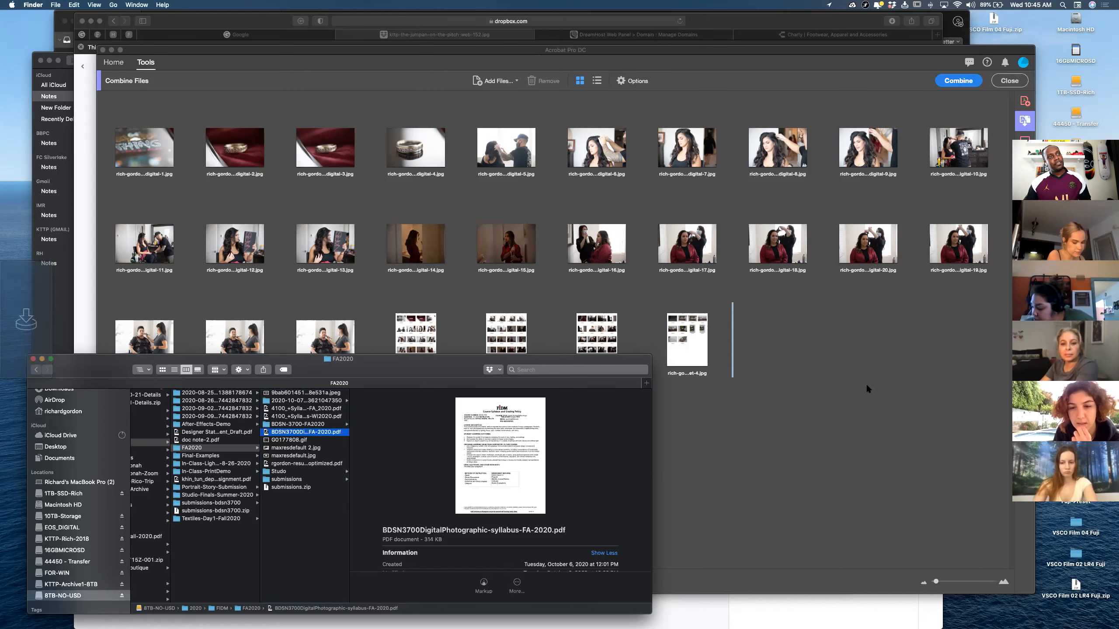
left_click(705, 502)
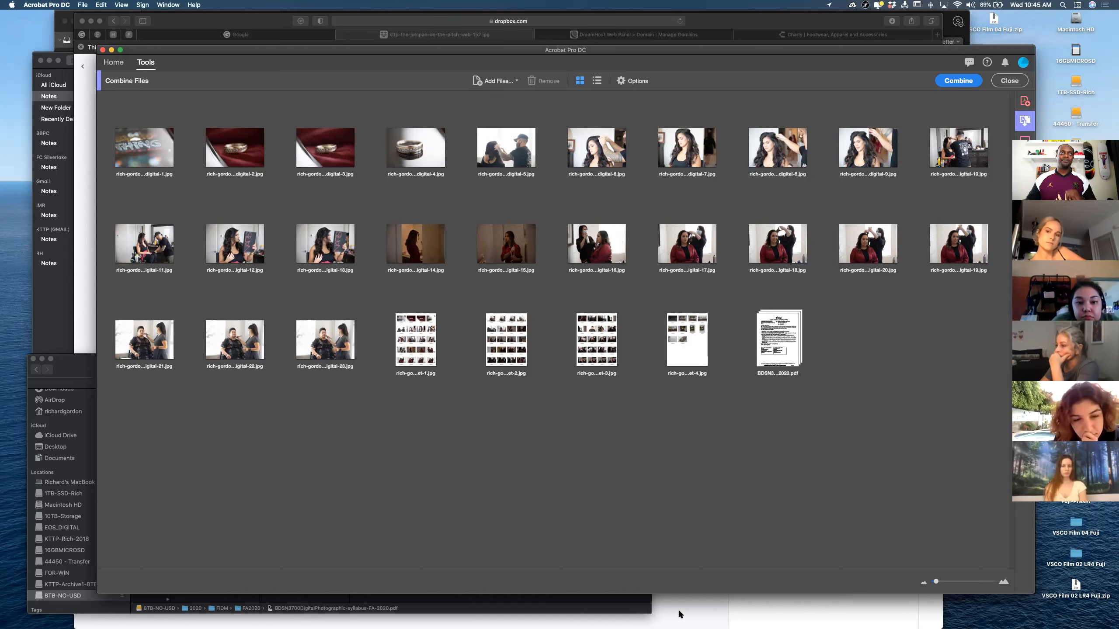
Combine the files into a single PDF and look through its page thumbnails from first to last
left_click(960, 82)
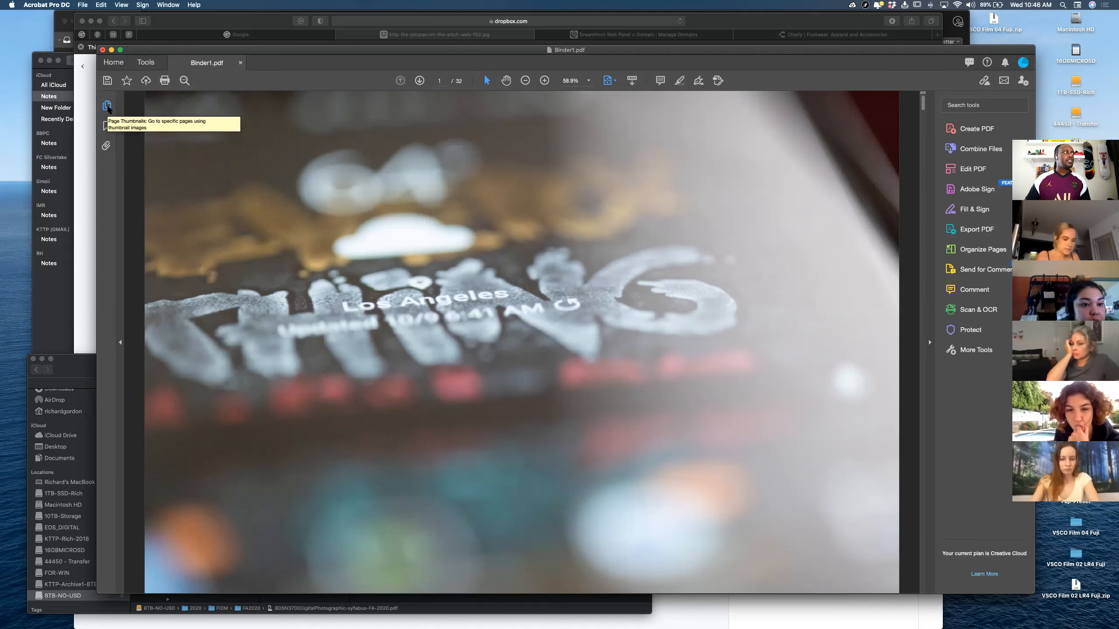
left_click(107, 106)
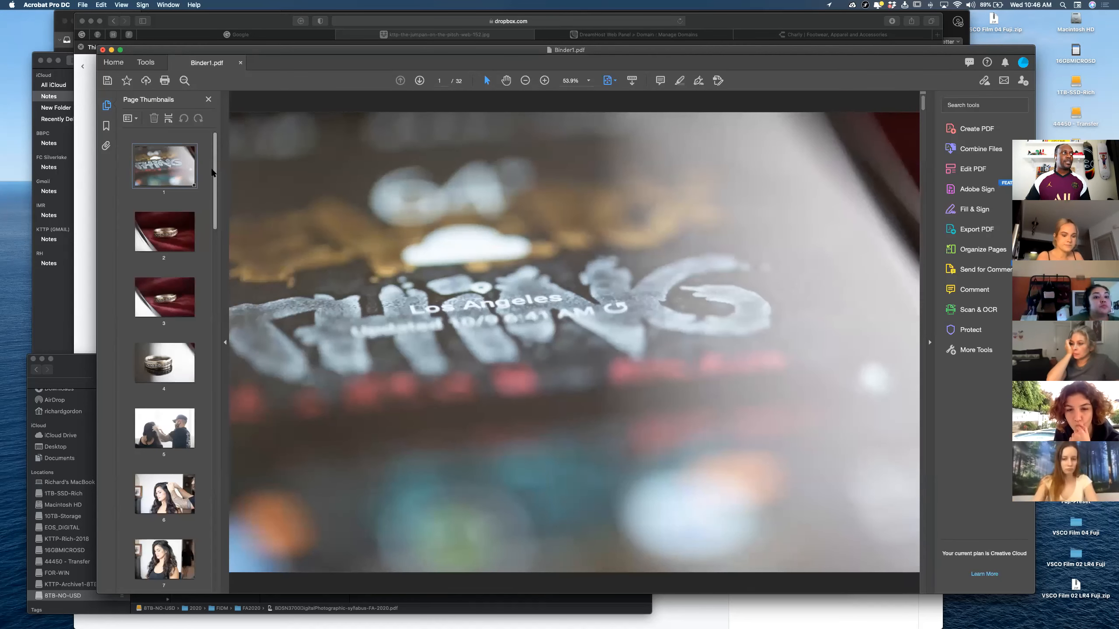
scroll(212, 264, "down", 10)
scroll(213, 369, "down", 8)
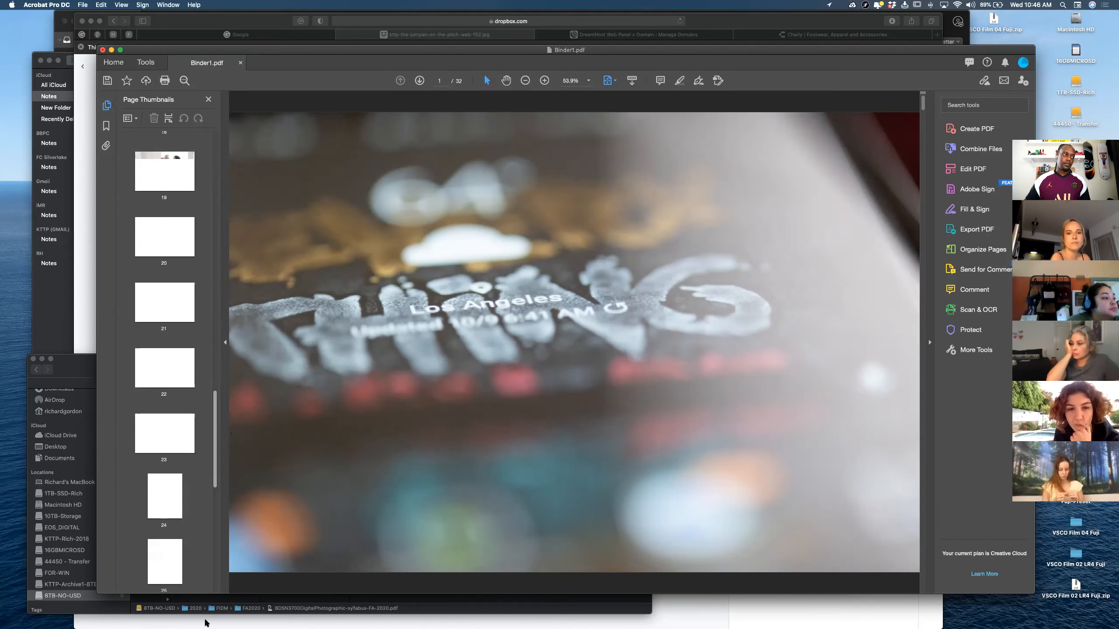
scroll(210, 554, "down", 6)
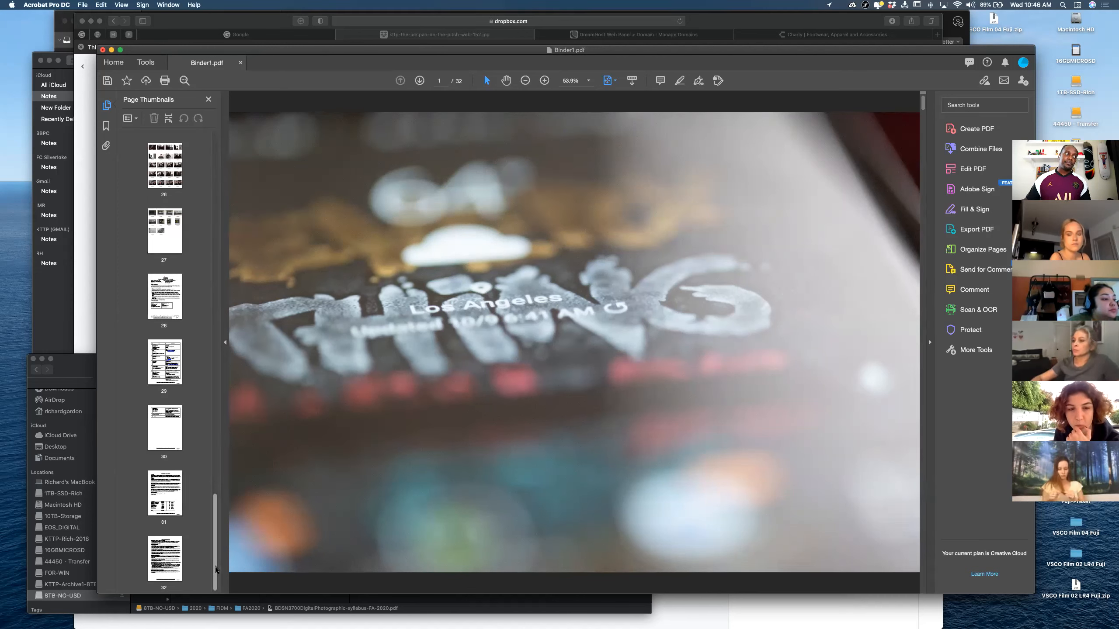
left_click_drag(215, 567, 210, 122)
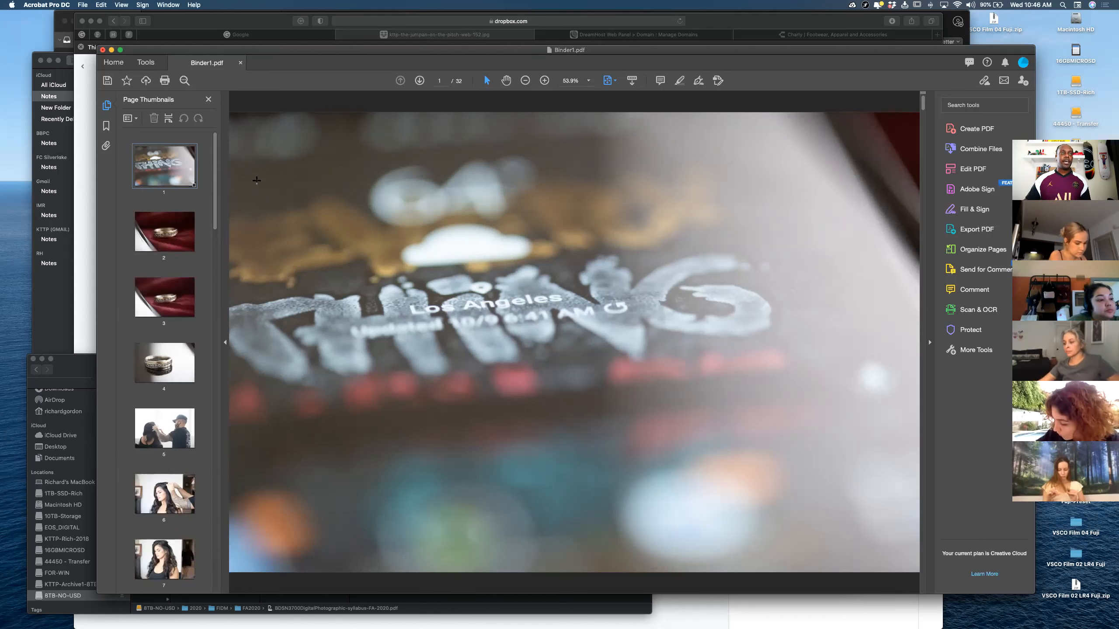
View page 2 of the combined PDF, select the page 3 thumbnail and dismiss the Organize PDF content tip
left_click(166, 237)
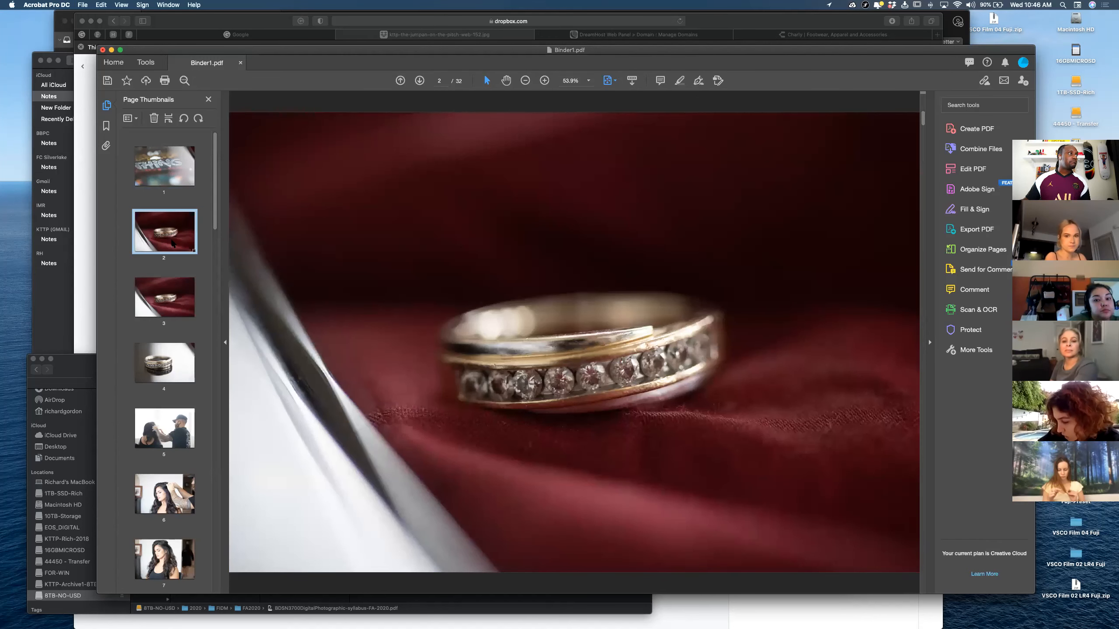
left_click(164, 306)
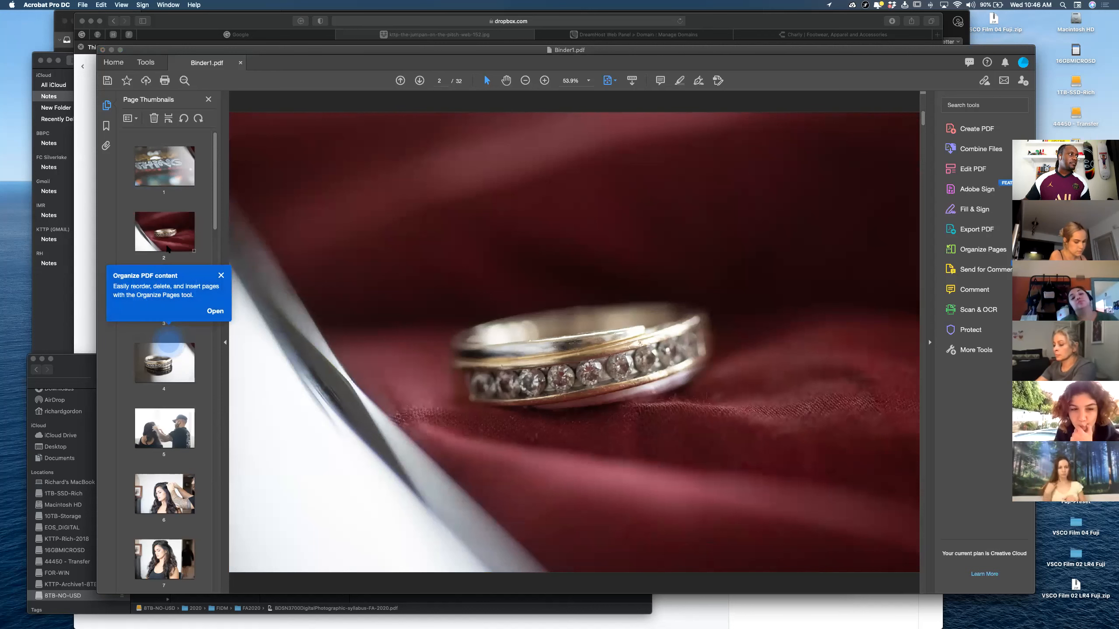
left_click(221, 276)
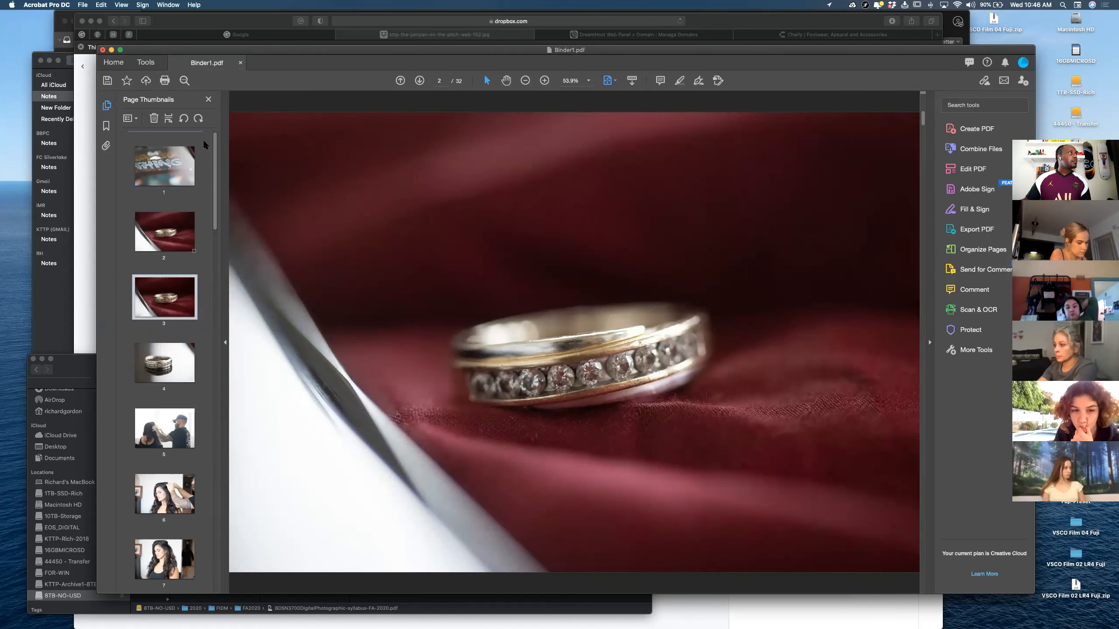
left_click(85, 5)
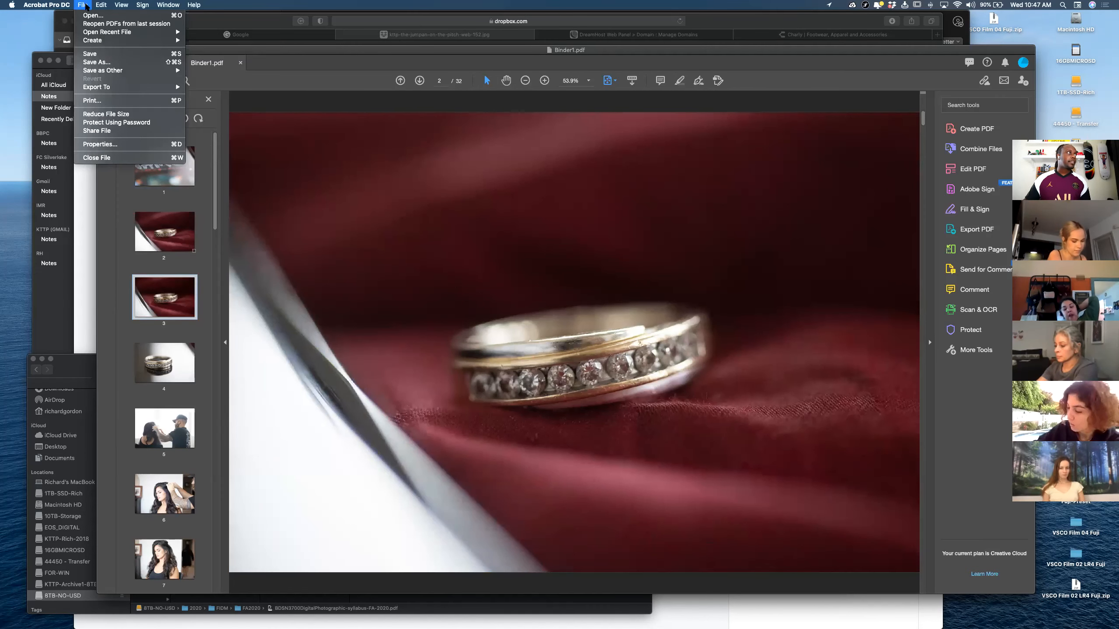
mouse_move(102, 71)
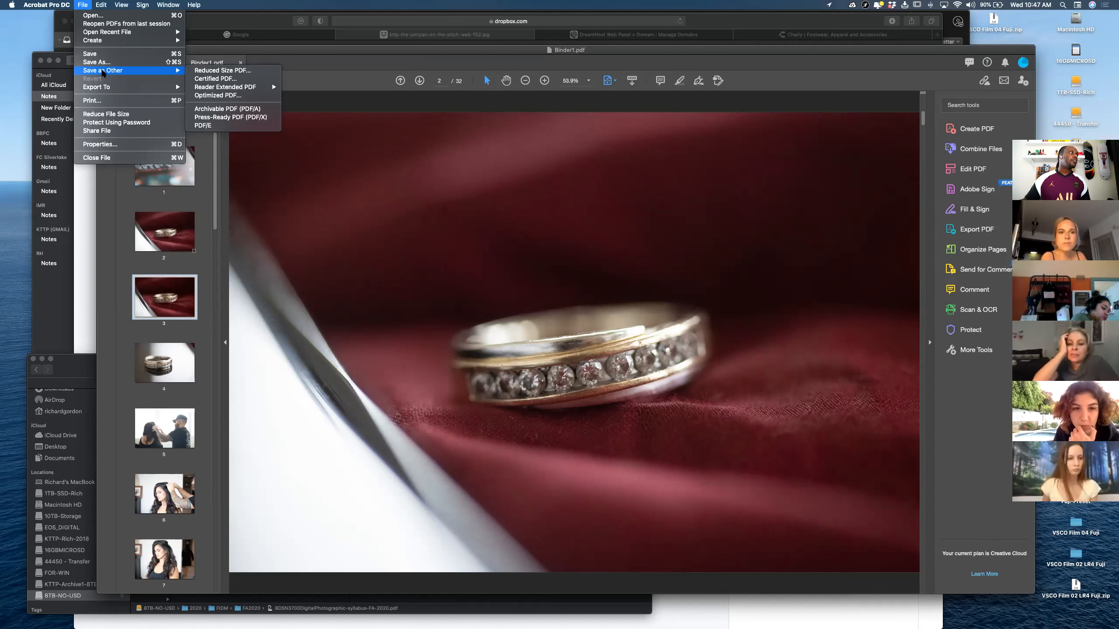
mouse_move(149, 70)
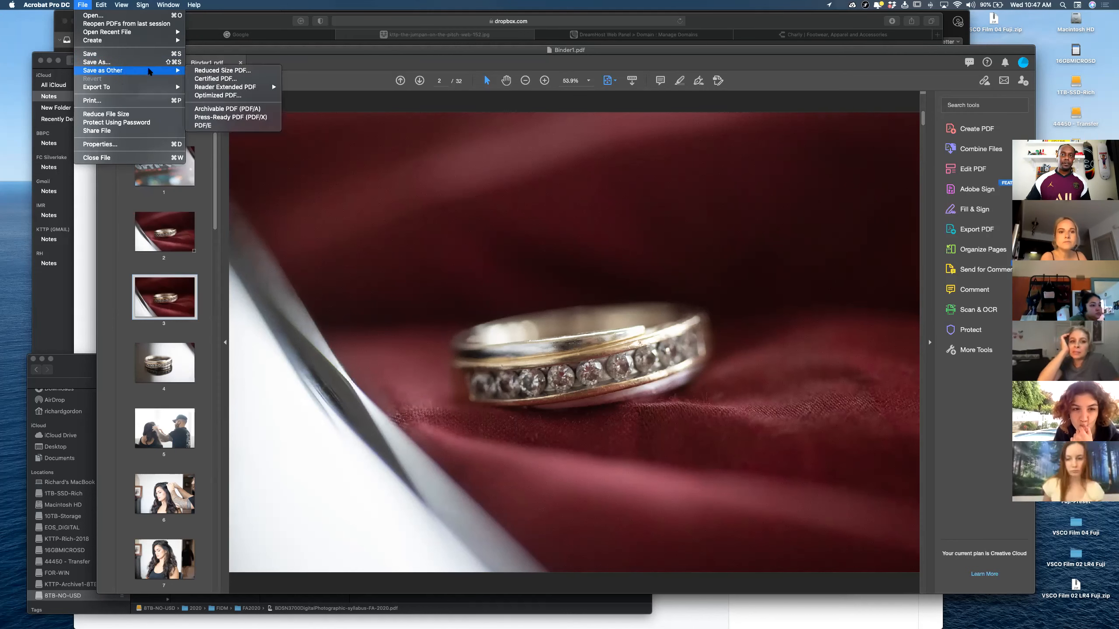
left_click(260, 78)
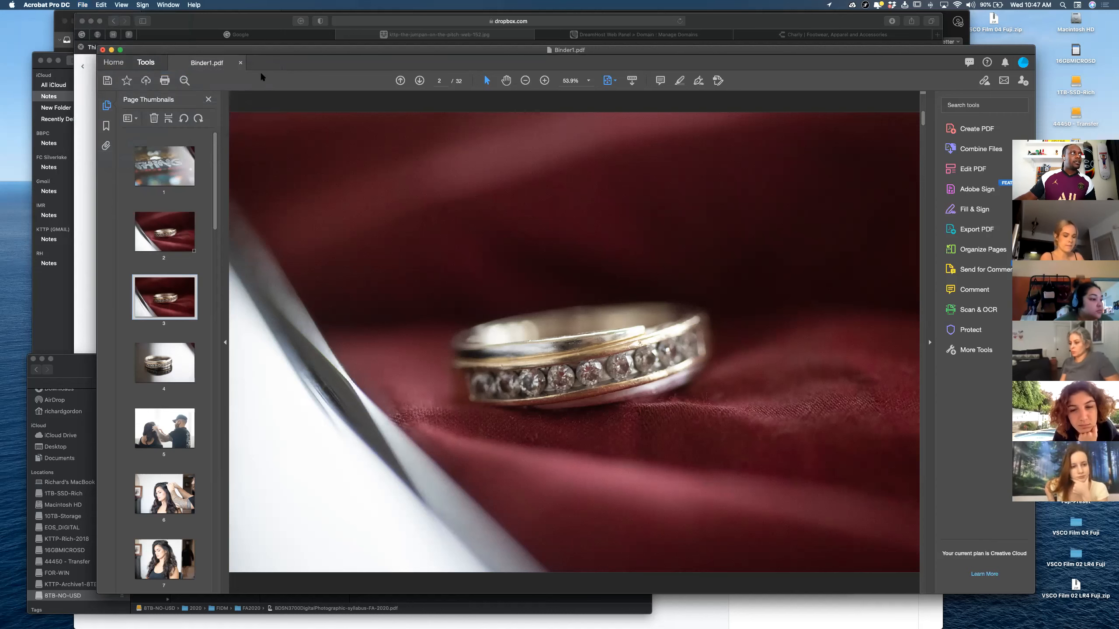
left_click(549, 227)
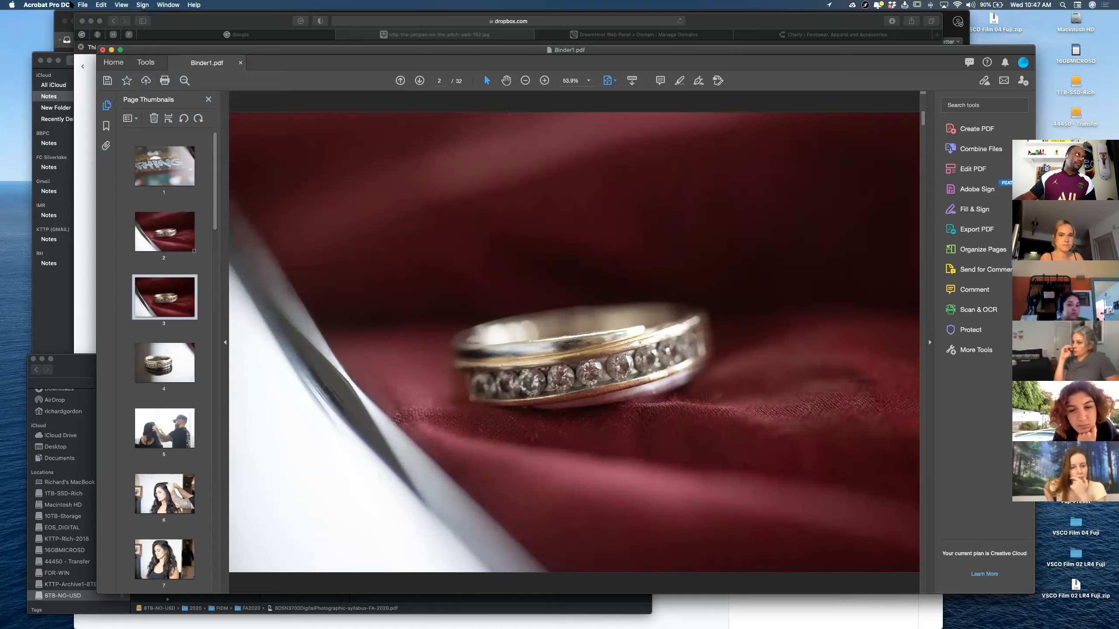
key("ctrl+Up")
left_click(250, 106)
Start saving the combined document as a Reduced Size PDF and agree to save it before optimizing
left_click(82, 4)
mouse_move(128, 70)
left_click(252, 70)
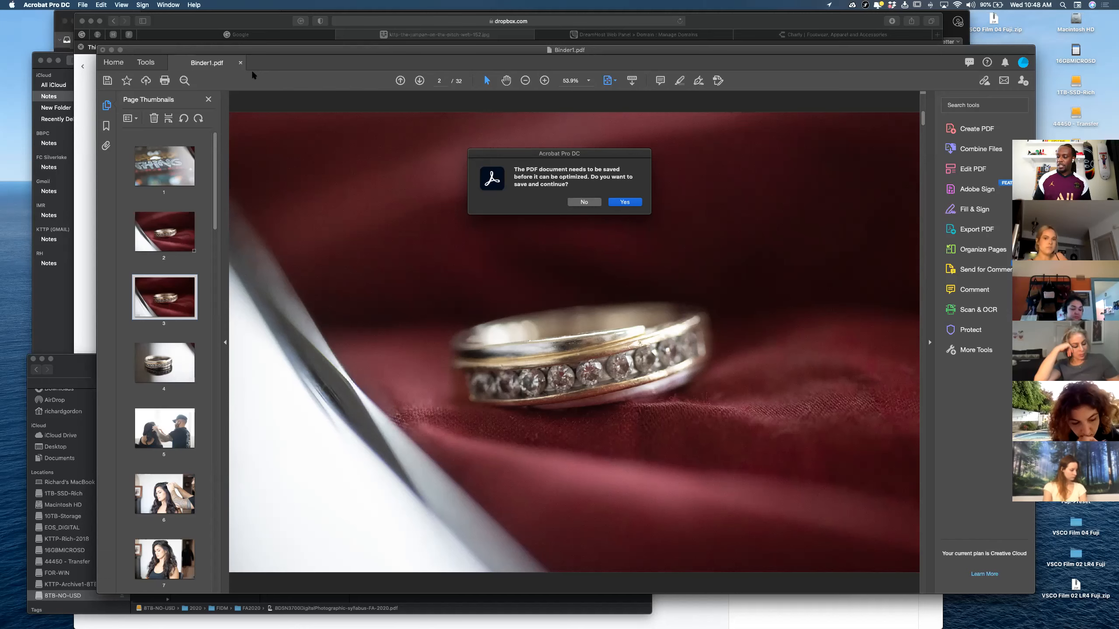
key("Return")
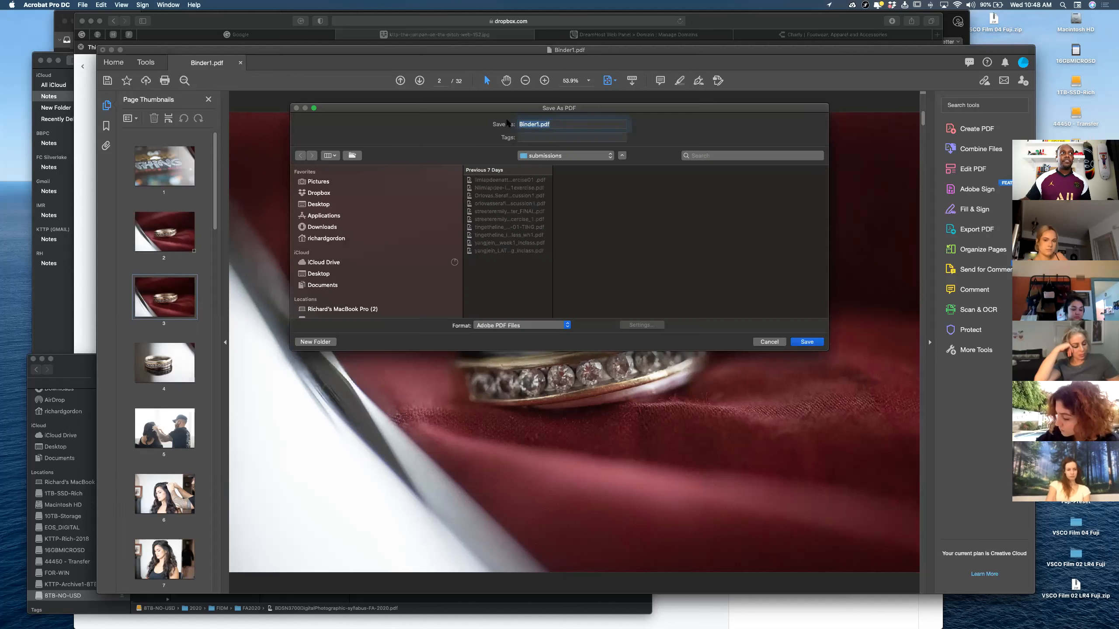
Name the PDF with the photographer's first and last name followed by light-study-demo-final, hyphen-separated, keeping the .pdf extension
left_click(539, 123)
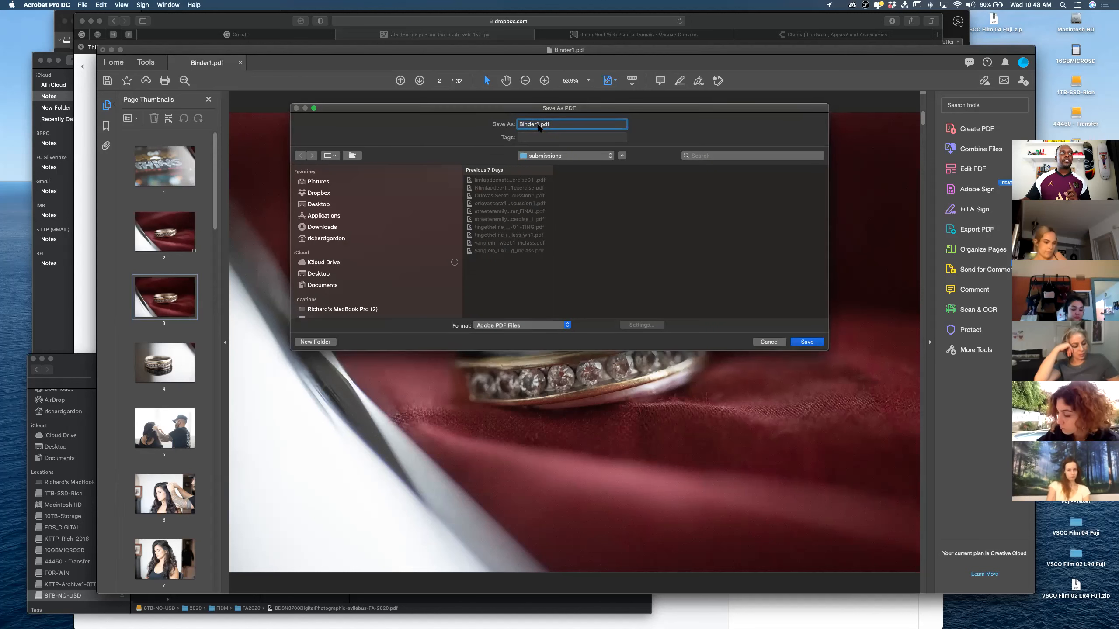
left_click_drag(538, 124, 497, 116)
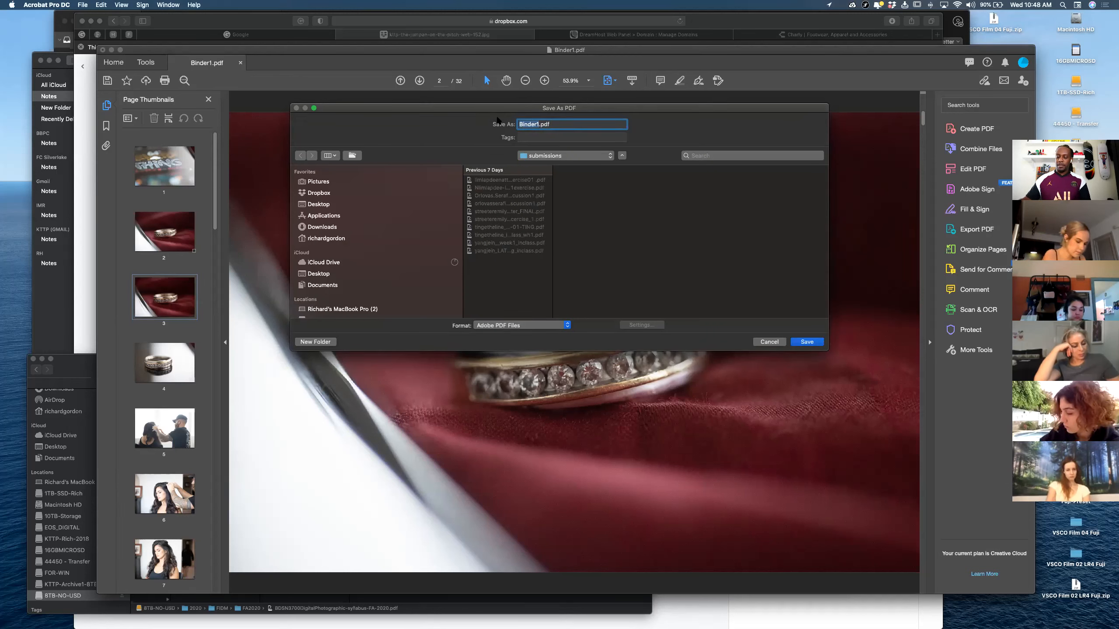
type("rich-go")
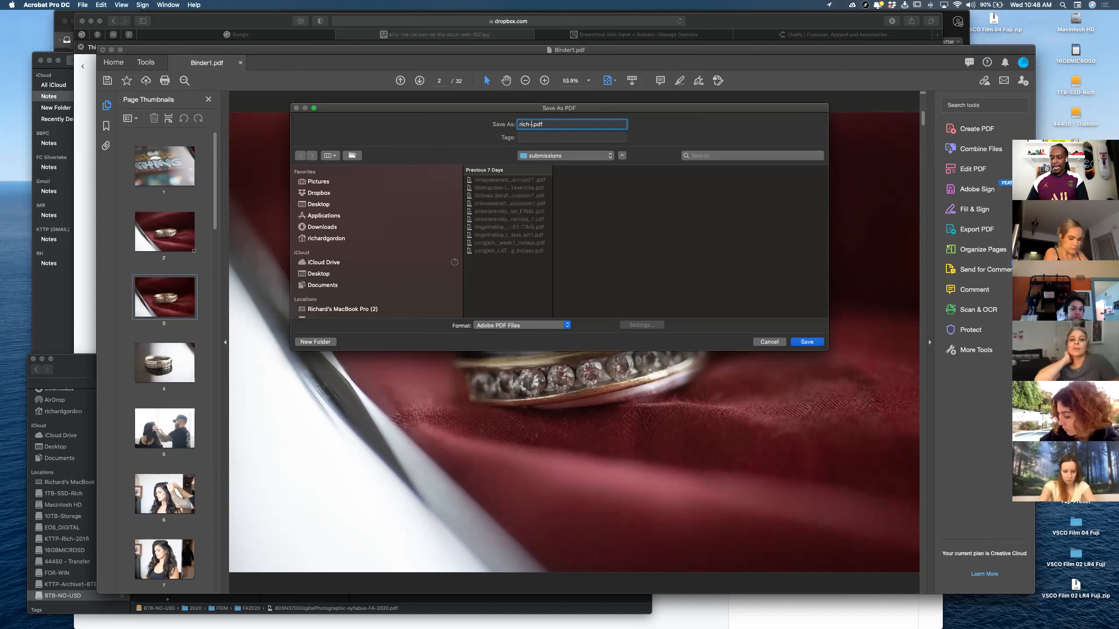
type("rd")
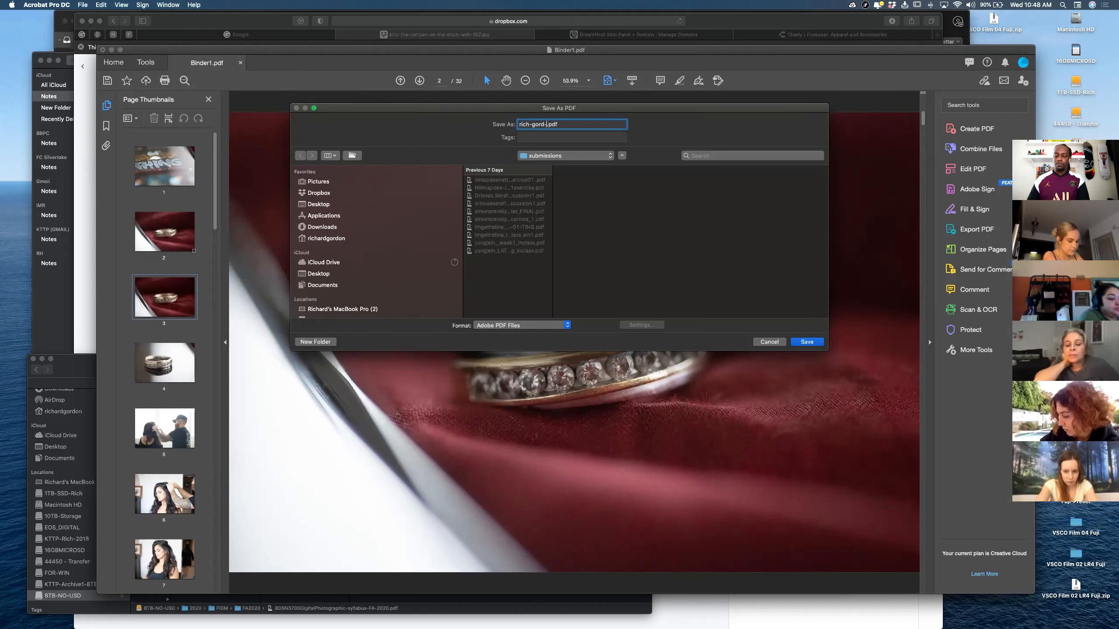
type("on-II")
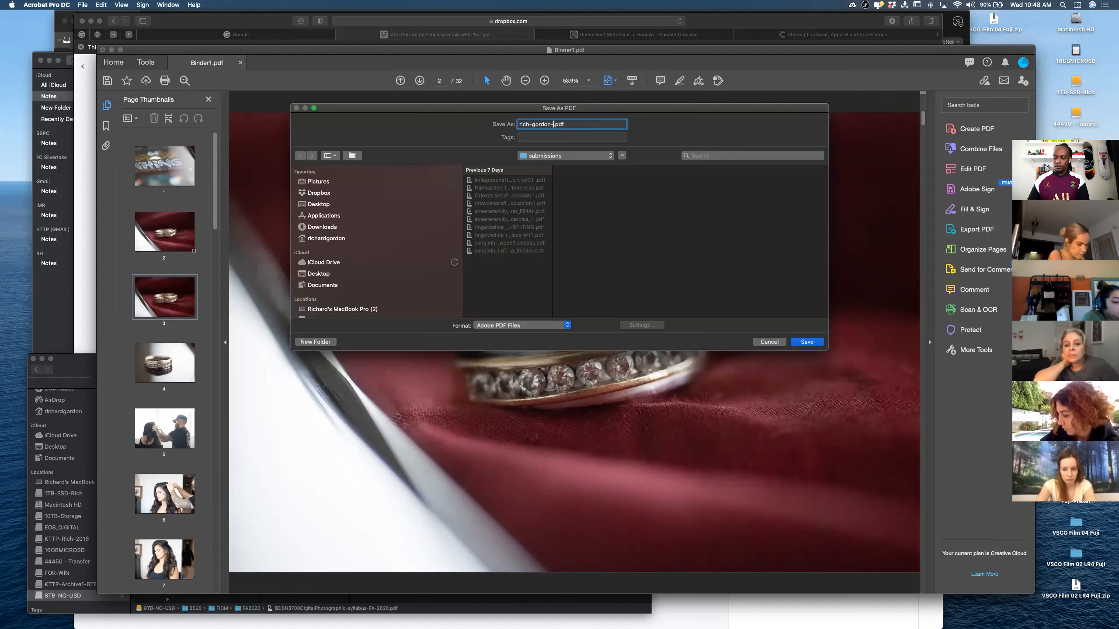
type("ght-study-demo")
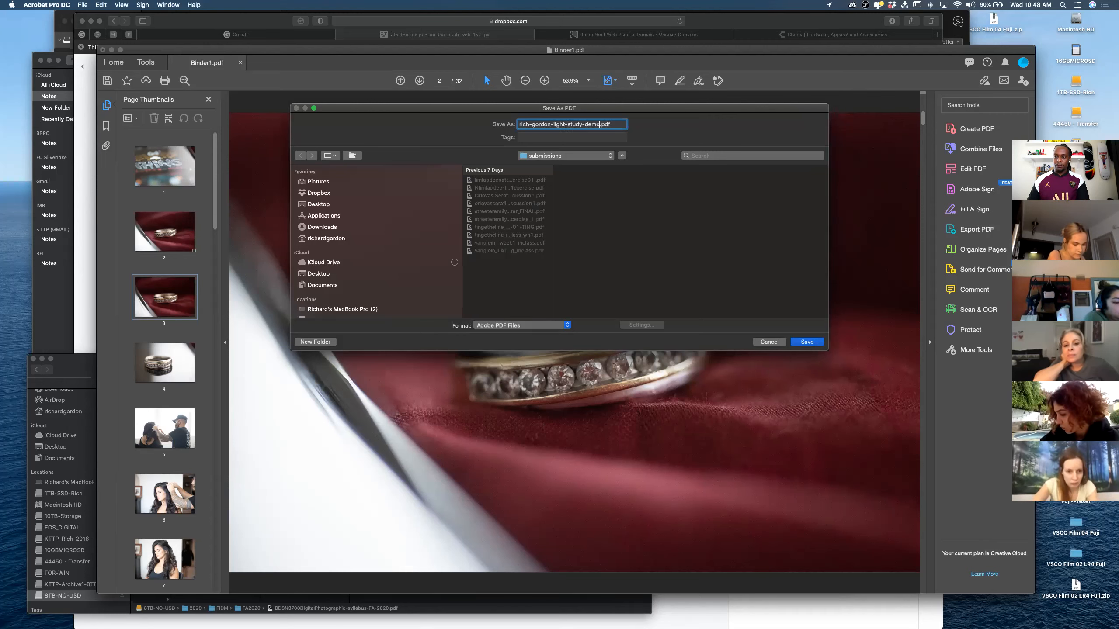
type("-")
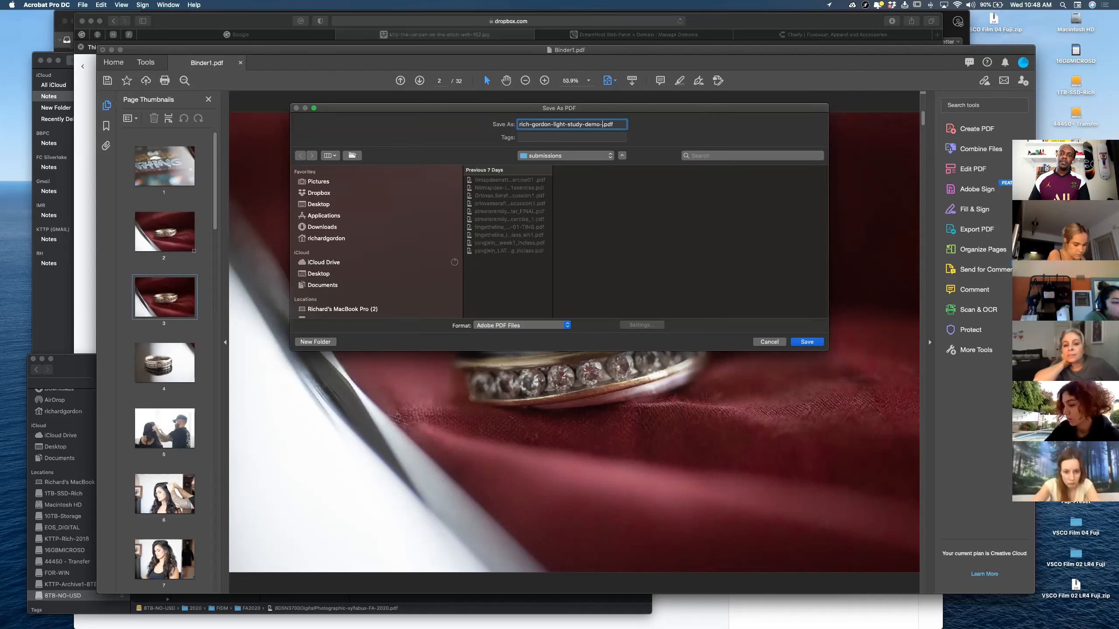
type("fina")
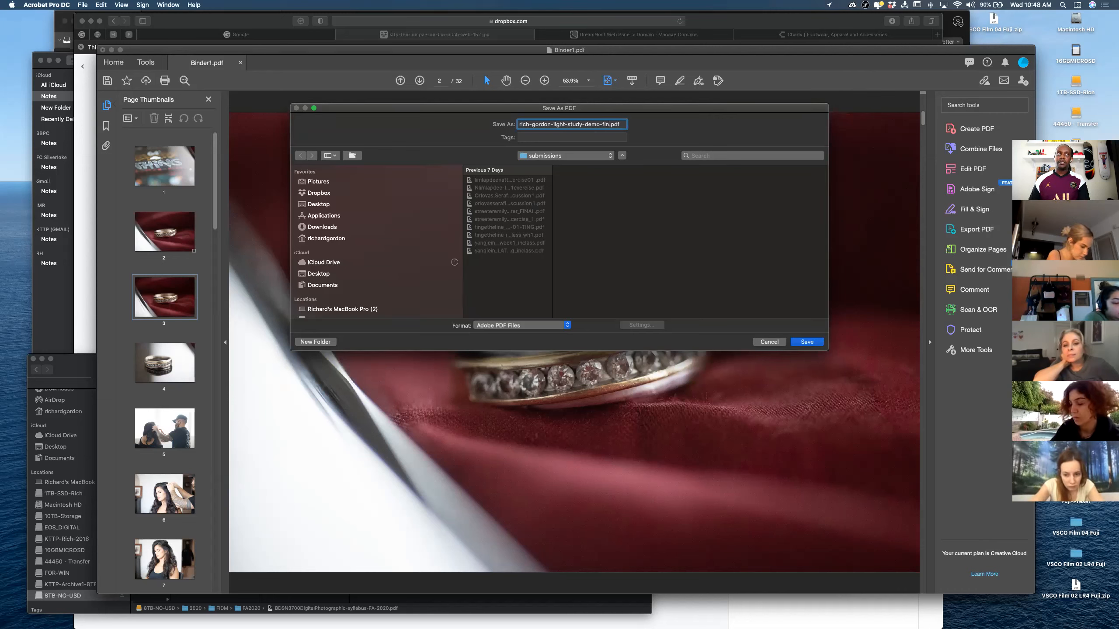
type("l")
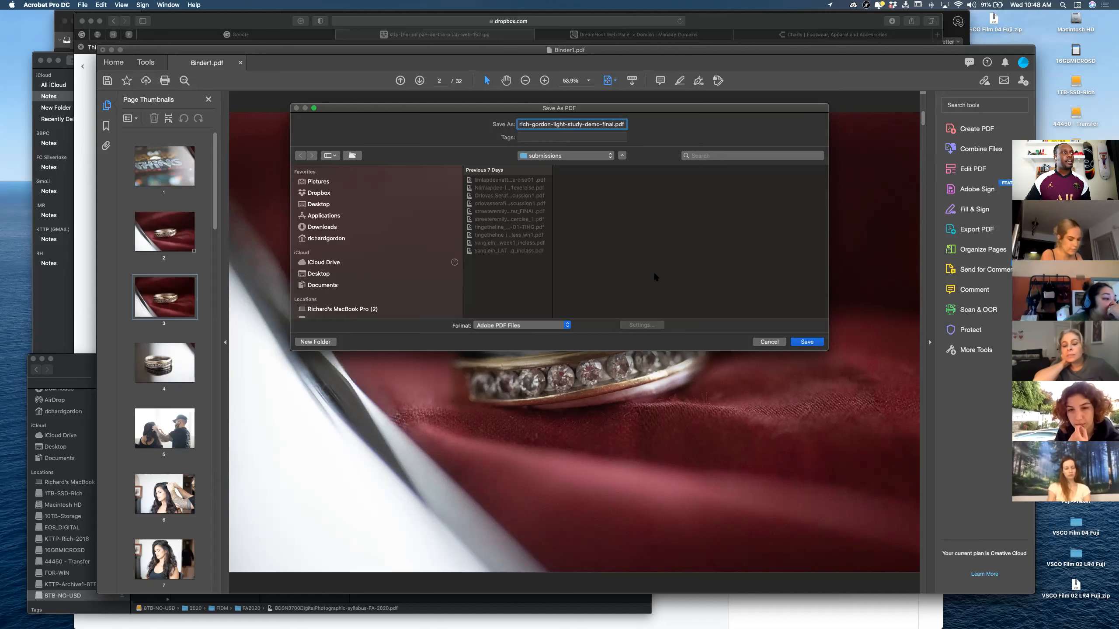
Save the PDF in the Light-Study-Demo folder on 8TB-NO-USD, under 2020, FIDM, FA2020 and BDSN-3700-FA2020
left_click(590, 157)
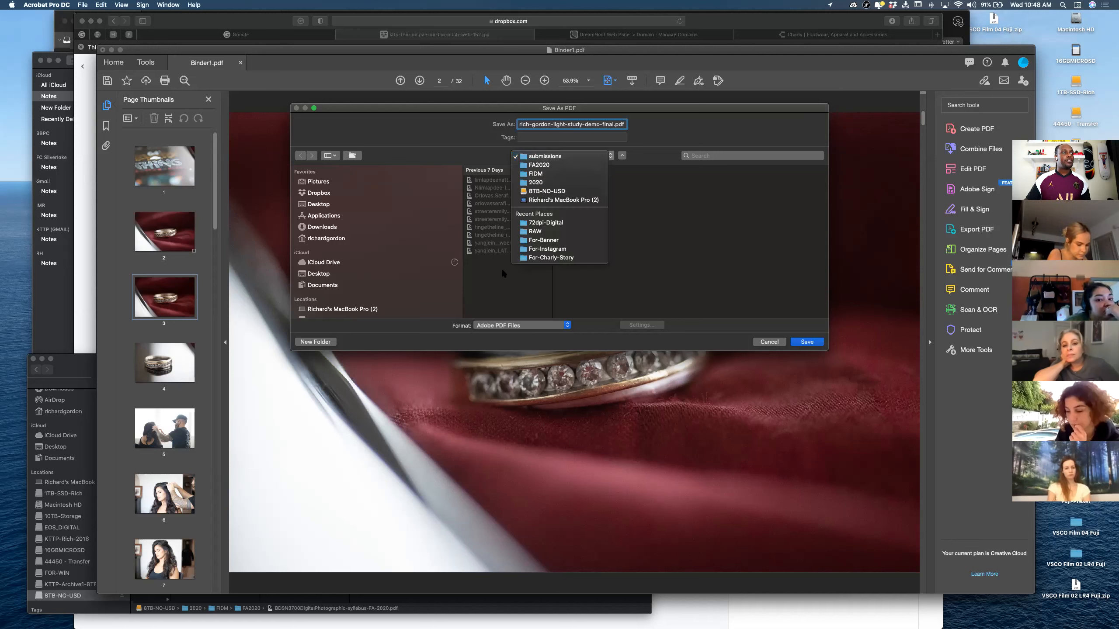
left_click(681, 240)
scroll(383, 229, "down", 5)
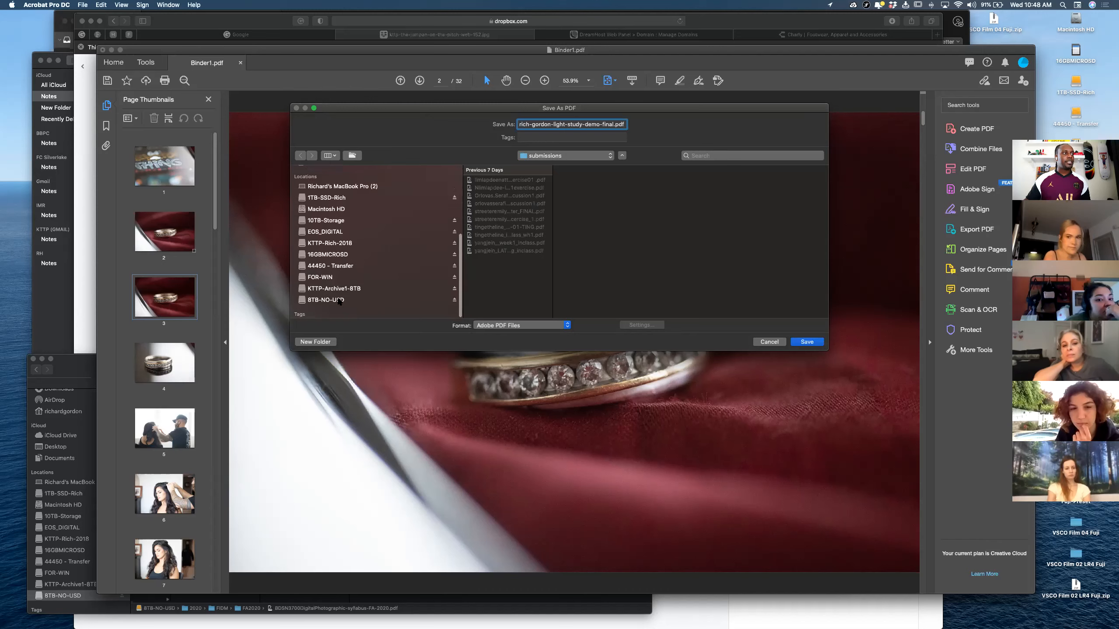
left_click(528, 180)
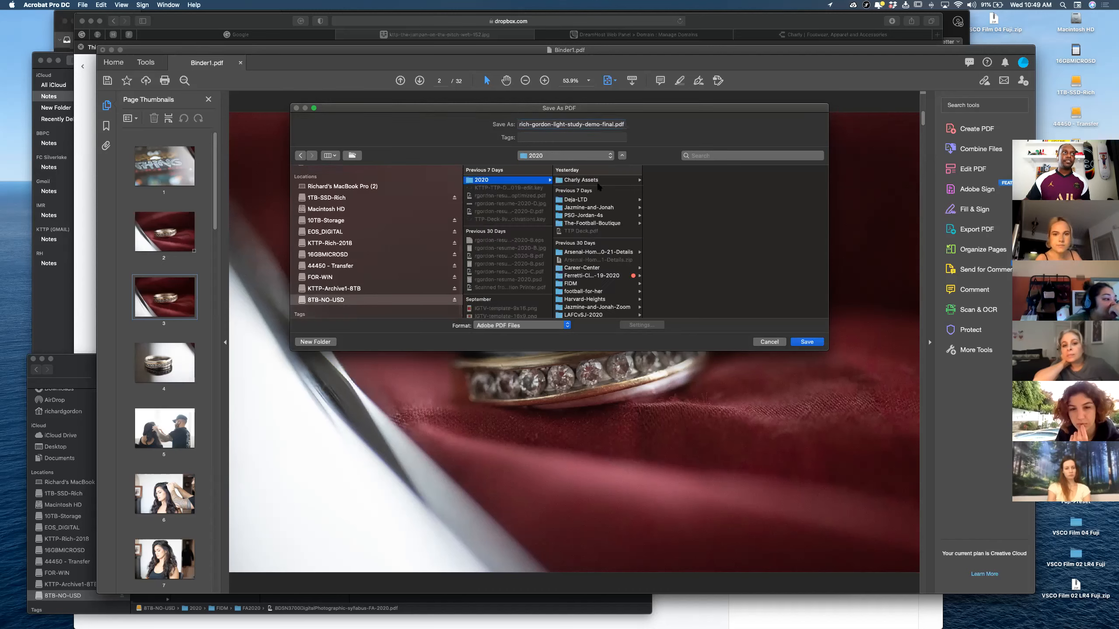
left_click(595, 275)
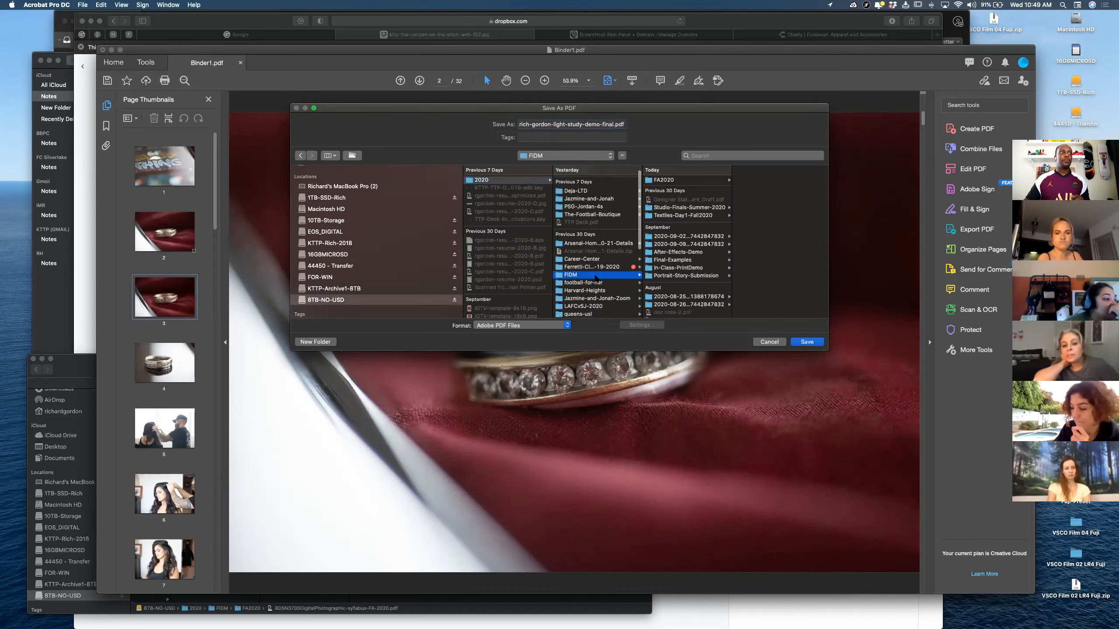
left_click(722, 179)
left_click(750, 179)
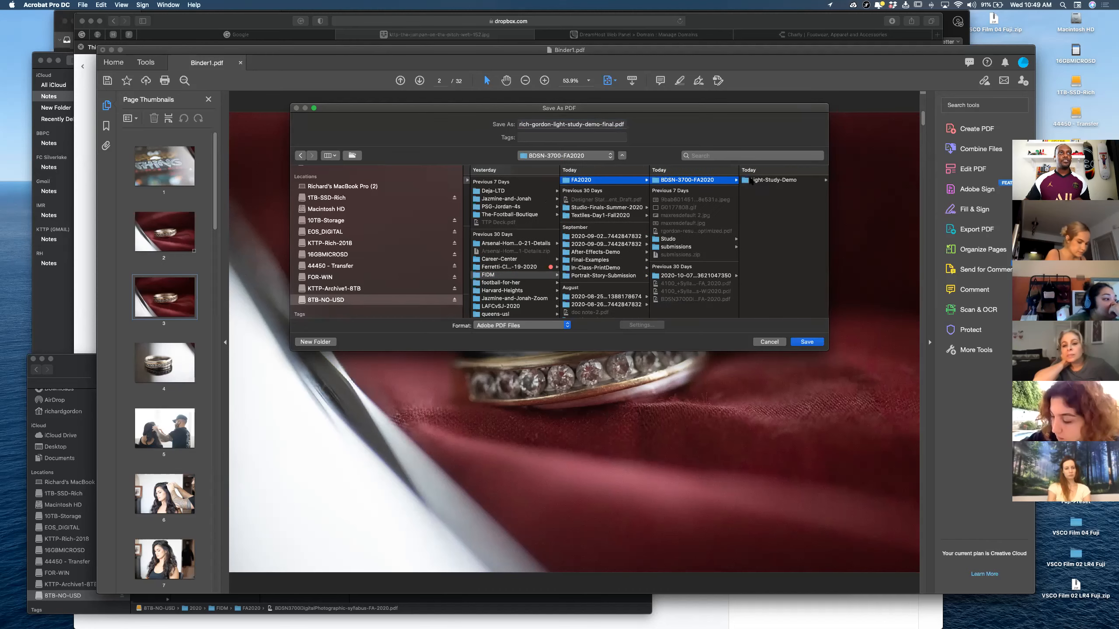
left_click(749, 180)
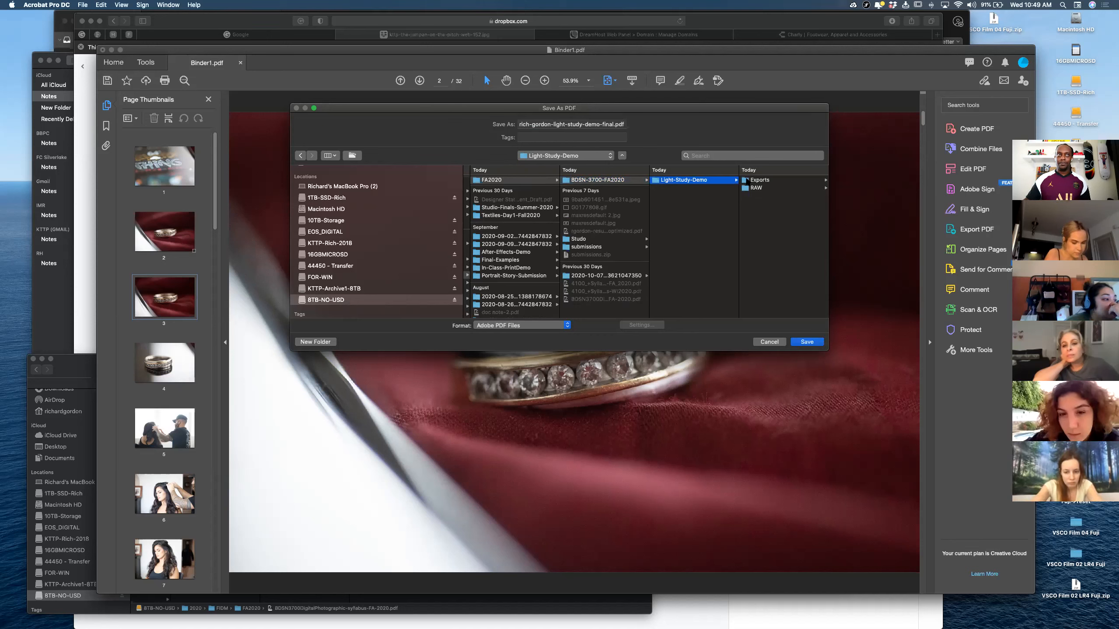
left_click(815, 342)
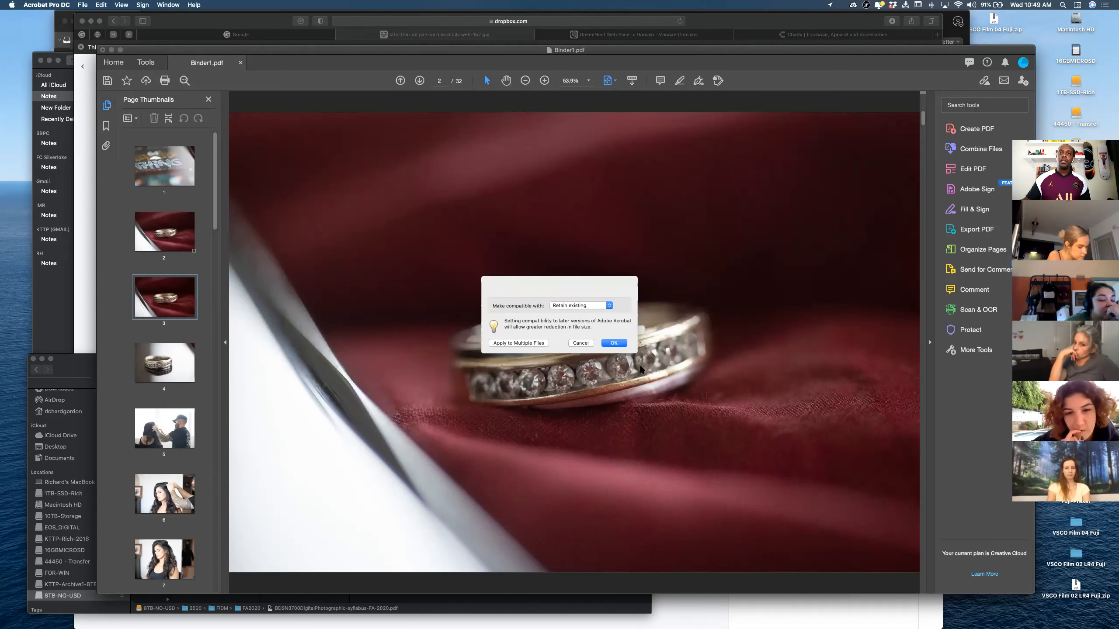
Accept the Retain existing compatibility and save the reduced-size PDF under the same name in Light-Study-Demo, replacing the existing file
left_click(622, 345)
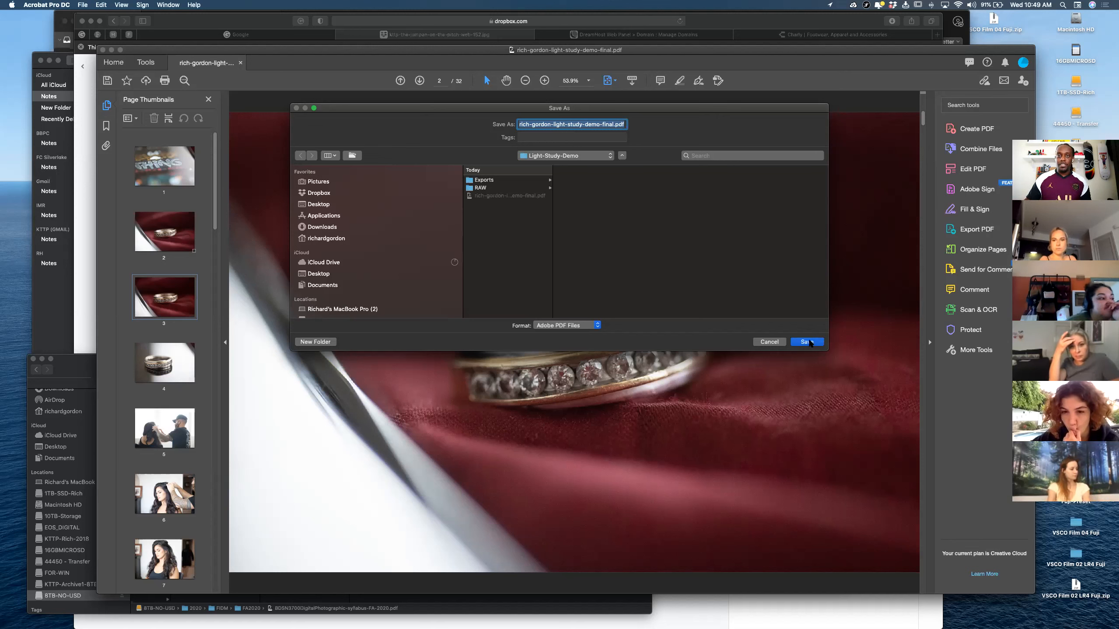
left_click(807, 343)
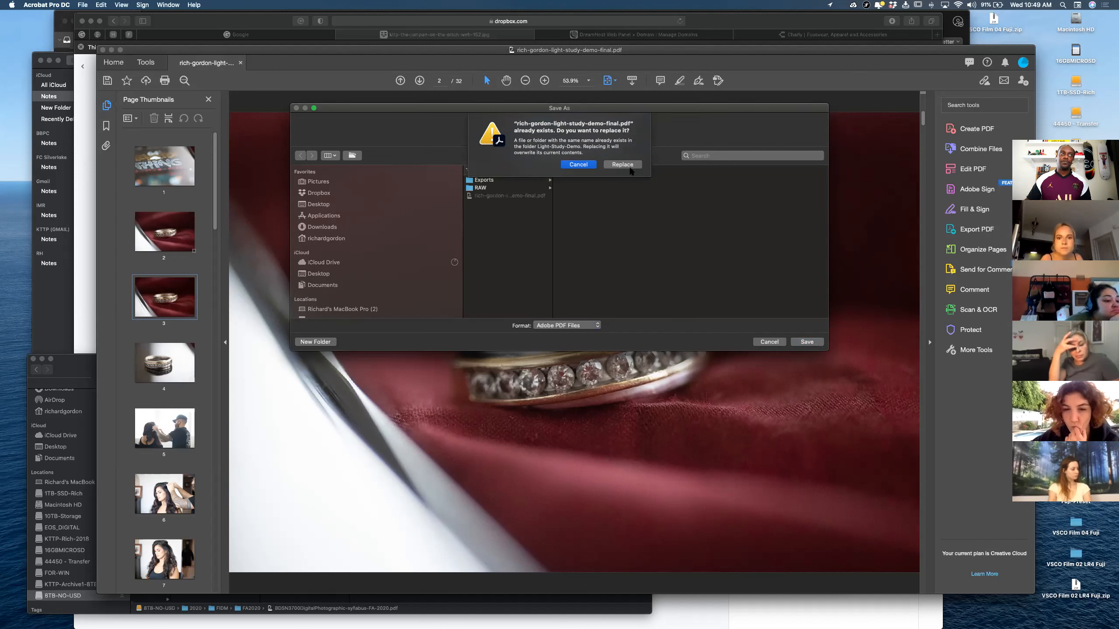
key("Escape")
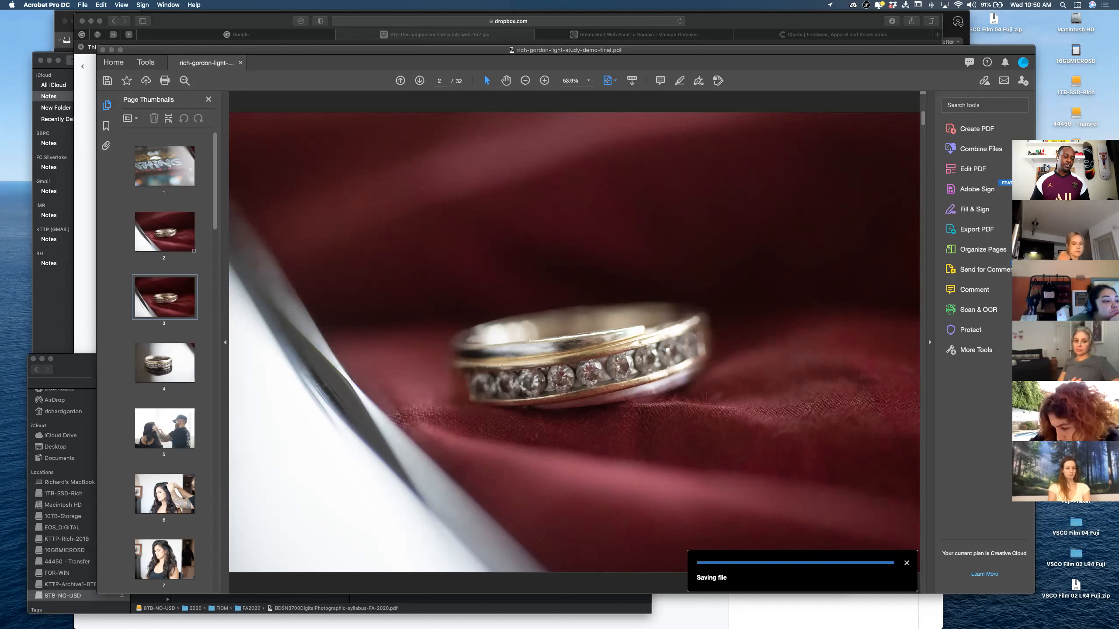
Switch to the Finder window, move it up over the document and go back to the FIDM folder
mouse_move(507, 622)
left_click(304, 615)
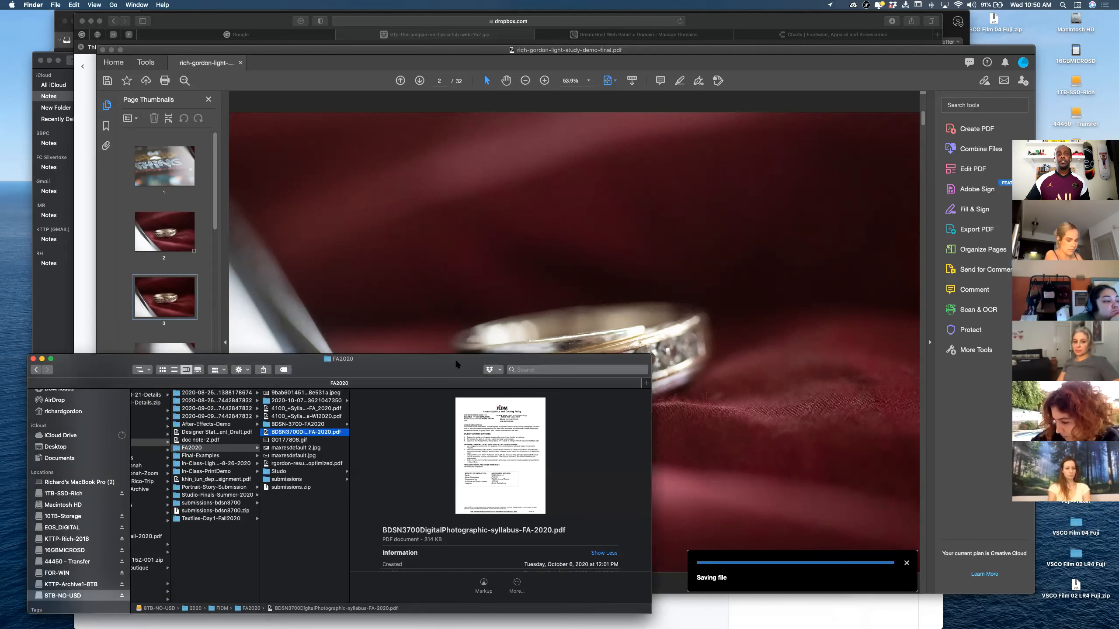
left_click_drag(456, 364, 575, 245)
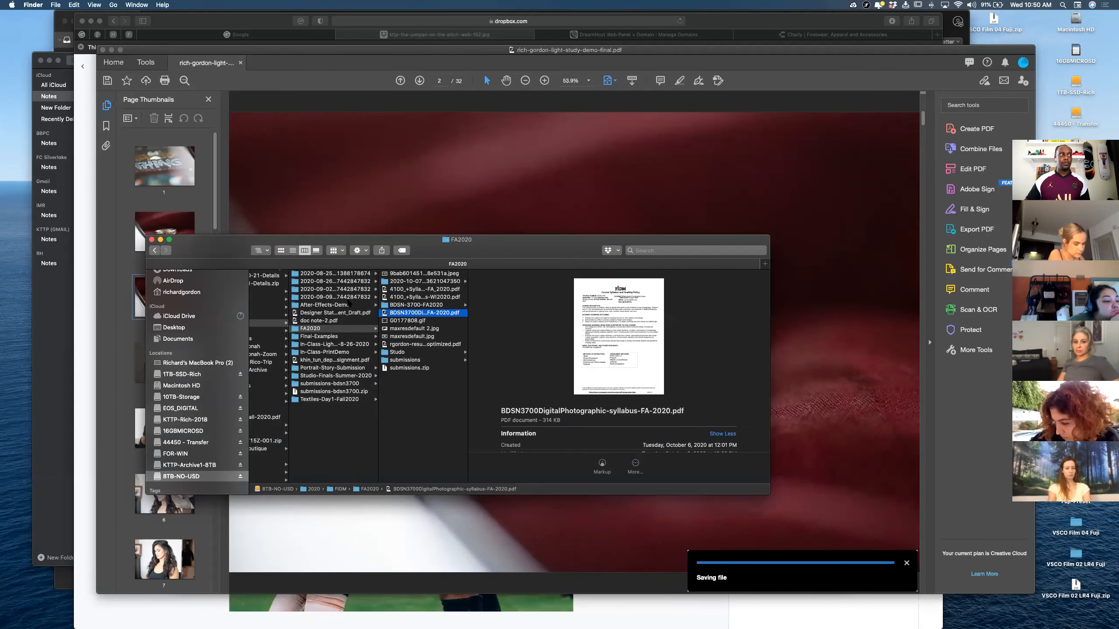
left_click(345, 329)
scroll(390, 296, "left", 5)
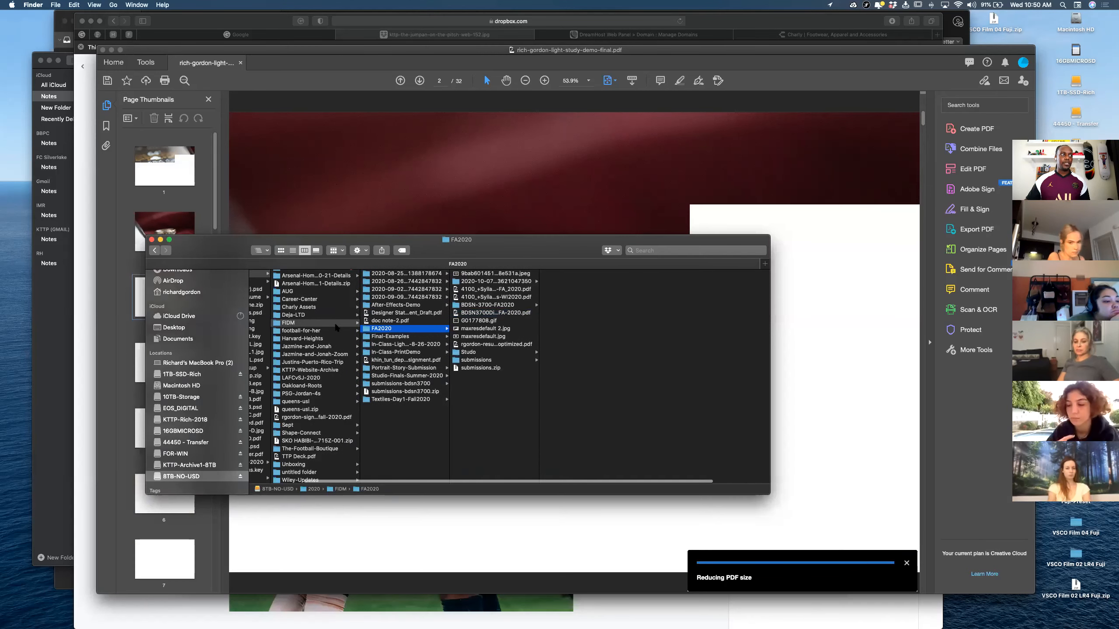
left_click(336, 323)
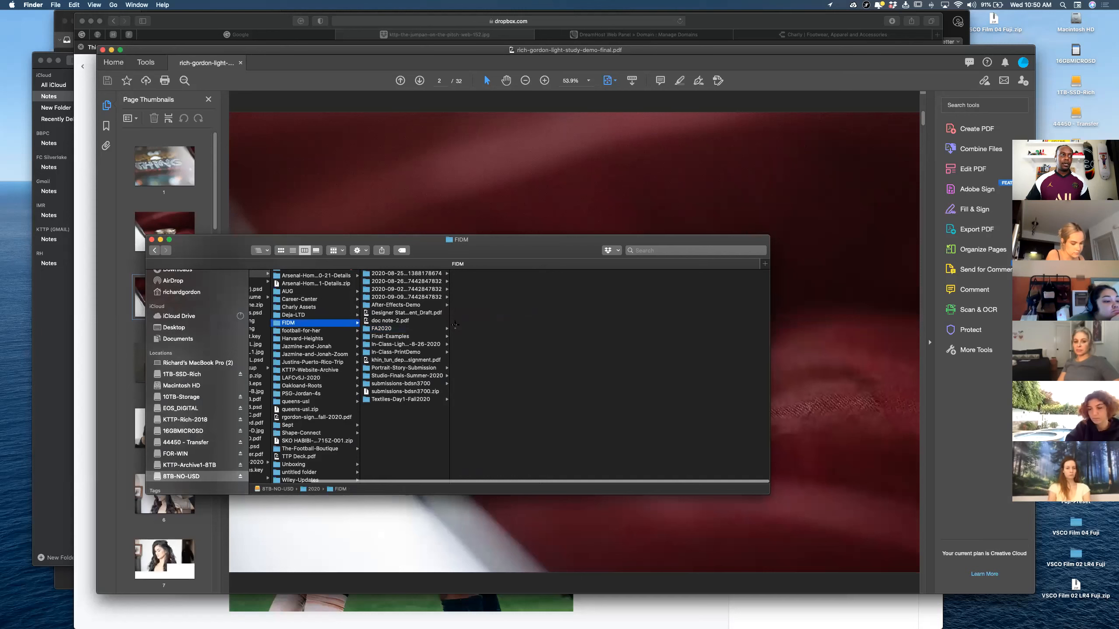
Browse FA2020, BDSN-3700-FA2020 and Light-Study-Demo, look into Exports, and select the final light study PDF to view its file details
left_click(394, 329)
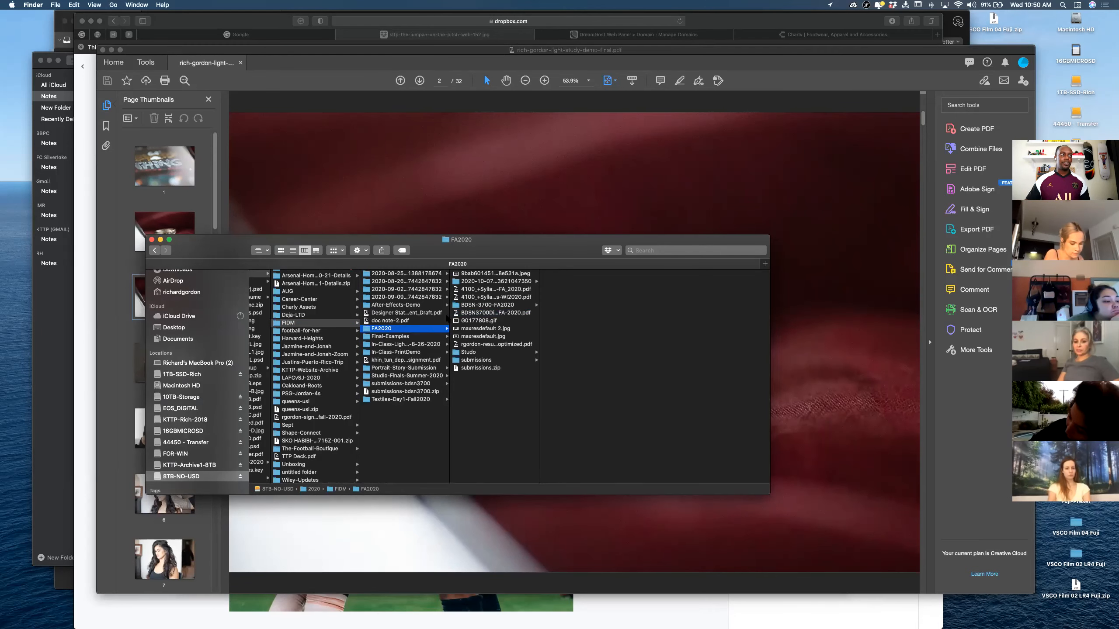
left_click(502, 305)
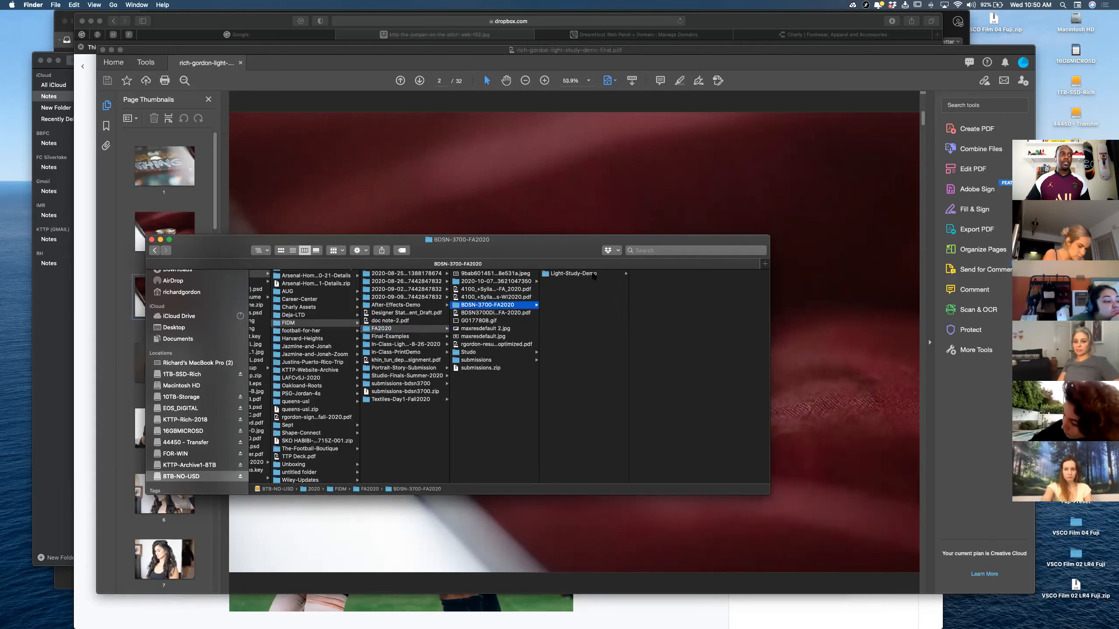
left_click(594, 274)
left_click(659, 275)
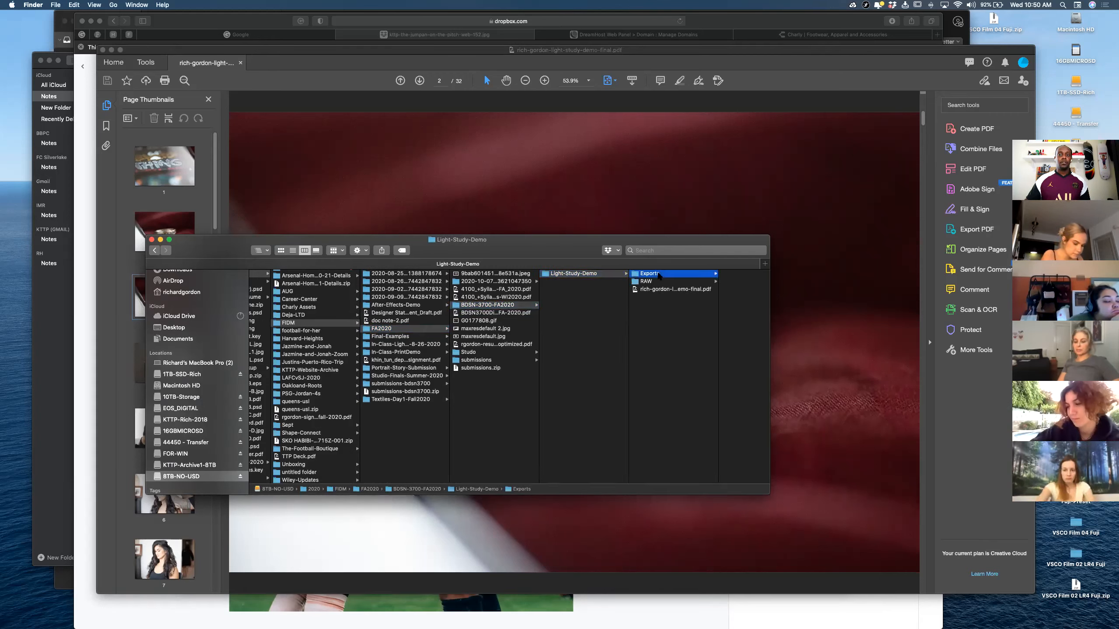
left_click(706, 274)
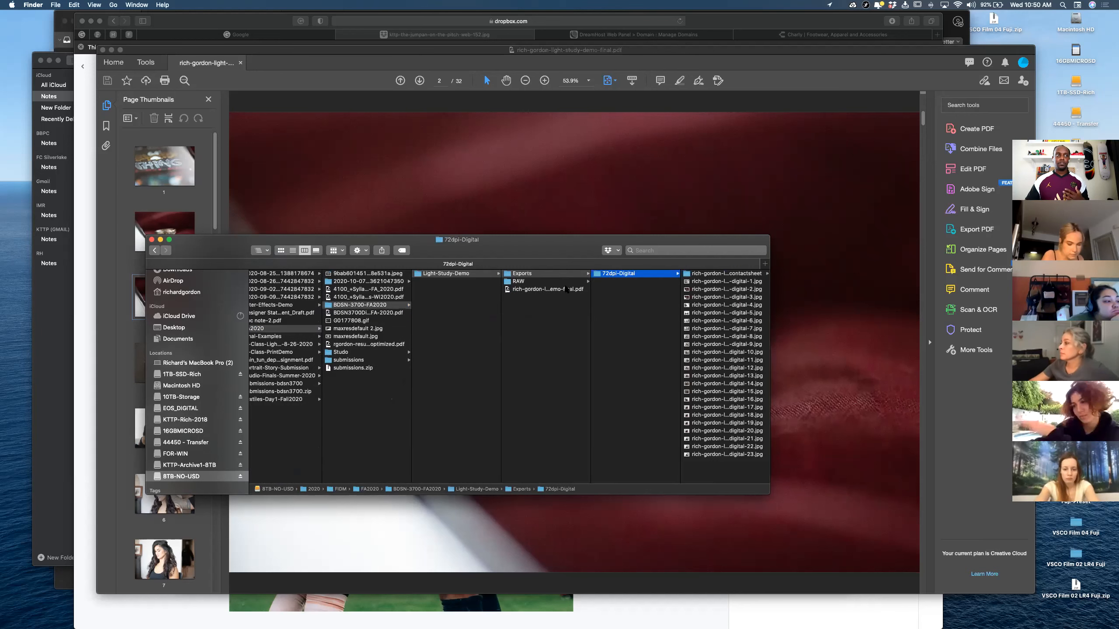
left_click(568, 290)
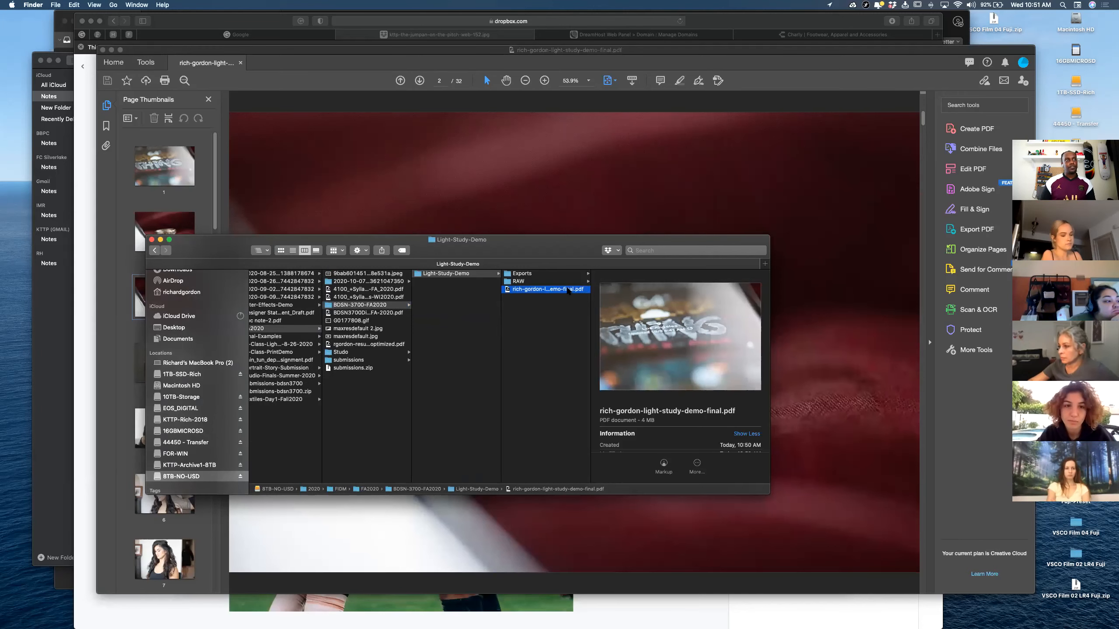
Preview the final light study PDF with Quick Look and page back and forth through its photos to check them
key("space")
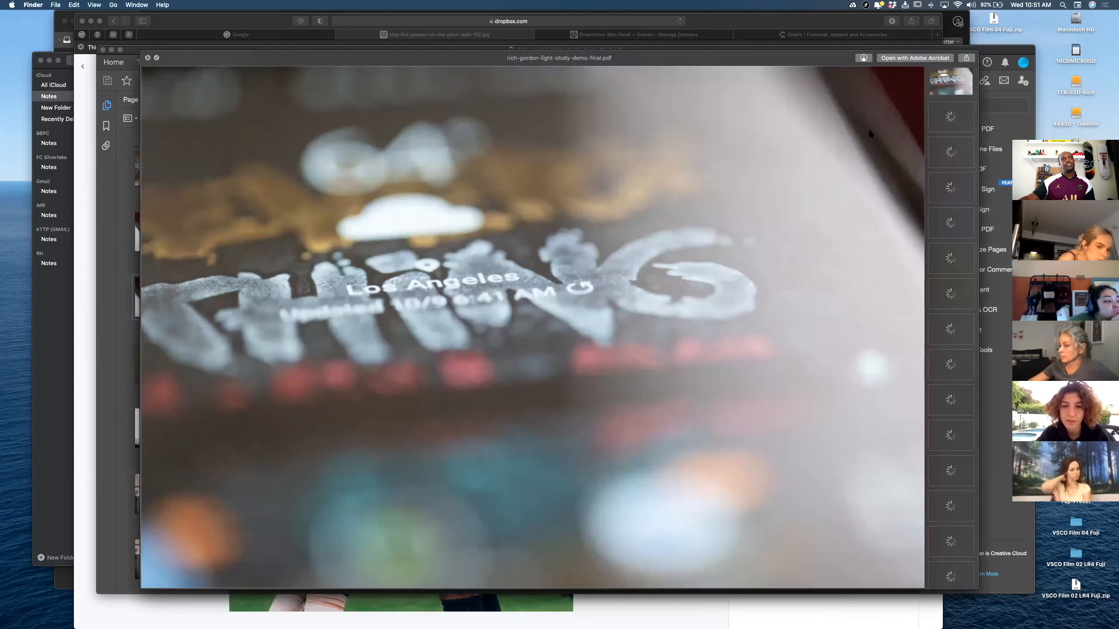
left_click(955, 94)
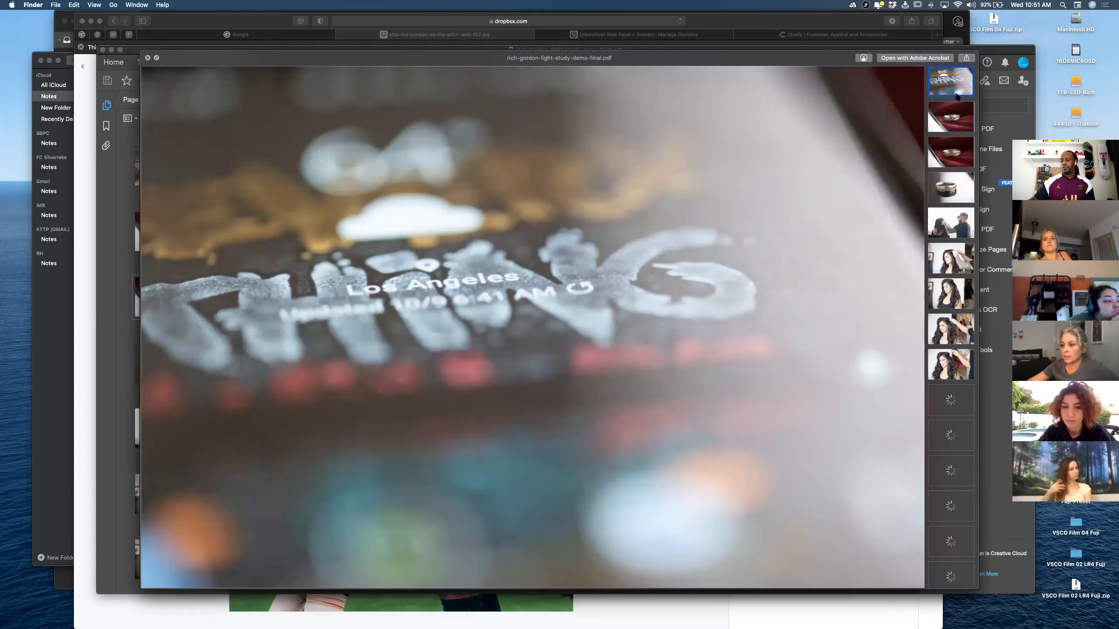
key("Down")
key("Down")
key("Down")
key("Down")
key("Down")
key("Down")
key("Down")
key("Down")
key("Down")
key("Down")
key("Down")
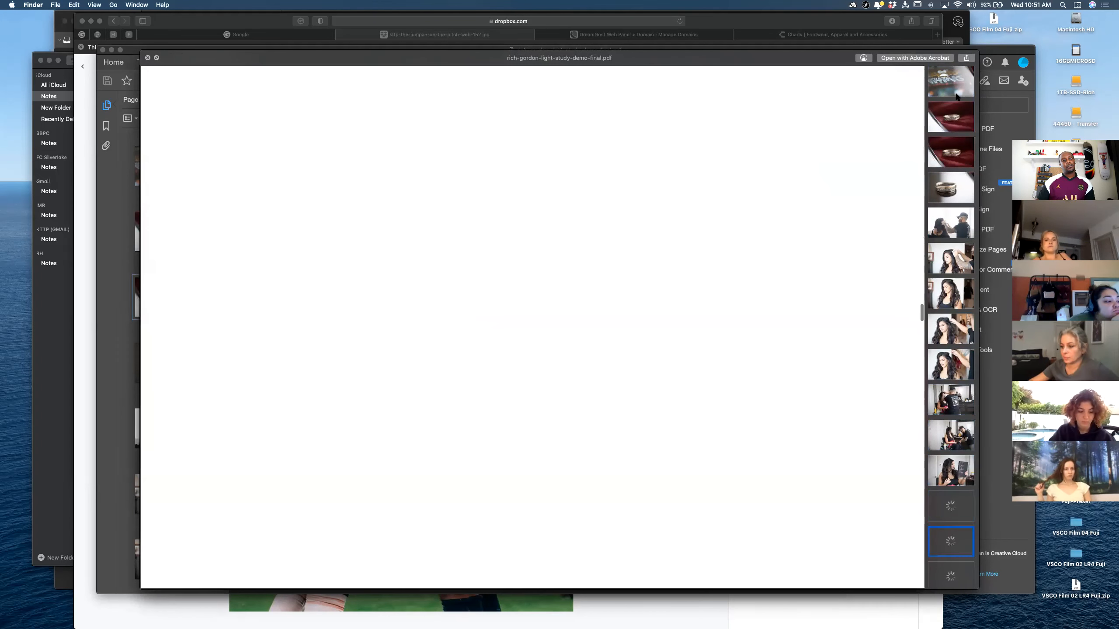
key("Down")
key("Down")
key("Down")
key("Down")
key("Down")
key("Down")
key("Down")
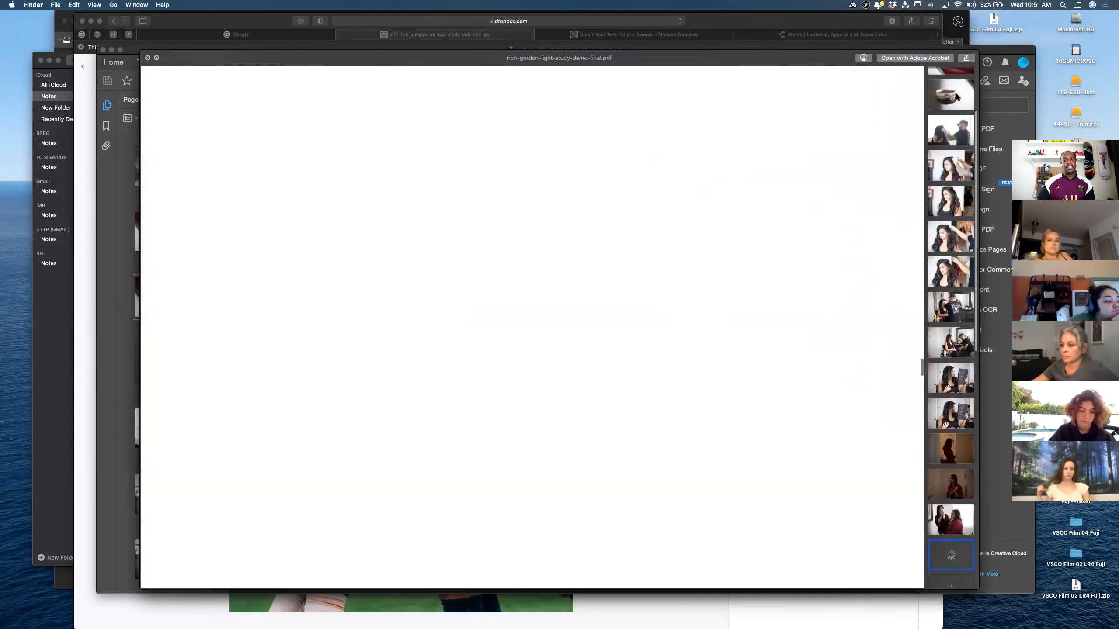
key("Up")
key("Up")
key("Up")
key("Up")
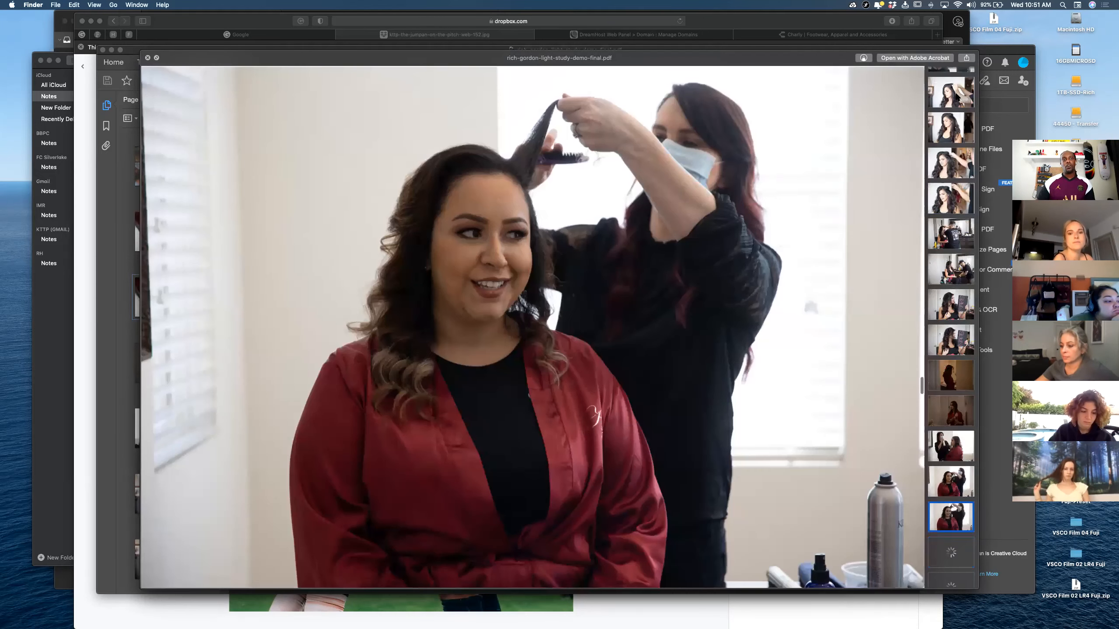
key("Up")
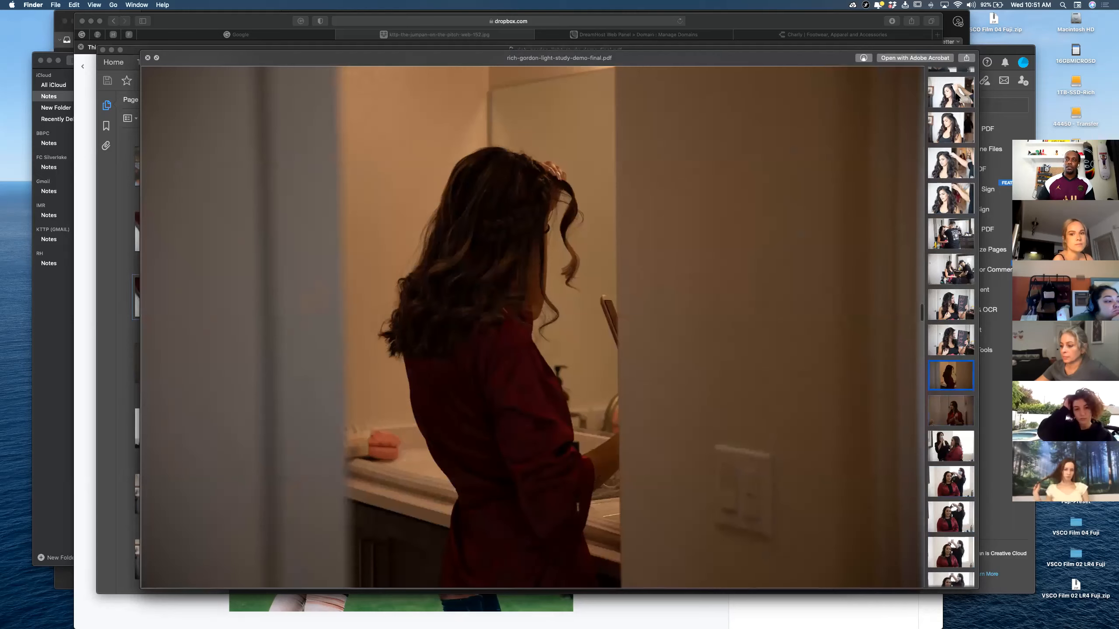
key("Up")
key("Up")
key("Down")
key("Down")
key("Down")
key("Down")
key("Down")
key("Down")
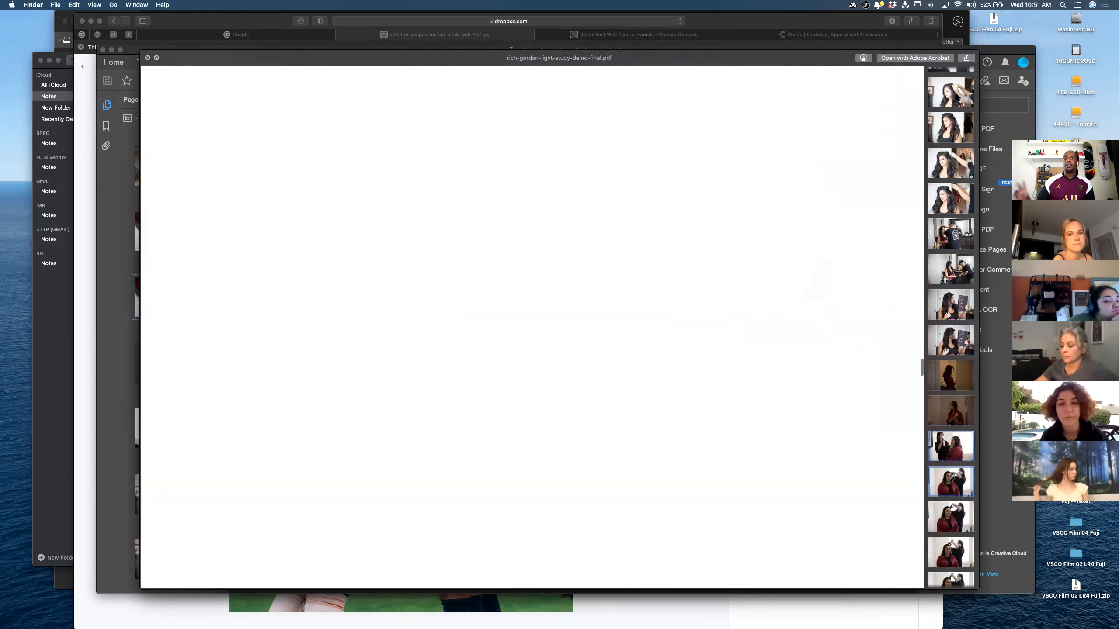
Page forward through the remaining photos and the contact sheet pages of the previewed light study PDF
key("Down")
key("Down")
key("Down")
key("Down")
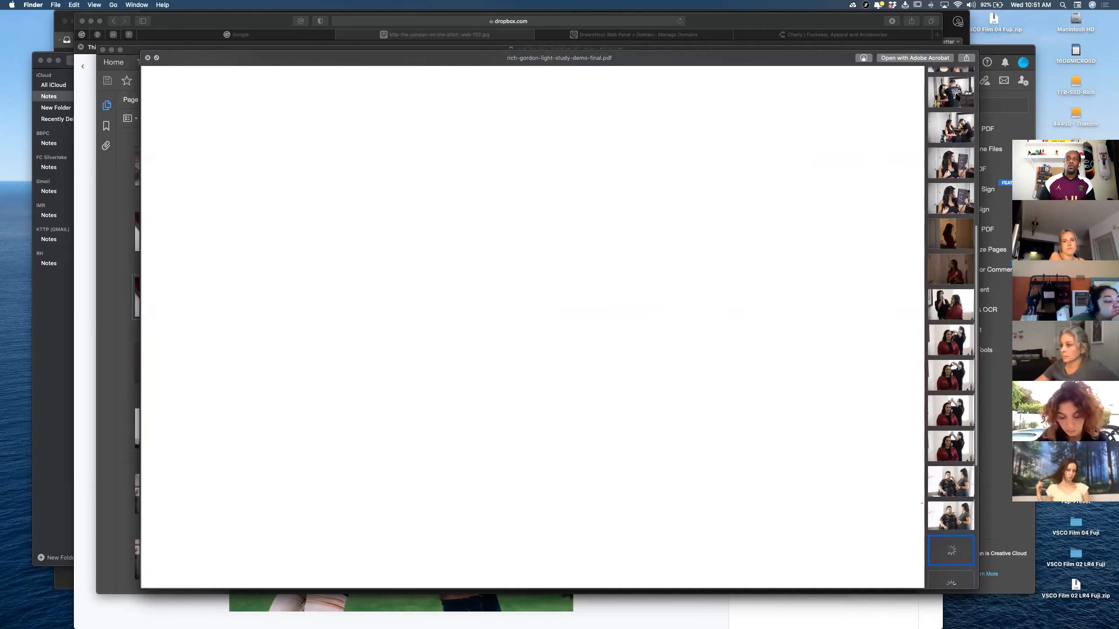
key("Down")
key("Down")
key("Up")
key("Up")
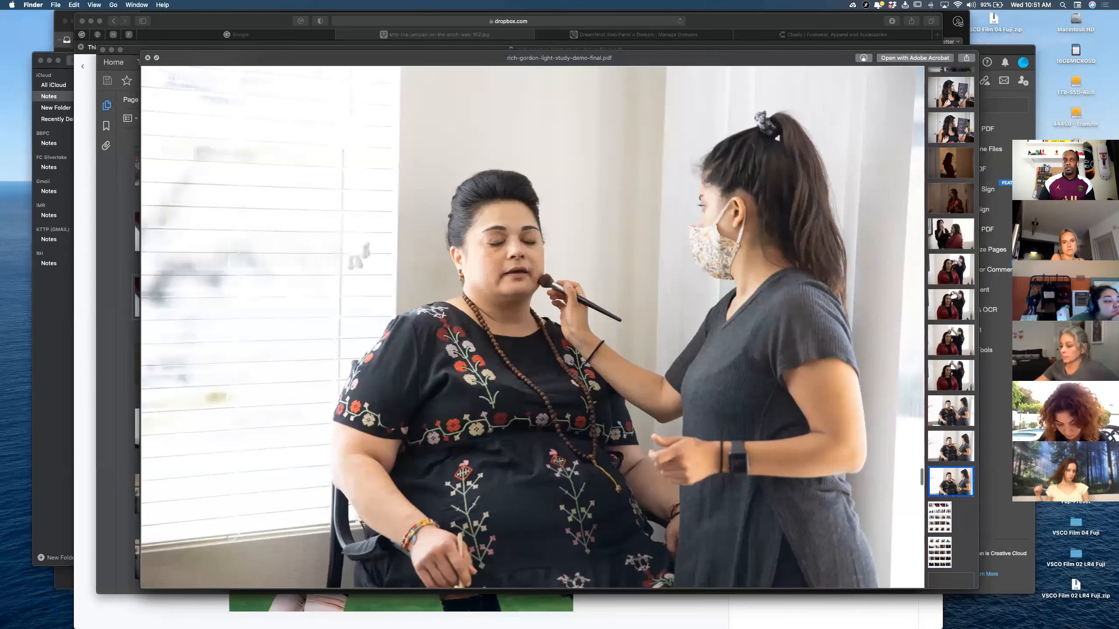
key("Down")
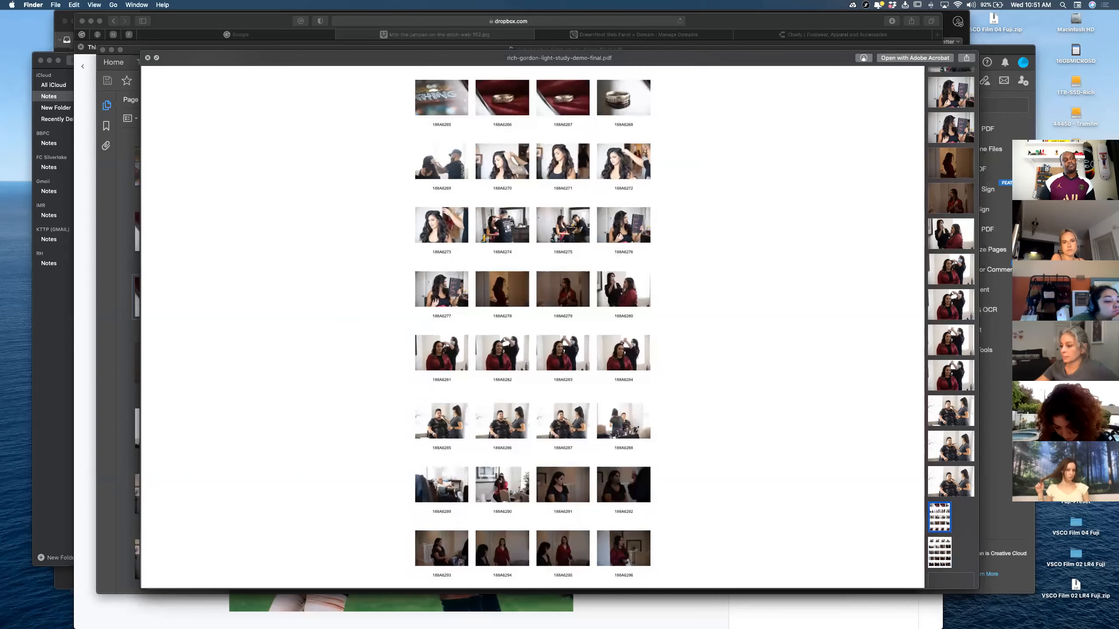
key("Down")
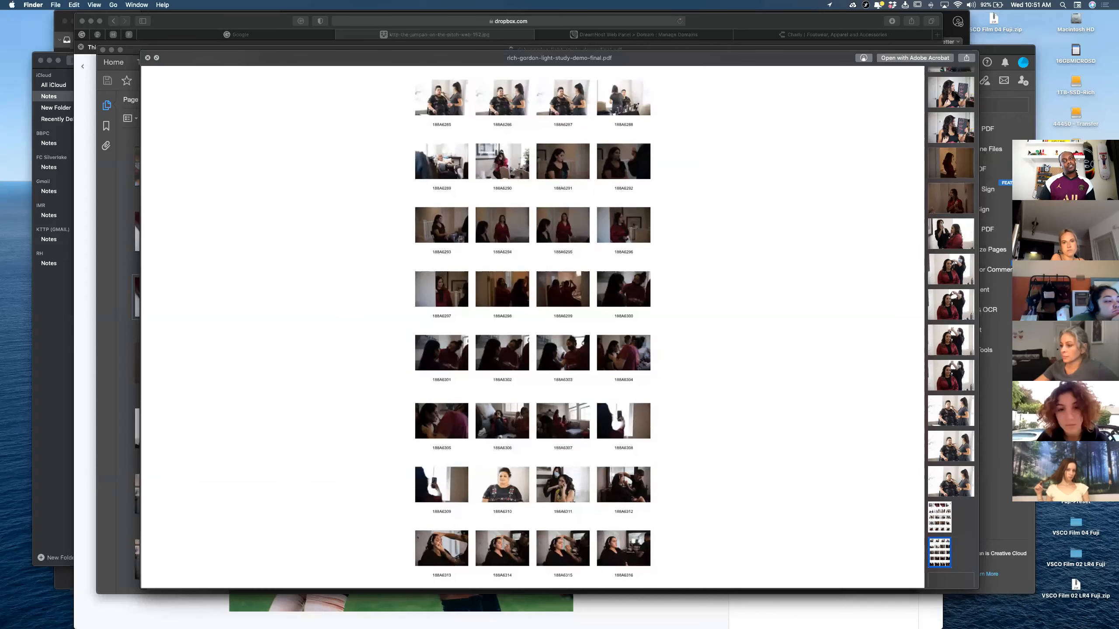
key("Down")
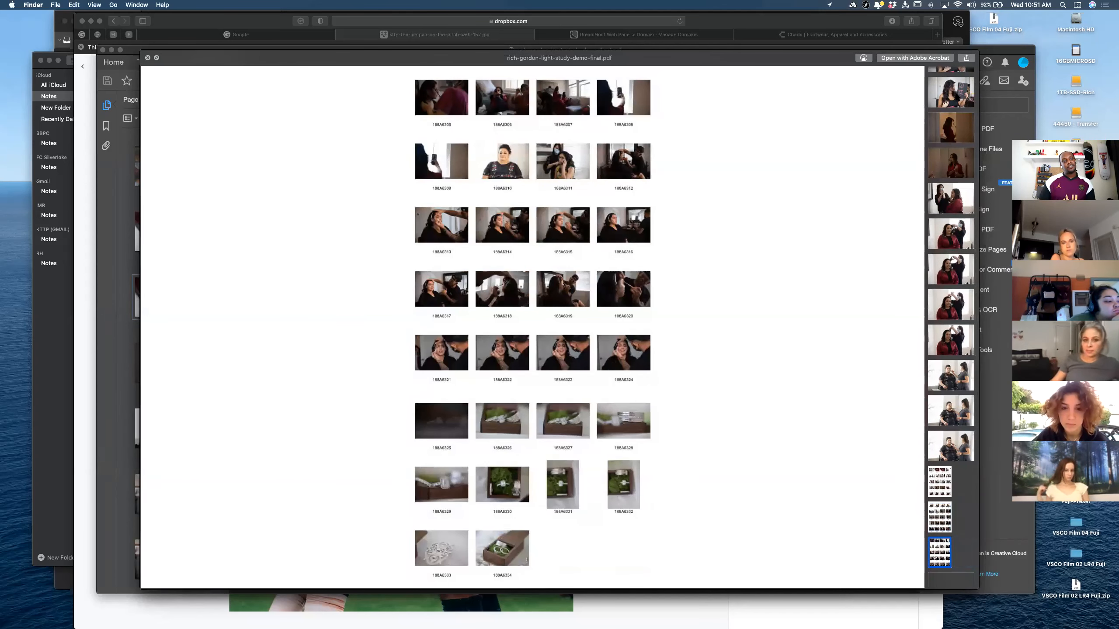
key("Down")
Examine the course syllabus pages at the end of the previewed PDF, through to the last page
key("Down")
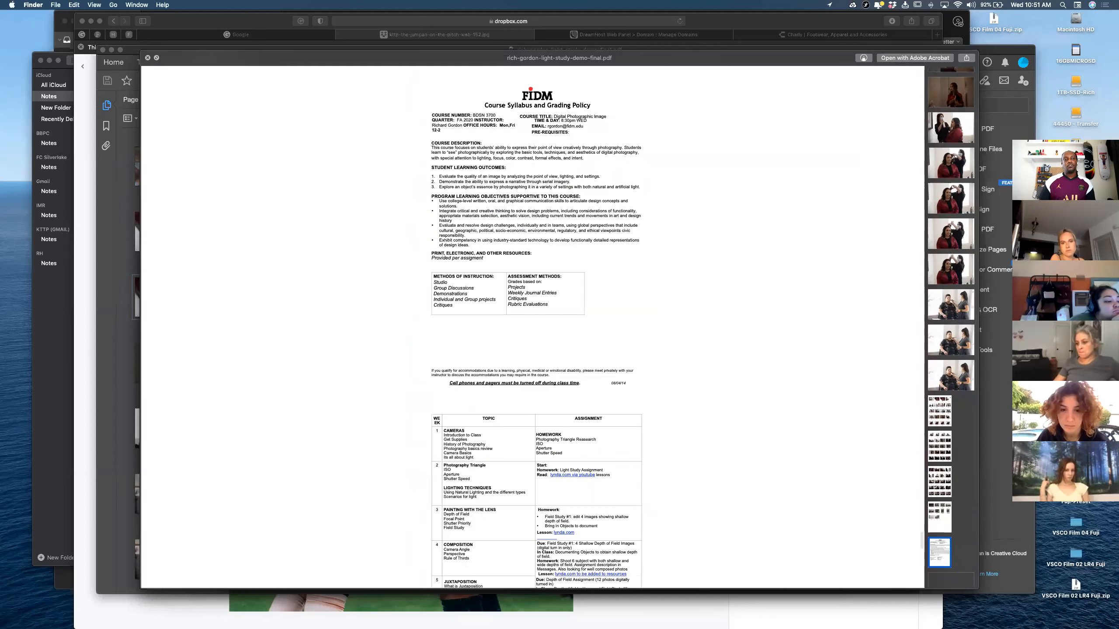
key("Down")
key("Down")
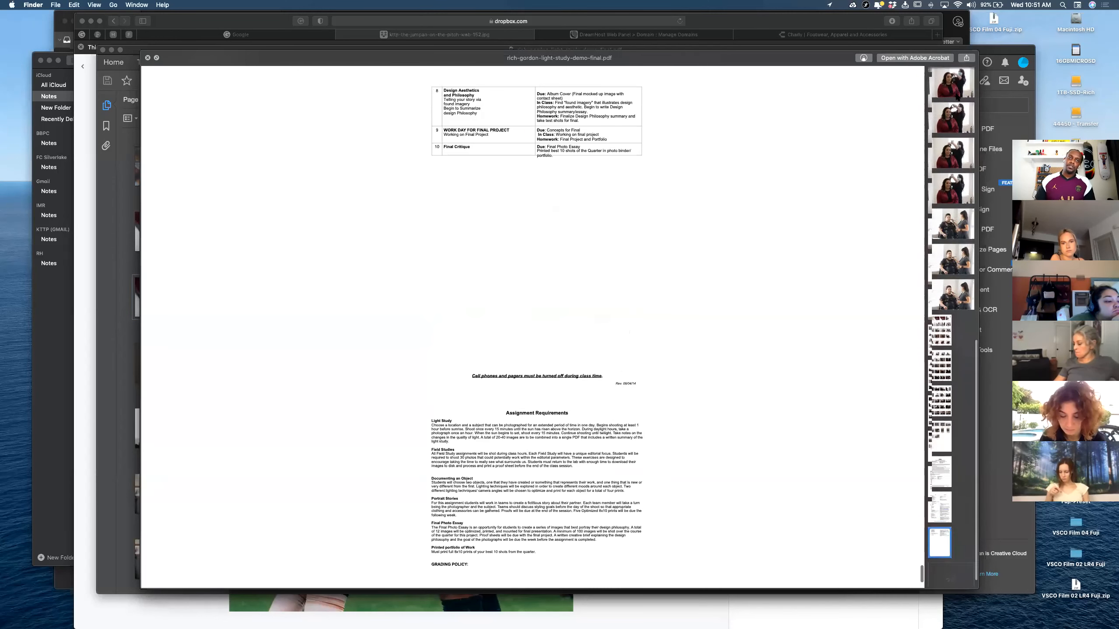
key("Down")
key("Down")
key("Down")
Page back from the syllabus through the contact sheets to the earlier photos in the PDF preview
key("Up")
key("Up")
key("Up")
key("Up")
key("Up")
key("Up")
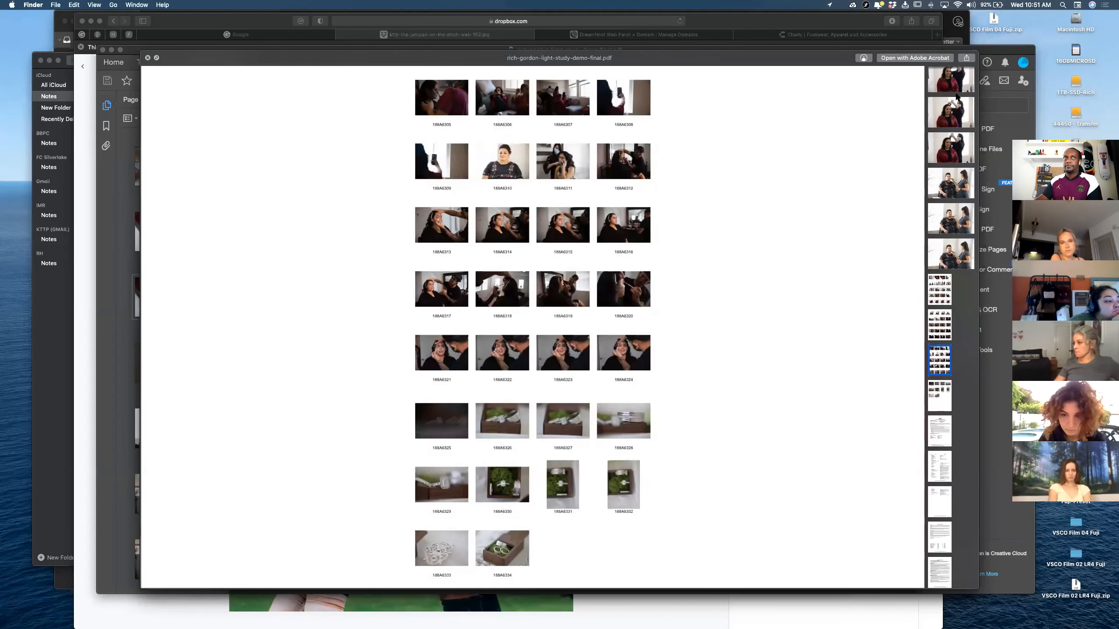
key("Up")
key("Up")
key("Up")
key("Up")
key("Up")
key("Up")
key("Up")
key("Up")
key("Up")
key("Up")
key("Up")
key("Up")
key("Up")
key("Up")
key("Up")
key("Up")
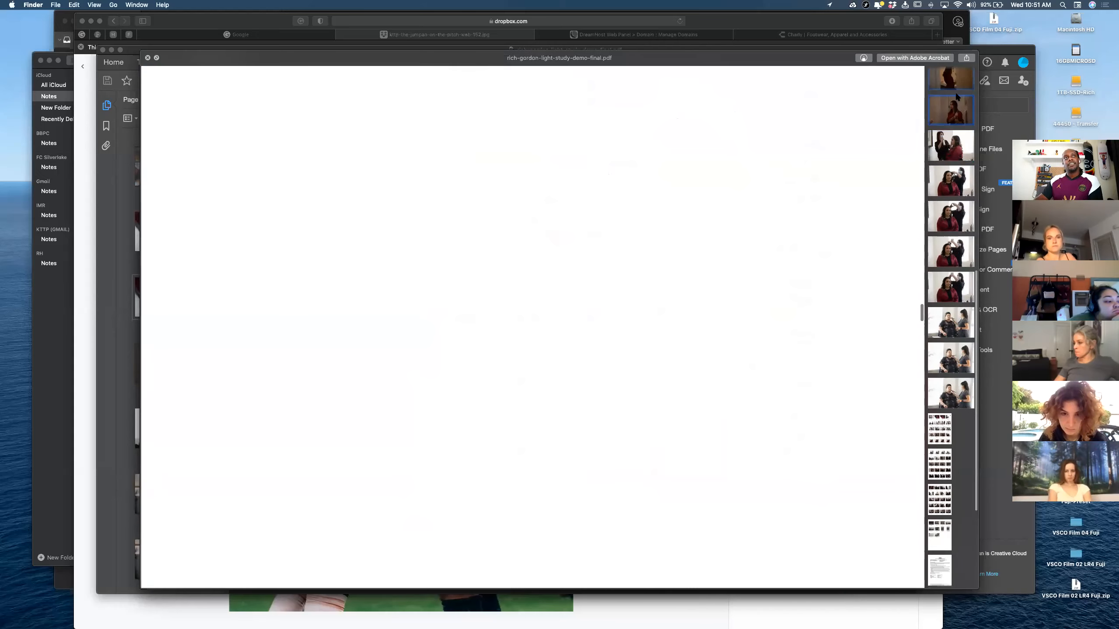
Close the Quick Look preview and widen the Light-Study-Demo file column to fit the full PDF name
key("space")
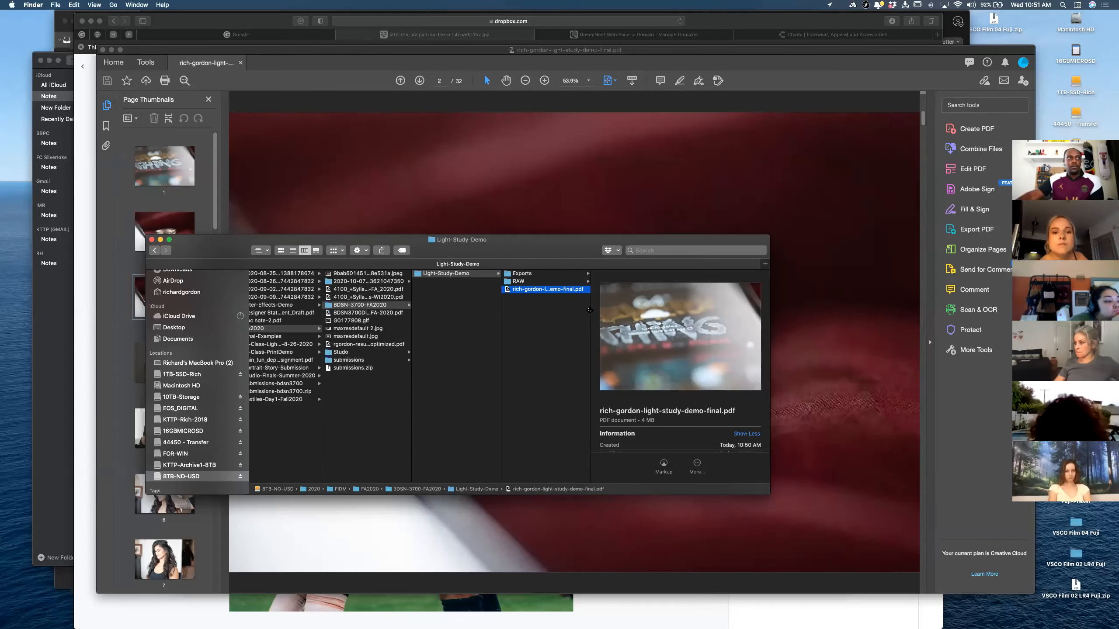
left_click_drag(591, 298, 652, 299)
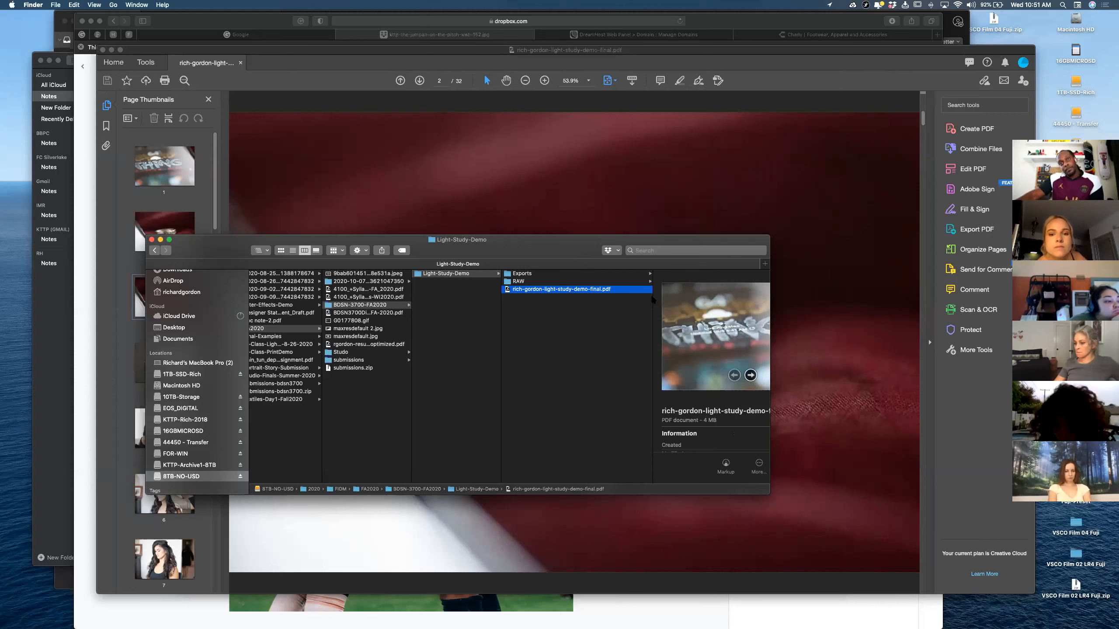